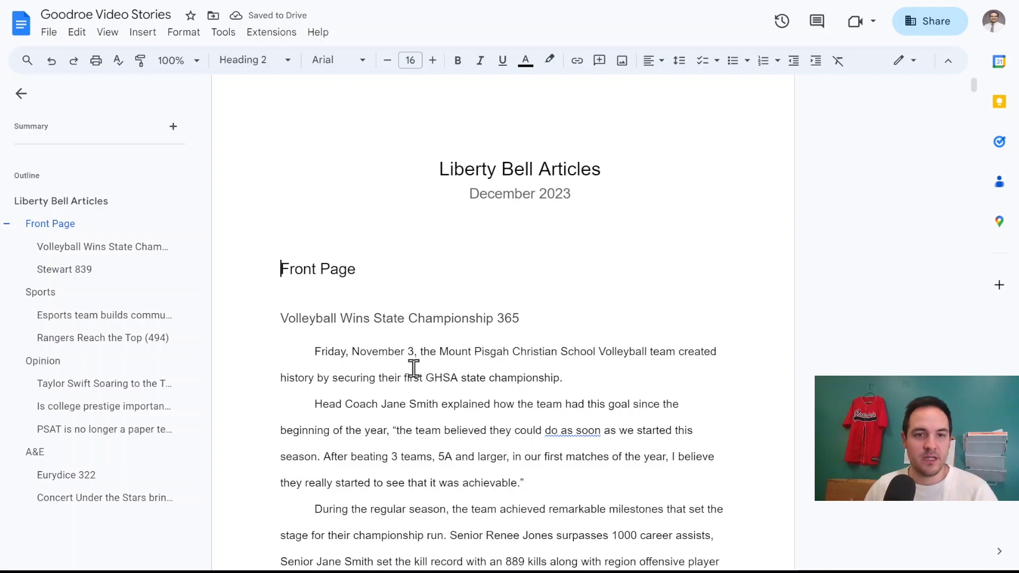
# Copy the volleyball article's opening paragraphs from the Google Doc and paste them onto the InDesign page.
pyautogui.scroll(-3, 412, 364)
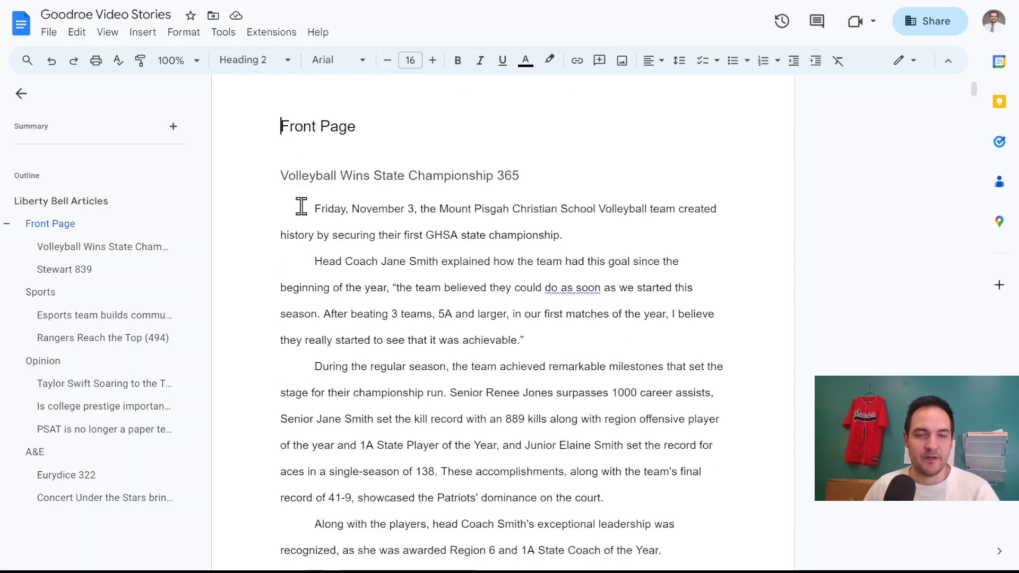
pyautogui.moveTo(314, 209); pyautogui.dragTo(533, 444)
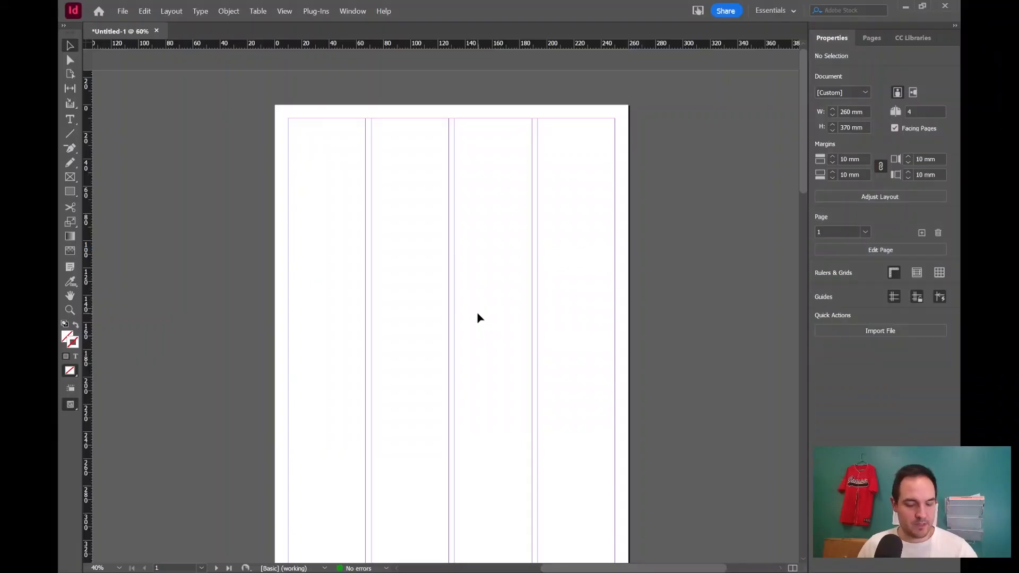
pyautogui.hotkey('ctrl', 'v')
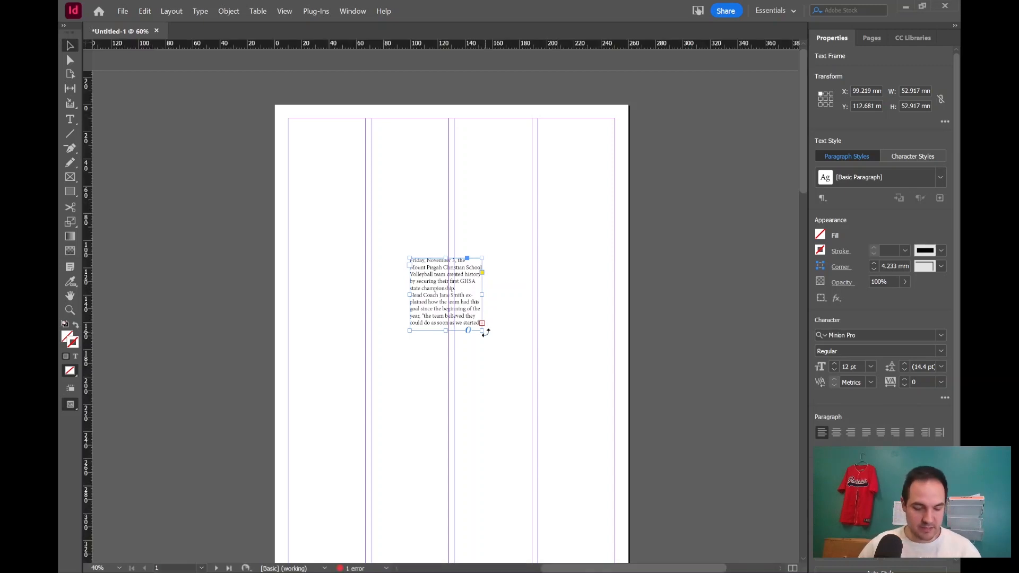
# Move the pasted text frame into the first column at the left margin, about 86 mm from the top.
pyautogui.hotkey('ctrl', '=')
pyautogui.hotkey('ctrl', '=')
pyautogui.hotkey('ctrl', '=')
pyautogui.hotkey('ctrl', '=')
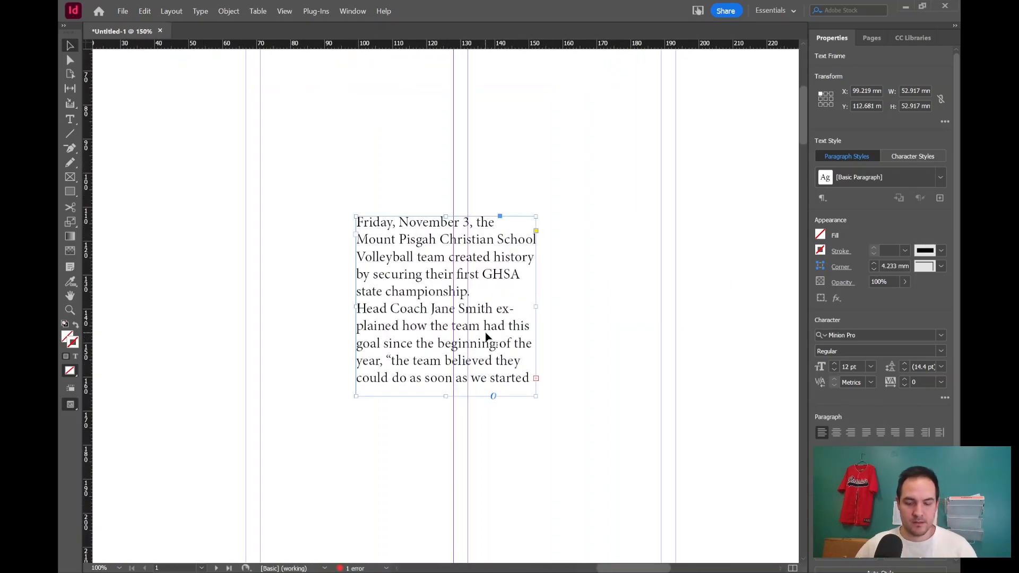
pyautogui.hotkey('ctrl', '-')
pyautogui.hotkey('ctrl', '-')
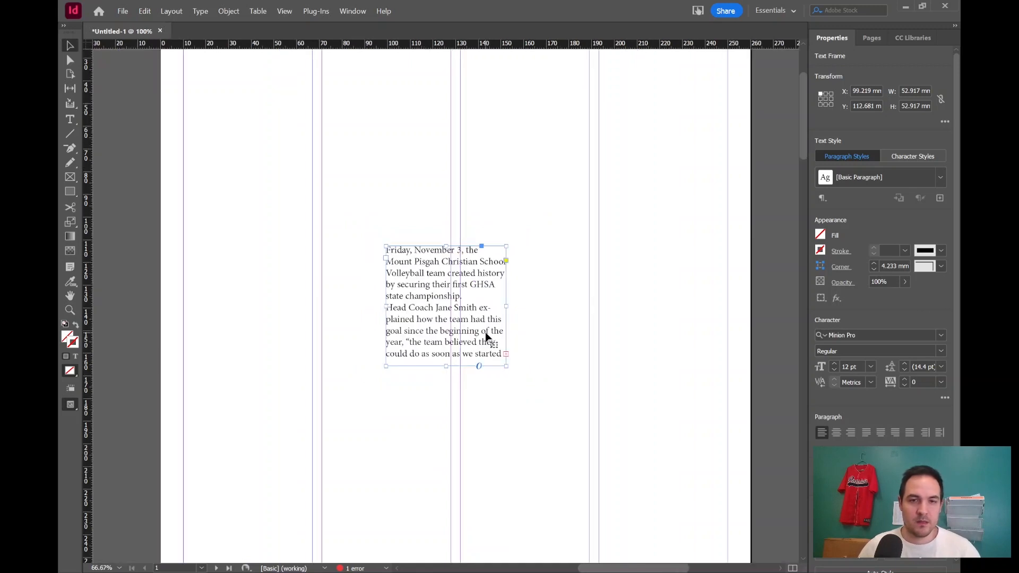
pyautogui.scroll(2, 350, 281)
pyautogui.moveTo(458, 396); pyautogui.dragTo(312, 331)
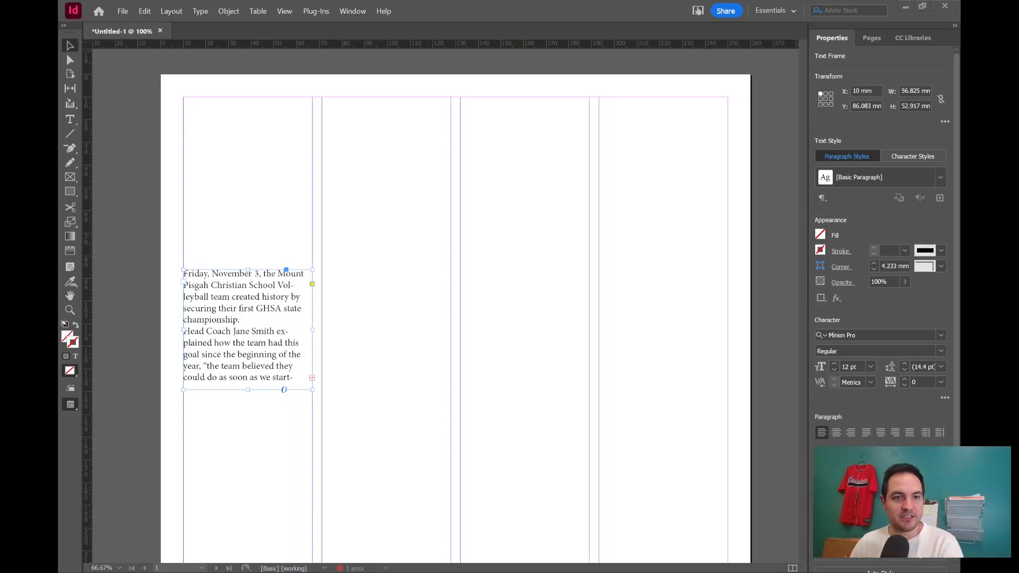
# Edit the Basic Paragraph style and set its font family to Georgia.
pyautogui.click(218, 293)
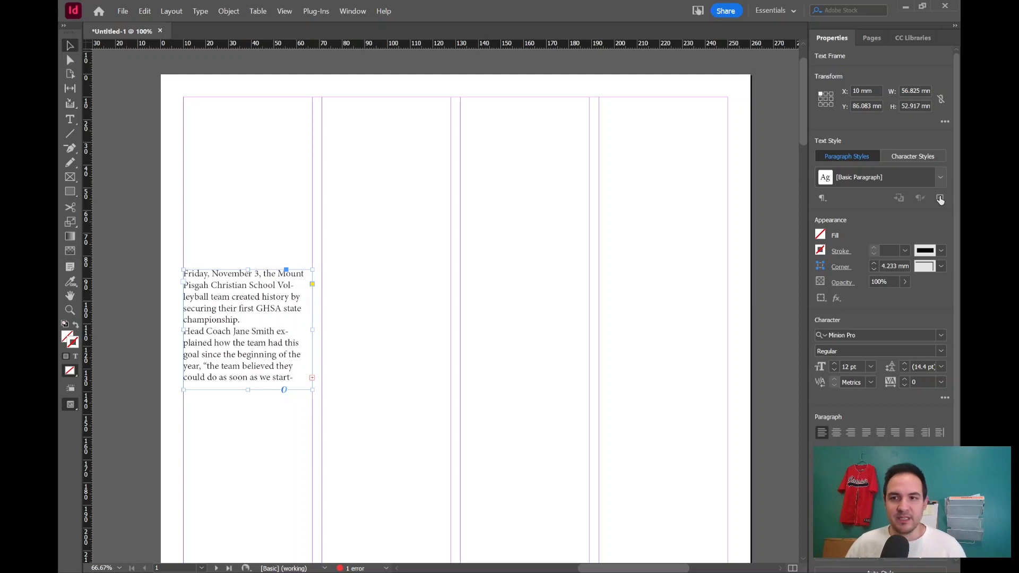
pyautogui.click(938, 201)
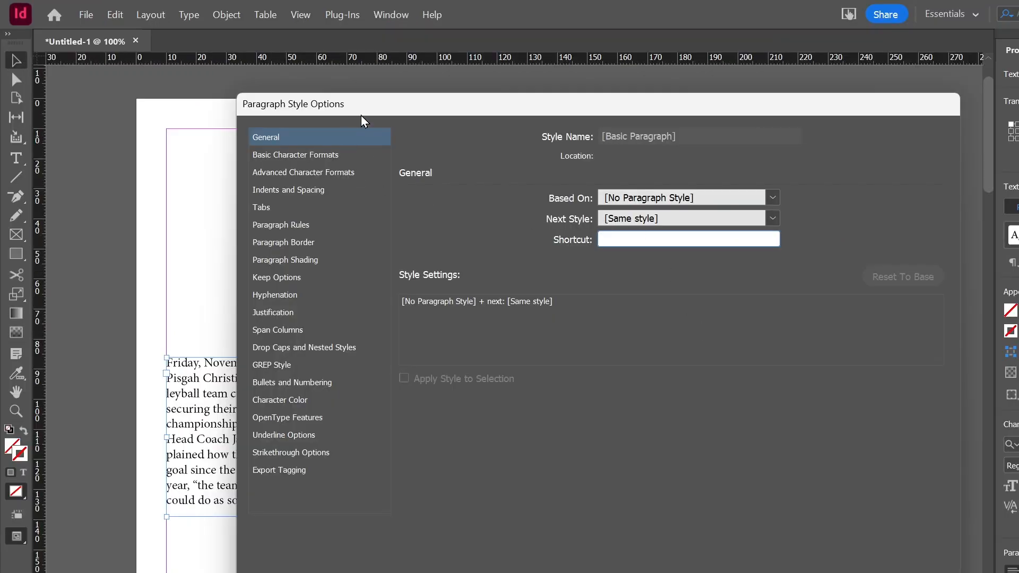
pyautogui.click(295, 157)
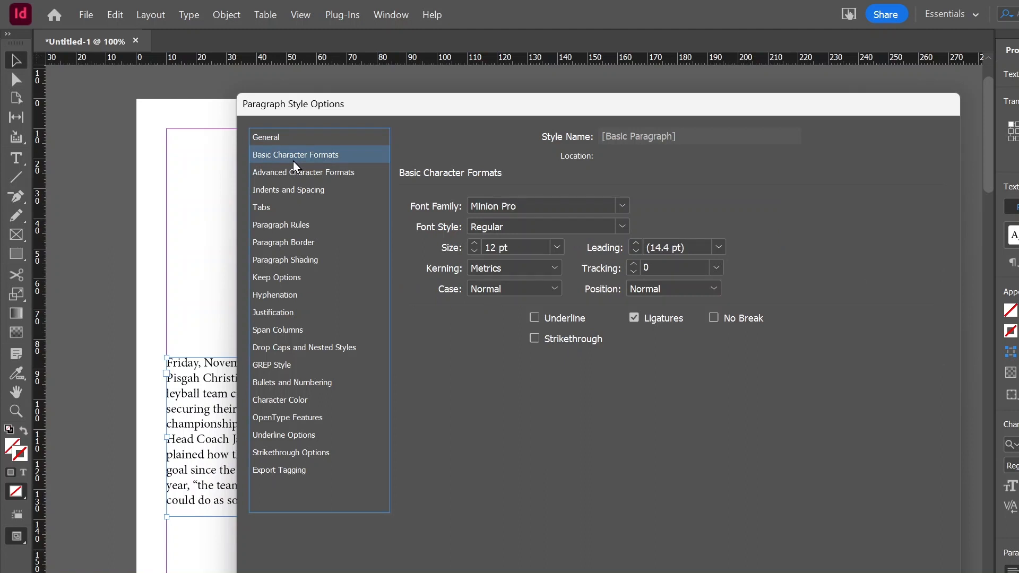
pyautogui.click(622, 206)
pyautogui.scroll(6, 555, 293)
pyautogui.scroll(8, 555, 293)
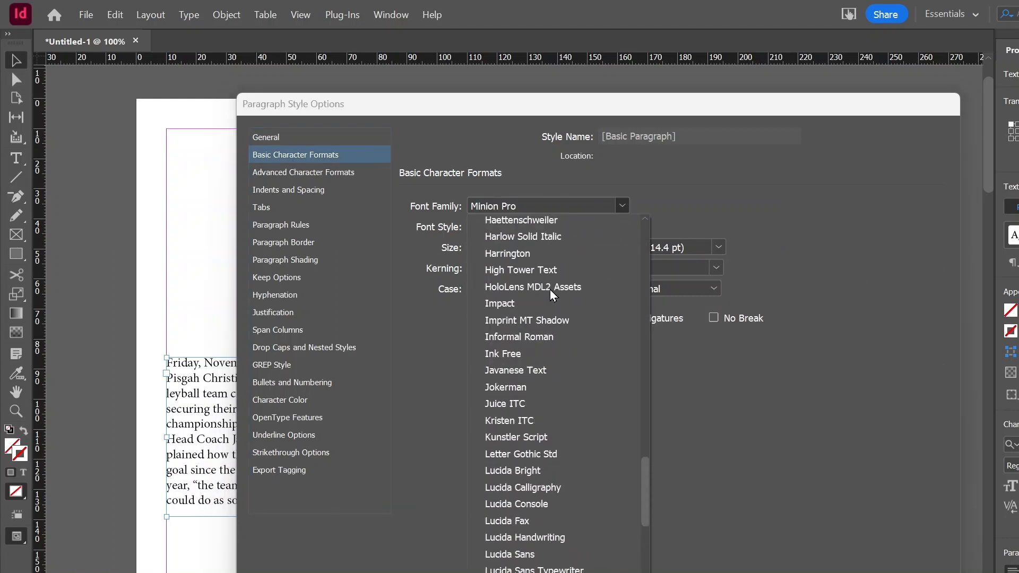
pyautogui.scroll(3, 563, 335)
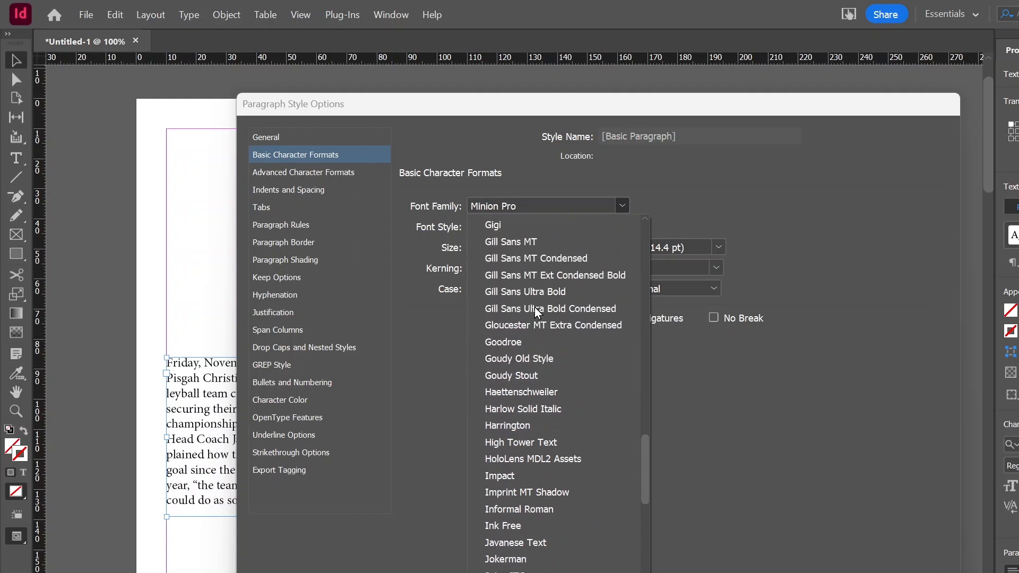
pyautogui.click(517, 259)
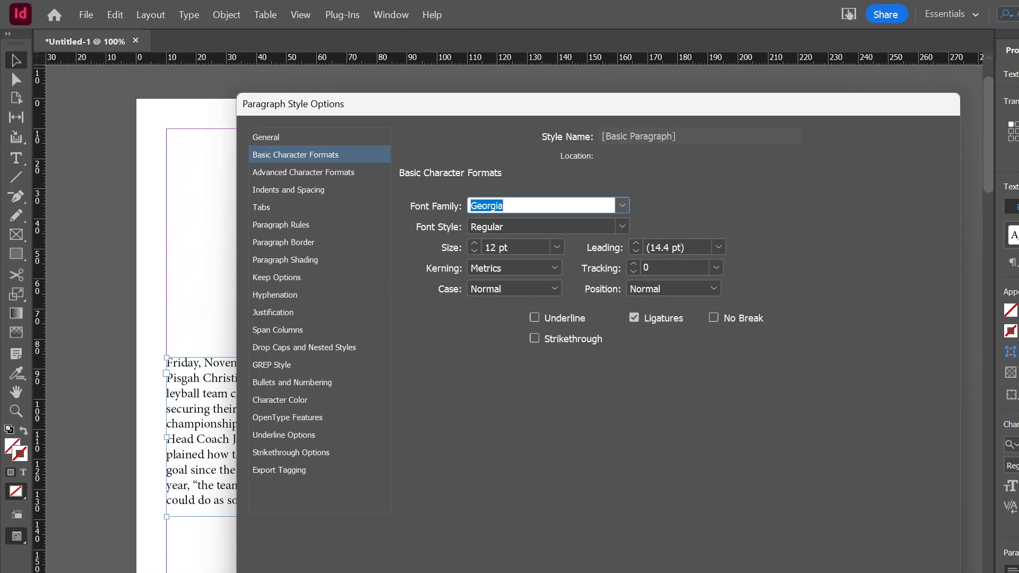
pyautogui.press('Return')
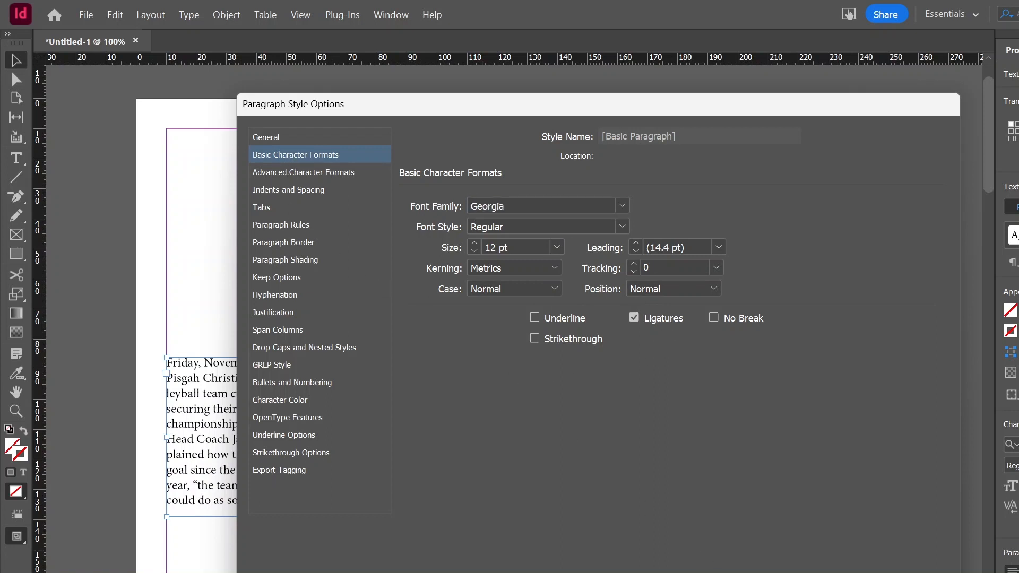
pyautogui.press('Return')
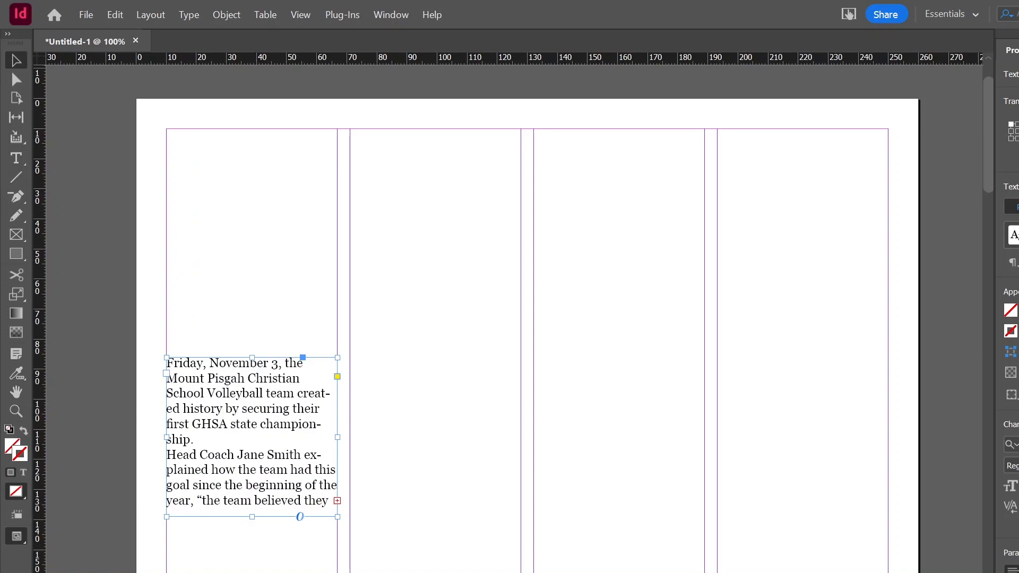
# Set the Basic Paragraph style's alignment to Left Justify and its first line indent to 6.3 mm.
pyautogui.click(1013, 235)
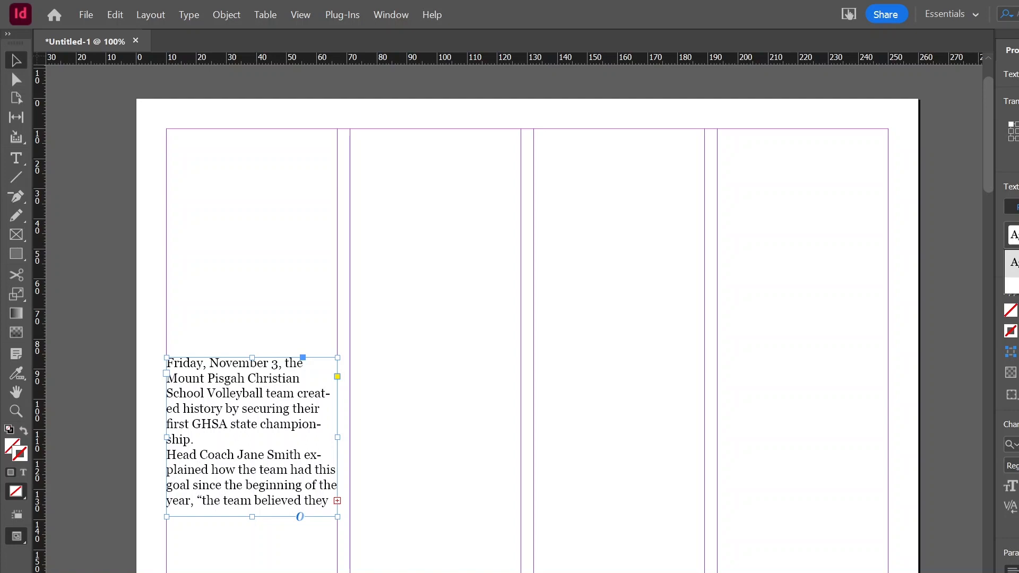
pyautogui.doubleClick(1014, 263)
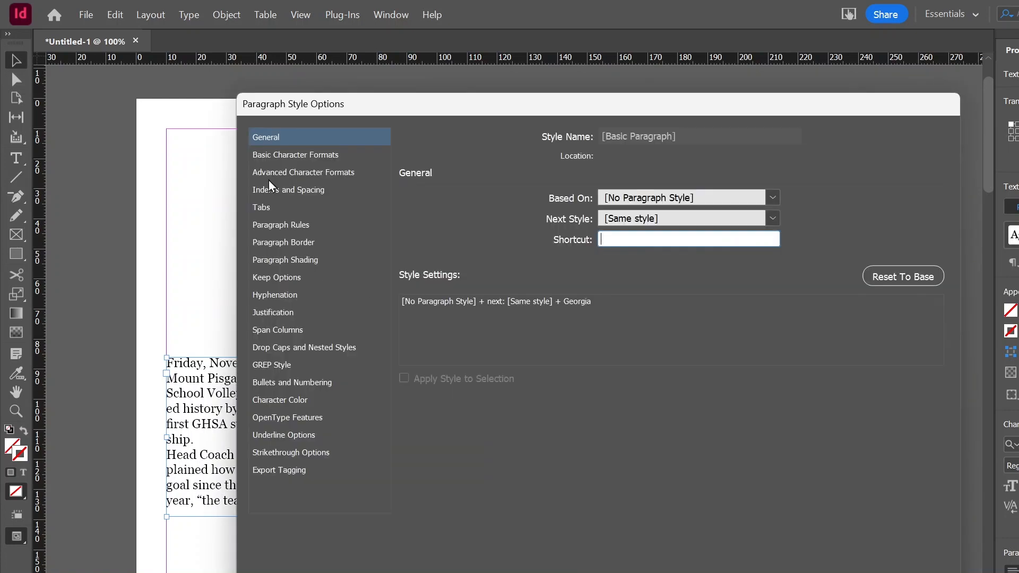
pyautogui.click(272, 189)
pyautogui.click(566, 208)
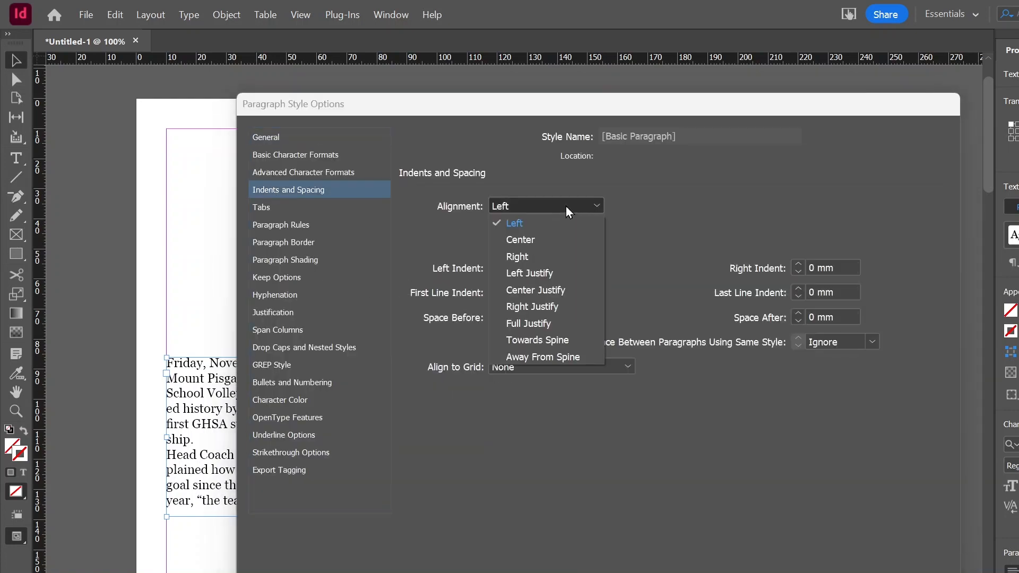
pyautogui.click(563, 278)
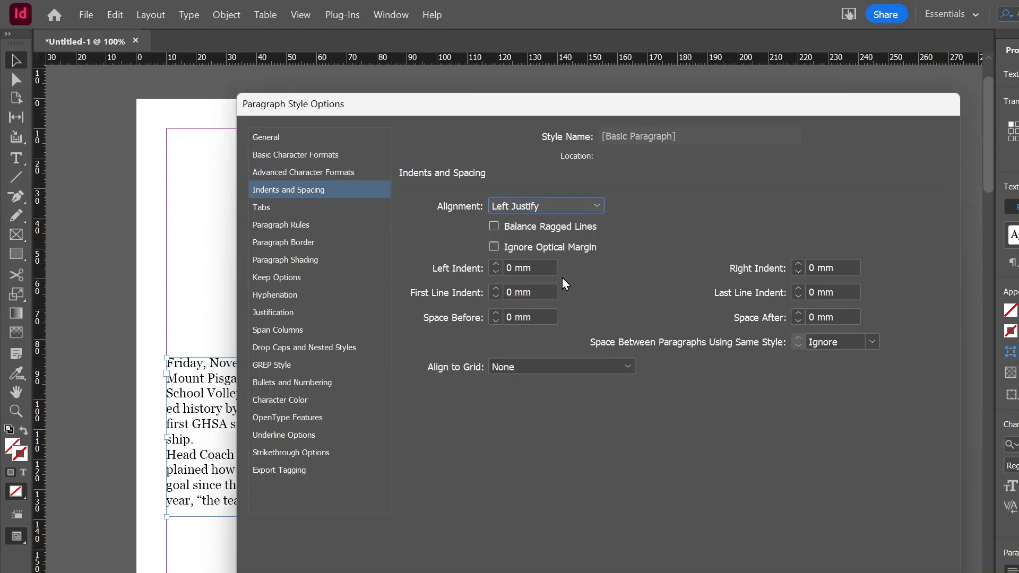
pyautogui.click(438, 296)
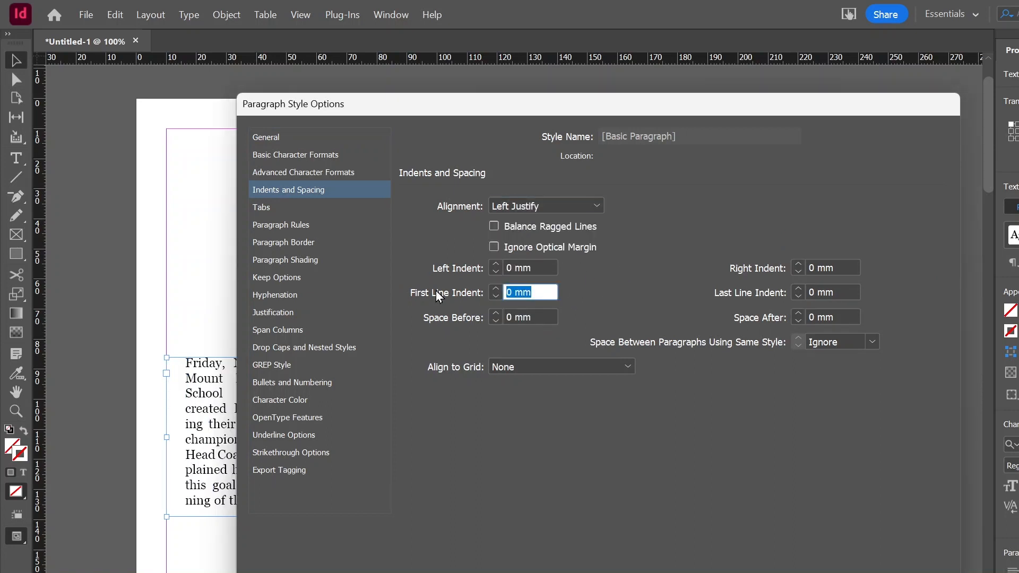
pyautogui.write('6.3mm')
pyautogui.press('Return')
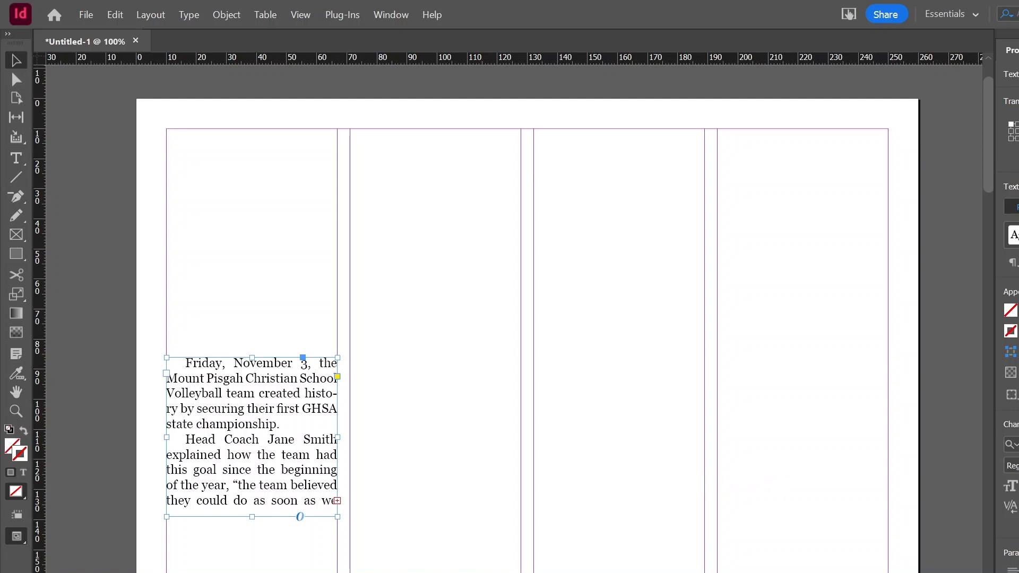
# Enlarge the first column's text frame downward so more of the article fits inside it.
pyautogui.doubleClick(252, 518)
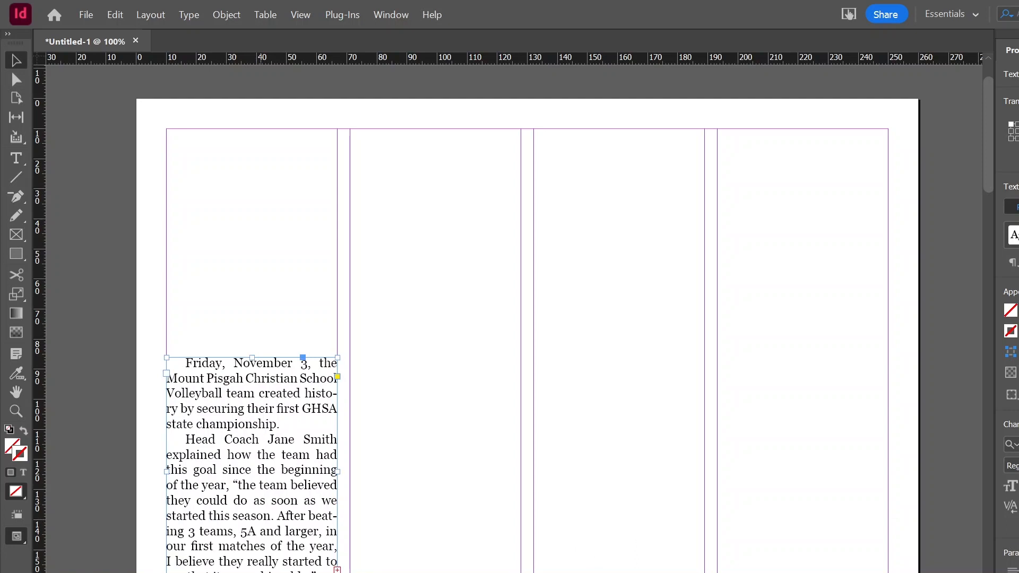
pyautogui.scroll(-5, 391, 479)
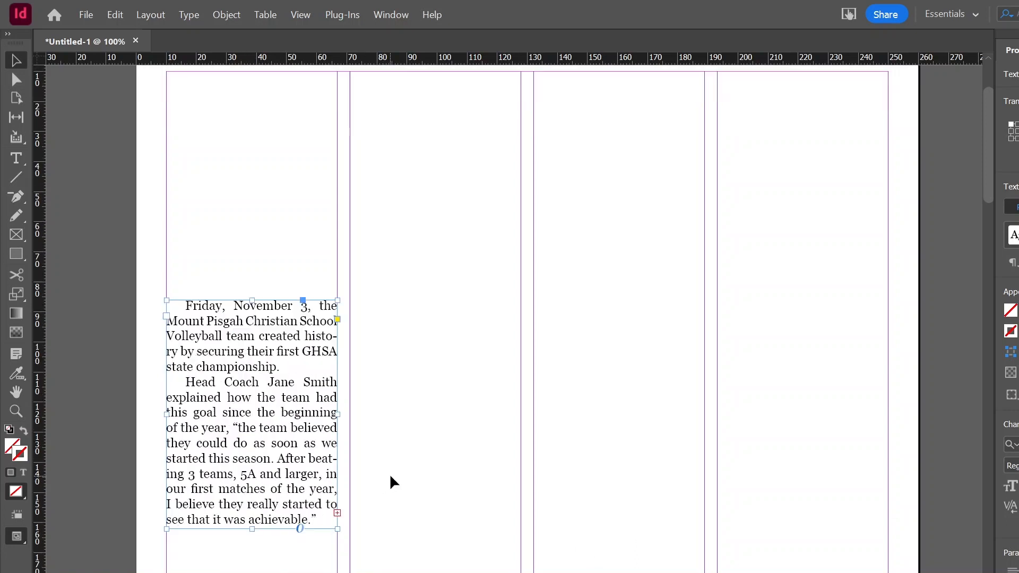
pyautogui.scroll(-2, 391, 482)
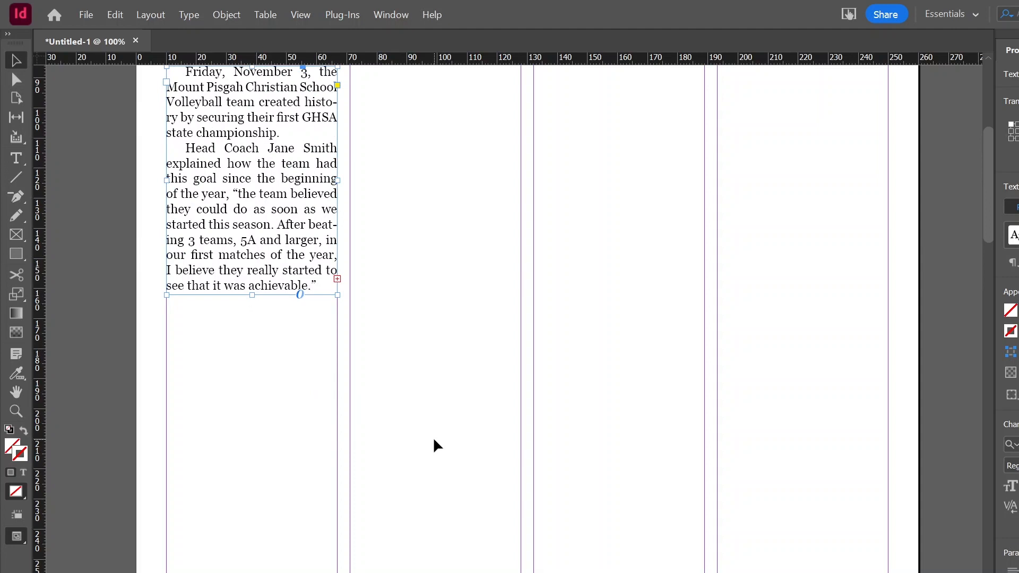
pyautogui.hotkey('ctrl', '-')
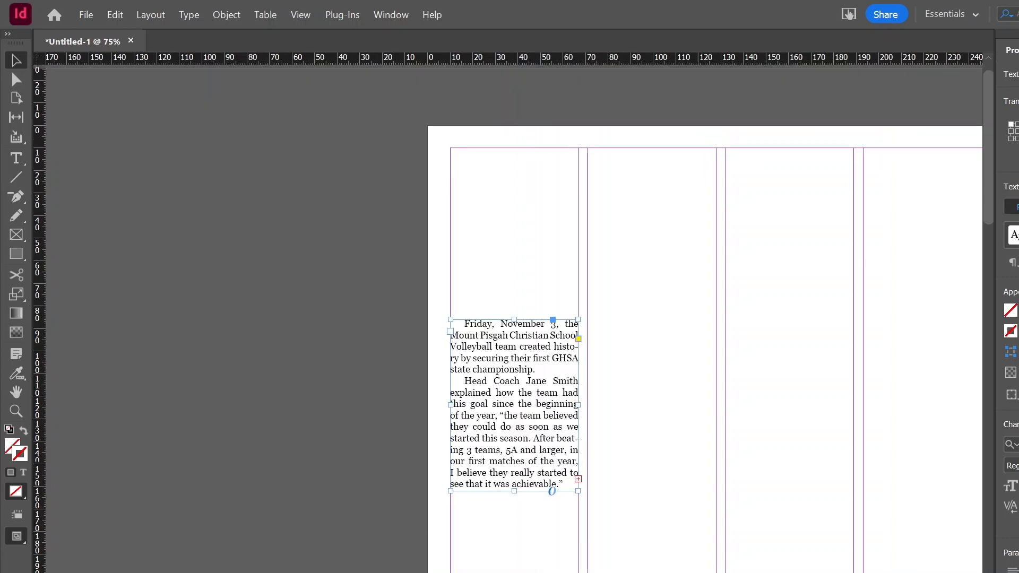
pyautogui.hscroll(7, 509, 319)
pyautogui.scroll(-7, 471, 423)
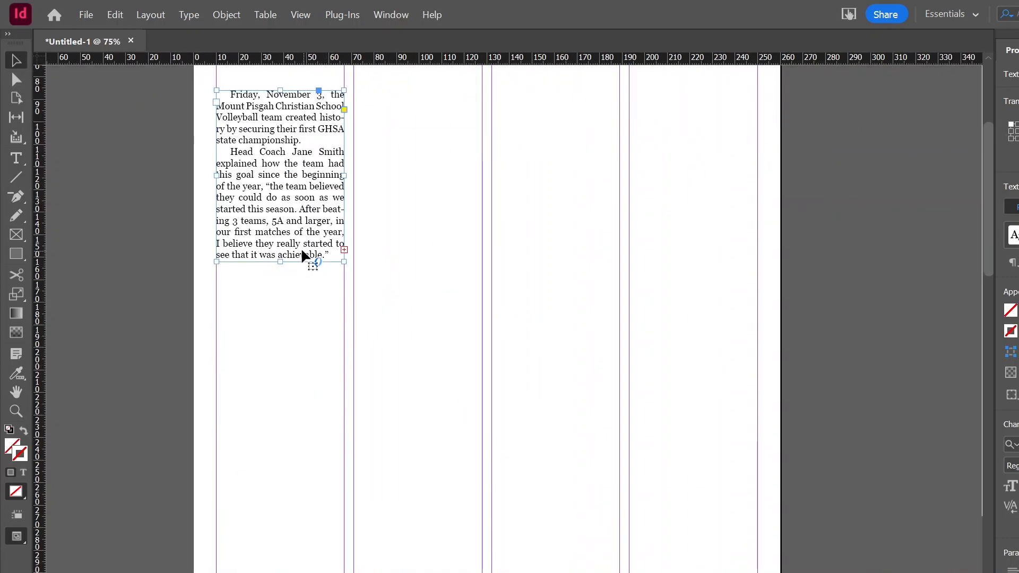
pyautogui.moveTo(280, 262); pyautogui.dragTo(279, 306)
pyautogui.scroll(3, 416, 285)
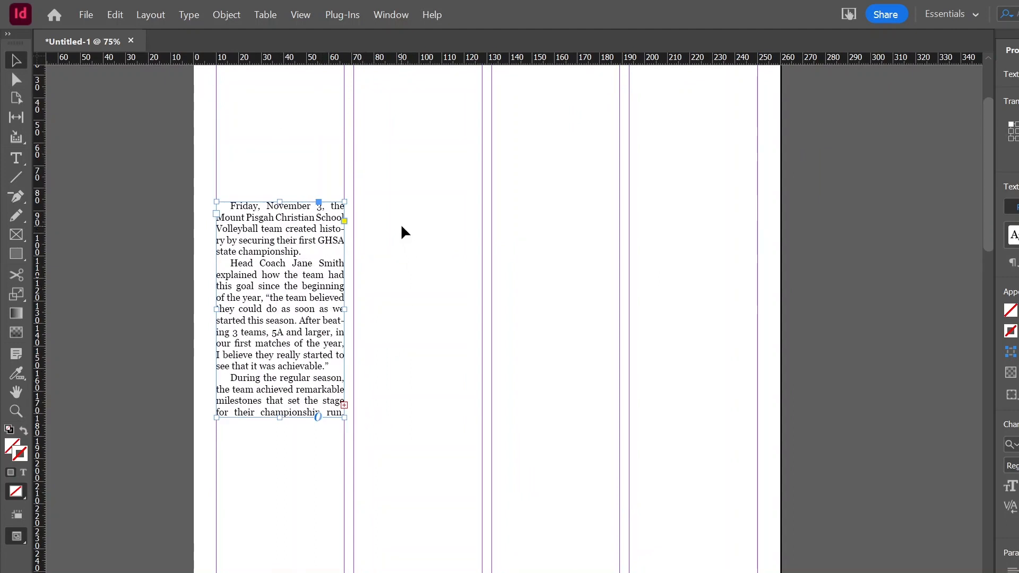
# Thread the overflow text into a second-column frame aligned with the first frame's top and bottom.
pyautogui.click(344, 408)
pyautogui.click(400, 213)
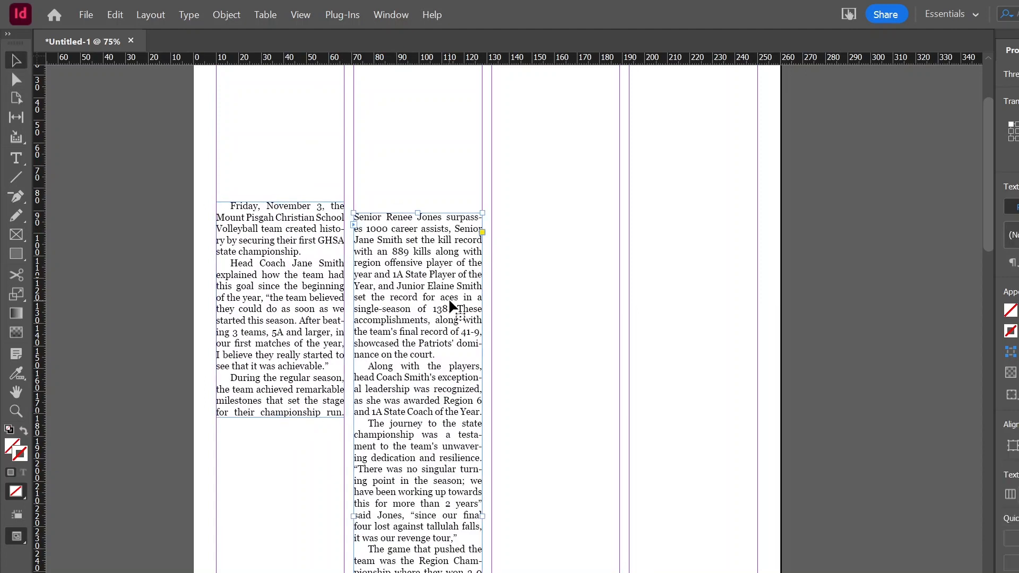
pyautogui.moveTo(436, 330); pyautogui.dragTo(432, 319)
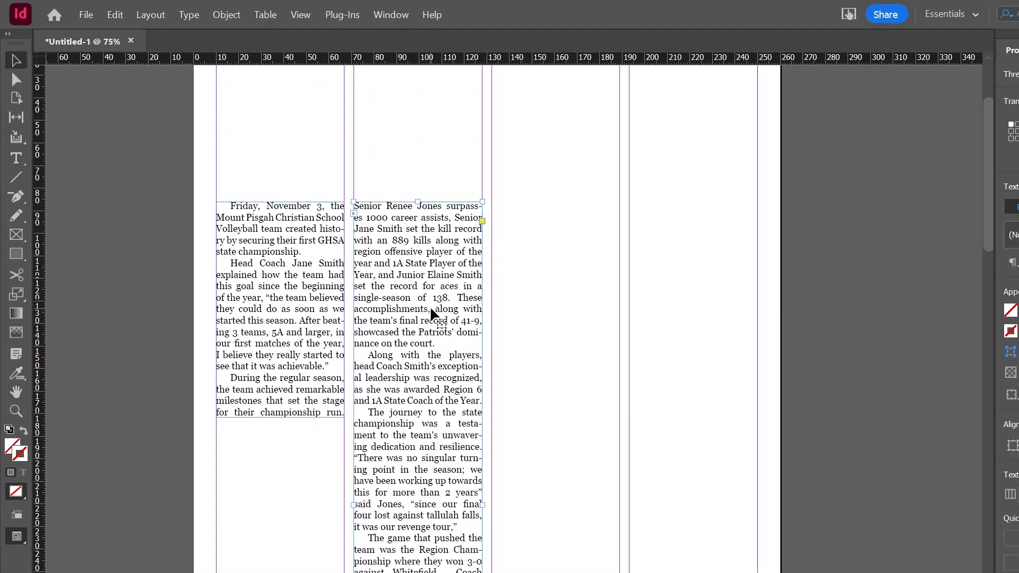
pyautogui.scroll(-3, 432, 314)
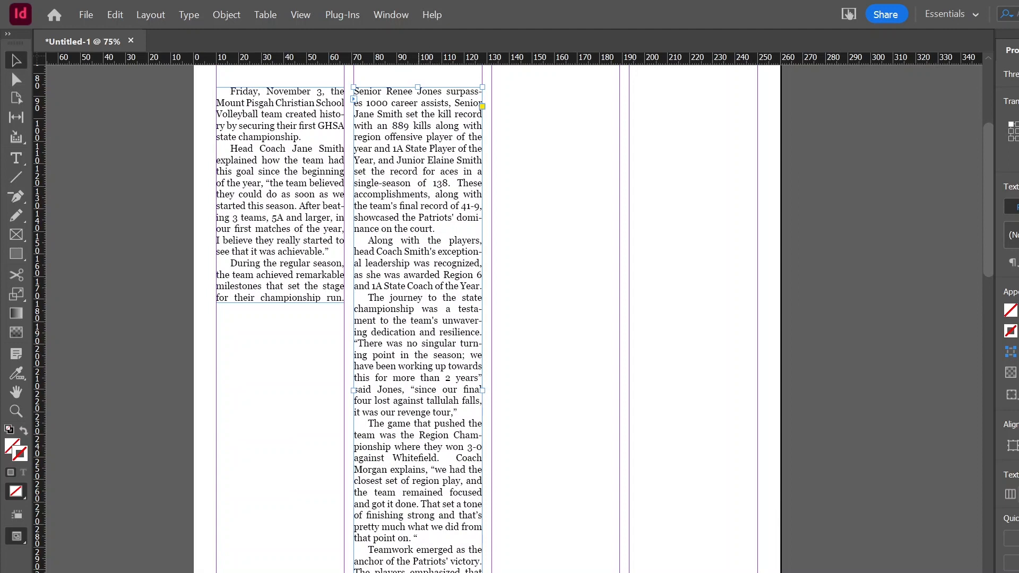
pyautogui.moveTo(482, 390); pyautogui.dragTo(487, 306)
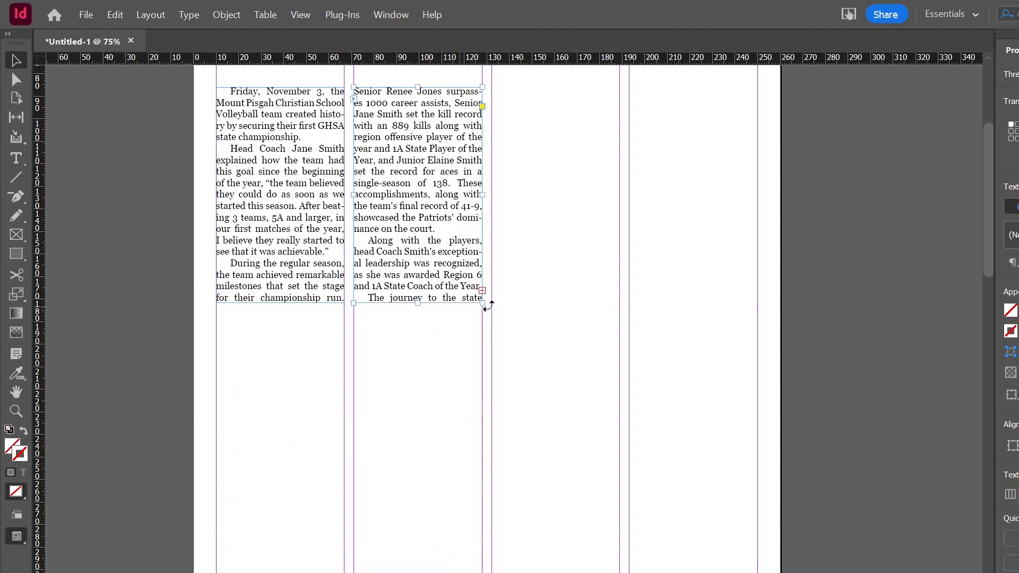
# Thread the remaining text into a third-column frame aligned with the other frames' top and bottom.
pyautogui.click(481, 291)
pyautogui.click(555, 163)
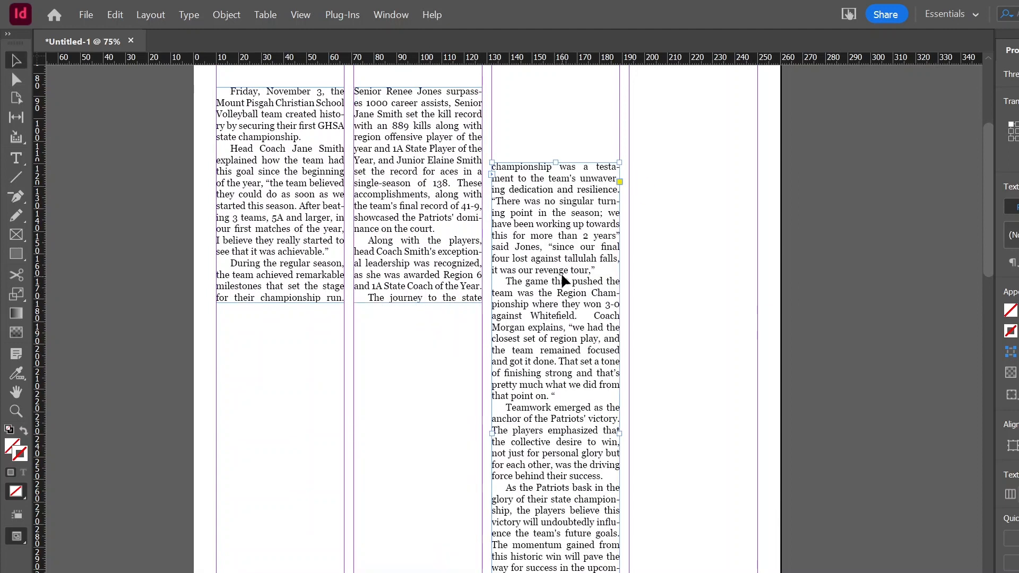
pyautogui.moveTo(563, 281); pyautogui.dragTo(563, 206)
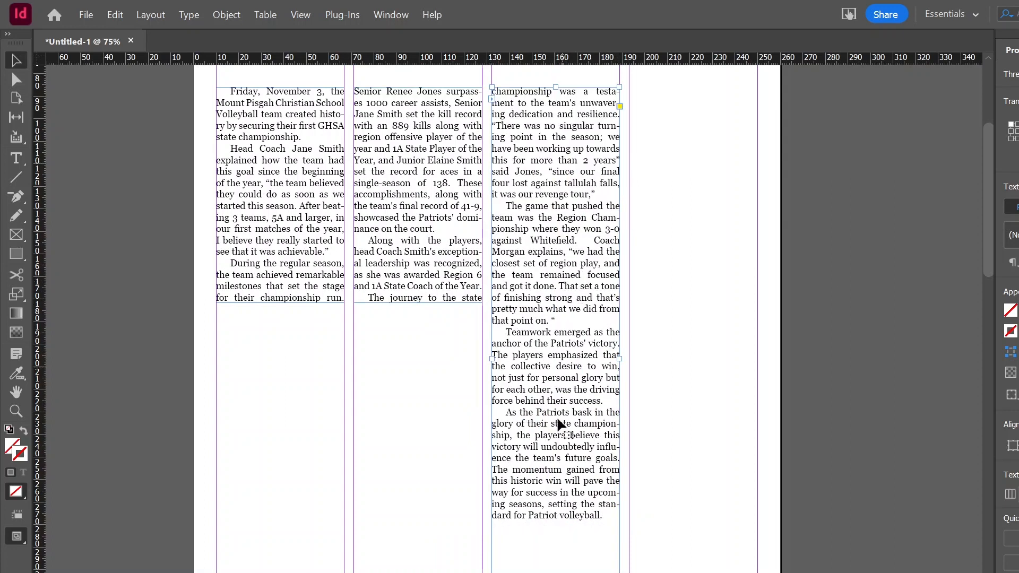
pyautogui.moveTo(555, 572); pyautogui.dragTo(561, 301)
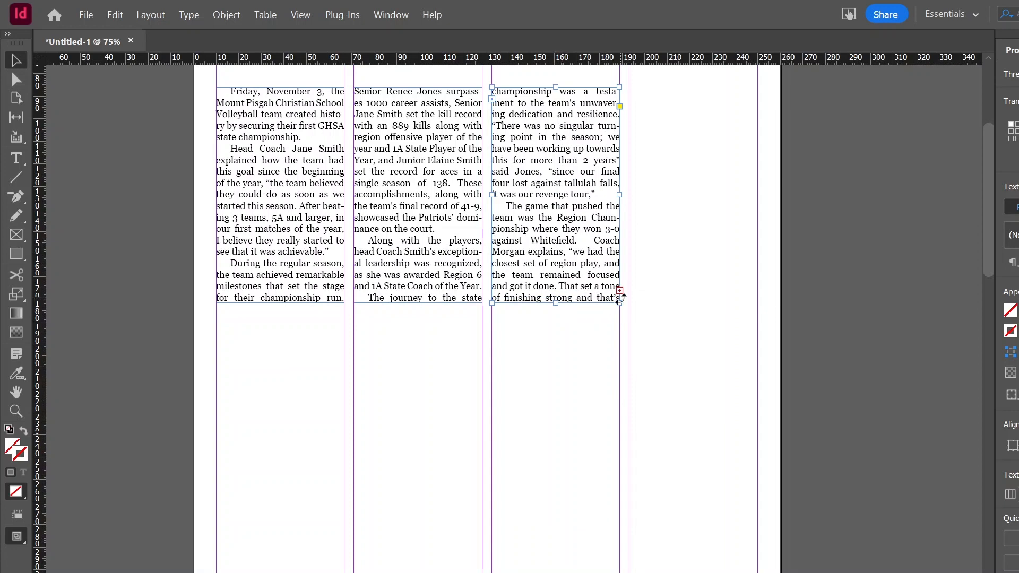
# Thread the last of the article into a fourth-column frame aligned with the other frames' tops.
pyautogui.click(620, 290)
pyautogui.click(688, 163)
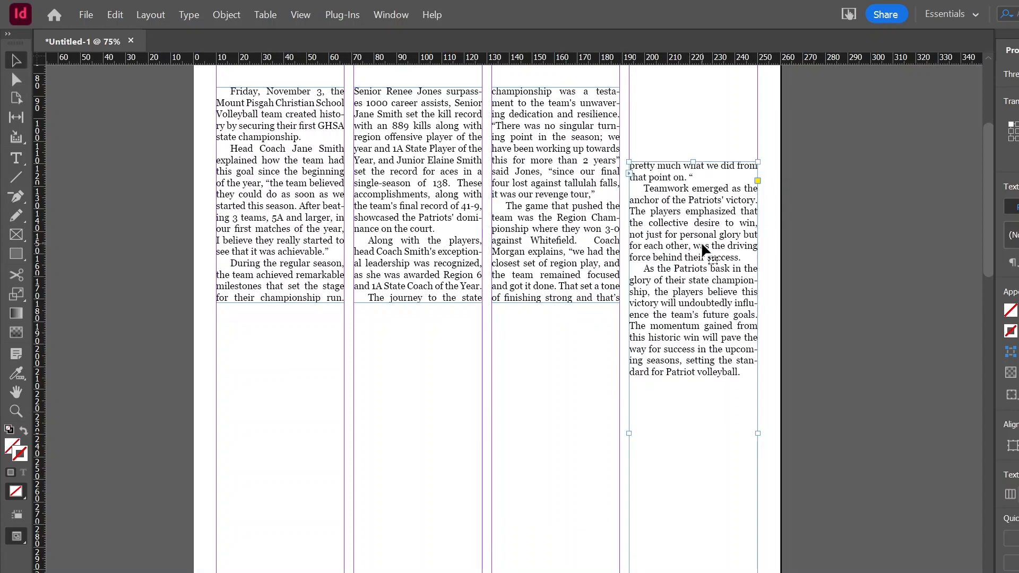
pyautogui.moveTo(704, 174); pyautogui.dragTo(703, 173)
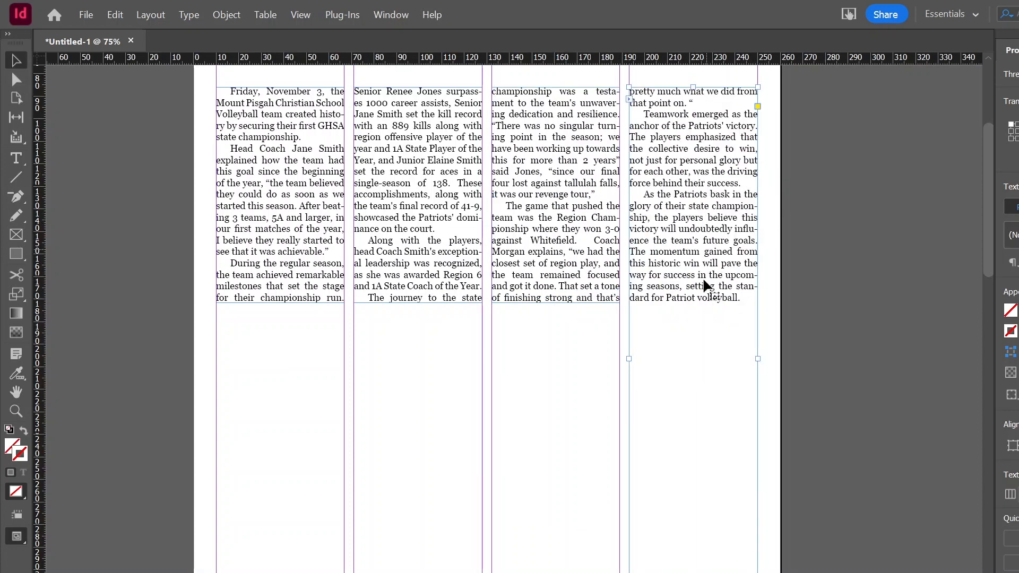
# Examine the article's overflow text in the Story Editor after shortening the fourth-column frame.
pyautogui.moveTo(697, 572); pyautogui.dragTo(697, 235)
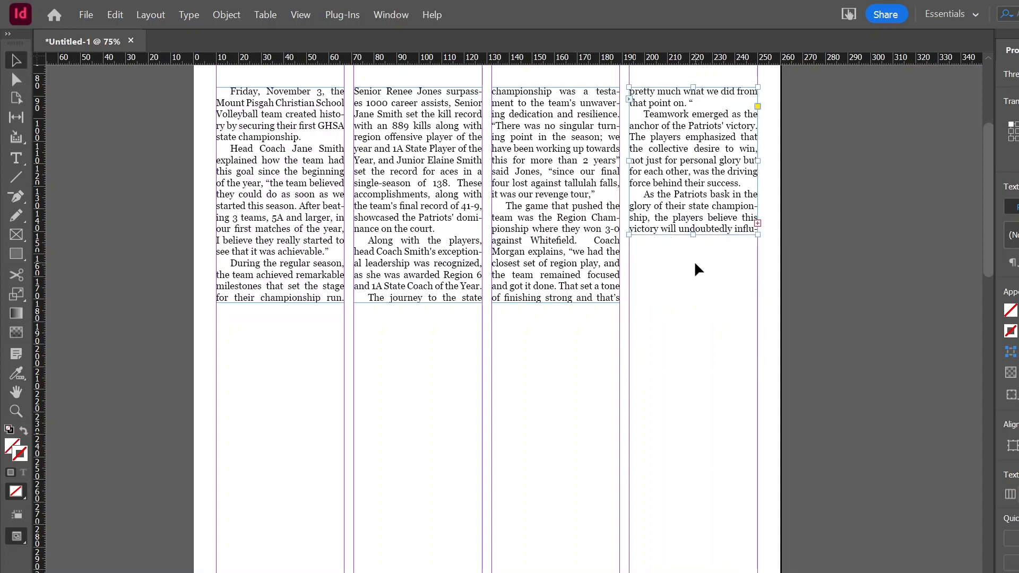
pyautogui.scroll(3, 698, 269)
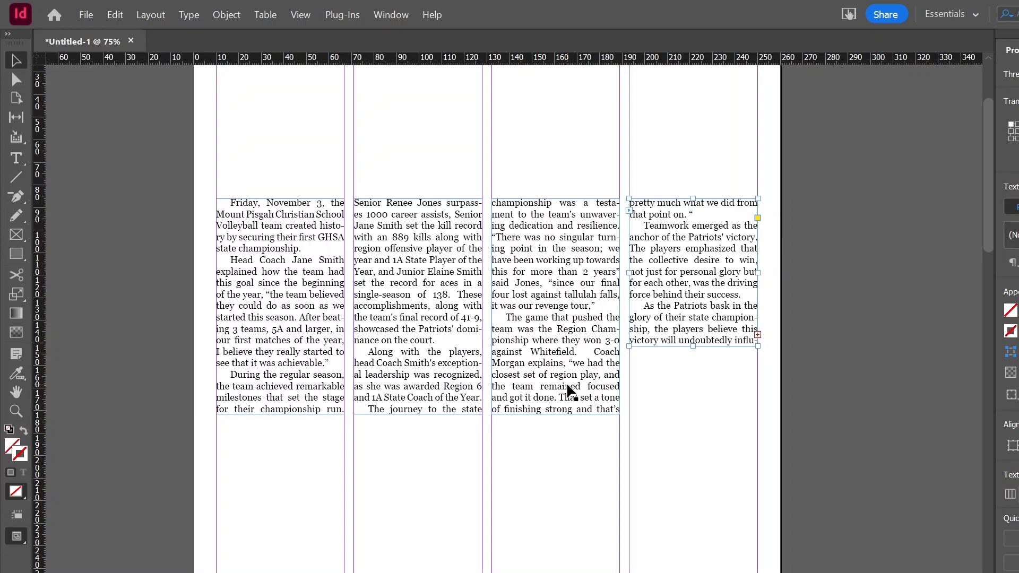
pyautogui.hotkey('ctrl', 'y')
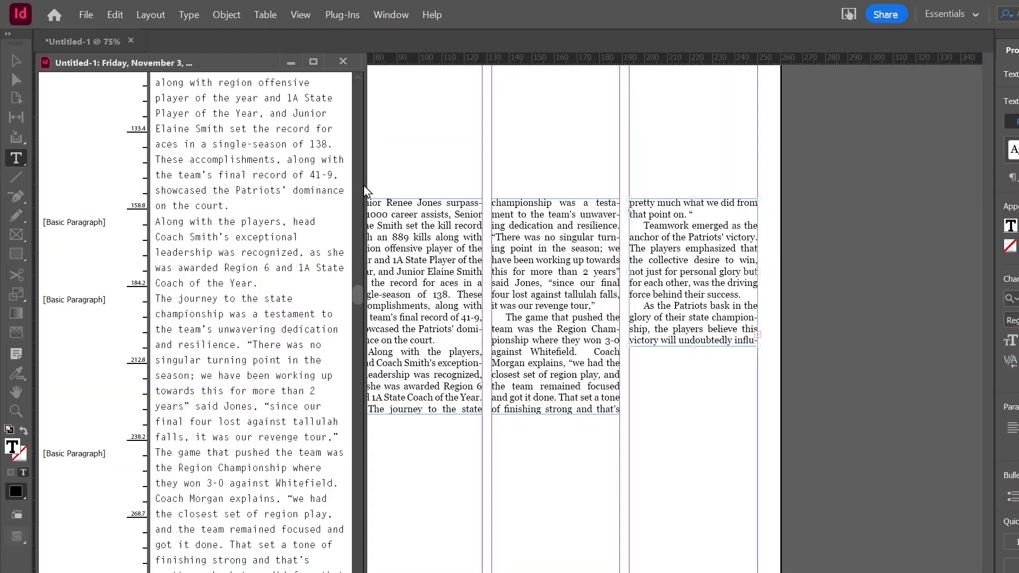
pyautogui.moveTo(371, 198); pyautogui.dragTo(442, 202)
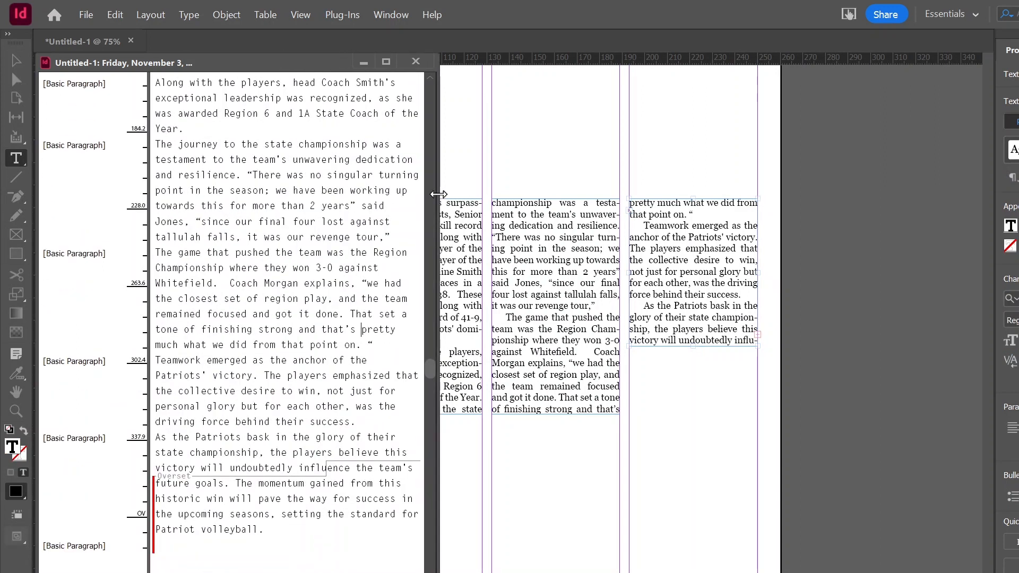
pyautogui.scroll(10, 277, 285)
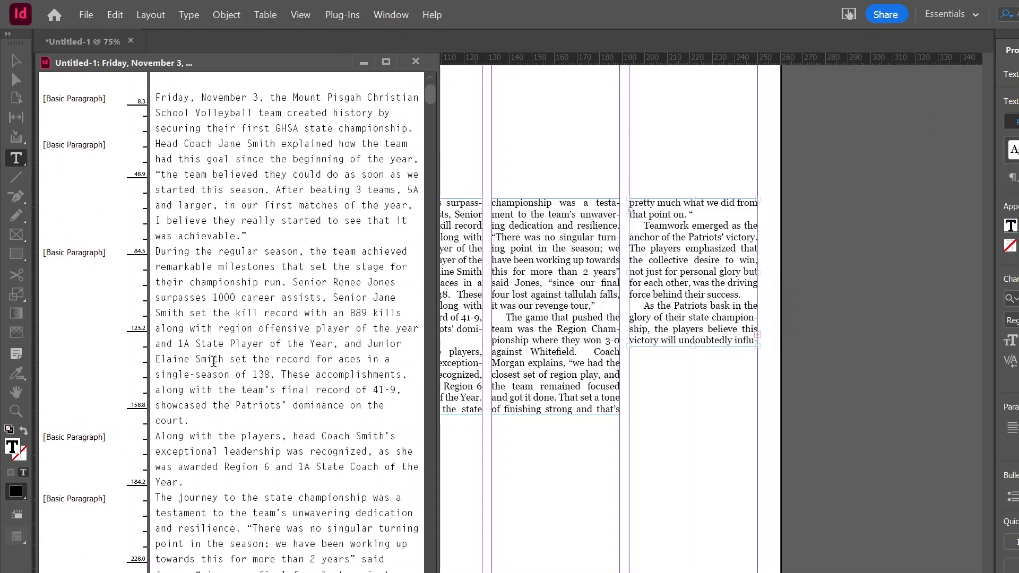
pyautogui.scroll(-4, 227, 392)
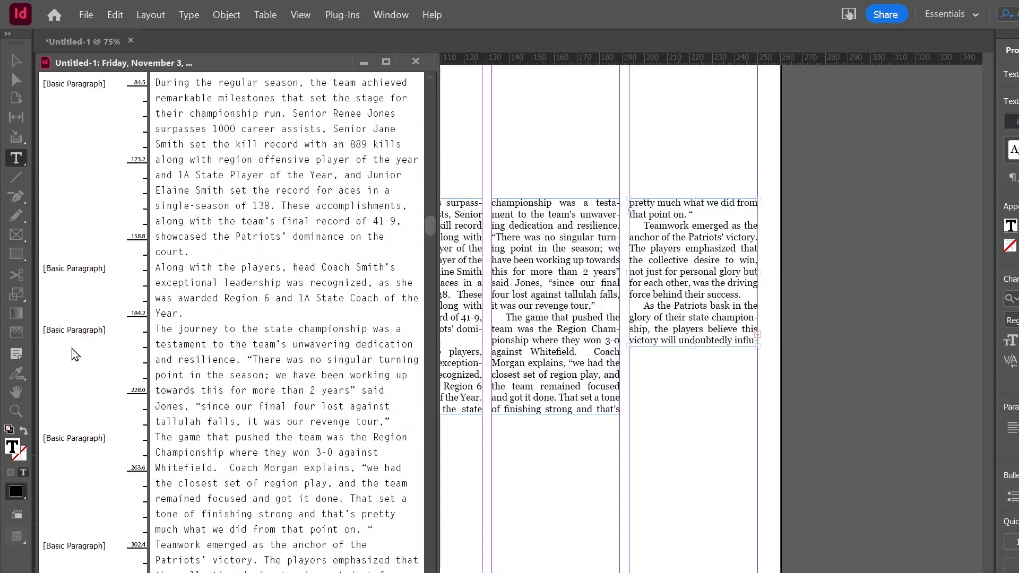
pyautogui.scroll(-2, 79, 329)
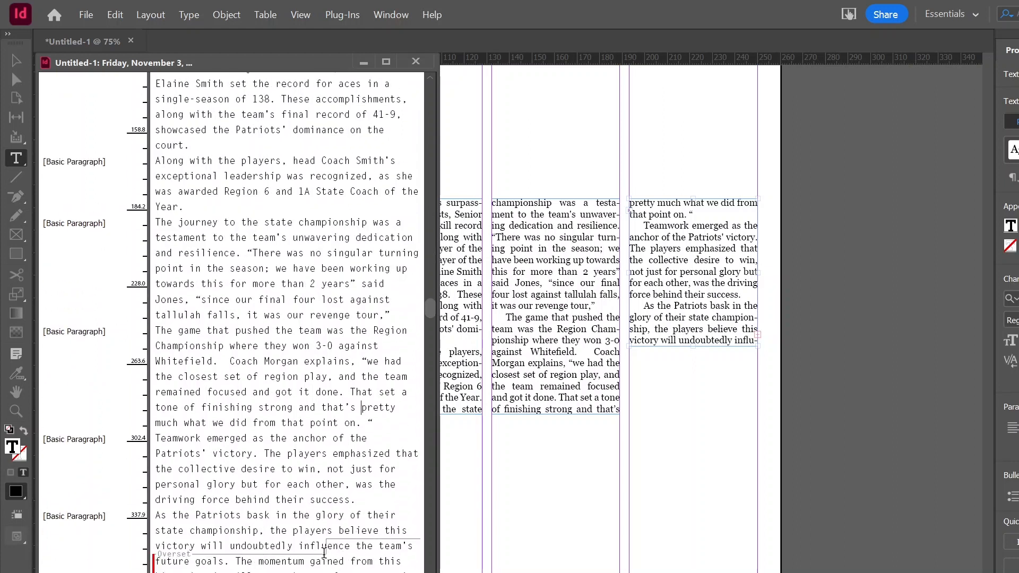
pyautogui.moveTo(326, 547); pyautogui.dragTo(417, 572)
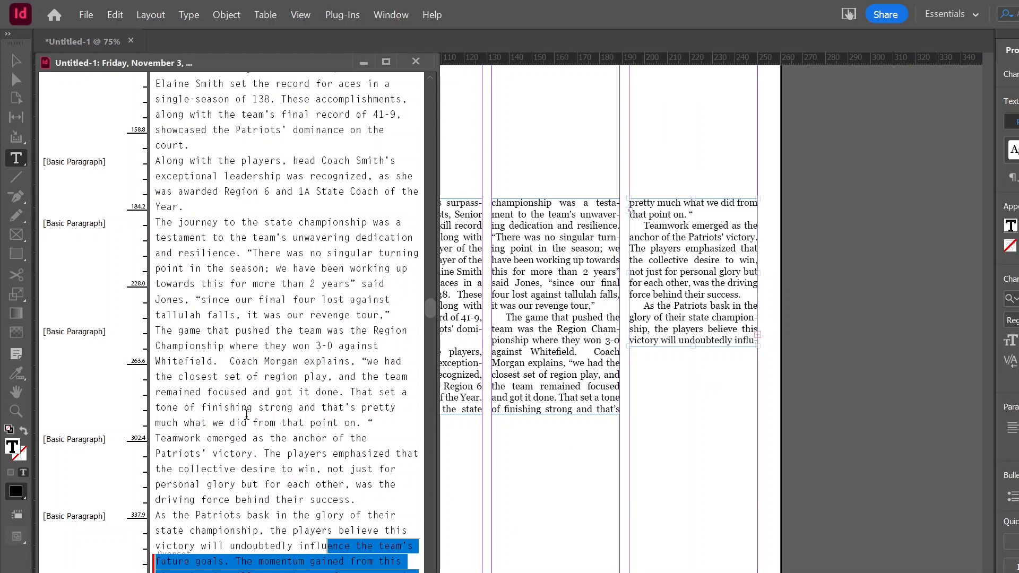
pyautogui.press('Left')
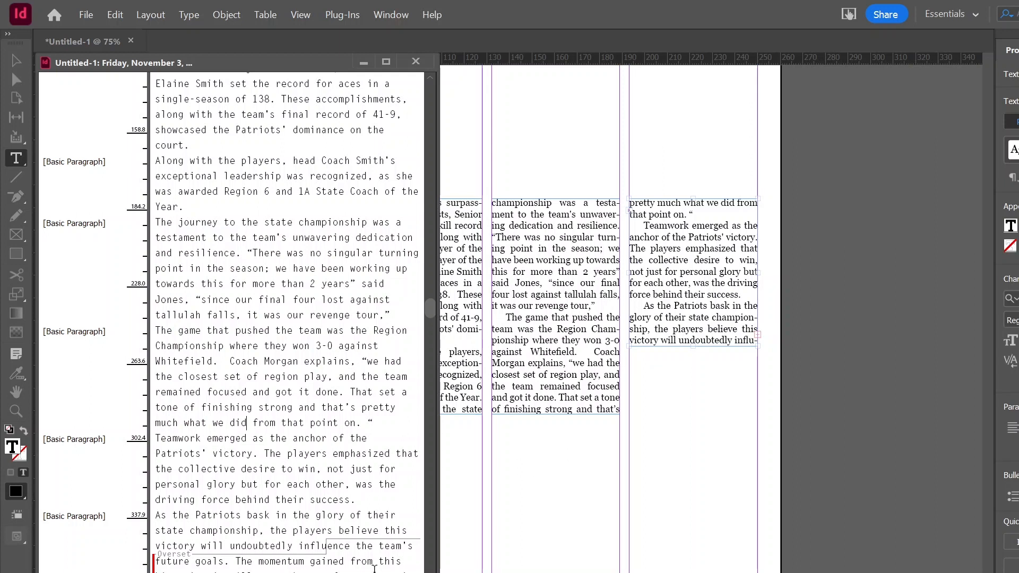
pyautogui.moveTo(437, 410); pyautogui.dragTo(342, 410)
pyautogui.click(333, 69)
# Extend the fourth-column text frame down so its bottom aligns with the other frames' bottoms.
pyautogui.click(672, 316)
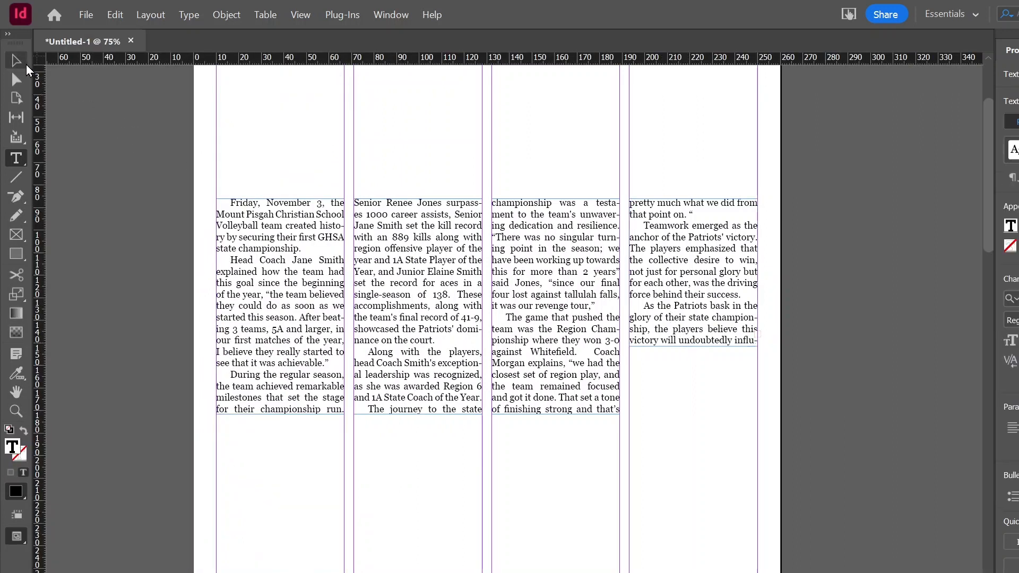
pyautogui.click(16, 60)
pyautogui.moveTo(693, 346); pyautogui.dragTo(697, 413)
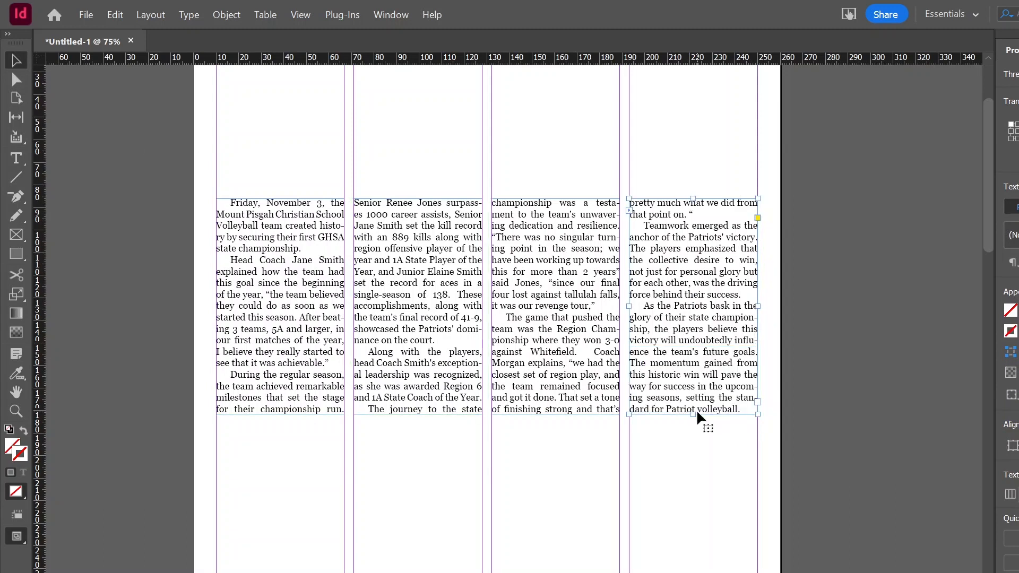
pyautogui.click(680, 514)
pyautogui.scroll(3, 584, 478)
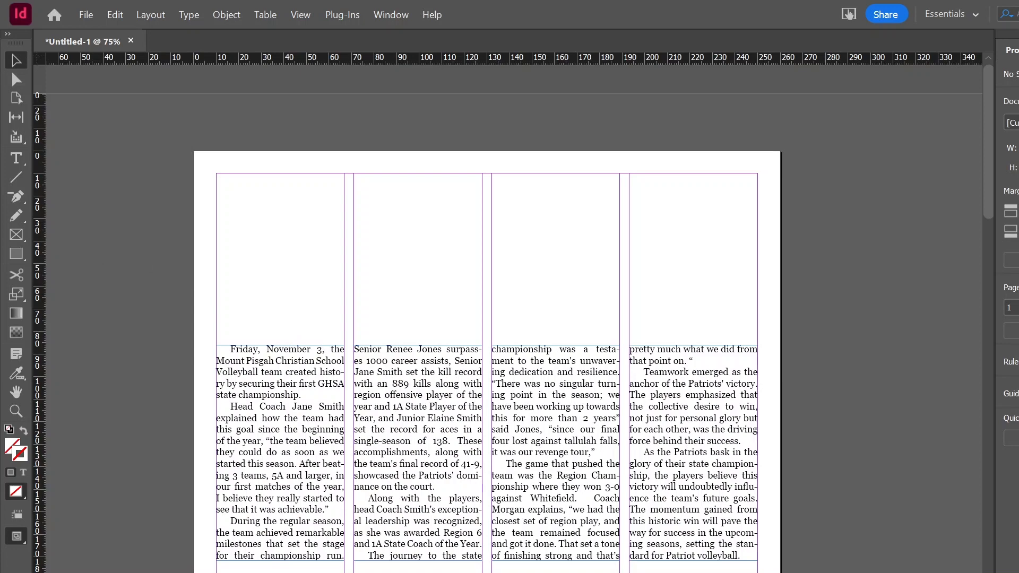
# Switch to Google Docs and copy the headline "Volleyball Wins State Championship".
pyautogui.hotkey('alt', 'Tab')
pyautogui.scroll(12, 382, 364)
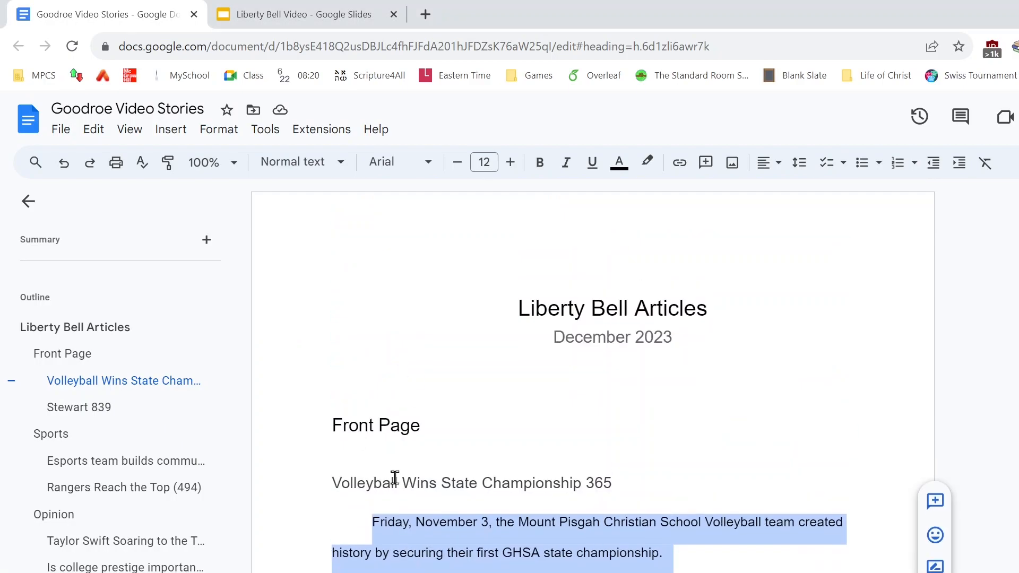
pyautogui.scroll(-1, 396, 478)
pyautogui.tripleClick(384, 410)
pyautogui.click(481, 399)
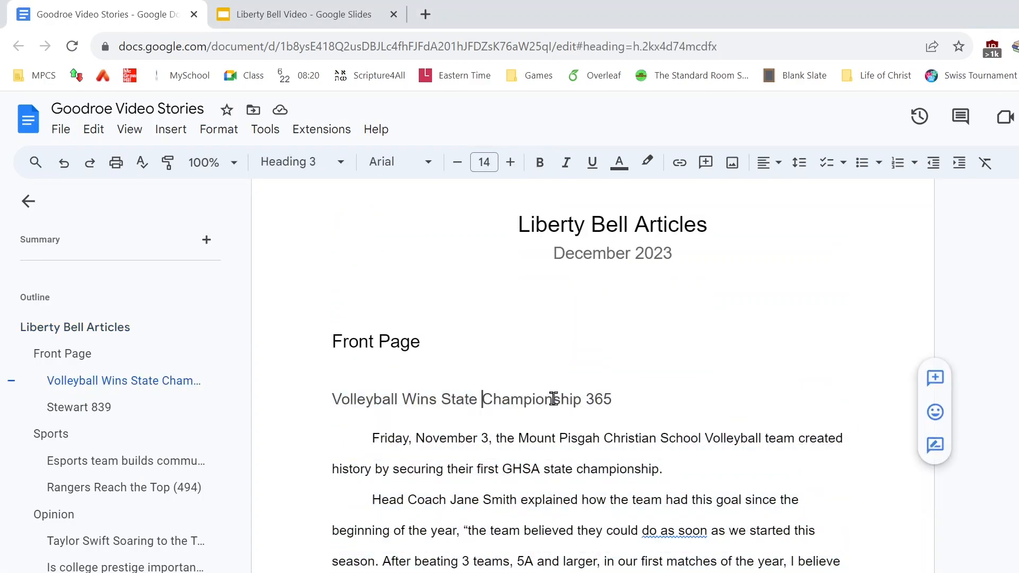
pyautogui.moveTo(581, 399); pyautogui.dragTo(335, 401)
pyautogui.hotkey('ctrl', 'c')
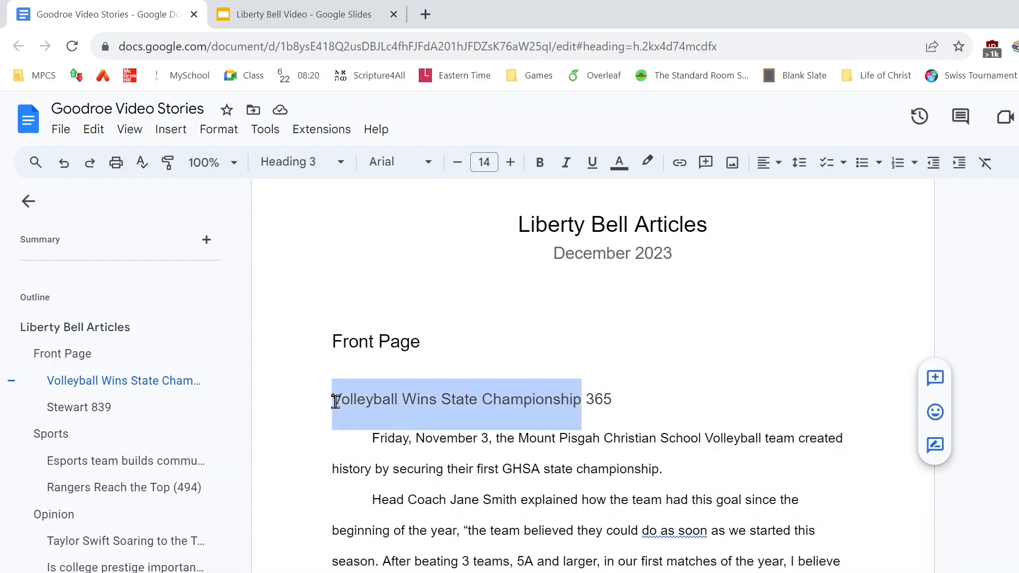
pyautogui.hotkey('alt', 'Tab')
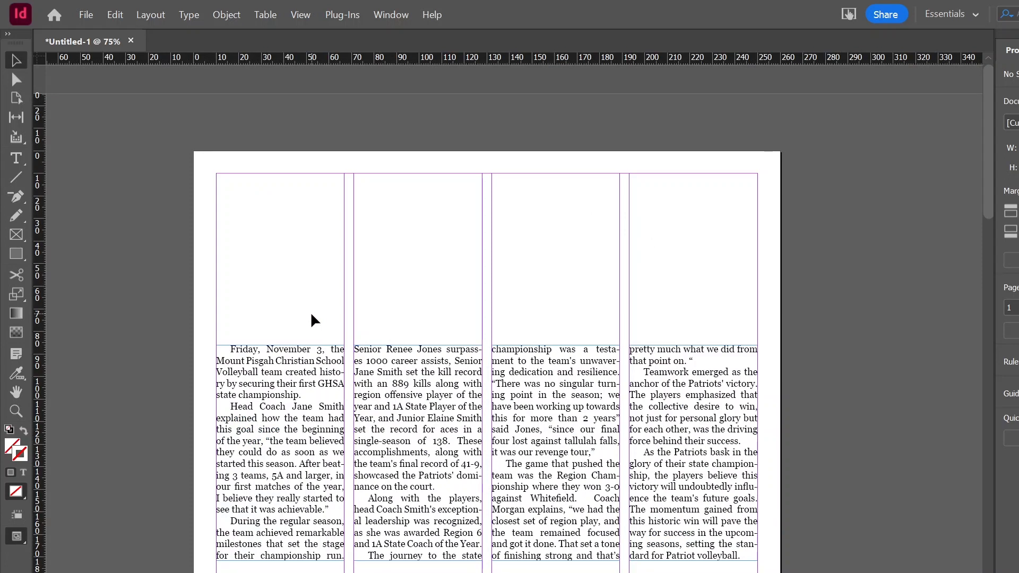
# Paste the headline into the page and place its frame above the first column's text.
pyautogui.hotkey('ctrl', 'v')
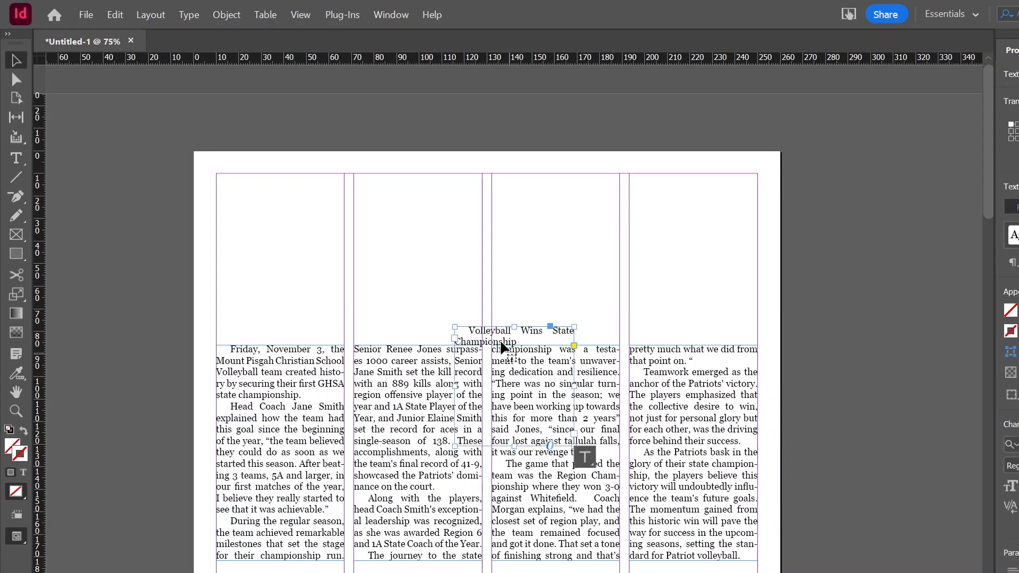
pyautogui.moveTo(500, 339); pyautogui.dragTo(294, 303)
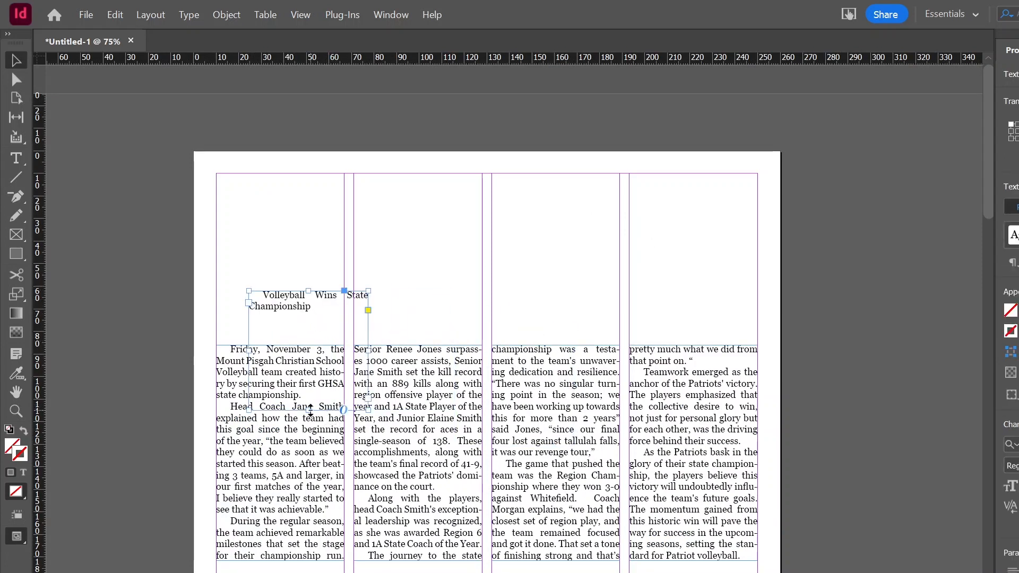
pyautogui.moveTo(308, 411); pyautogui.dragTo(308, 318)
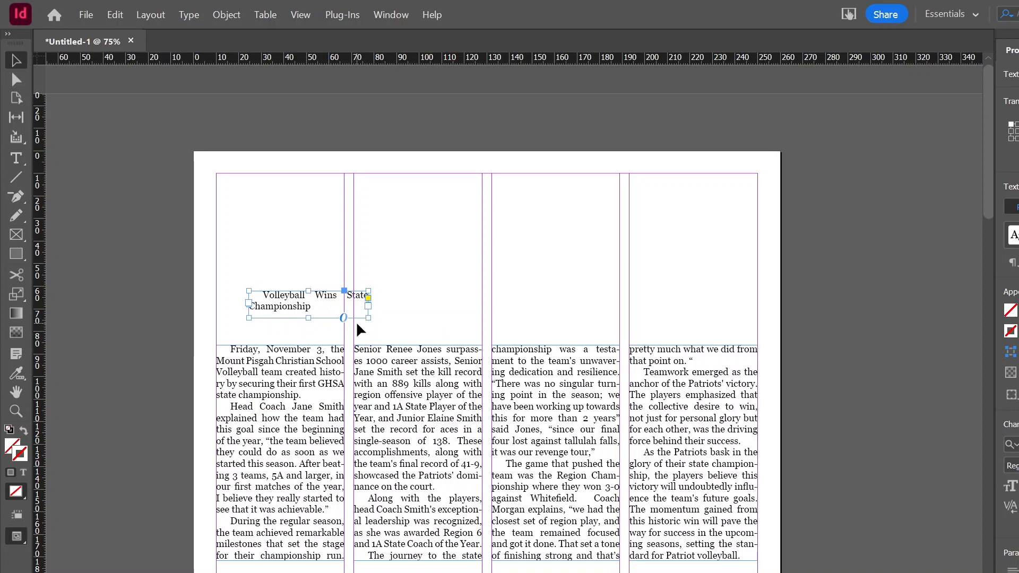
# Select all the headline text and set the Headline paragraph style's font size to 30 pt.
pyautogui.hotkey('ctrl', '=')
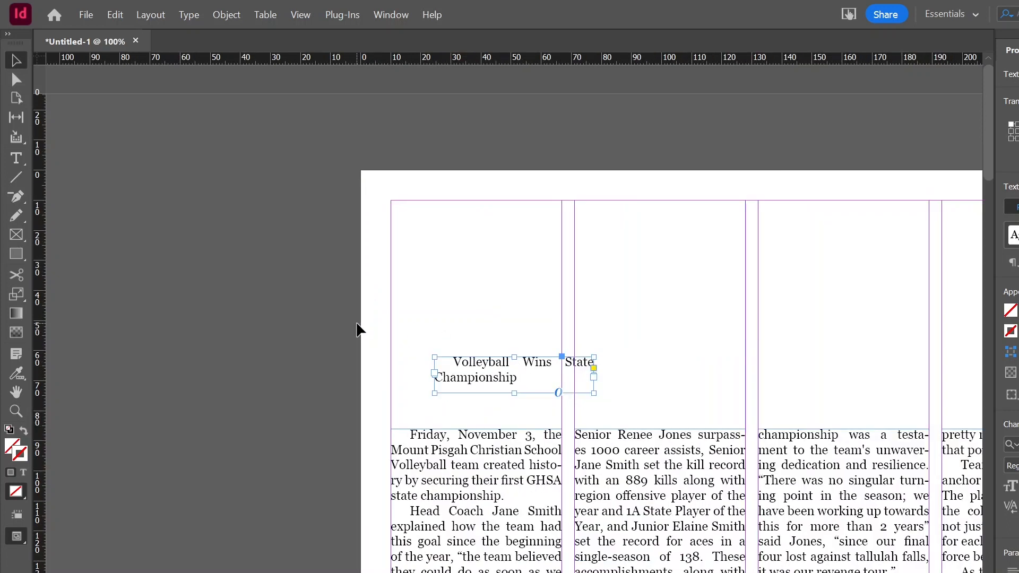
pyautogui.hotkey('ctrl', '=')
pyautogui.scroll(-3, 361, 332)
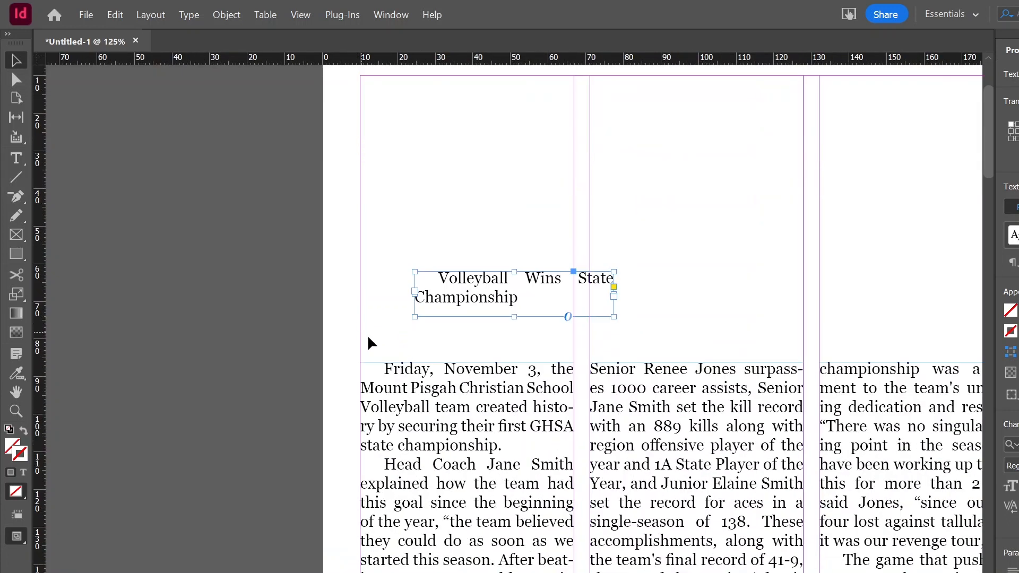
pyautogui.click(1014, 235)
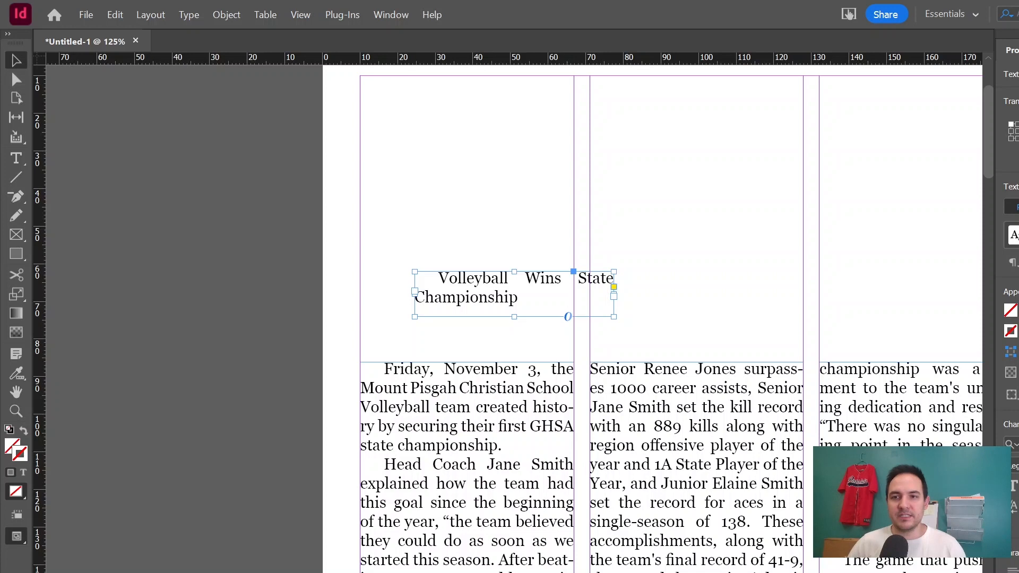
pyautogui.click(1013, 236)
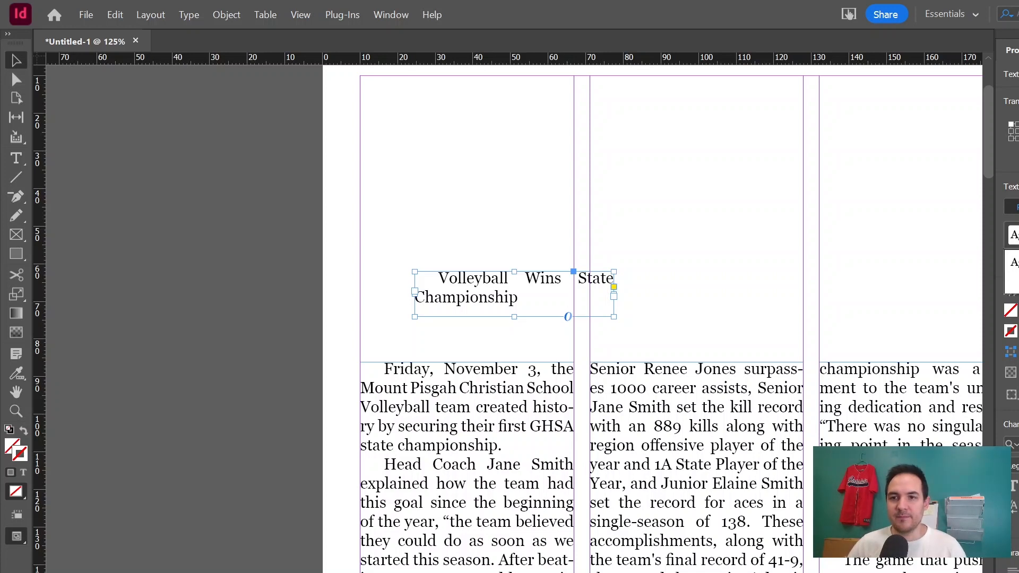
pyautogui.tripleClick(528, 277)
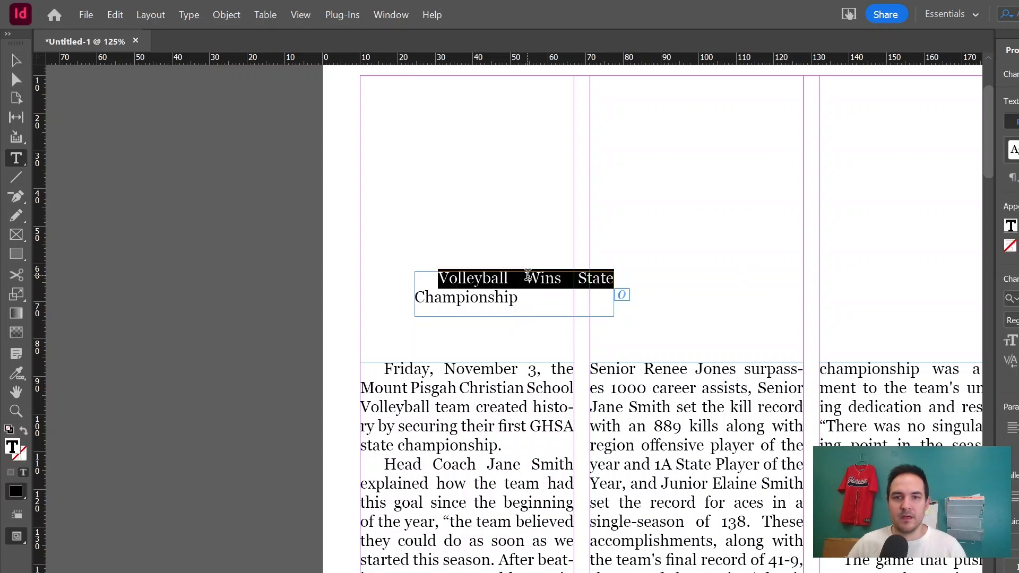
pyautogui.hotkey('ctrl', 'a')
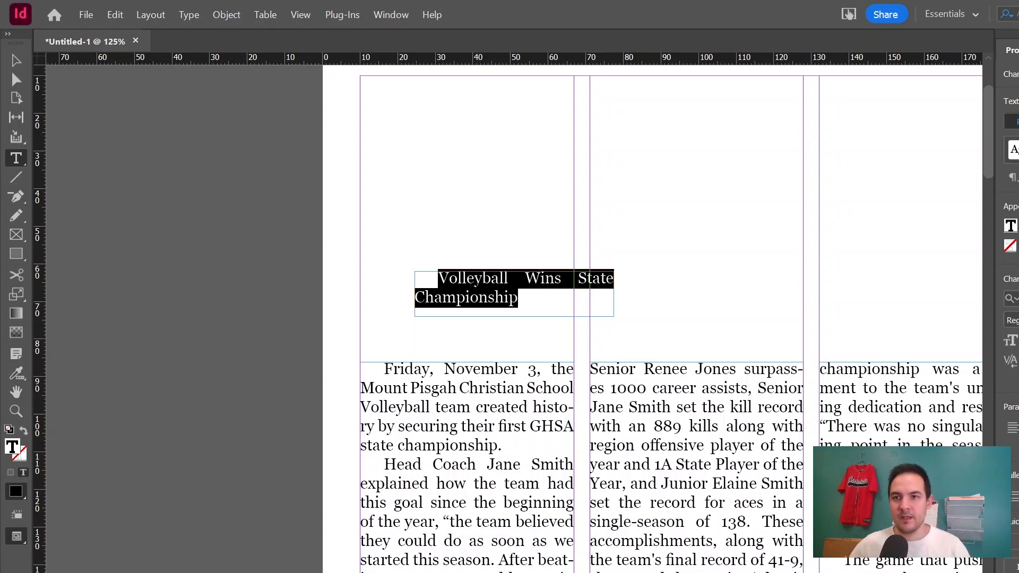
pyautogui.click(1014, 150)
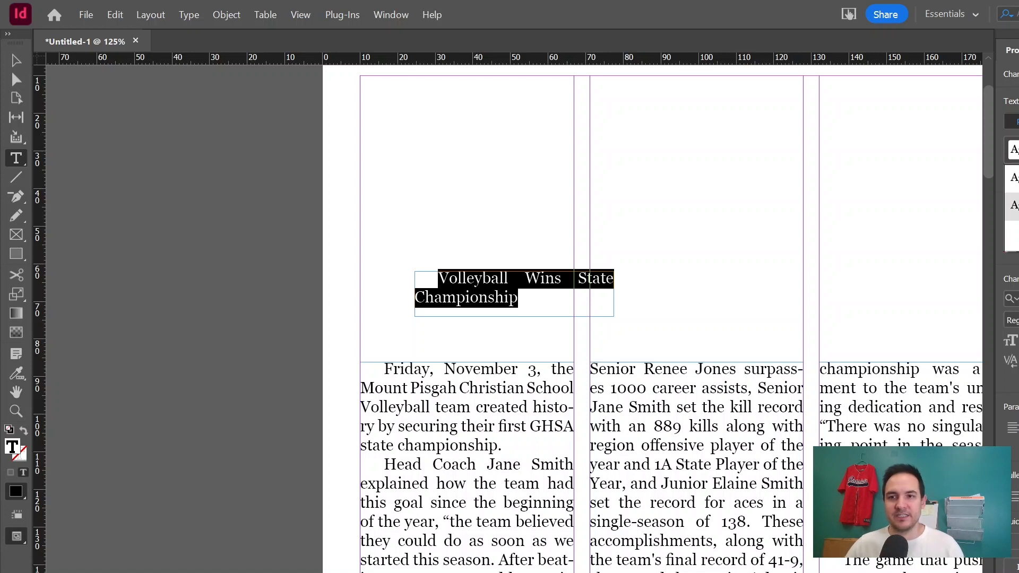
pyautogui.click(1014, 205)
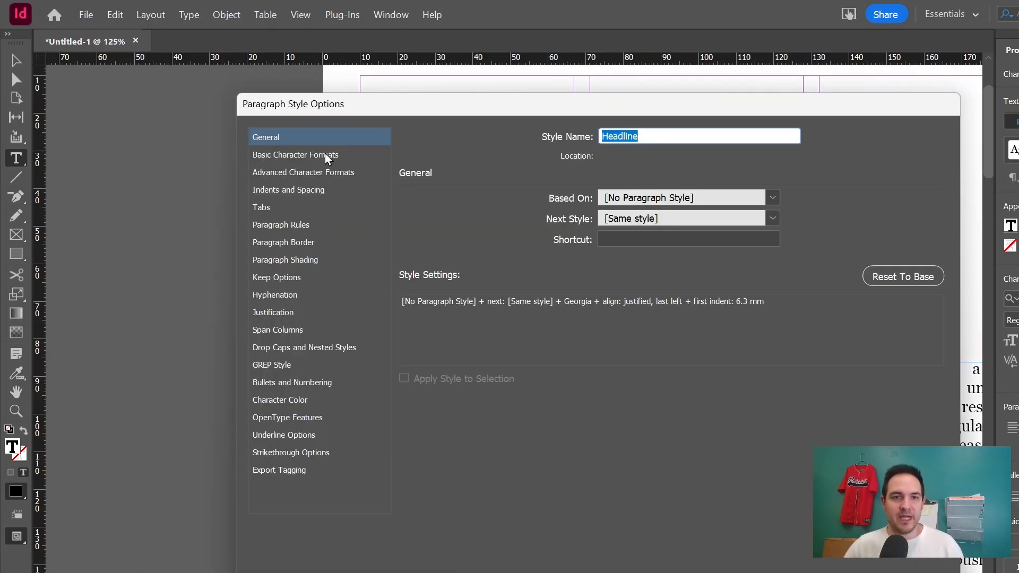
pyautogui.click(268, 155)
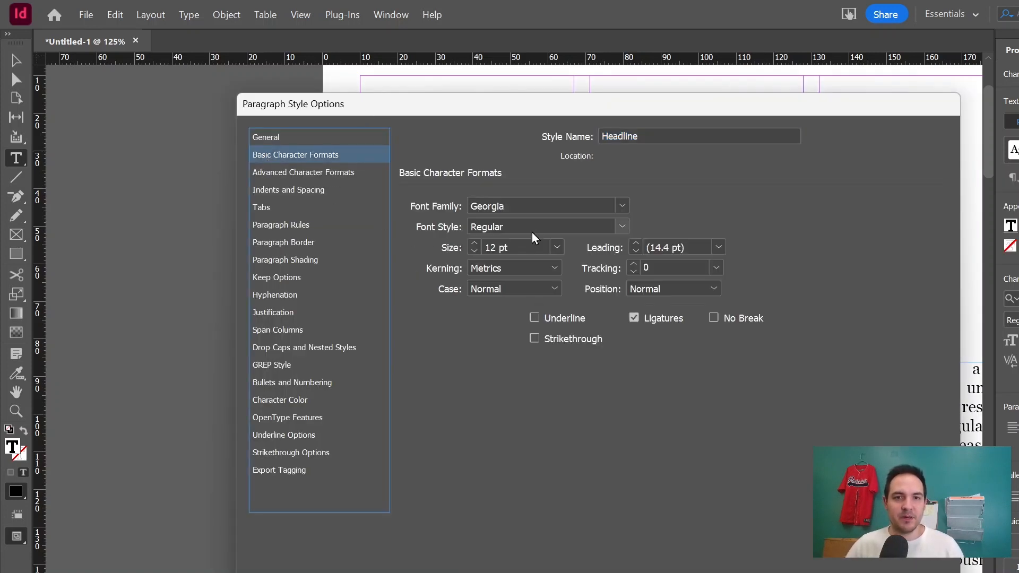
pyautogui.click(484, 247)
pyautogui.click(484, 248)
pyautogui.doubleClick(488, 247)
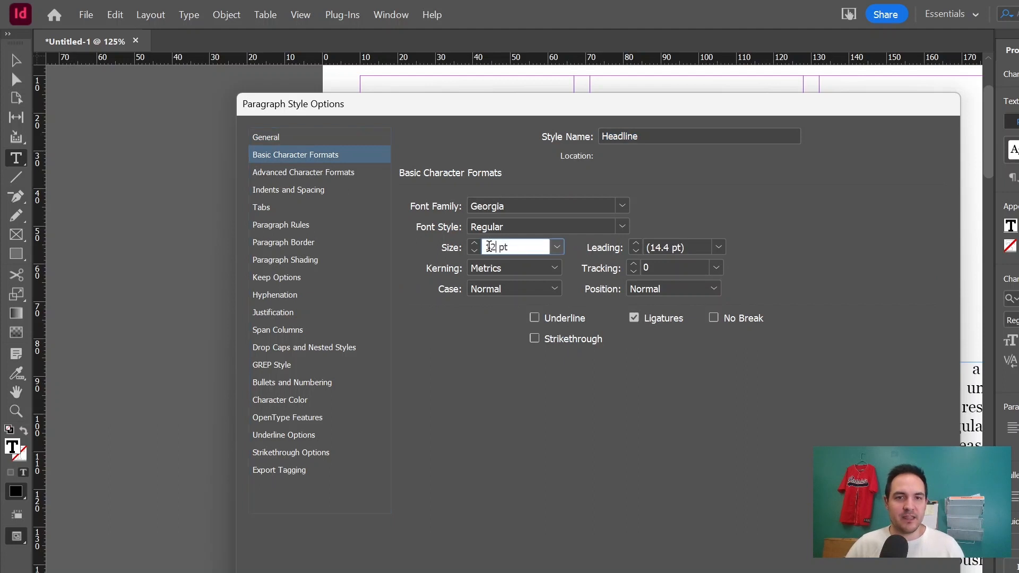
pyautogui.write('30')
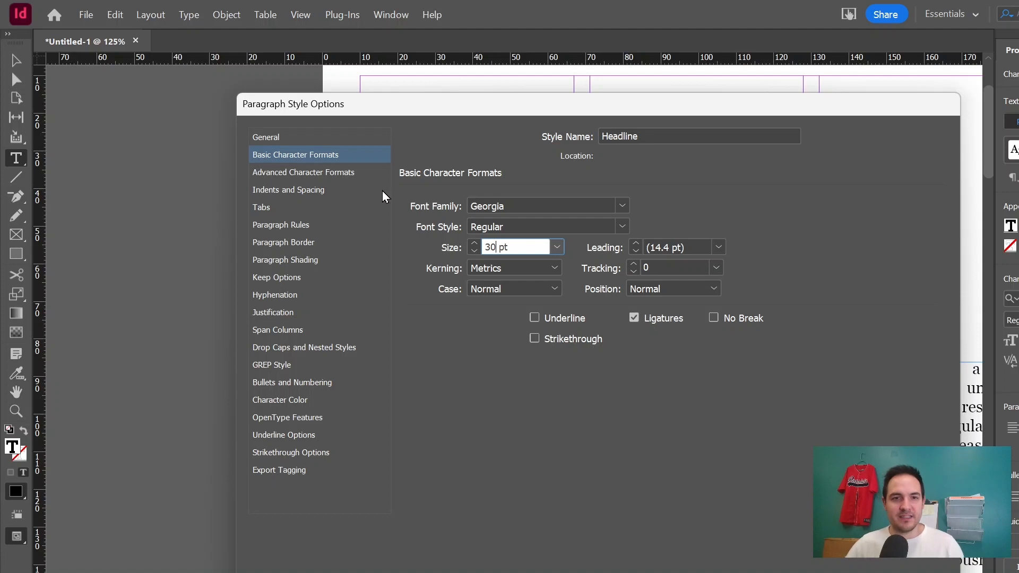
# Set the Headline style's alignment to Left with a 0 mm first line indent, and confirm the style options.
pyautogui.click(320, 176)
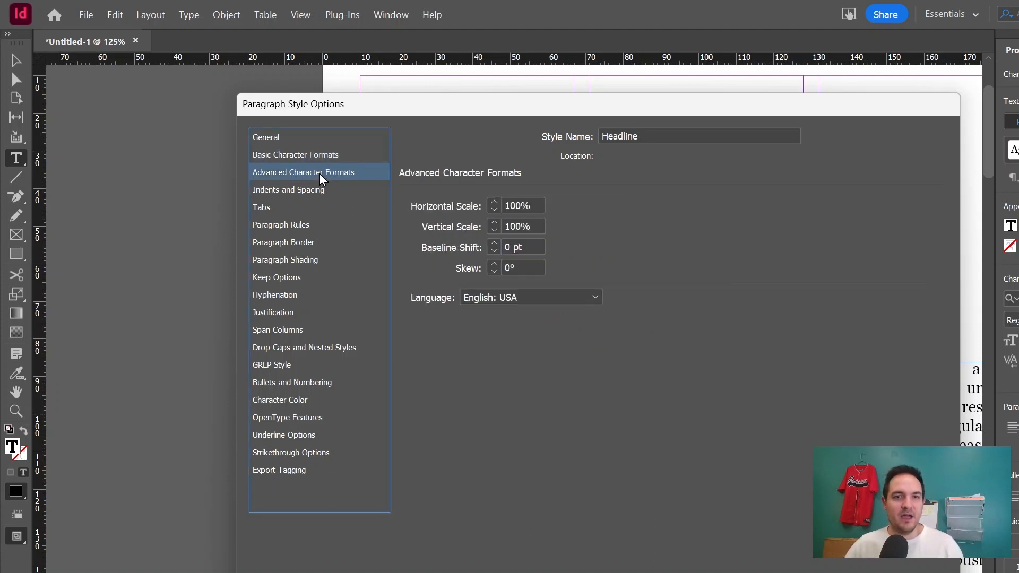
pyautogui.click(297, 190)
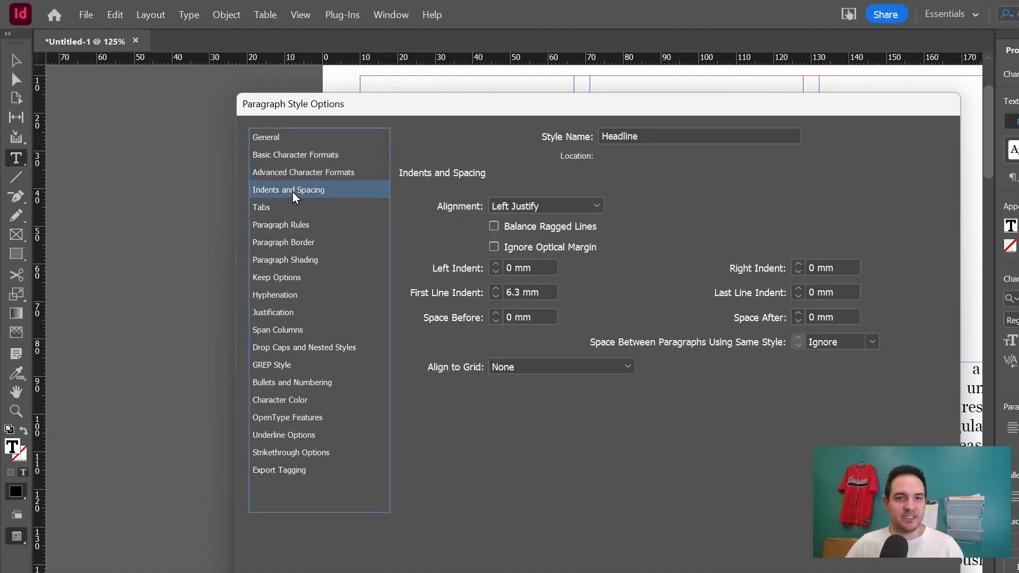
pyautogui.click(481, 295)
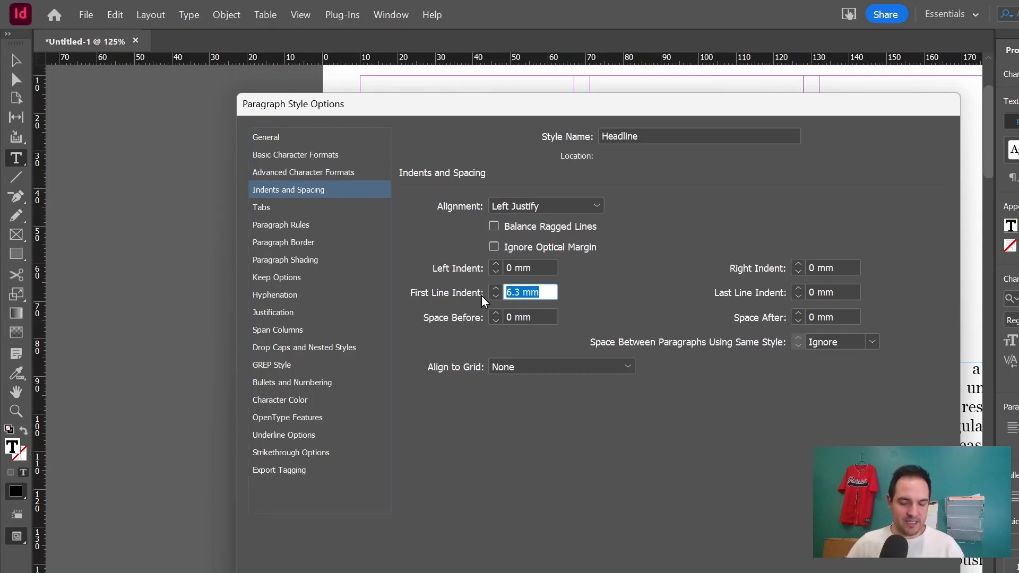
pyautogui.click(562, 205)
pyautogui.click(558, 220)
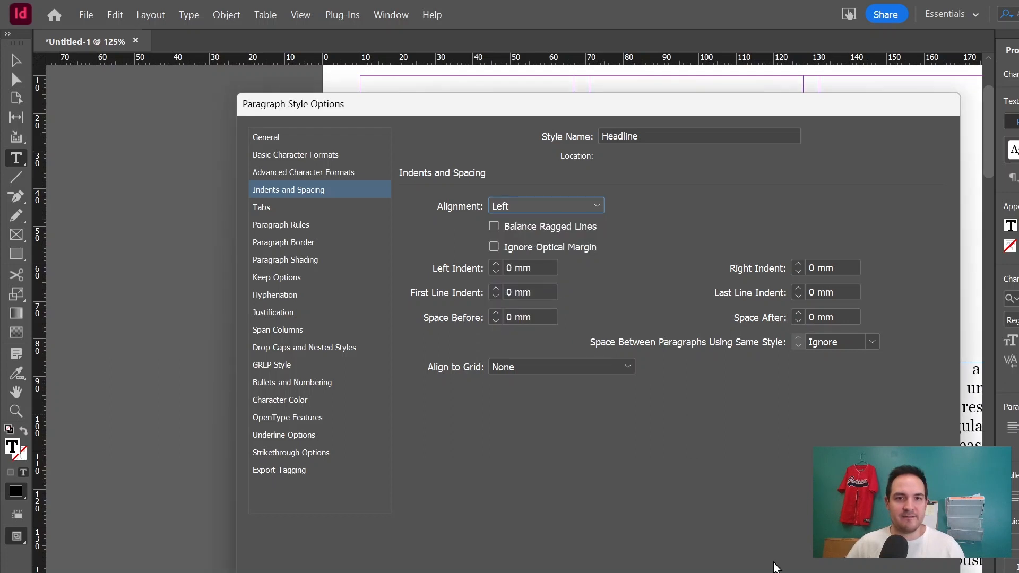
pyautogui.click(312, 154)
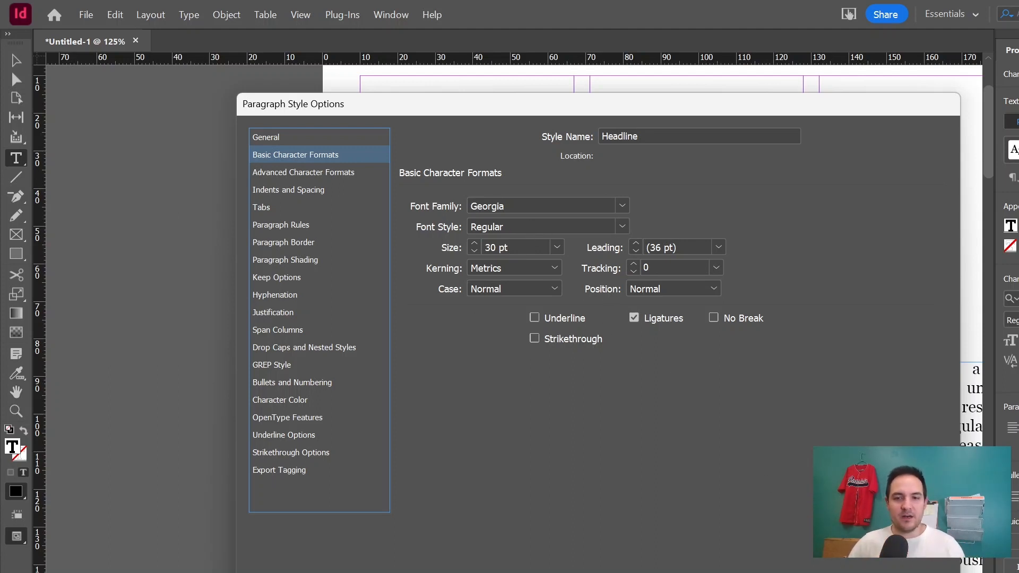
pyautogui.press('Return')
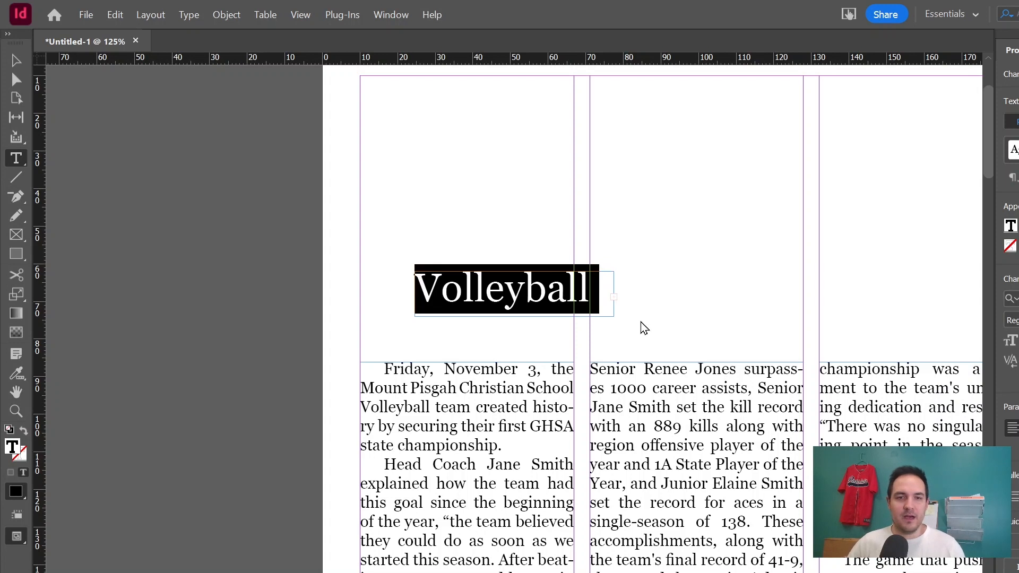
# Move the headline frame to the left margin and widen it across the first three columns.
pyautogui.click(492, 335)
pyautogui.press('v')
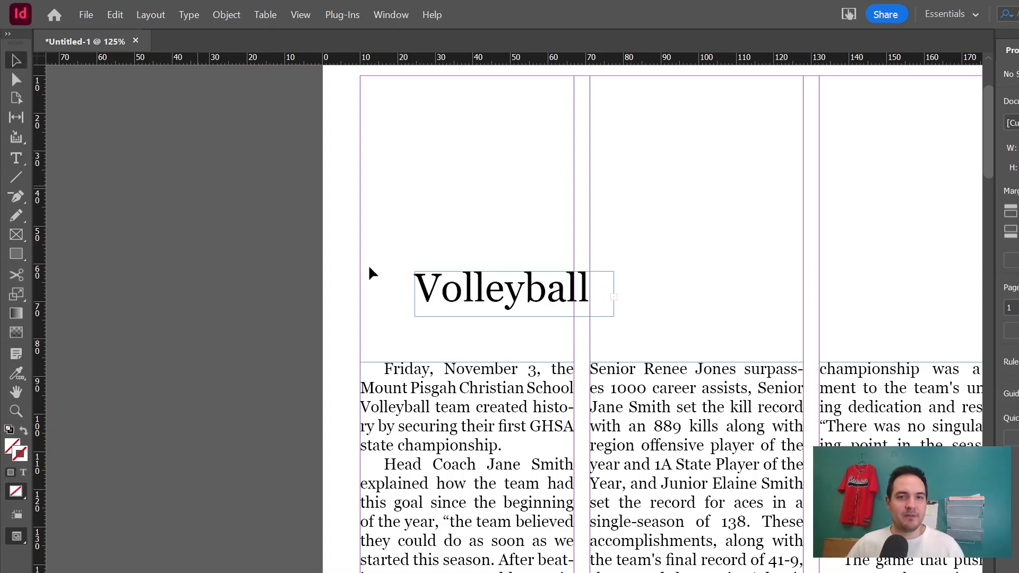
pyautogui.click(533, 297)
pyautogui.moveTo(501, 304); pyautogui.dragTo(431, 306)
pyautogui.moveTo(559, 328); pyautogui.dragTo(957, 347)
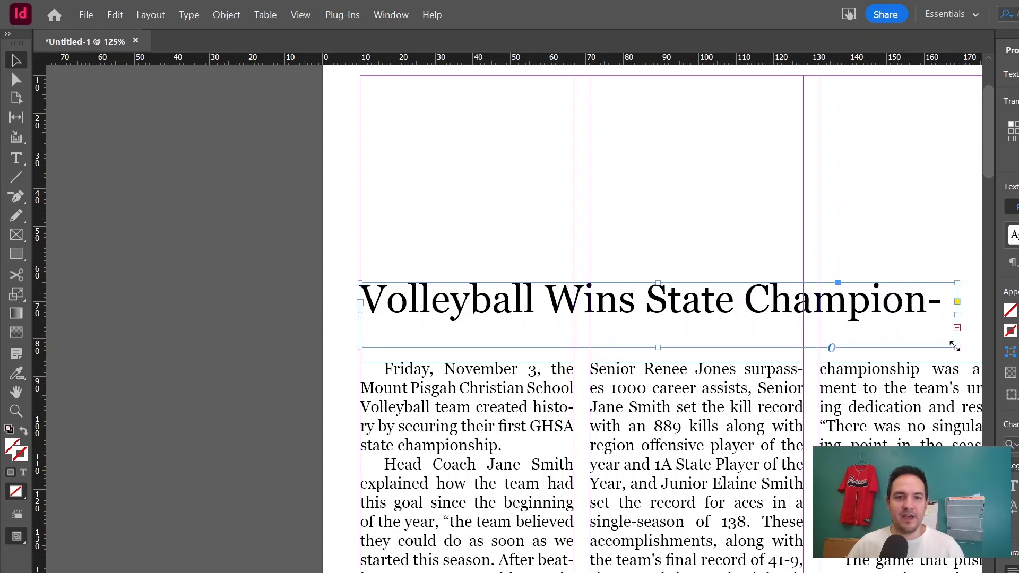
# Resize the headline frame so the headline fits on one line just above the article text.
pyautogui.moveTo(660, 283); pyautogui.dragTo(659, 252)
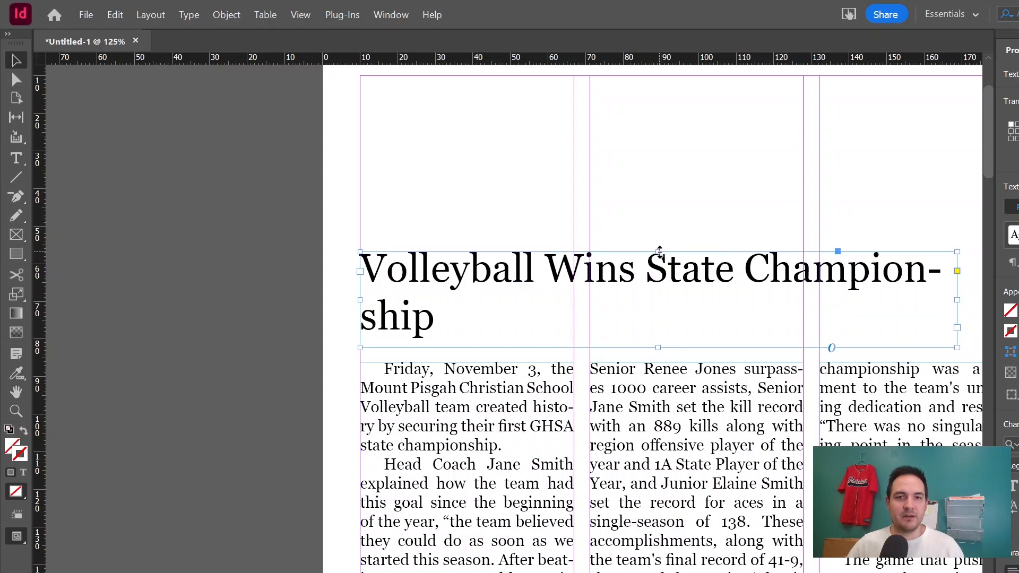
pyautogui.hscroll(3, 768, 325)
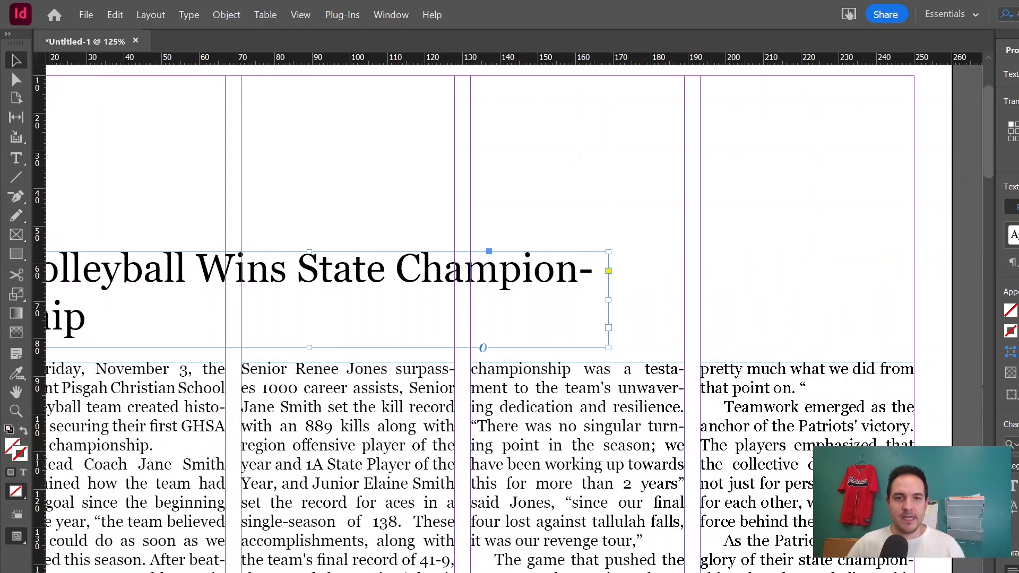
pyautogui.hscroll(-1, 768, 325)
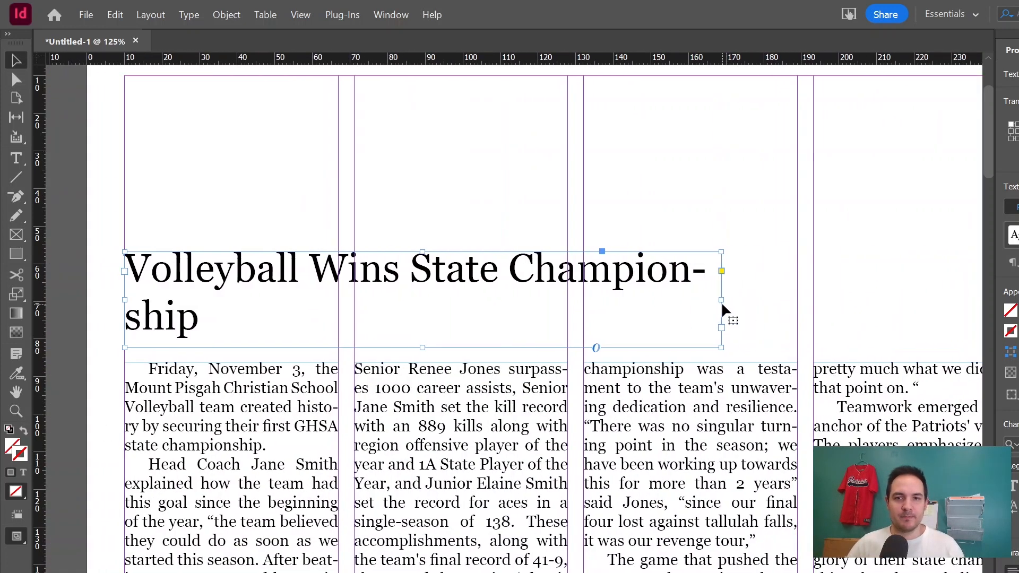
pyautogui.moveTo(721, 301); pyautogui.dragTo(772, 299)
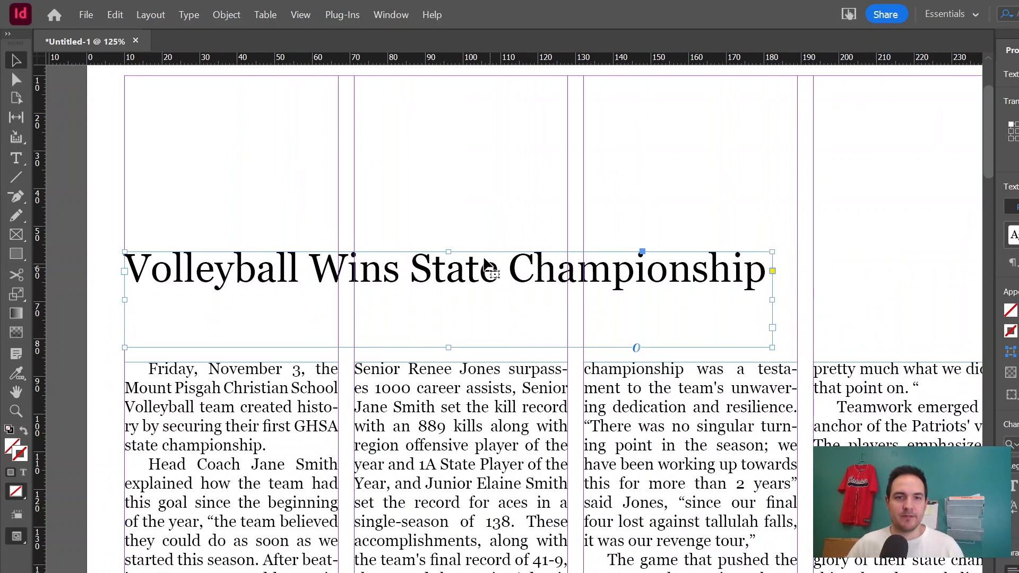
pyautogui.moveTo(449, 252); pyautogui.dragTo(450, 281)
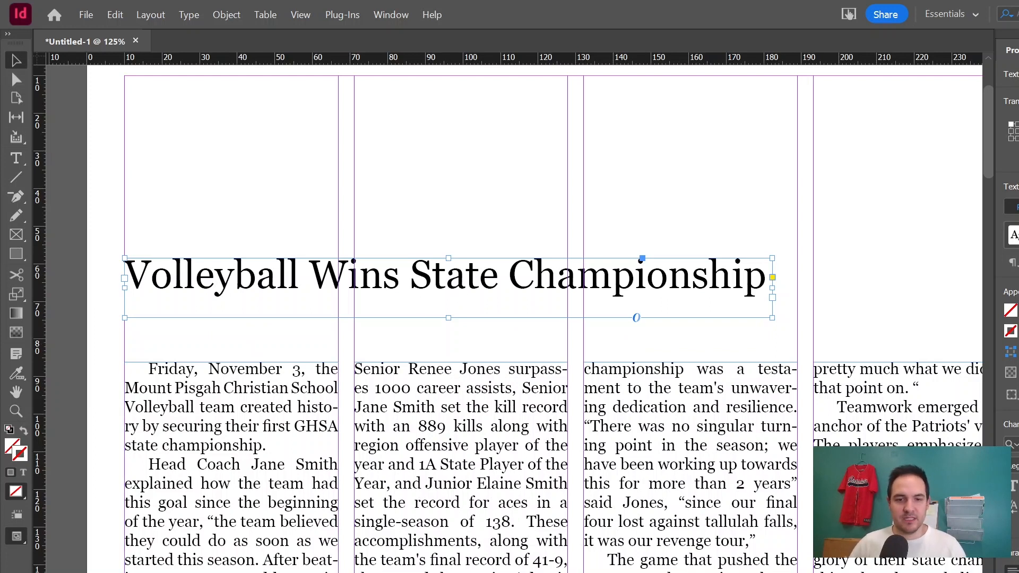
# Switch to Google Docs and add a byline line with the author's name below the headline.
pyautogui.hotkey('alt', 'Tab')
pyautogui.click(384, 378)
pyautogui.click(620, 399)
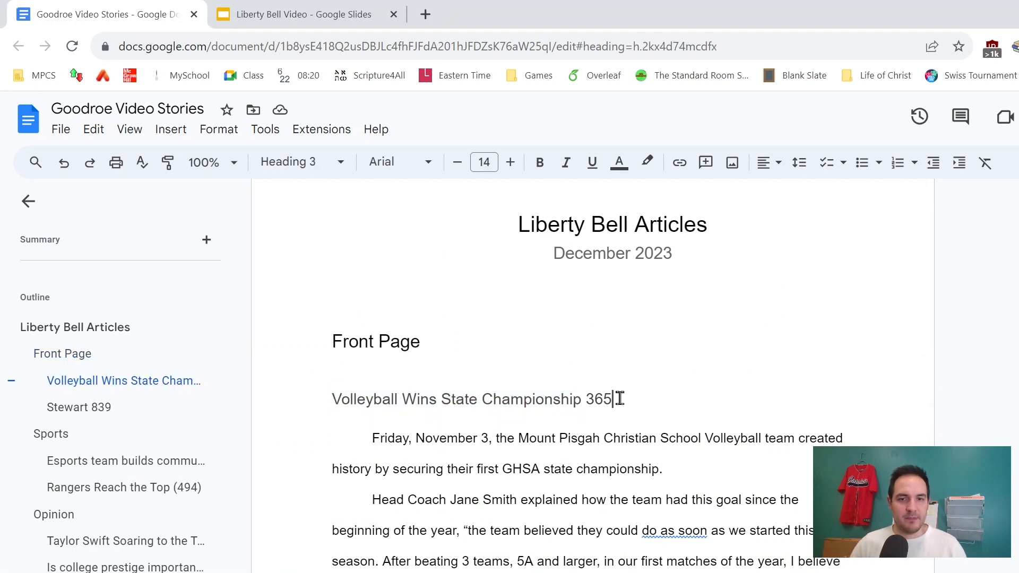
pyautogui.press('Return')
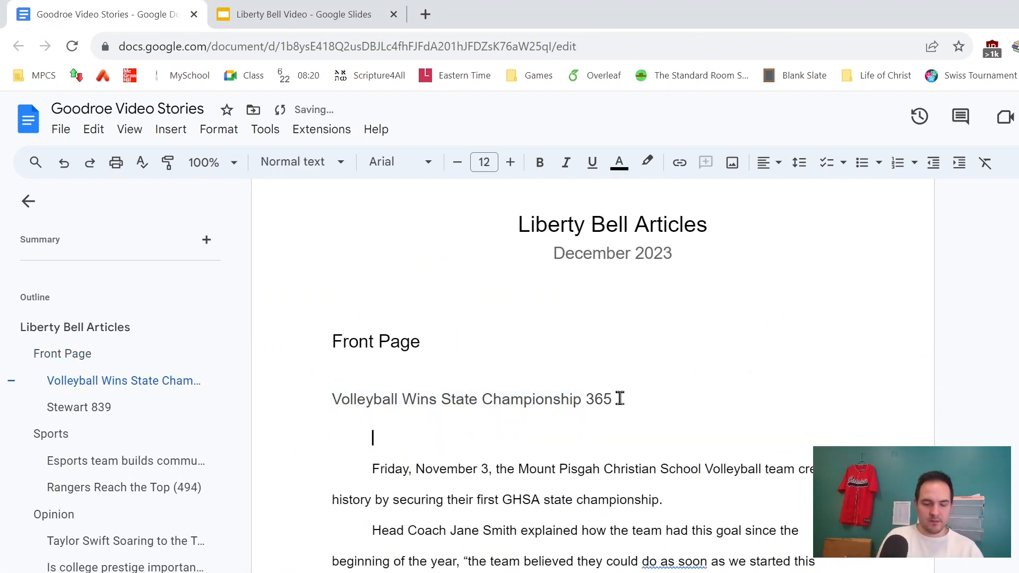
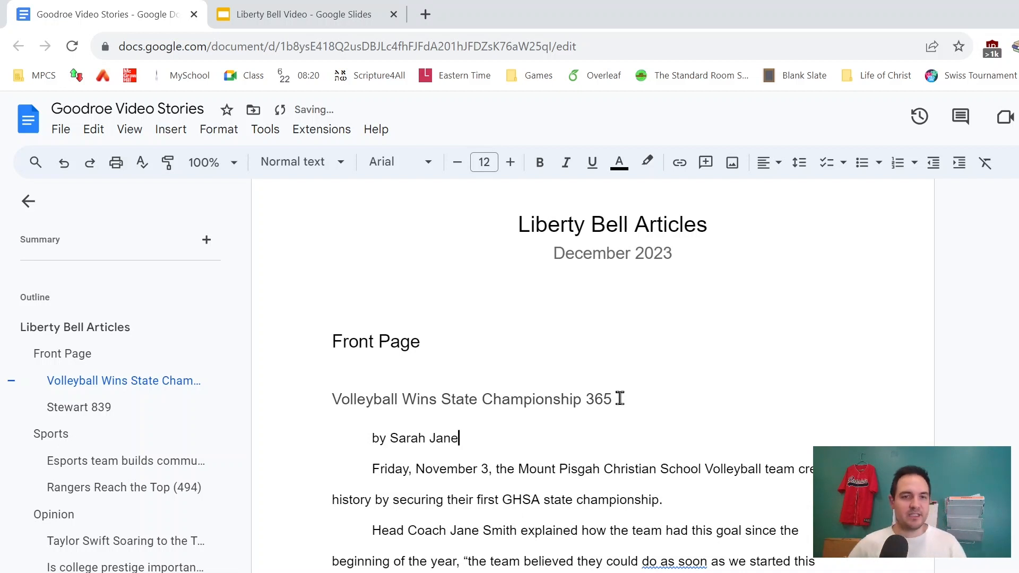
# Copy the byline and paste it into the layout, placing its frame between the headline and the first column.
pyautogui.moveTo(458, 444); pyautogui.dragTo(355, 444)
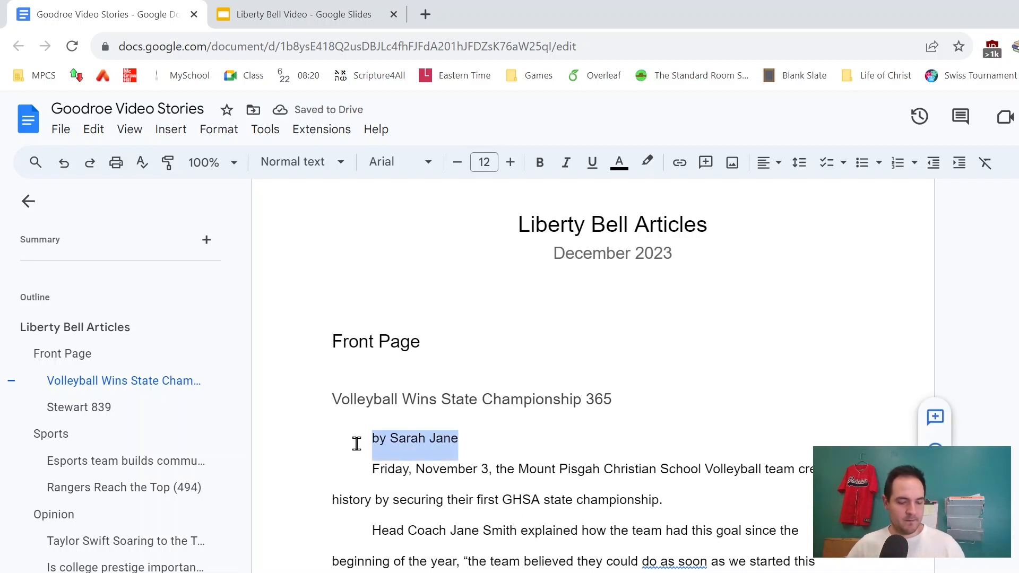
pyautogui.hotkey('ctrl', 'c')
pyautogui.hotkey('alt', 'Tab')
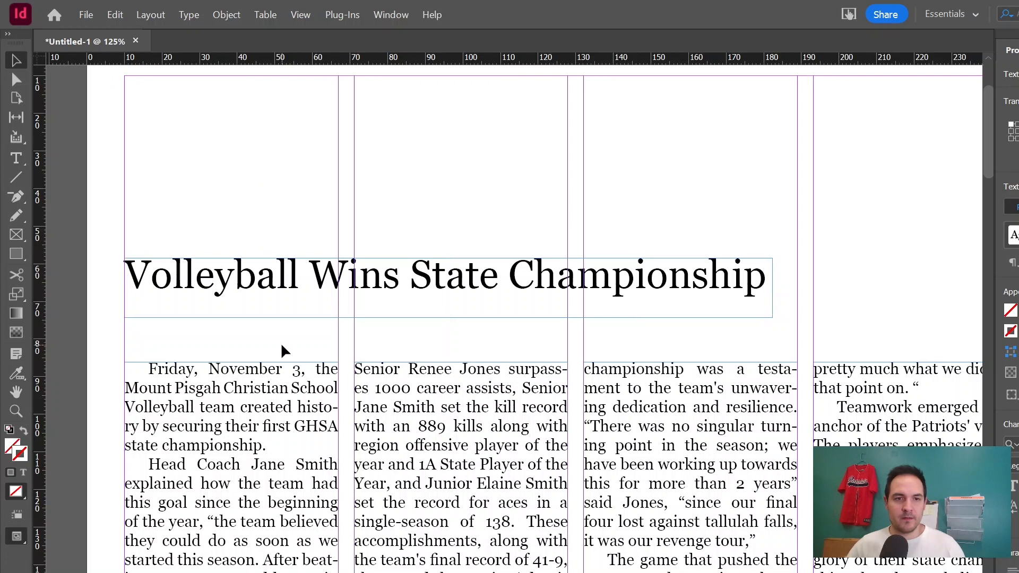
pyautogui.hotkey('ctrl', 'v')
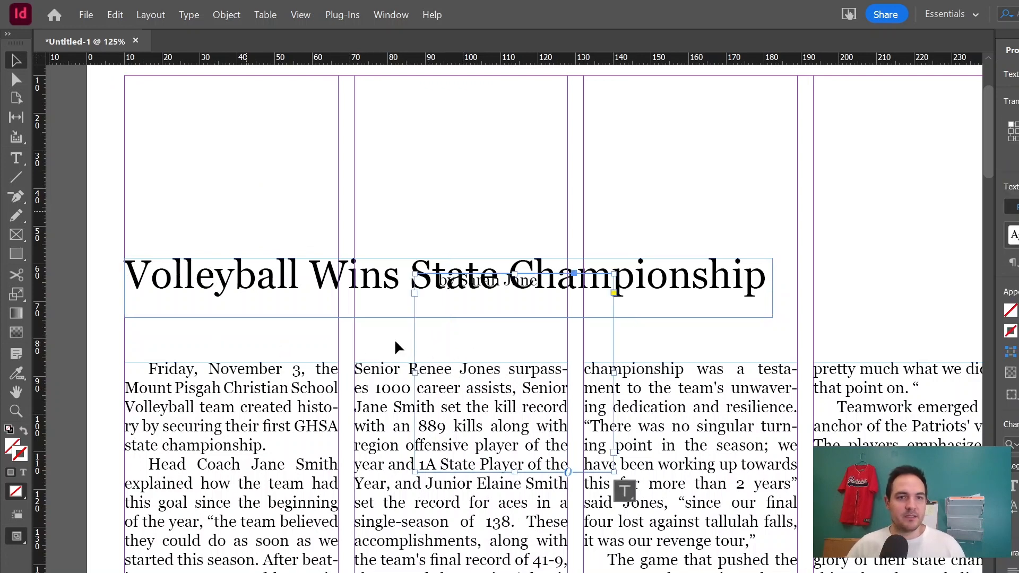
pyautogui.moveTo(414, 349); pyautogui.dragTo(194, 420)
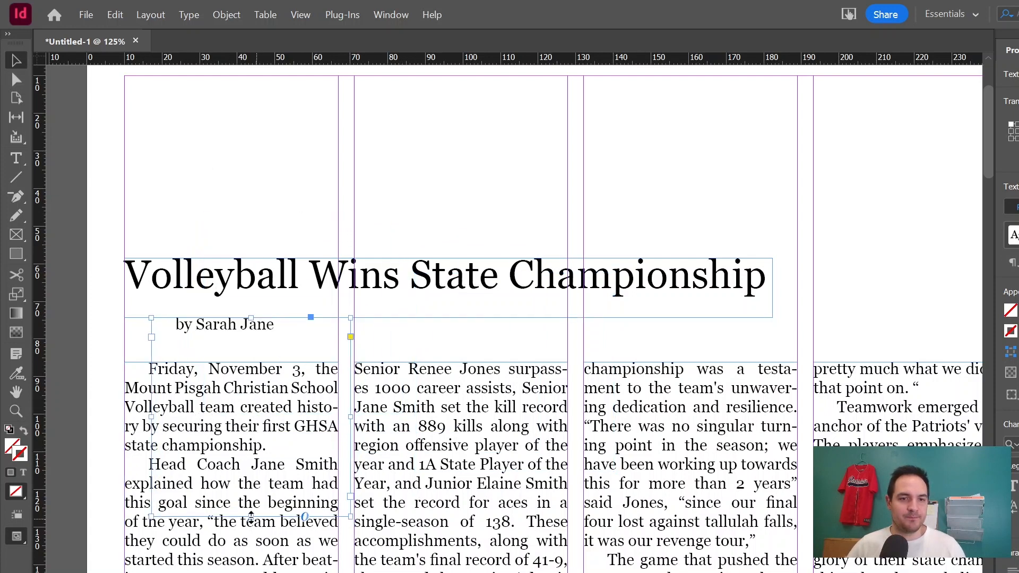
pyautogui.moveTo(251, 516); pyautogui.dragTo(235, 340)
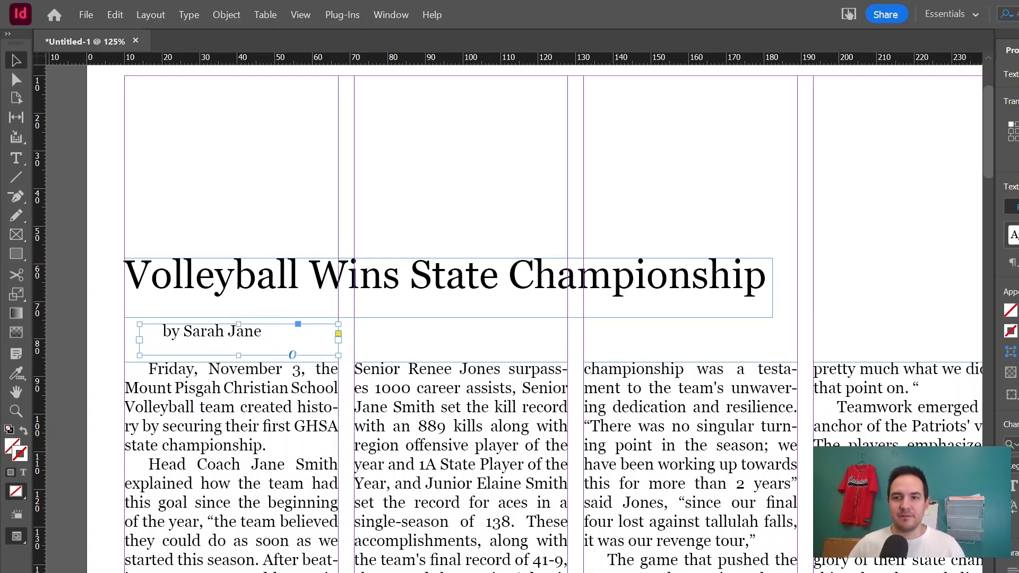
# Create a paragraph style named Byline using the Bodoni 72 Smallcaps font.
pyautogui.write('B')
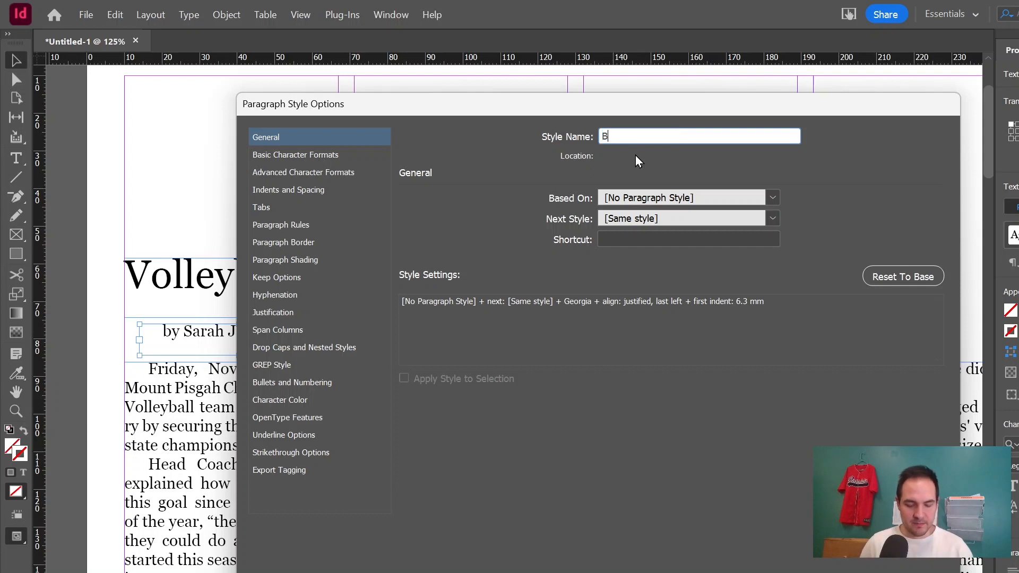
pyautogui.write('yline')
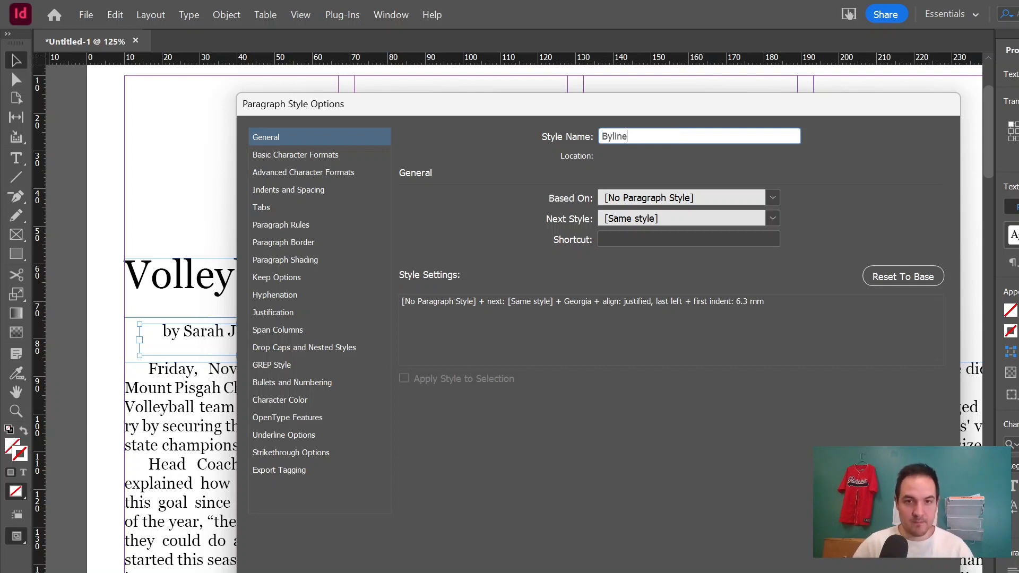
pyautogui.click(295, 154)
pyautogui.click(524, 205)
pyautogui.click(621, 207)
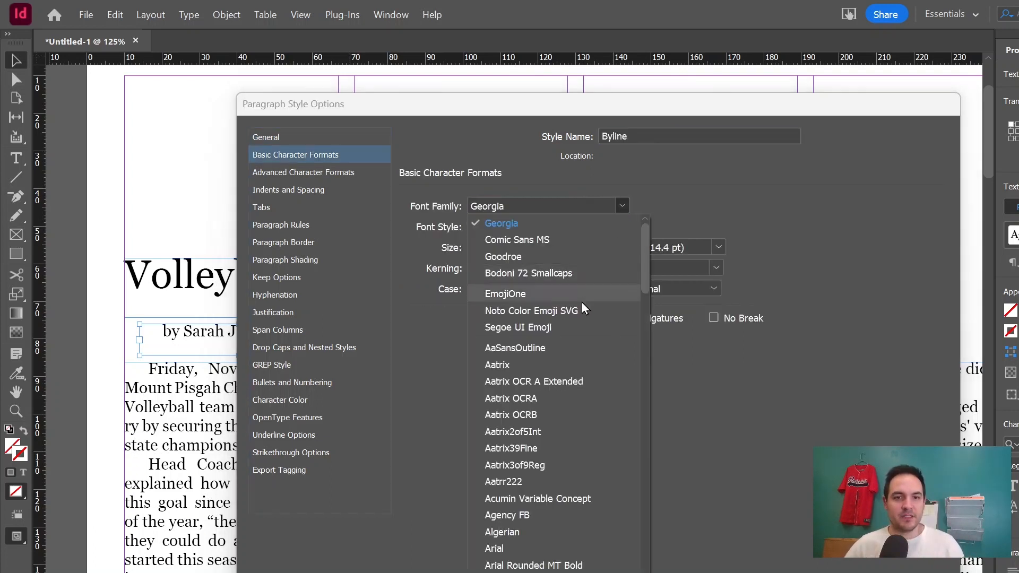
pyautogui.click(572, 275)
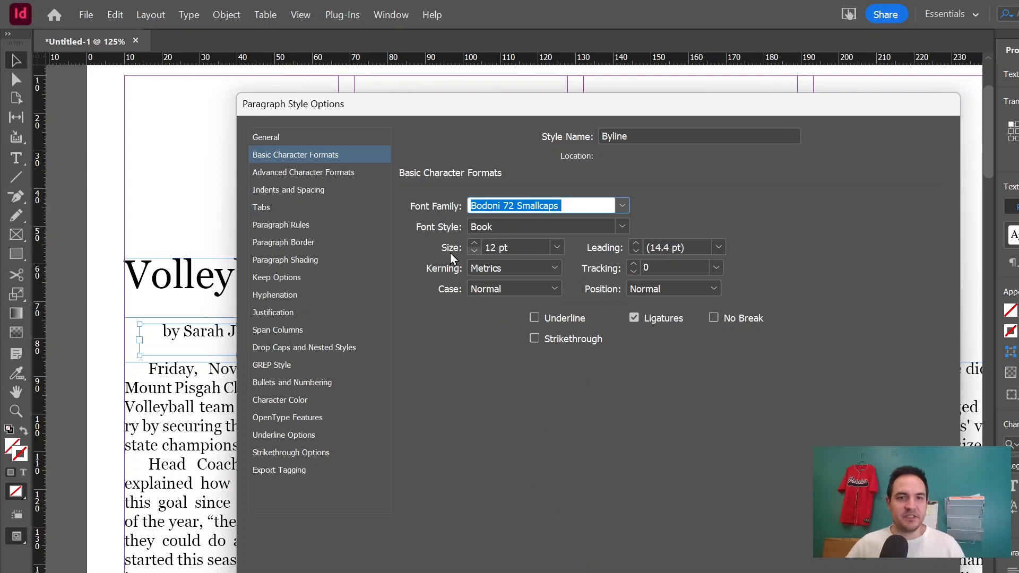
# Set the Byline style's first line indent to 0 and confirm the new style.
pyautogui.click(311, 171)
pyautogui.click(306, 185)
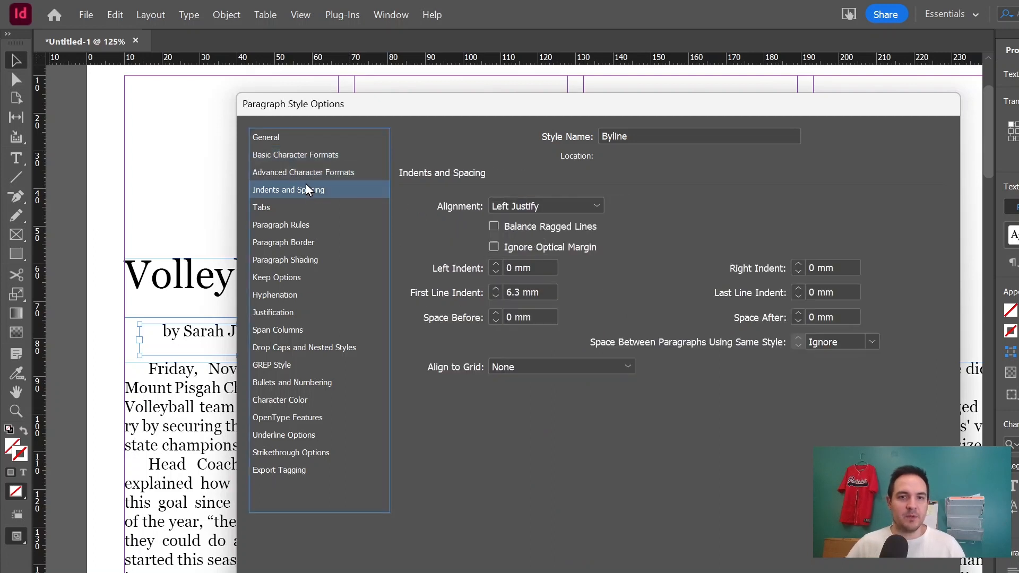
pyautogui.tripleClick(541, 291)
pyautogui.write('0')
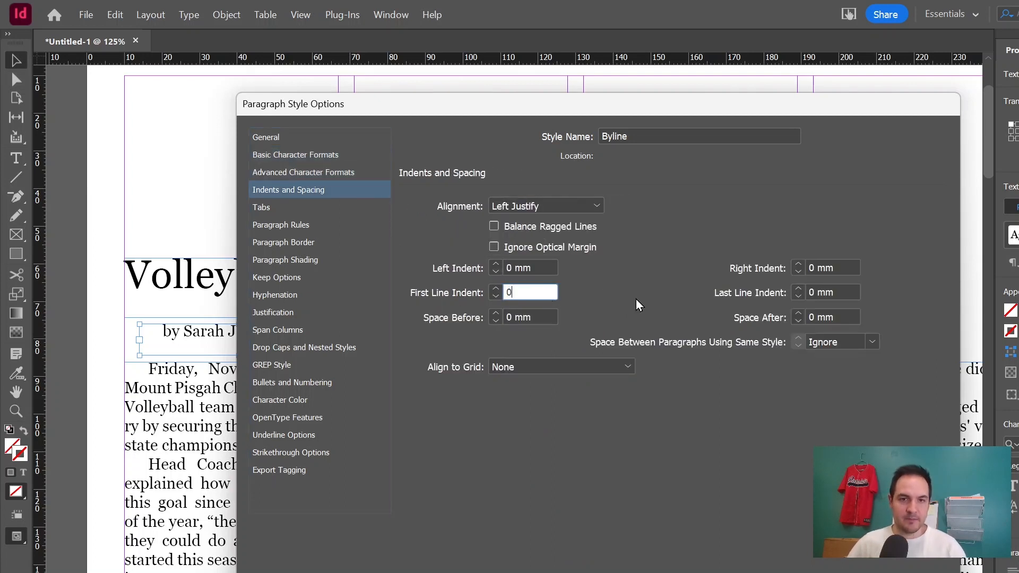
pyautogui.press('Return')
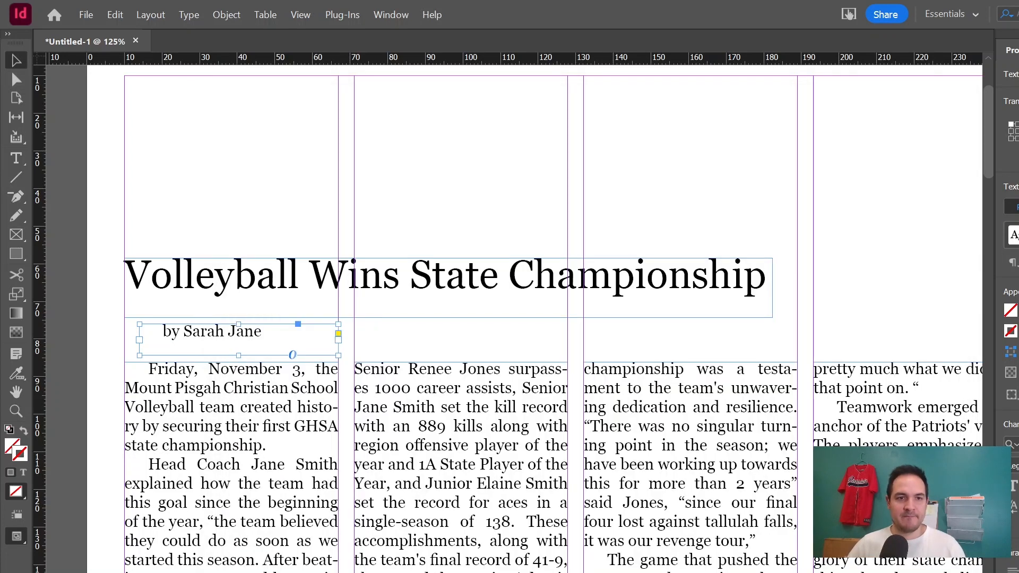
# Open the article's threaded story in the Story Editor and review its full text.
pyautogui.scroll(-1, 662, 528)
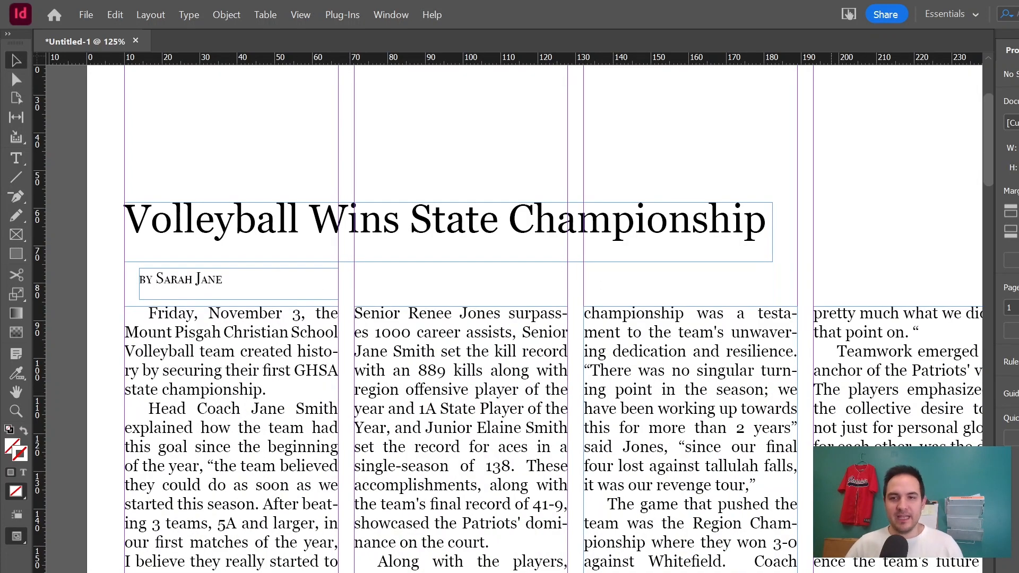
pyautogui.hotkey('ctrl', '-')
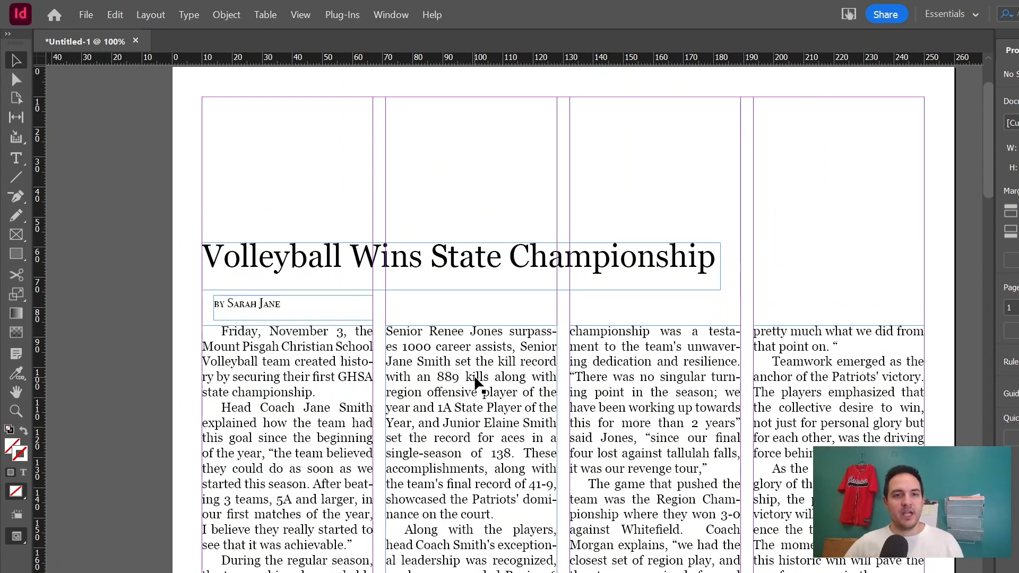
pyautogui.click(507, 472)
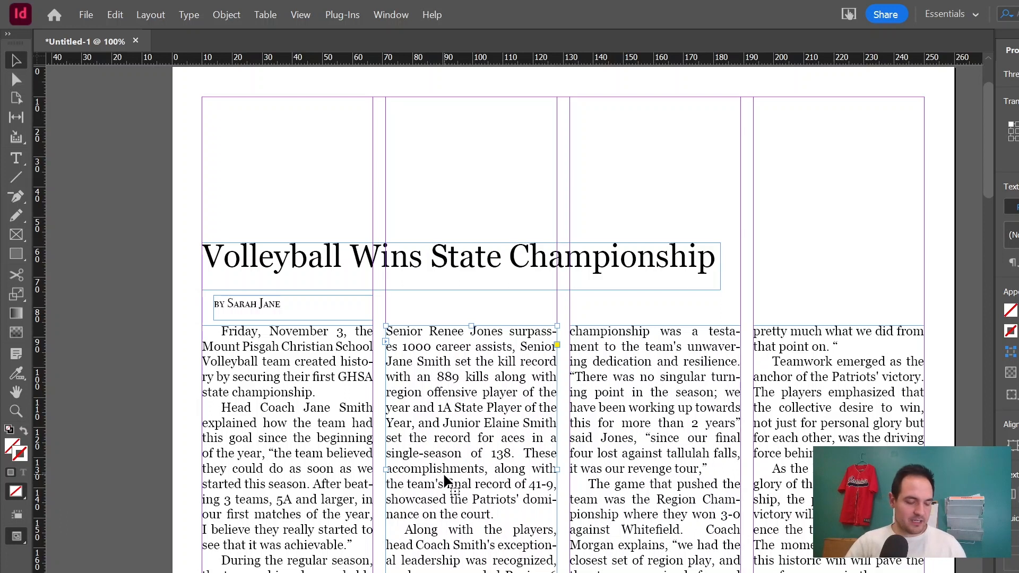
pyautogui.hotkey('ctrl', 'y')
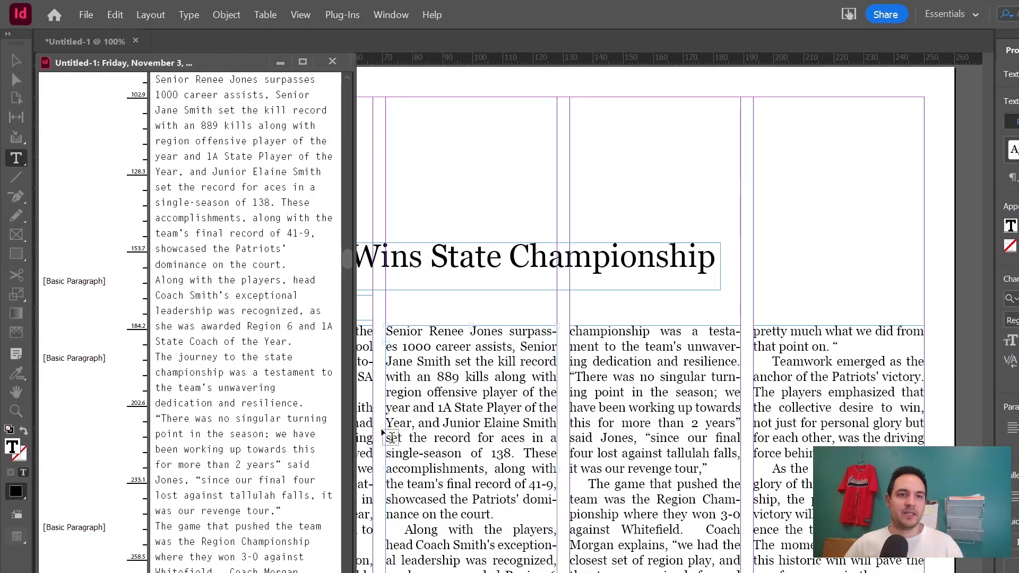
pyautogui.moveTo(354, 443); pyautogui.dragTo(587, 456)
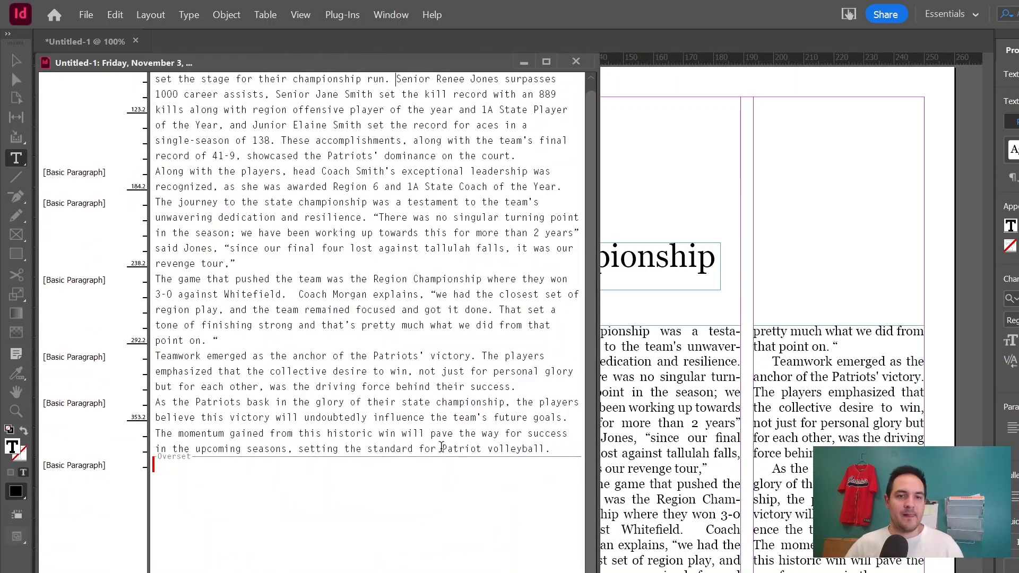
pyautogui.scroll(5, 441, 448)
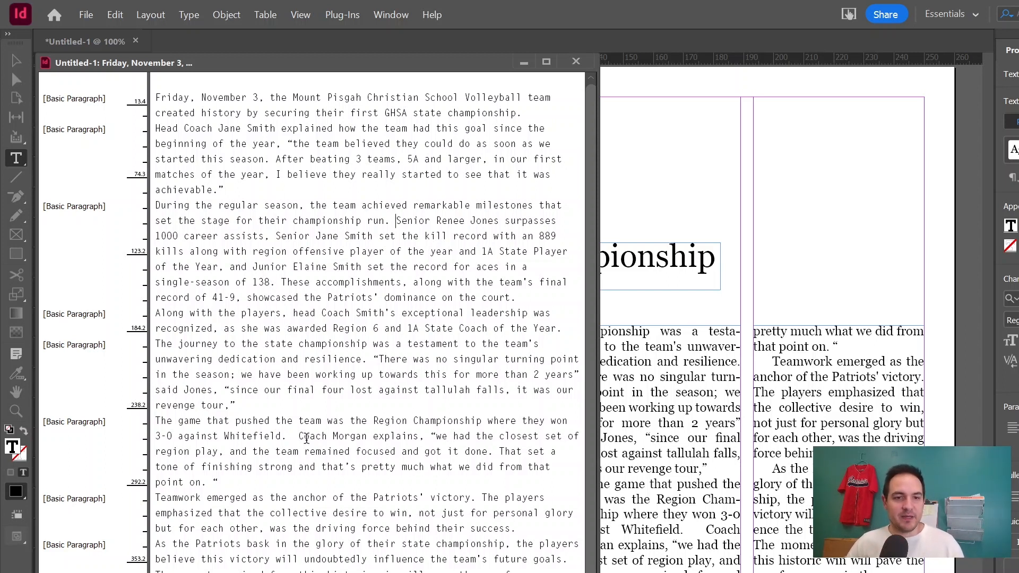
# Break Coach Morgan's quote into its own paragraph, starting it with a capital "We".
pyautogui.moveTo(298, 436); pyautogui.dragTo(420, 436)
pyautogui.click(421, 445)
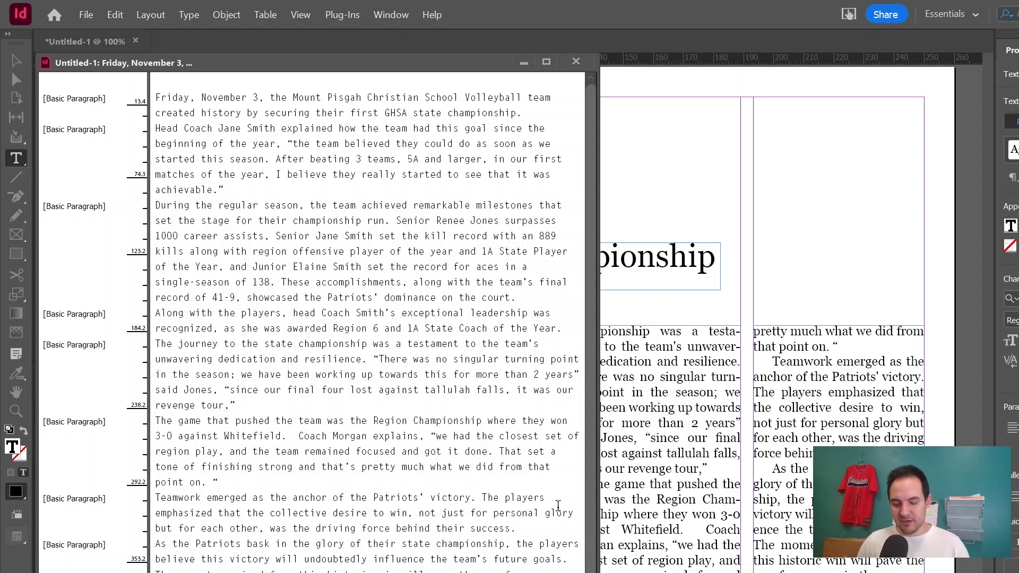
pyautogui.press('Return')
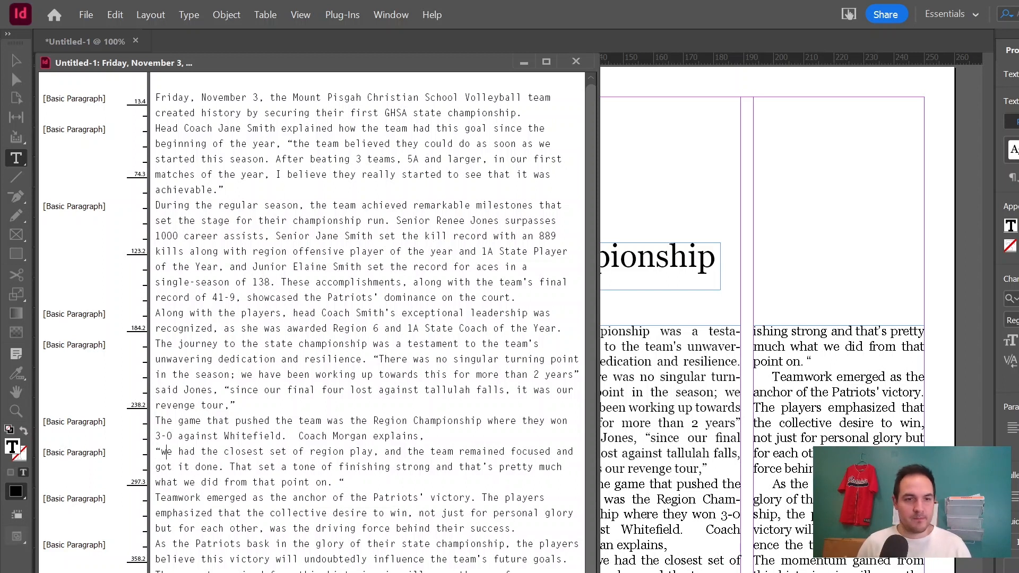
pyautogui.press('BackSpace')
pyautogui.write('W')
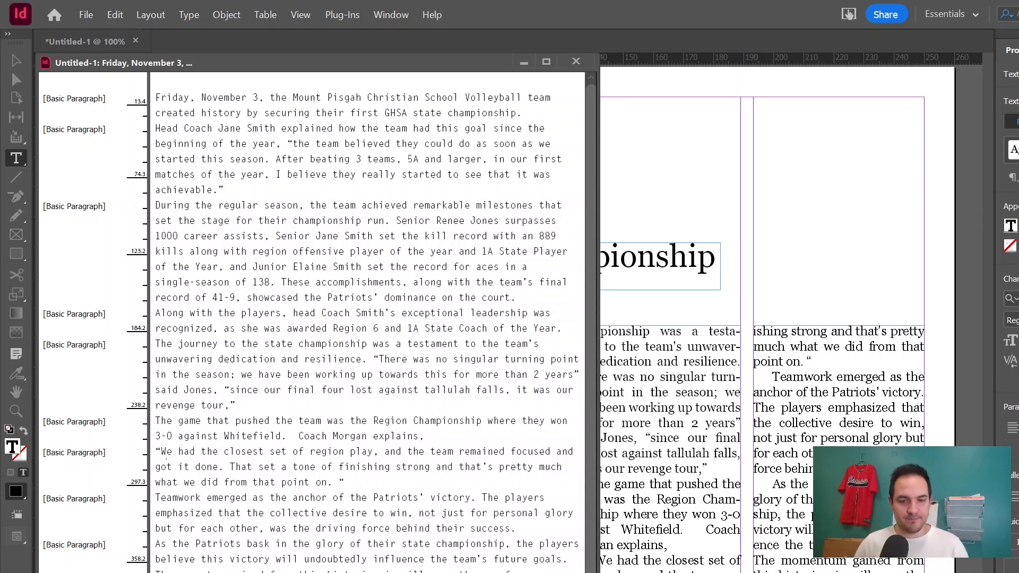
# Close the quote after "region play," and add the attribution coach Morgan said. with a reopening quote mark.
pyautogui.click(387, 451)
pyautogui.write('”')
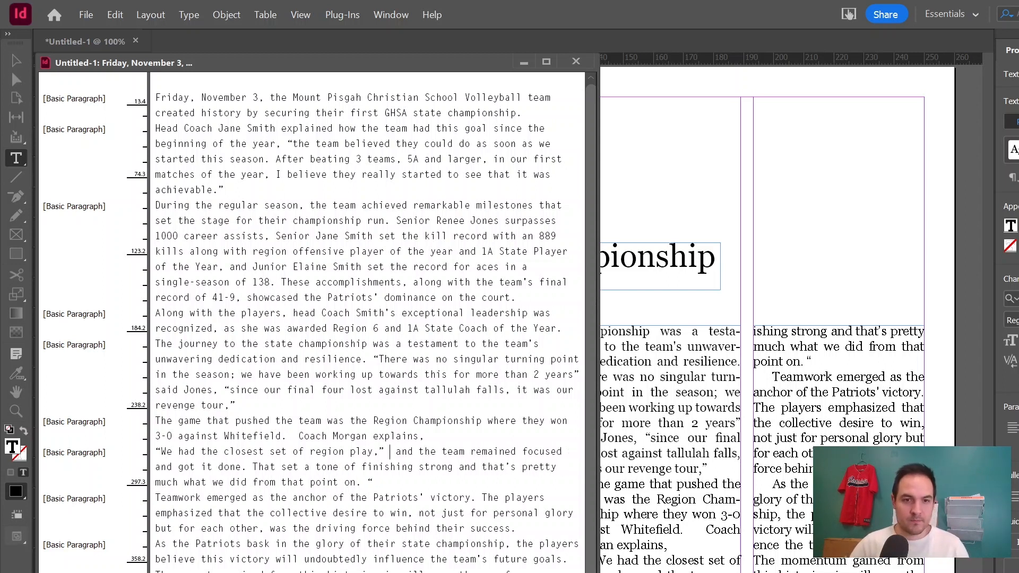
pyautogui.write(' coach Morga ')
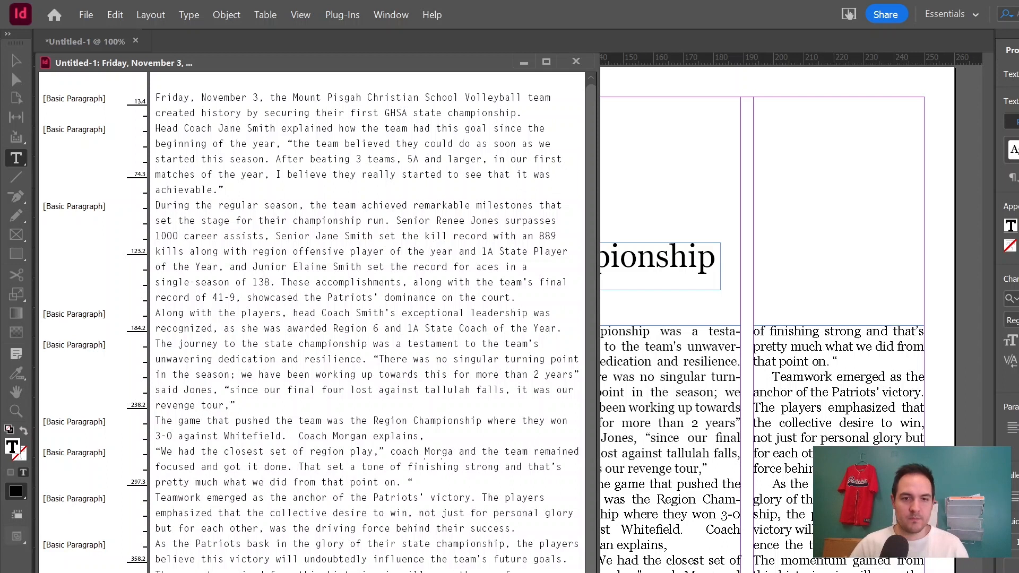
pyautogui.write('n said. ')
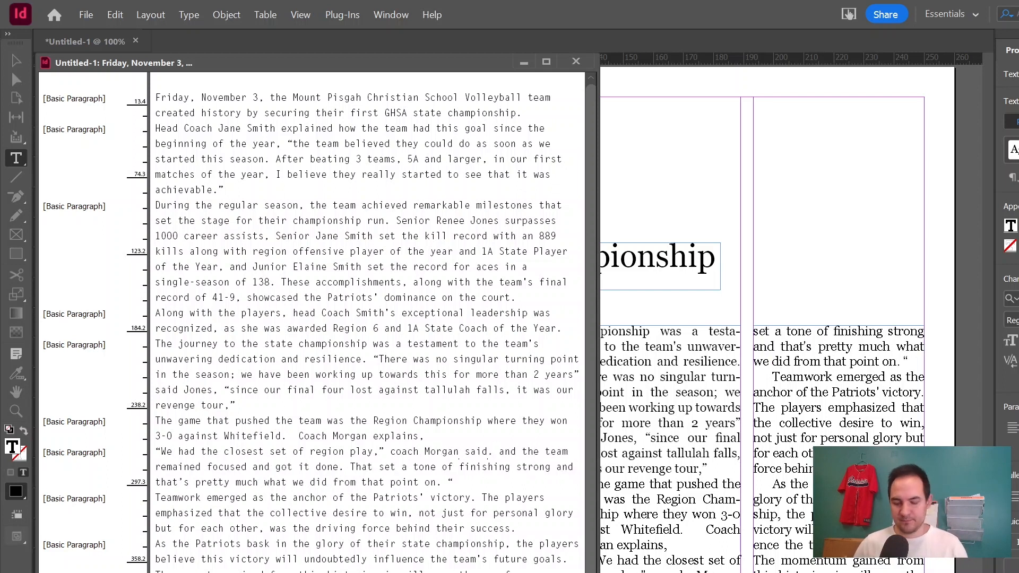
pyautogui.write('“A')
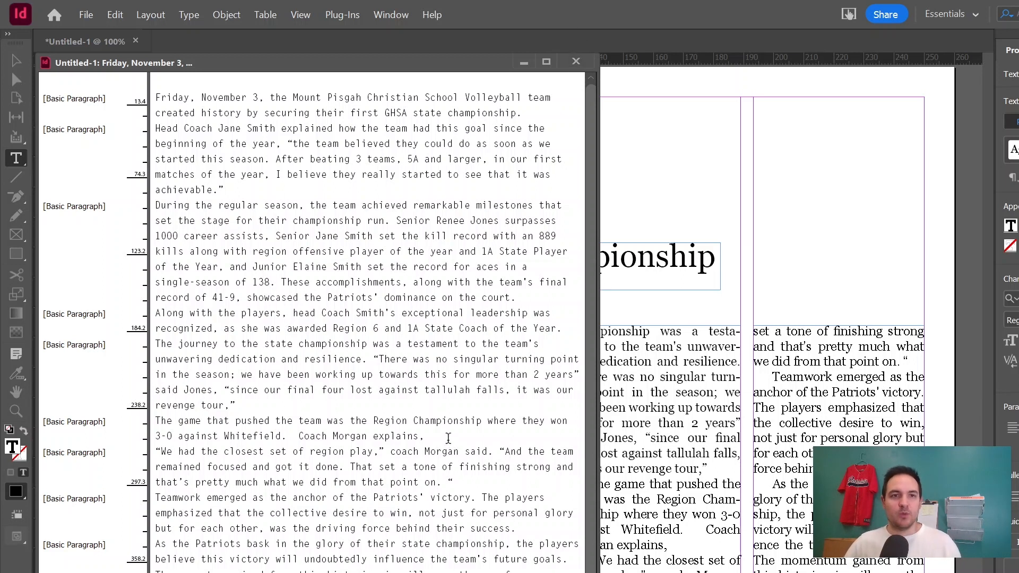
# Leave the Story Editor and return to the page layout.
pyautogui.moveTo(531, 572); pyautogui.dragTo(122, 494)
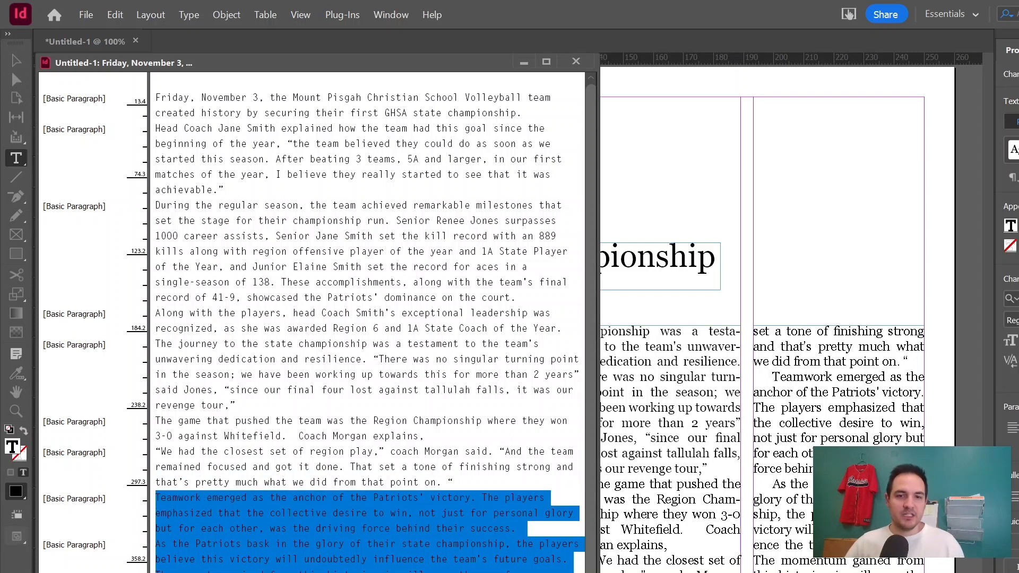
pyautogui.click(361, 530)
pyautogui.moveTo(119, 568); pyautogui.dragTo(99, 498)
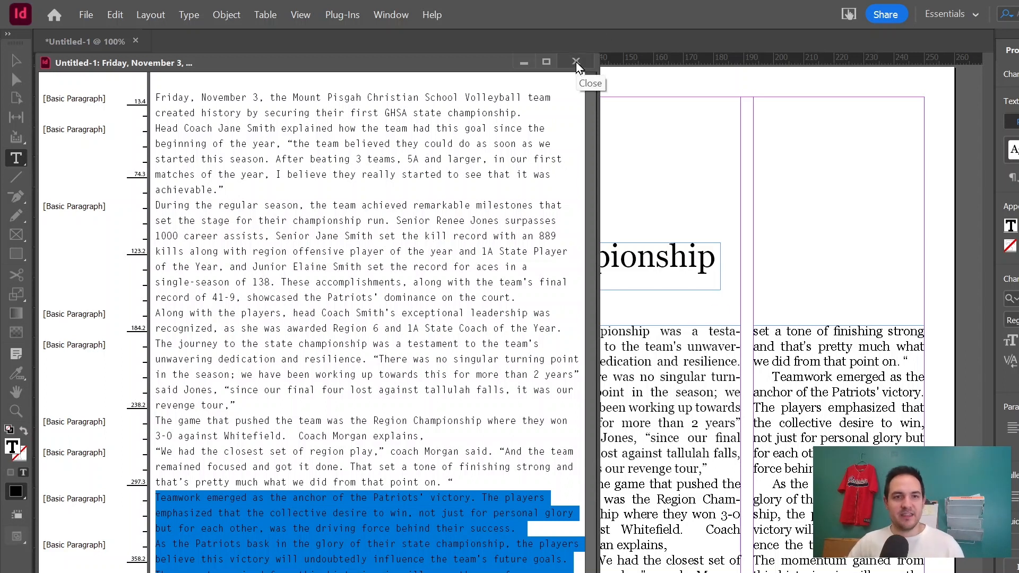
pyautogui.moveTo(361, 467); pyautogui.dragTo(456, 482)
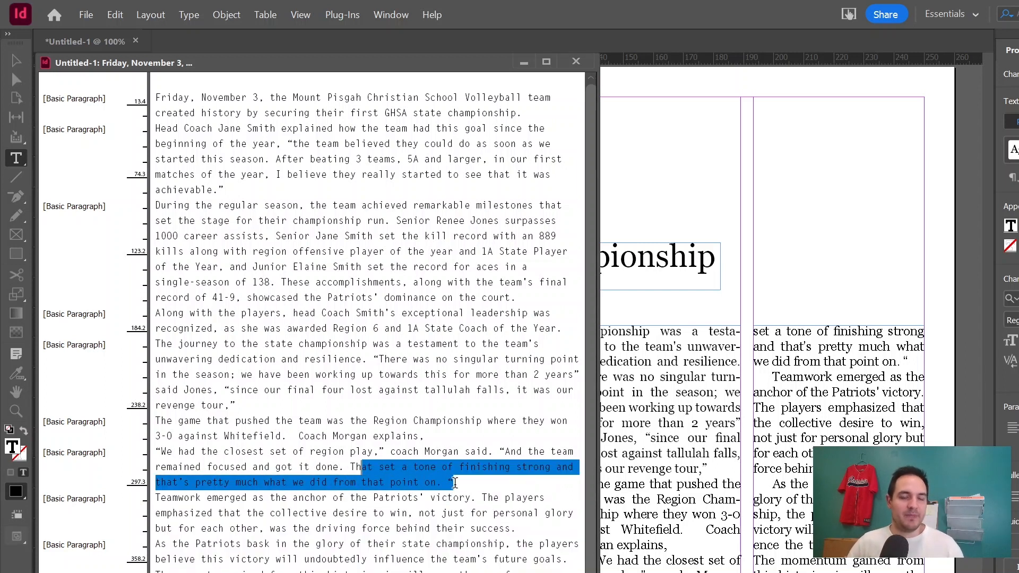
pyautogui.hotkey('ctrl', 'y')
pyautogui.scroll(4, 444, 341)
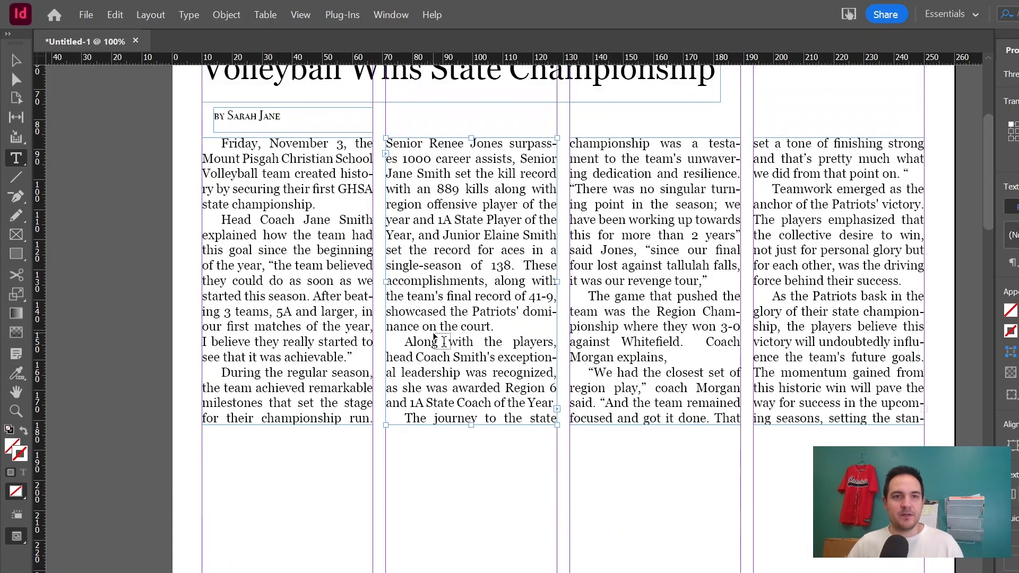
# Switch to Google Docs, jump to the Stewart 839 article, and copy its body text.
pyautogui.hotkey('alt', 'Tab')
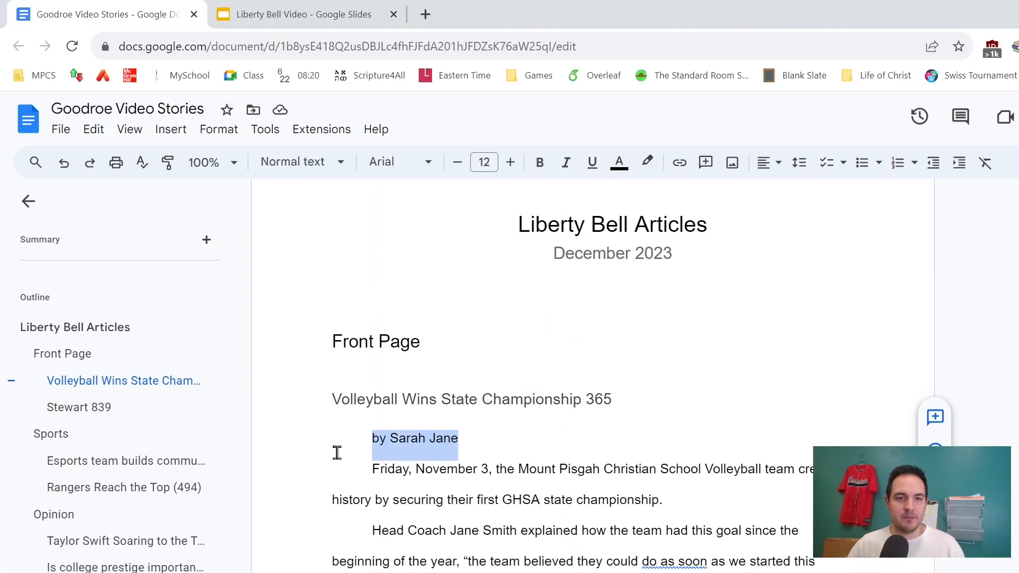
pyautogui.click(82, 413)
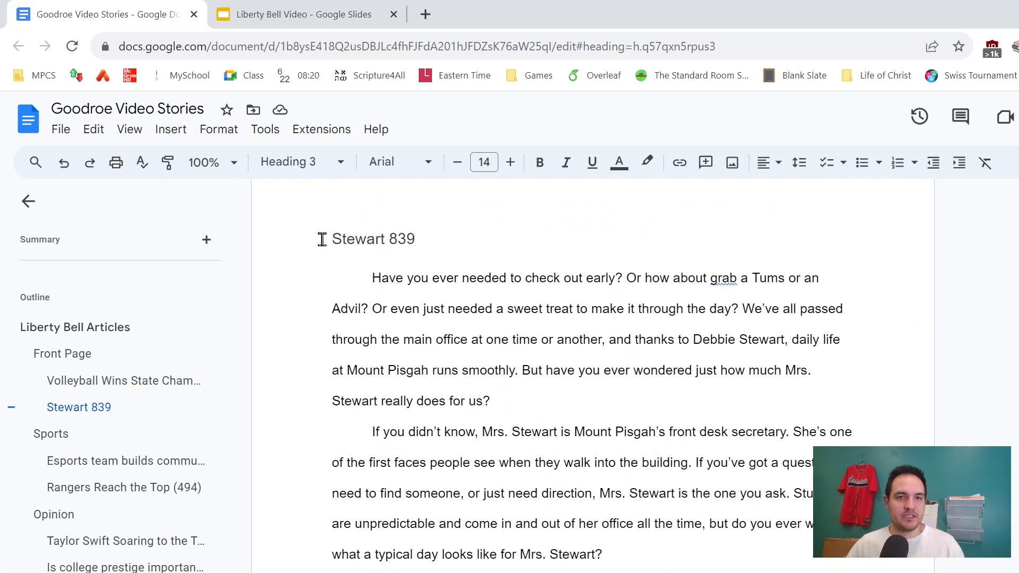
pyautogui.moveTo(370, 277); pyautogui.dragTo(844, 571)
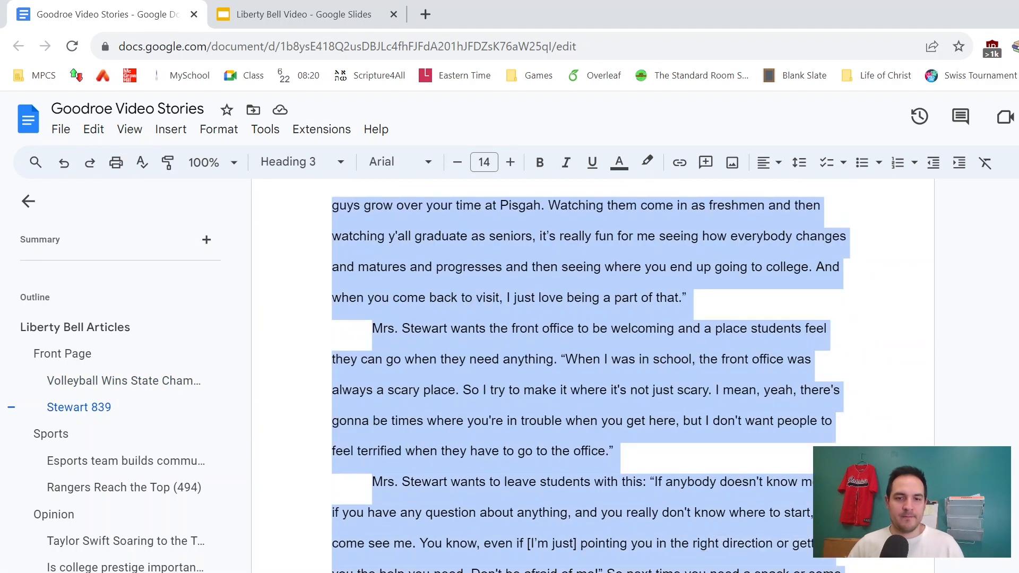
pyautogui.hotkey('alt', 'Tab')
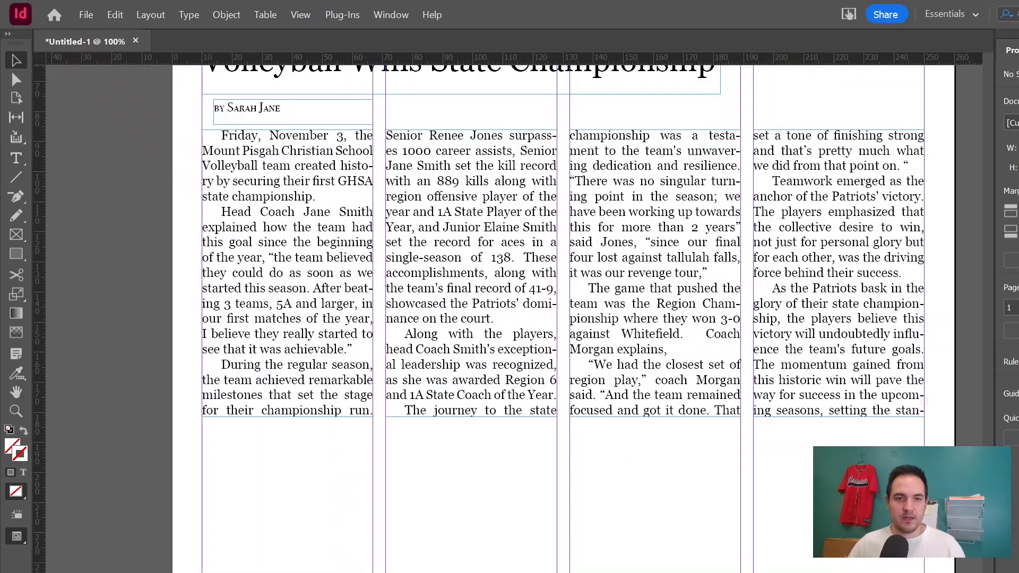
# Paste the Stewart article into the layout and fit its frame to the first column below the volleyball story.
pyautogui.hotkey('ctrl', 'v')
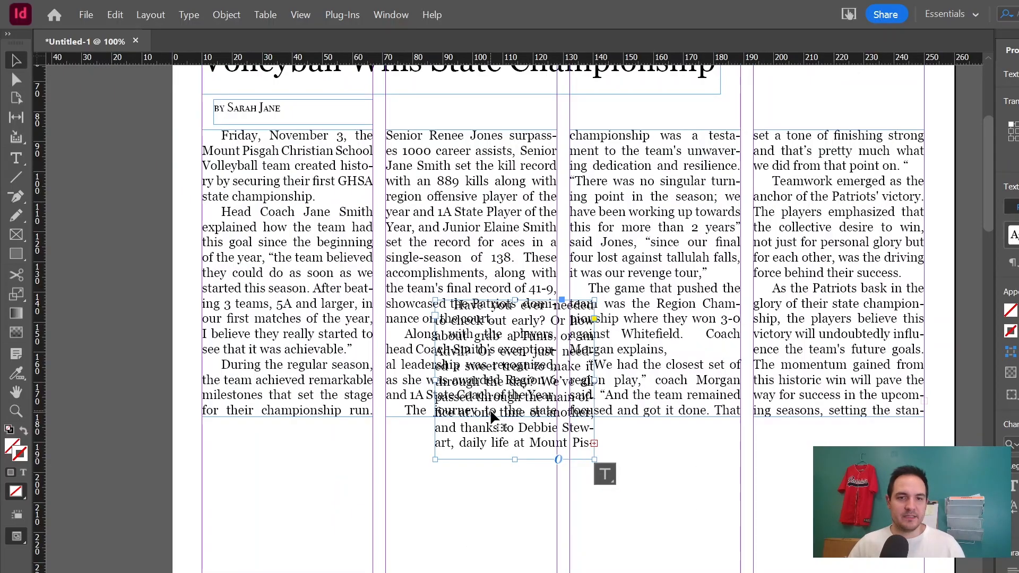
pyautogui.moveTo(461, 409); pyautogui.dragTo(306, 557)
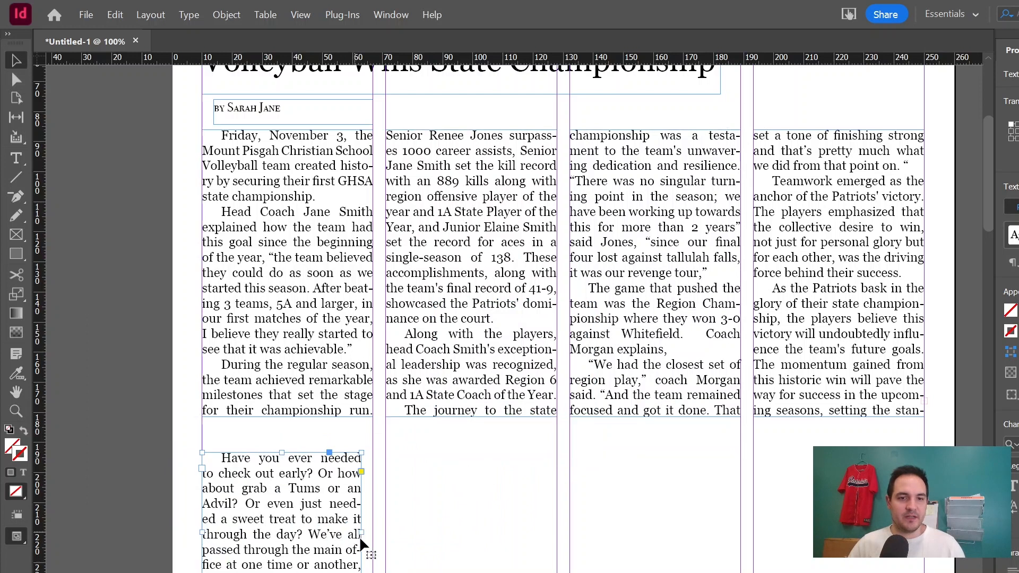
pyautogui.moveTo(361, 533); pyautogui.dragTo(373, 533)
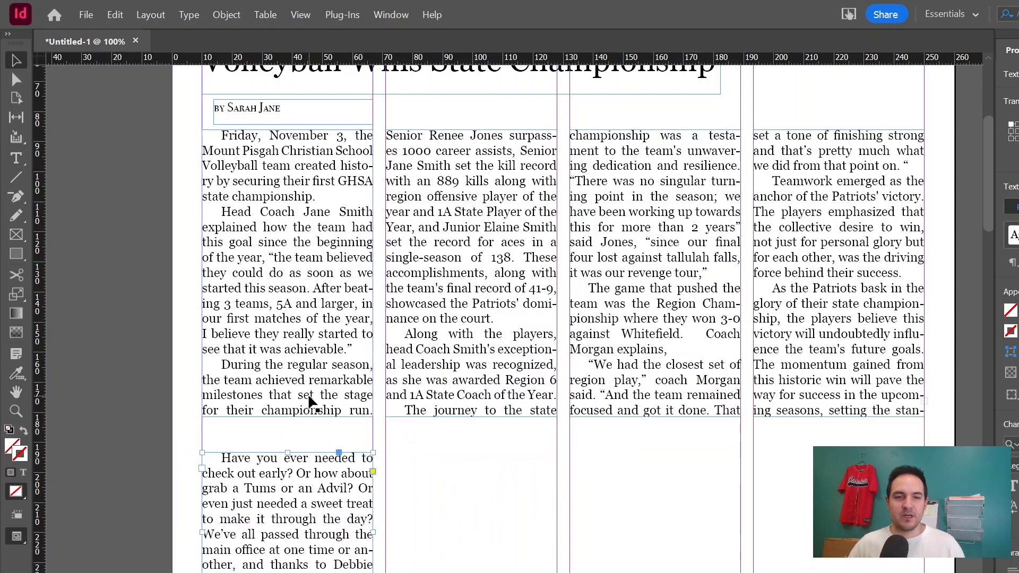
# Extend the Stewart frame's bottom edge down to the bottom of the first column.
pyautogui.scroll(-5, 313, 309)
pyautogui.click(287, 363)
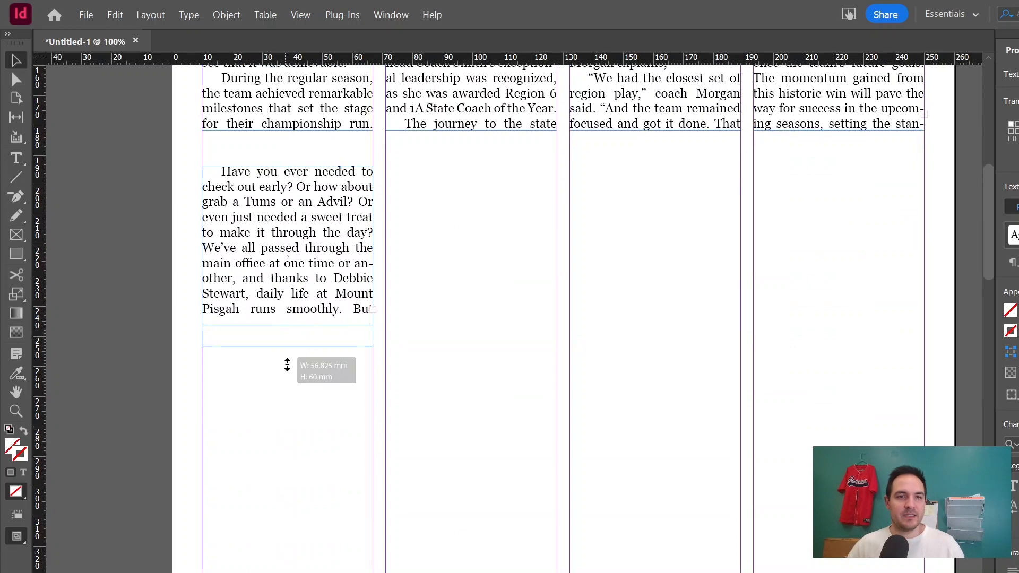
pyautogui.moveTo(275, 572); pyautogui.dragTo(276, 572)
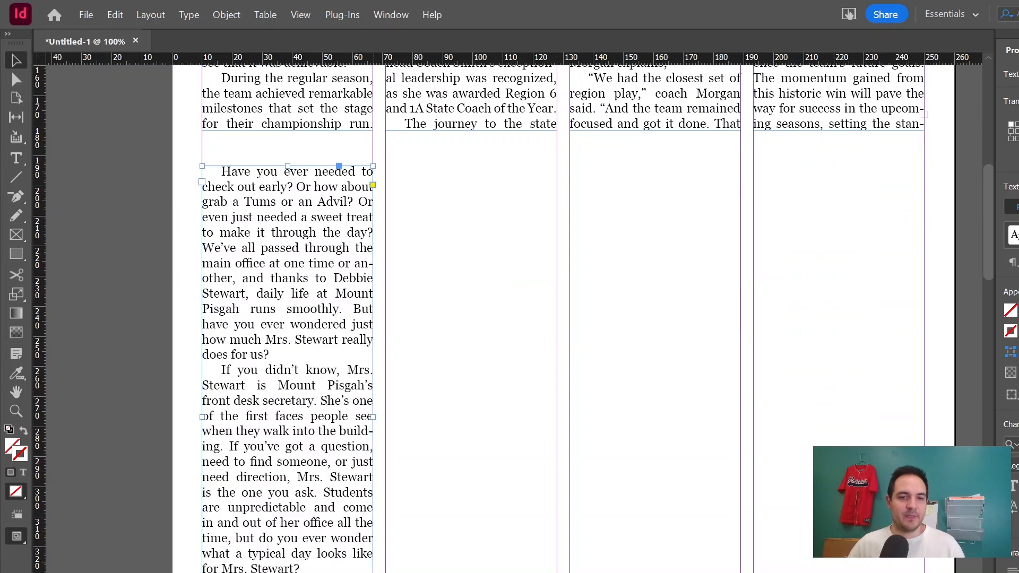
# Thread the Stewart article's overflow into a second-column frame aligned with the first and extend it down.
pyautogui.click(479, 352)
pyautogui.moveTo(470, 265); pyautogui.dragTo(472, 232)
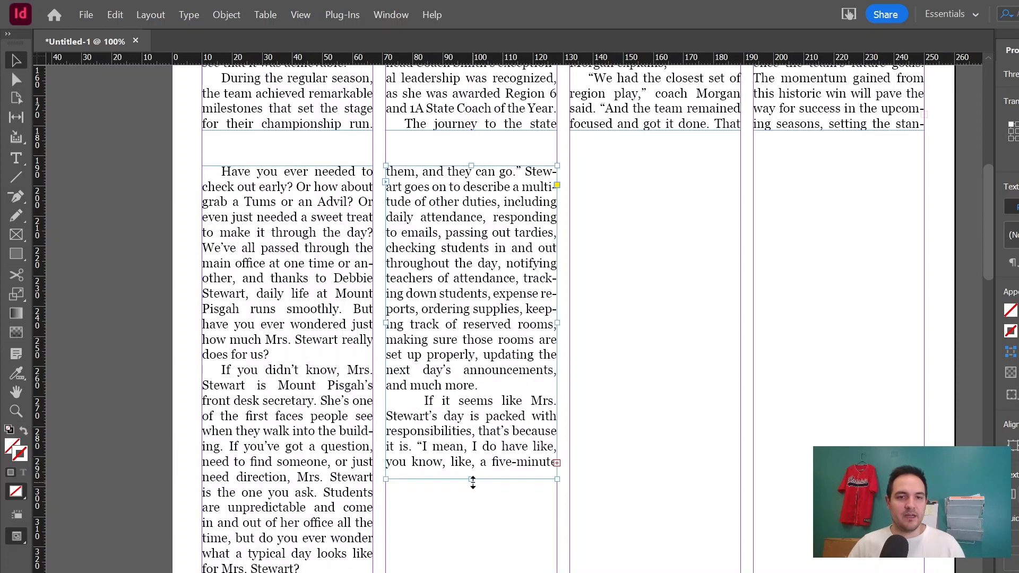
pyautogui.doubleClick(472, 479)
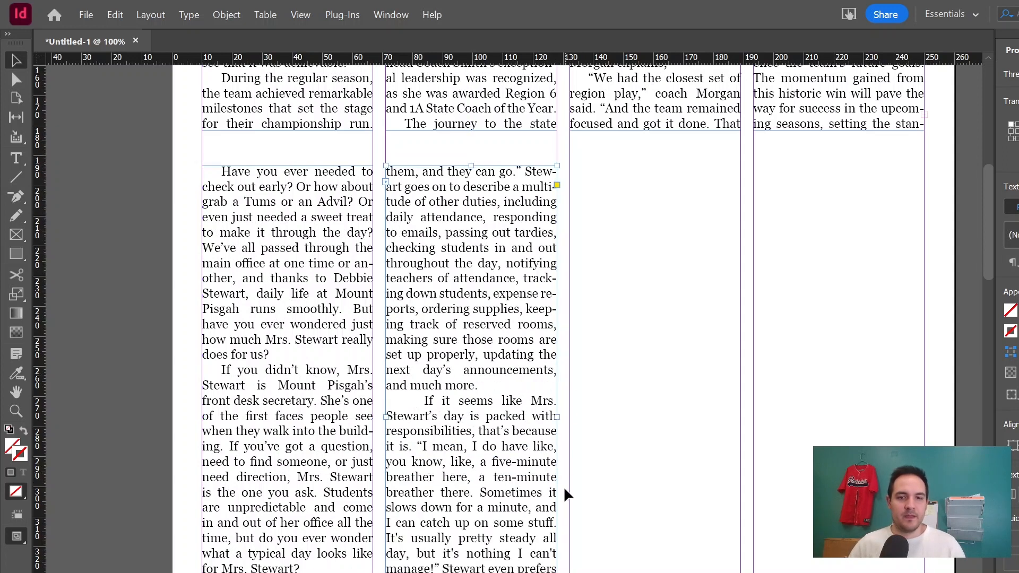
# Continue the Stewart thread into a third-column frame with its top aligned to the others.
pyautogui.click(556, 186)
pyautogui.click(645, 233)
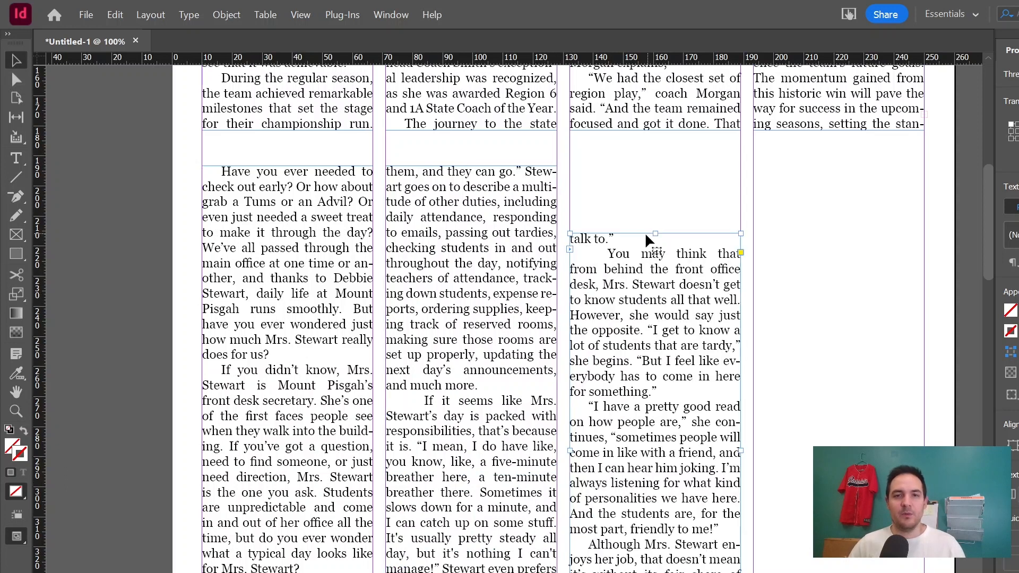
pyautogui.moveTo(656, 234); pyautogui.dragTo(656, 166)
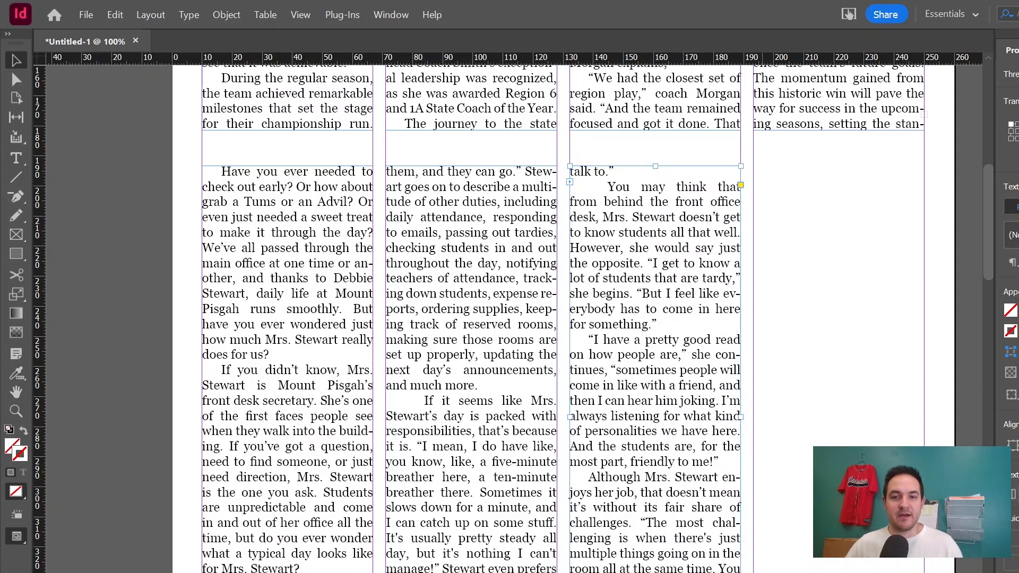
# Continue the Stewart thread into a fourth-column frame with its top aligned to the others.
pyautogui.click(741, 572)
pyautogui.click(849, 404)
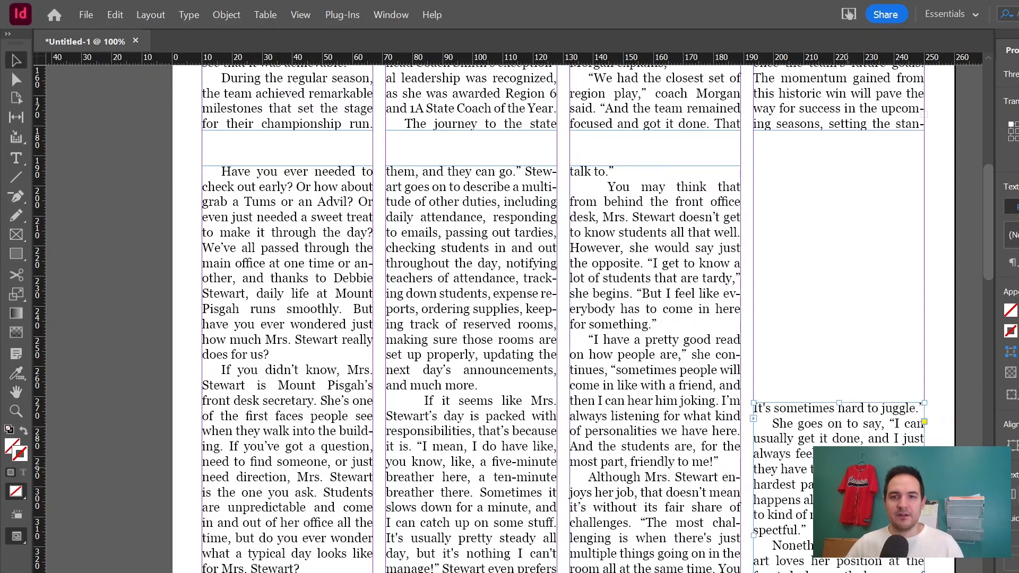
pyautogui.moveTo(839, 507); pyautogui.dragTo(845, 278)
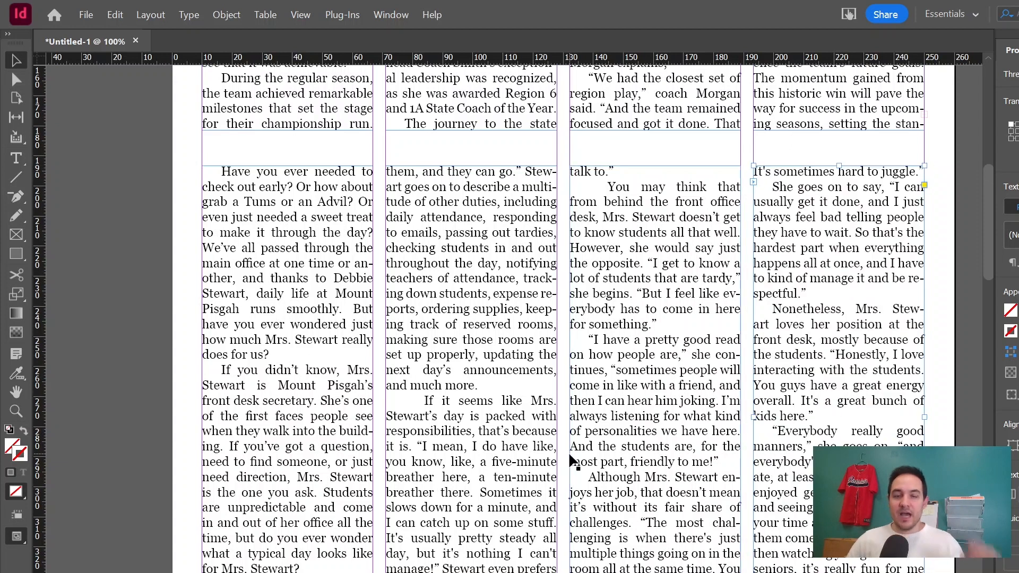
pyautogui.scroll(3, 575, 466)
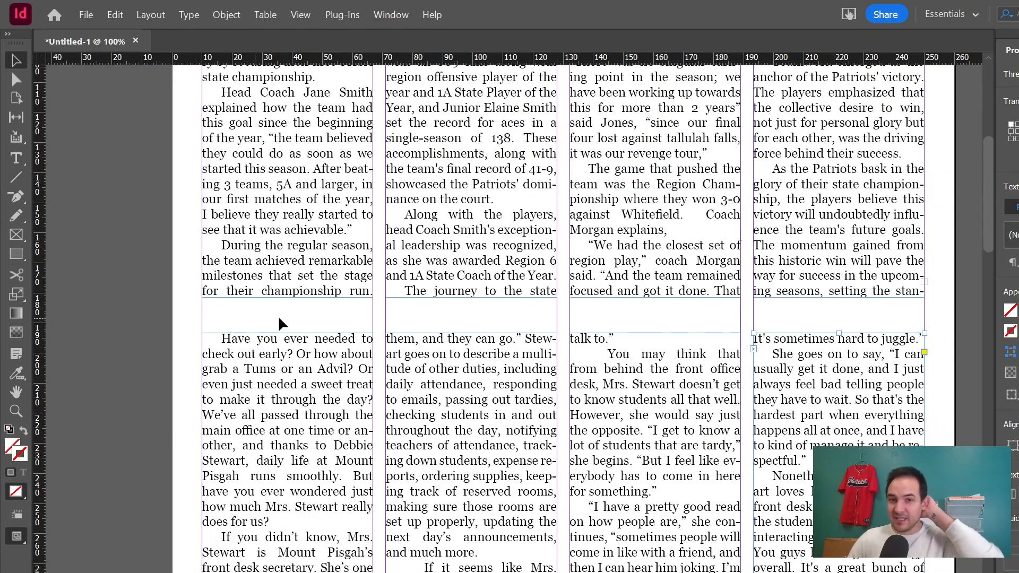
pyautogui.scroll(-2, 279, 318)
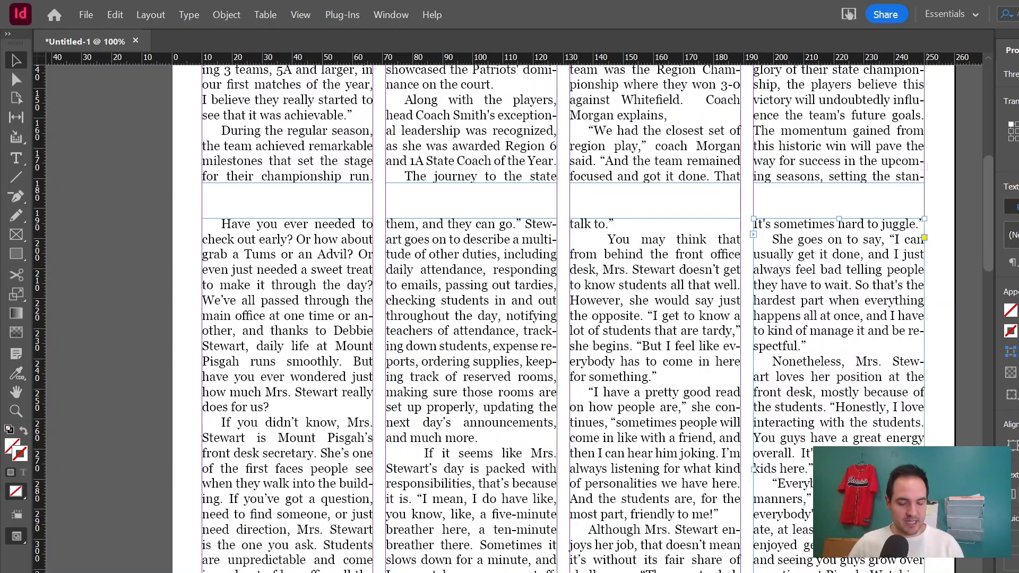
# Open the Stewart story in the Story Editor, review its overset ending, and close the editor.
pyautogui.hotkey('ctrl', 'y')
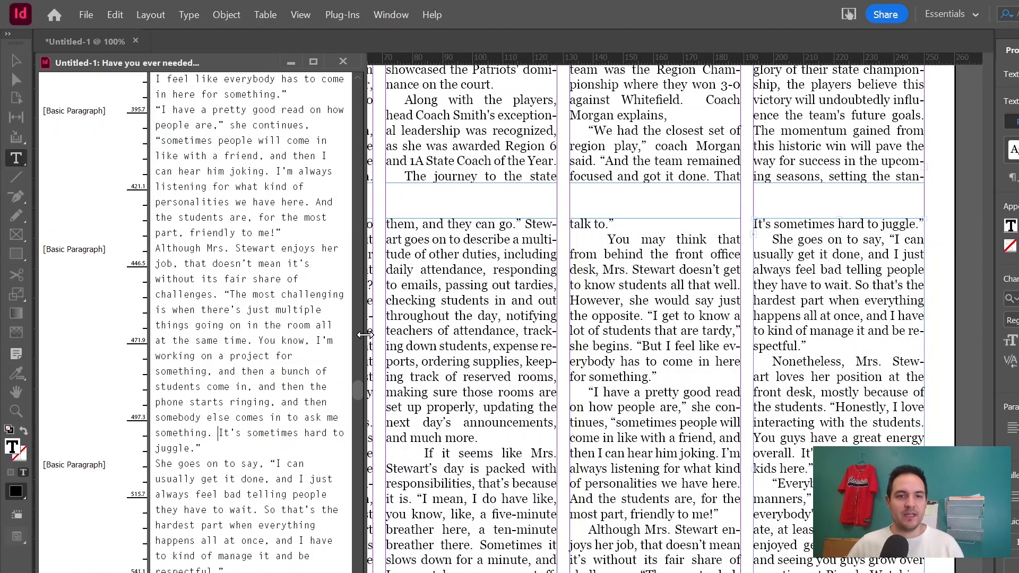
pyautogui.moveTo(366, 338); pyautogui.dragTo(522, 358)
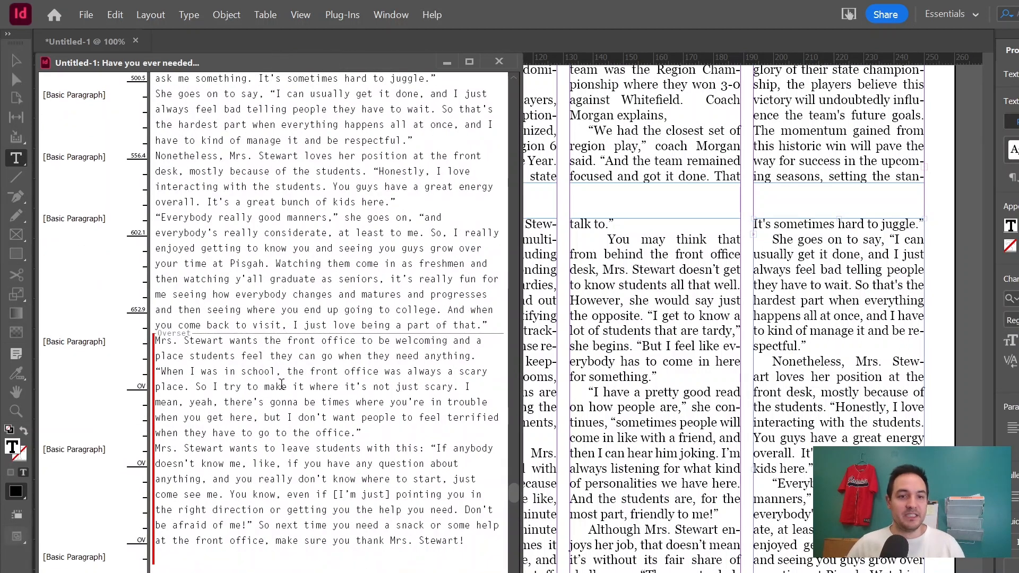
pyautogui.scroll(7, 281, 383)
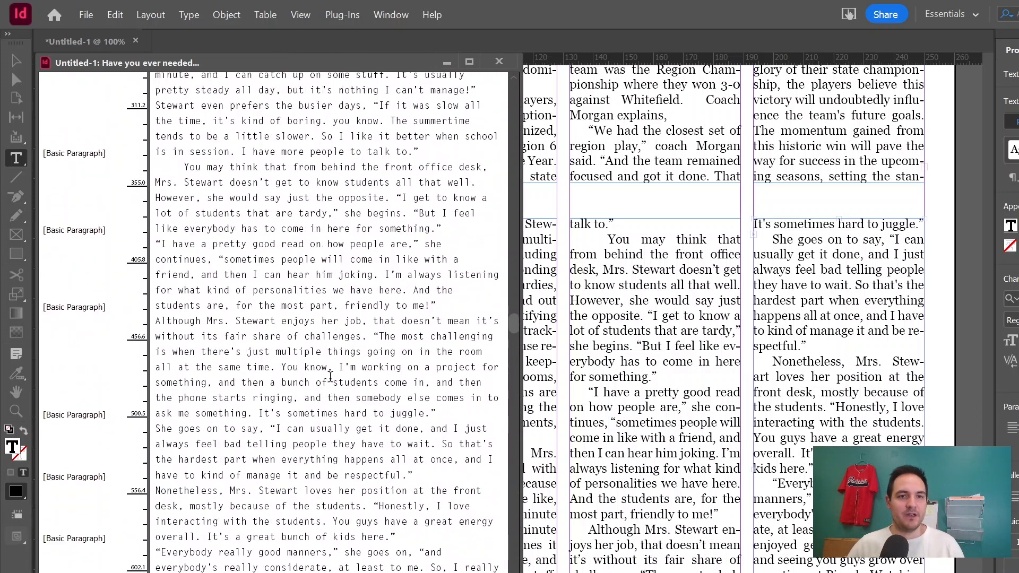
pyautogui.scroll(5, 330, 376)
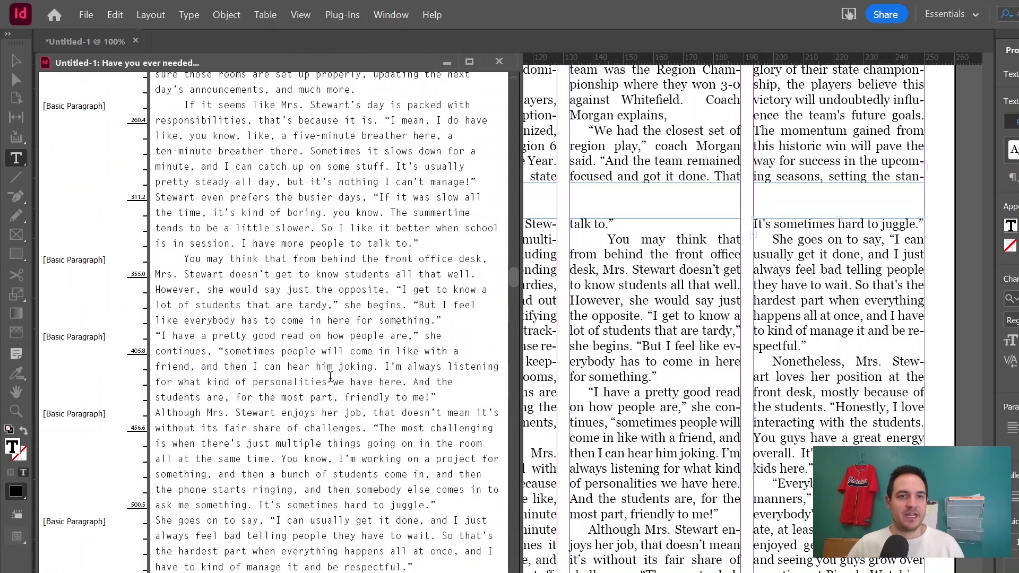
pyautogui.click(591, 349)
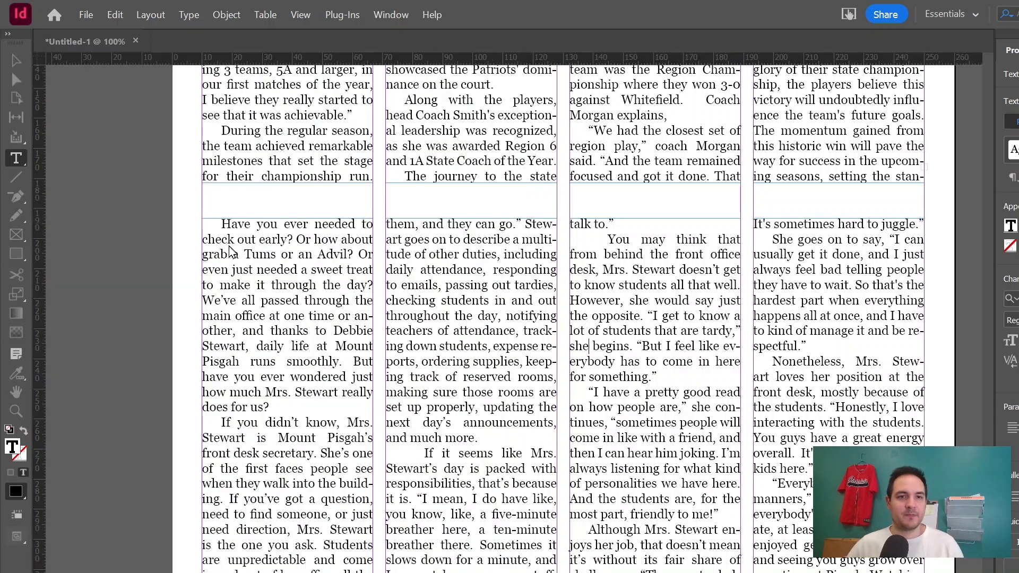
pyautogui.click(504, 65)
pyautogui.press('Escape')
# Lower the top edge of the Stewart article's first-column frame to leave space above it.
pyautogui.click(286, 224)
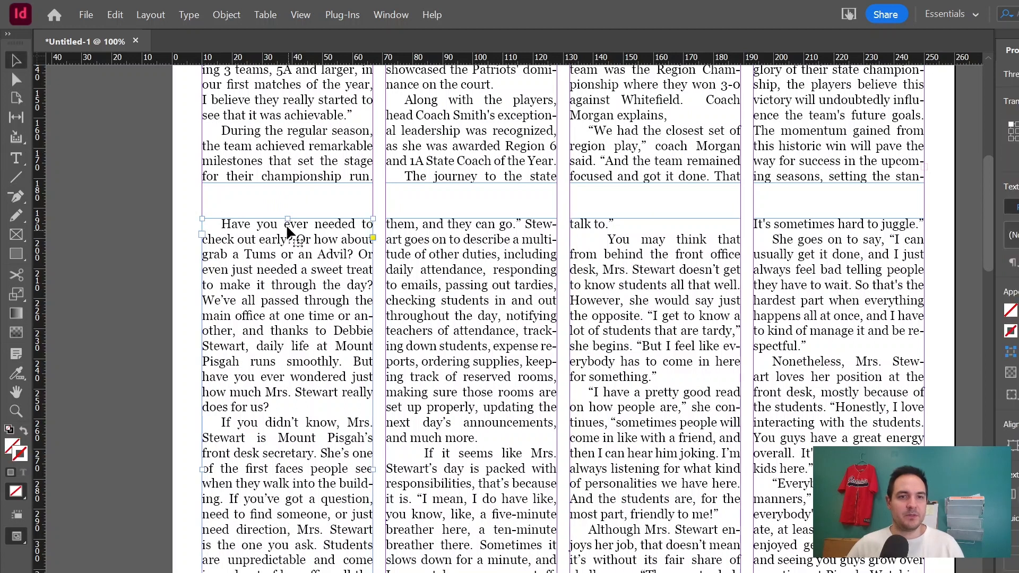
pyautogui.moveTo(287, 216); pyautogui.dragTo(290, 306)
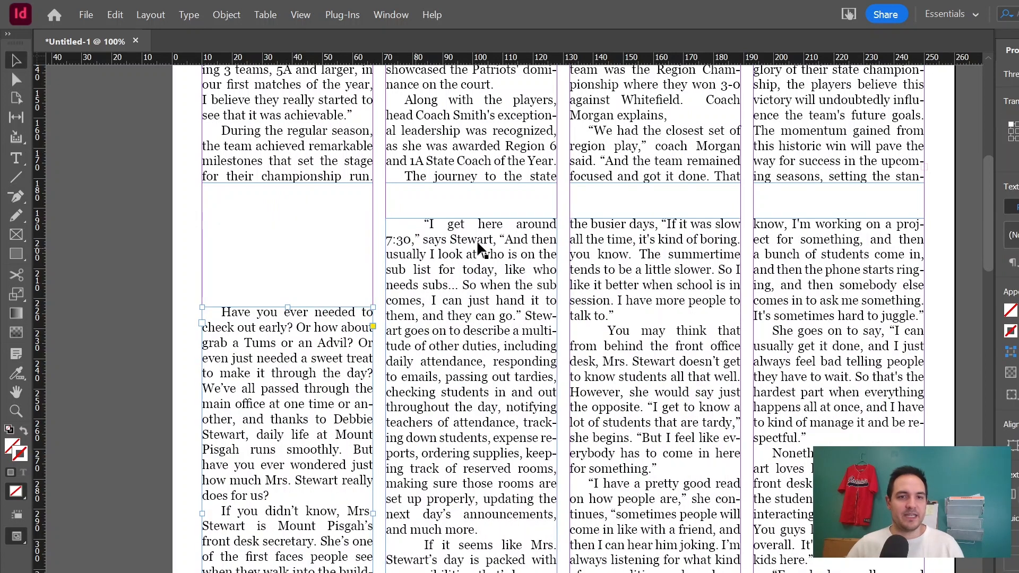
# Lower the tops of the Stewart article's second, third and fourth column frames to match the first column frame.
pyautogui.click(479, 223)
pyautogui.moveTo(471, 219); pyautogui.dragTo(471, 306)
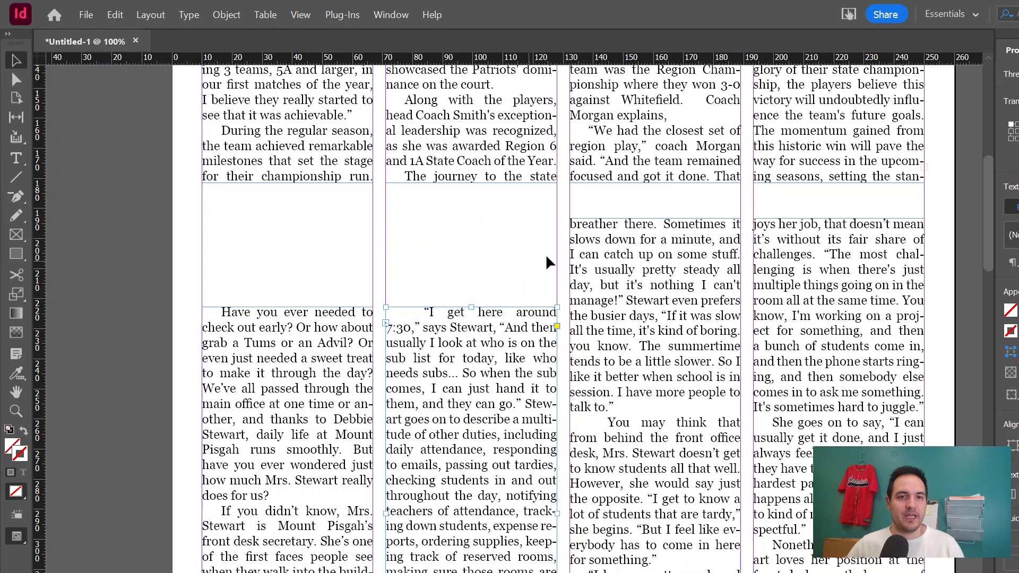
pyautogui.click(656, 221)
pyautogui.moveTo(654, 219); pyautogui.dragTo(659, 306)
pyautogui.click(839, 230)
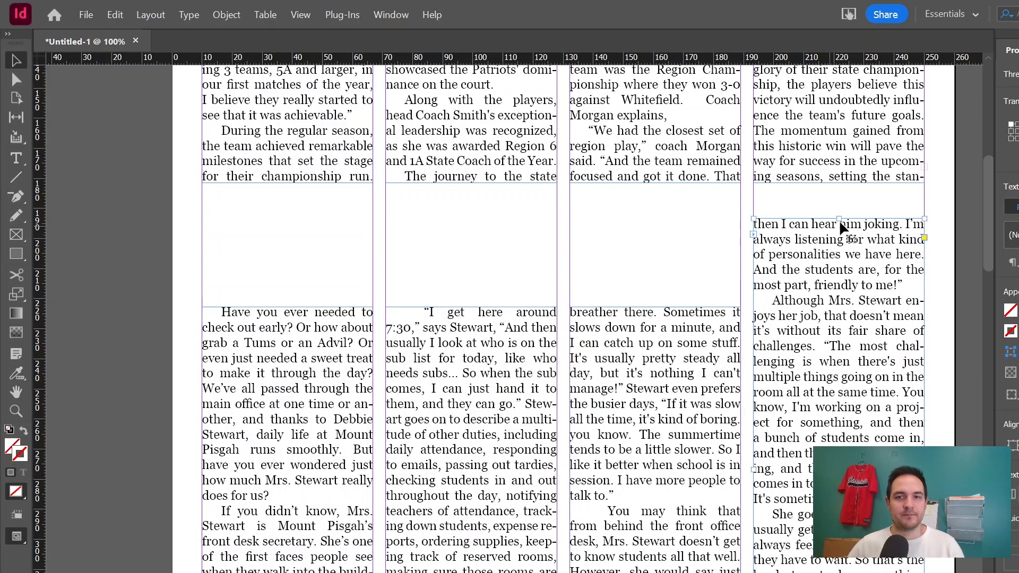
pyautogui.moveTo(836, 218); pyautogui.dragTo(834, 308)
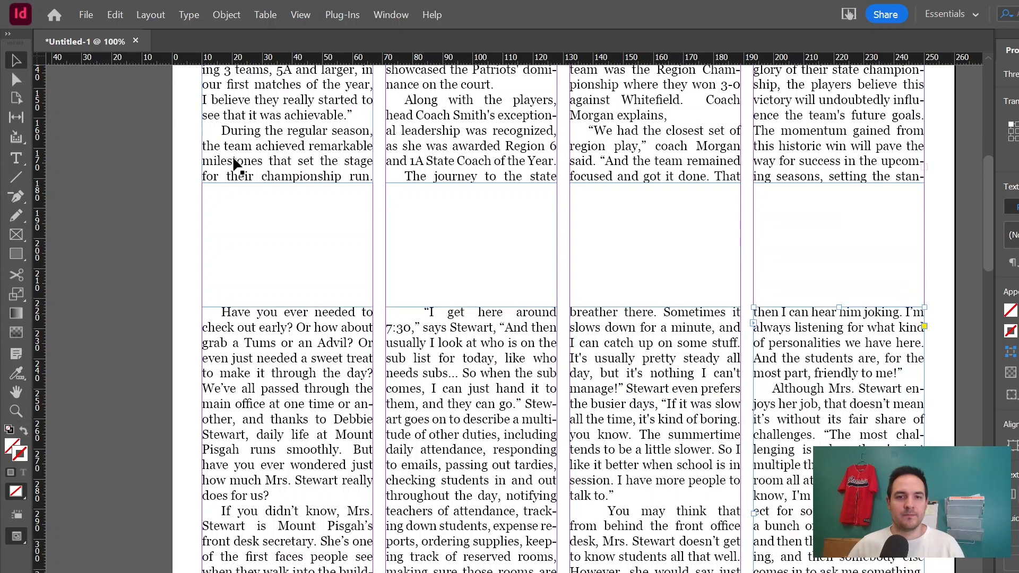
# Draw a text frame spanning the gap above the Stewart article, enter the headline "Mrs. Stewart Profile" and apply the headline style.
pyautogui.click(19, 158)
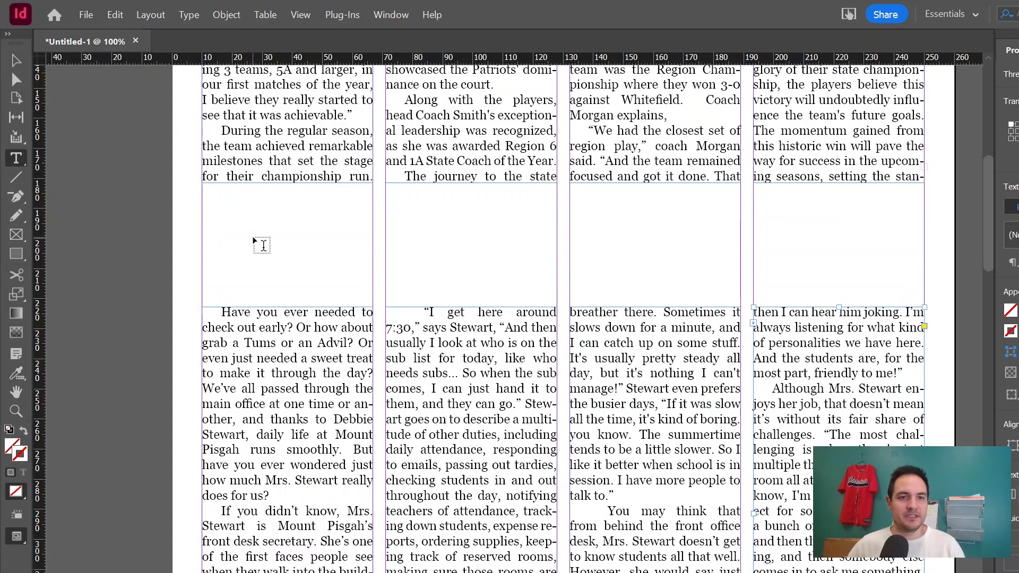
pyautogui.moveTo(248, 238); pyautogui.dragTo(655, 286)
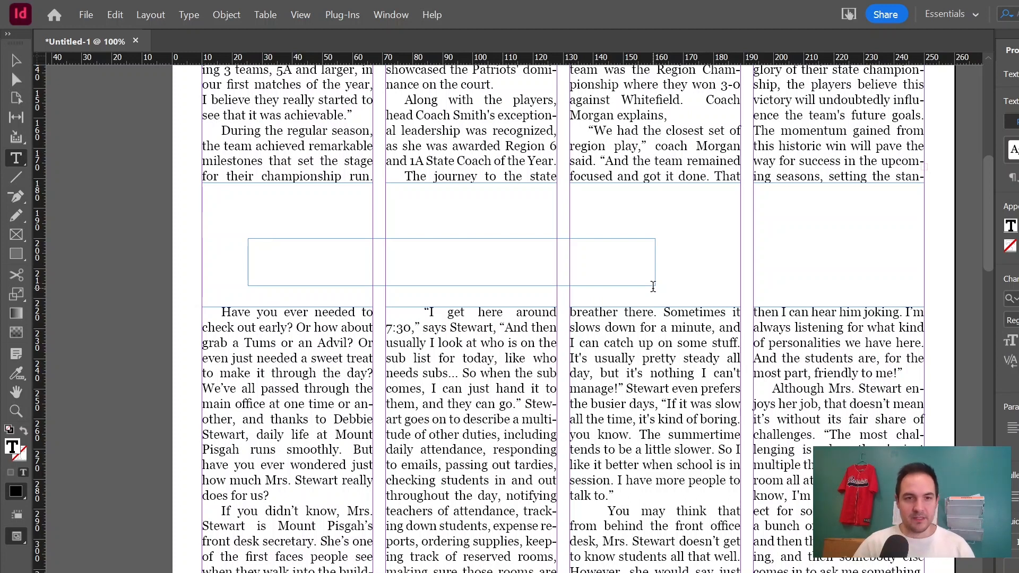
pyautogui.write('Mrs. Stewar')
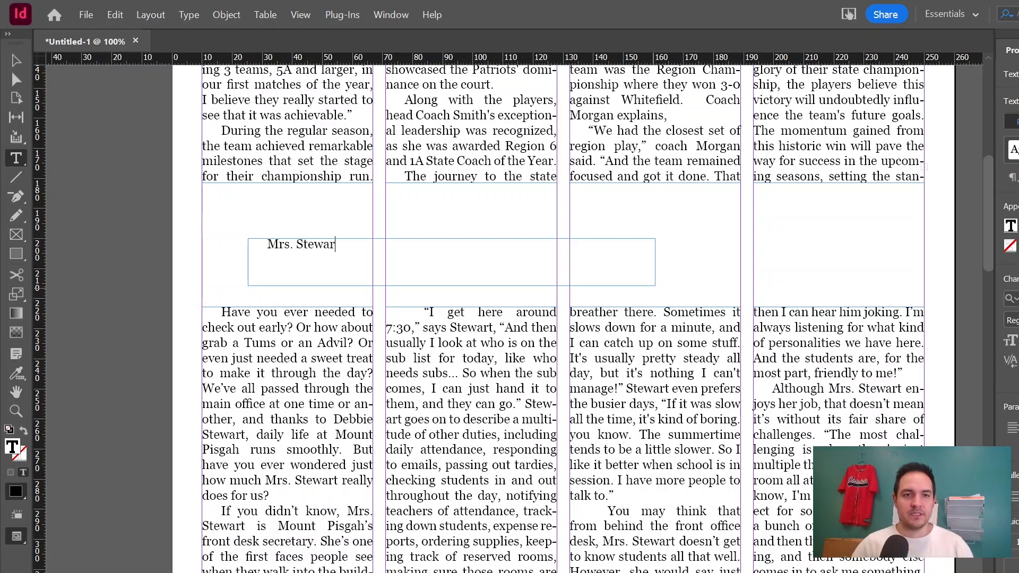
pyautogui.write('t Profile')
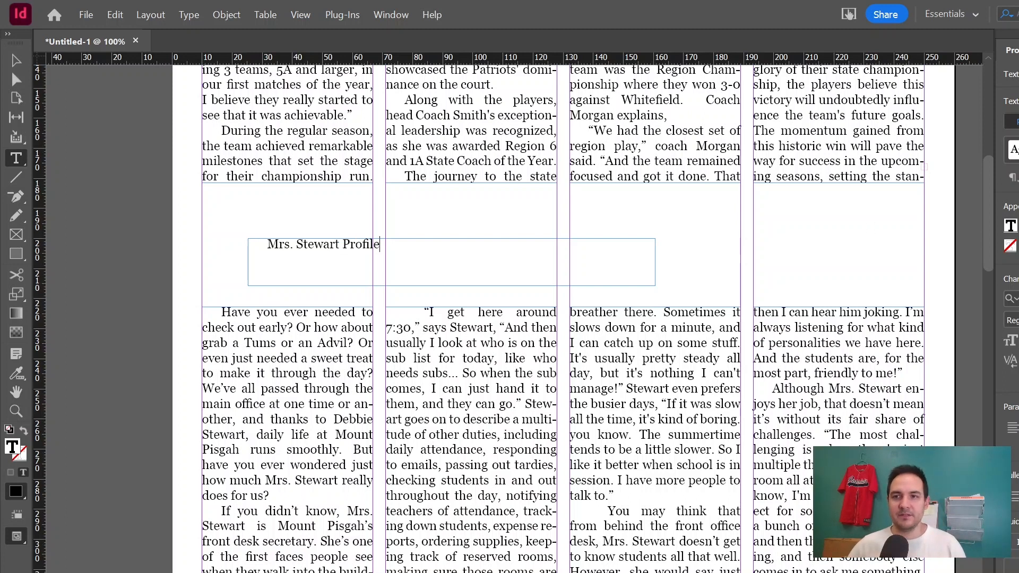
pyautogui.click(1014, 150)
pyautogui.click(1013, 207)
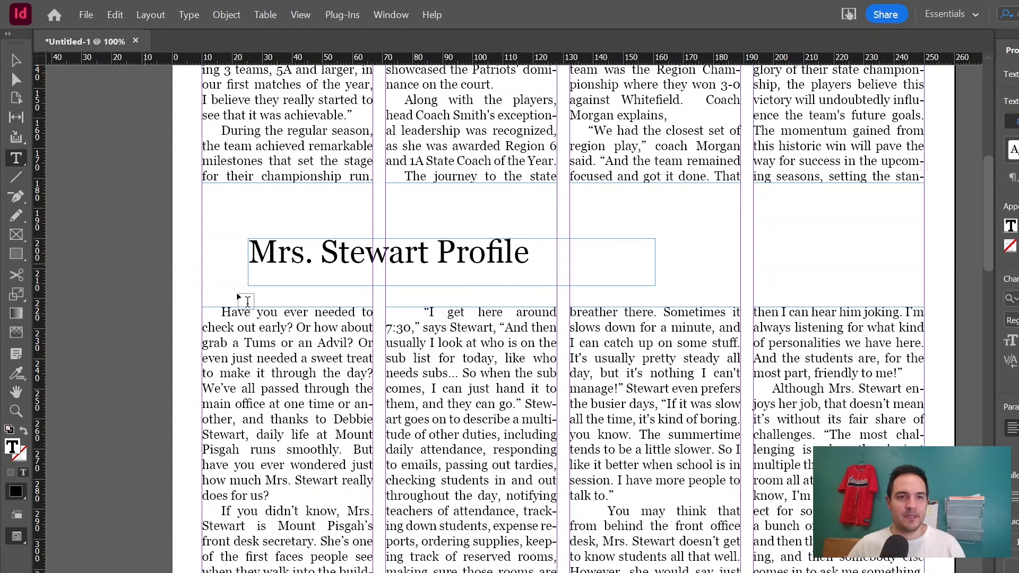
# Draw a byline text frame below the headline, enter "by" and the author's name, widen it and apply the byline style.
pyautogui.moveTo(229, 287); pyautogui.dragTo(272, 302)
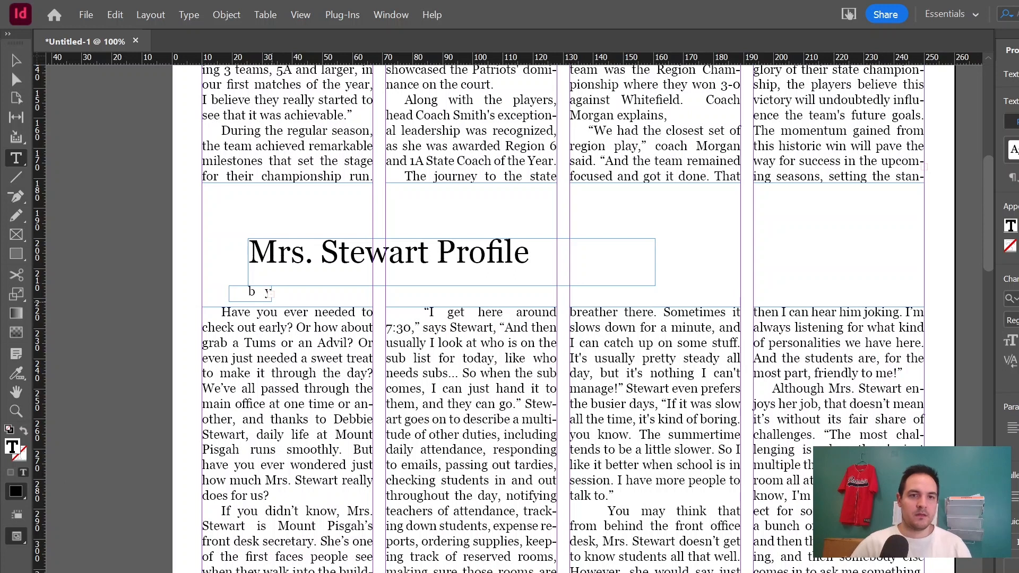
pyautogui.press('Escape')
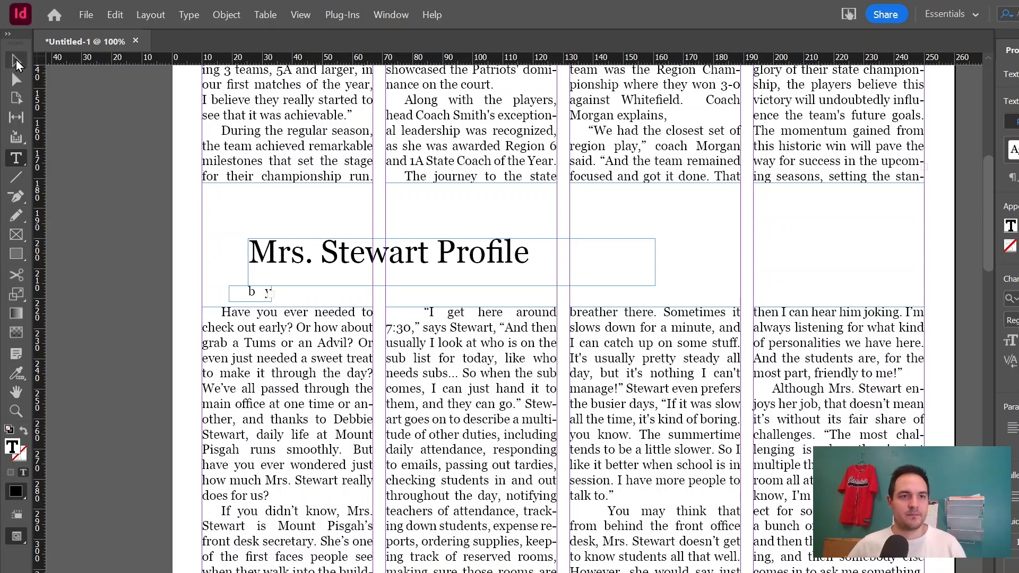
pyautogui.moveTo(269, 301); pyautogui.dragTo(368, 306)
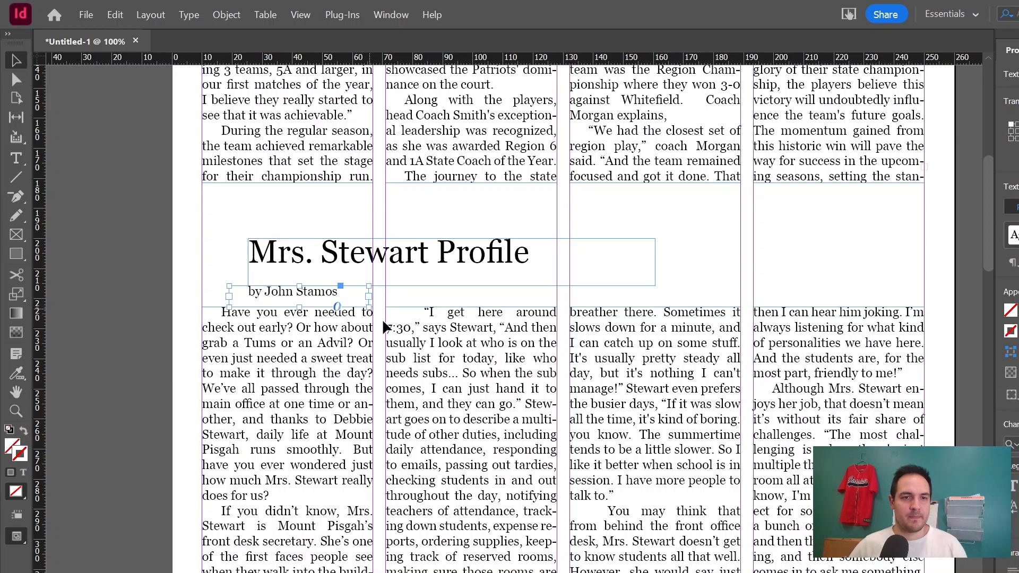
pyautogui.click(1015, 235)
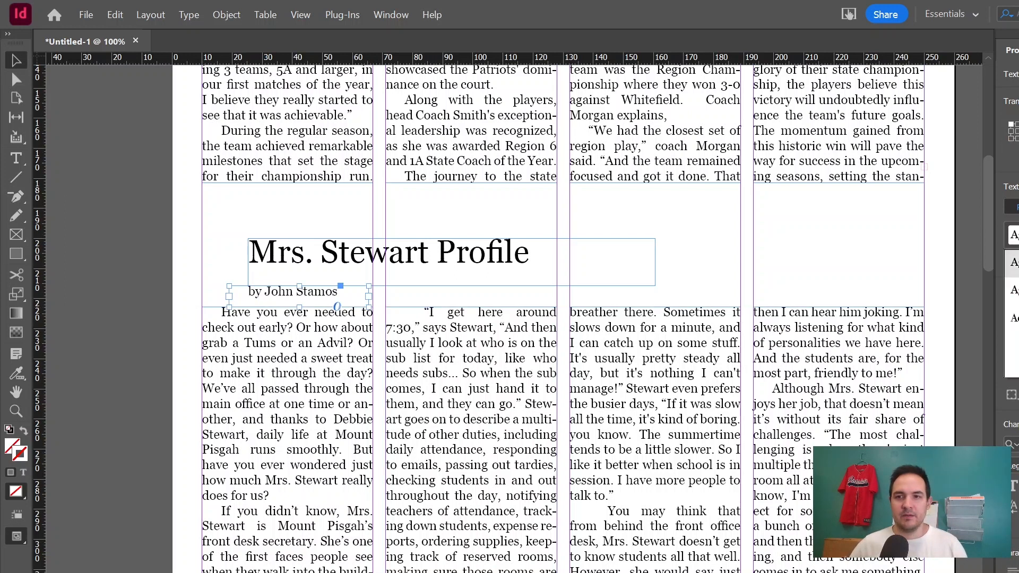
pyautogui.click(1014, 320)
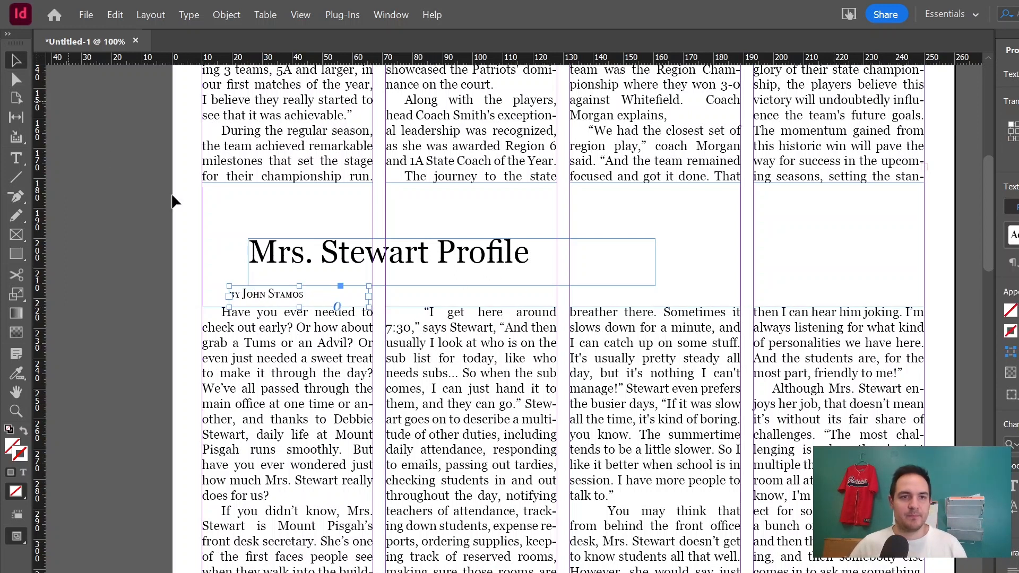
# Move the headline and byline frames so they align with the first column's left edge.
pyautogui.moveTo(278, 256); pyautogui.dragTo(260, 240)
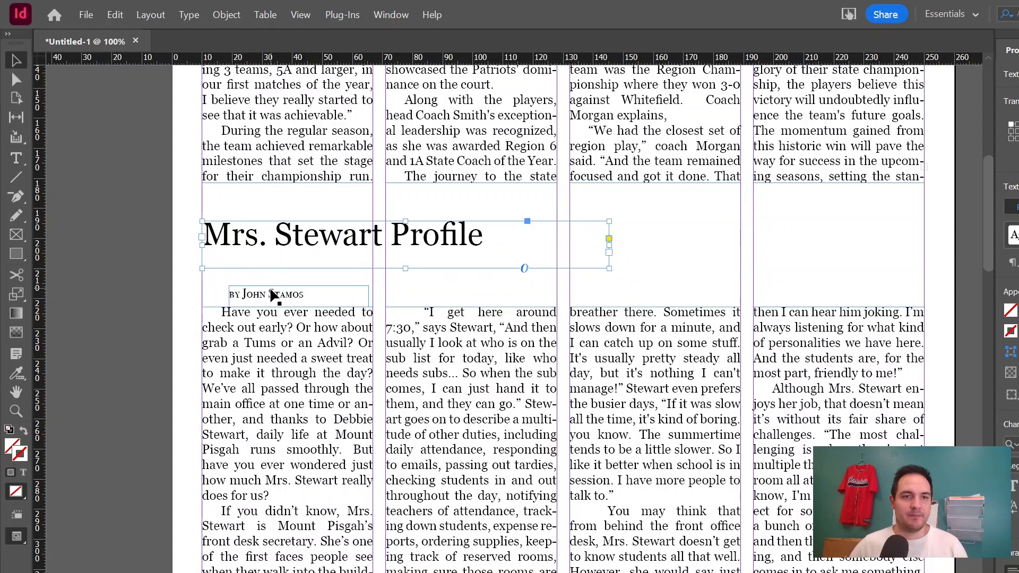
pyautogui.moveTo(268, 287); pyautogui.dragTo(238, 283)
pyautogui.scroll(2, 405, 287)
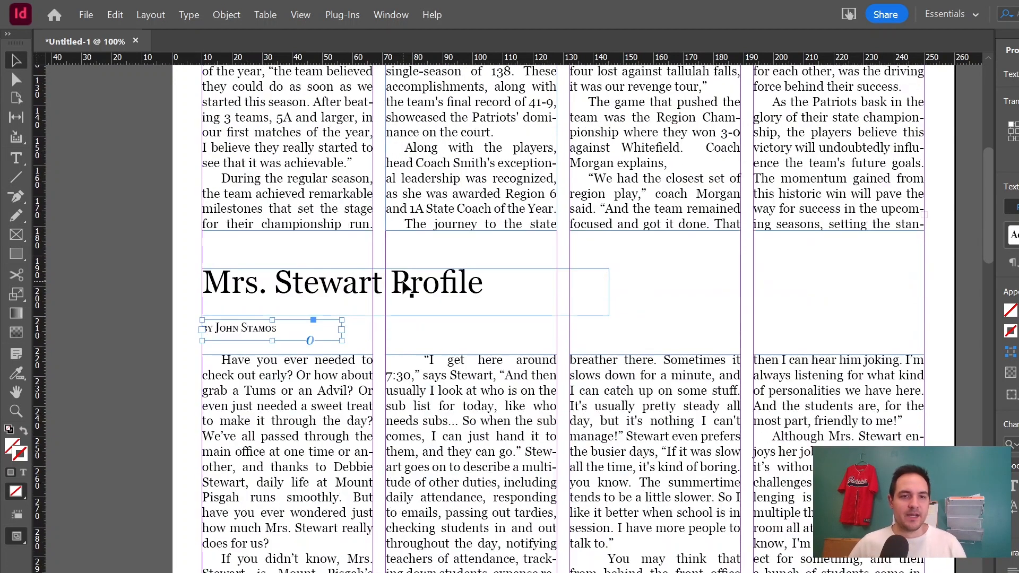
pyautogui.scroll(-2, 394, 268)
# Lower the top edges of all four Stewart column frames further to make room below the byline.
pyautogui.click(310, 306)
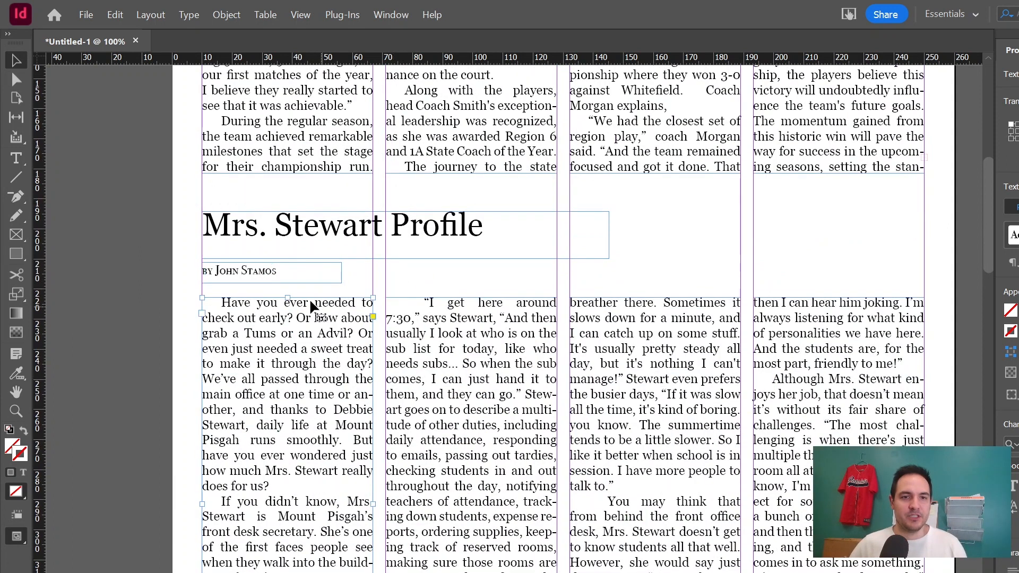
pyautogui.moveTo(287, 298); pyautogui.dragTo(287, 345)
pyautogui.click(465, 334)
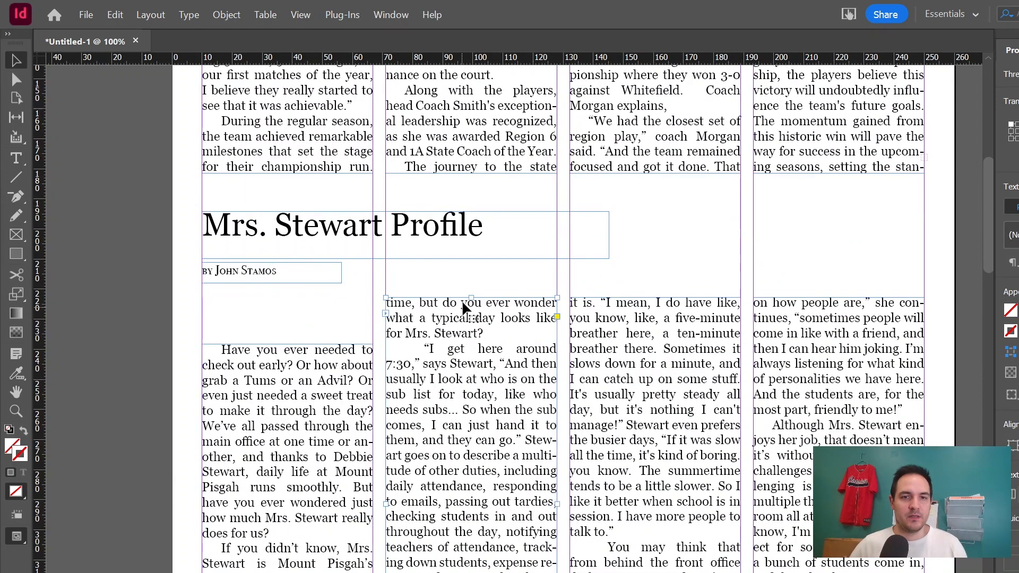
pyautogui.moveTo(472, 297); pyautogui.dragTo(476, 343)
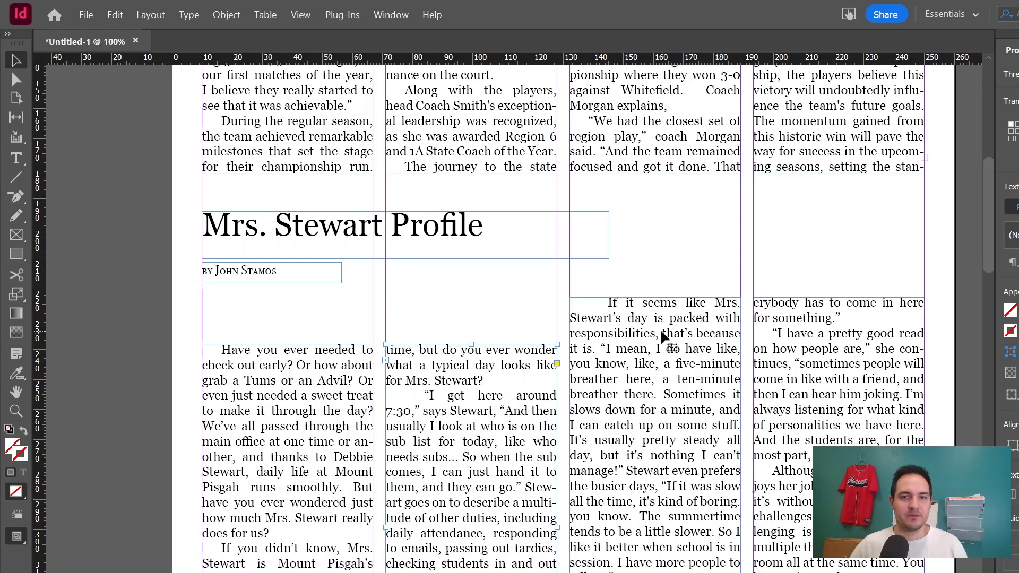
pyautogui.click(660, 329)
pyautogui.moveTo(661, 296); pyautogui.dragTo(657, 345)
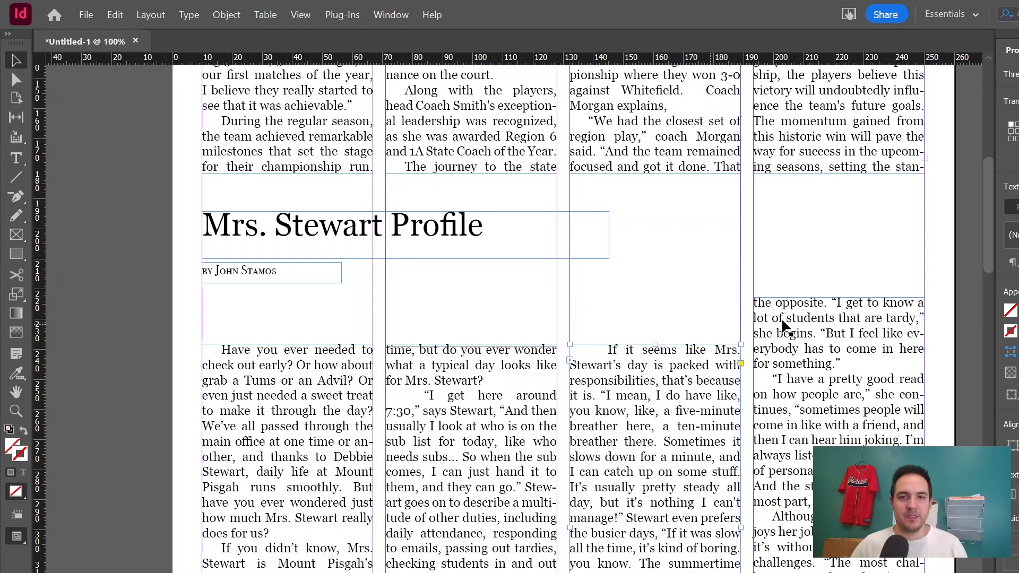
pyautogui.click(823, 348)
pyautogui.moveTo(840, 298); pyautogui.dragTo(839, 344)
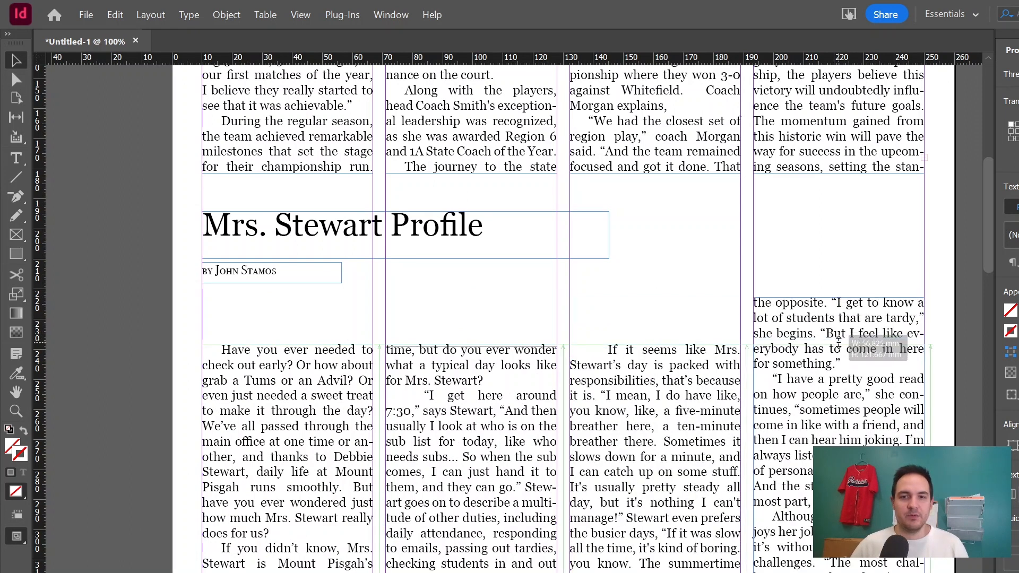
# Select the headline and byline frames together and move them down closer to the article text.
pyautogui.click(302, 268)
pyautogui.moveTo(182, 198); pyautogui.dragTo(640, 319)
pyautogui.moveTo(304, 259); pyautogui.dragTo(311, 309)
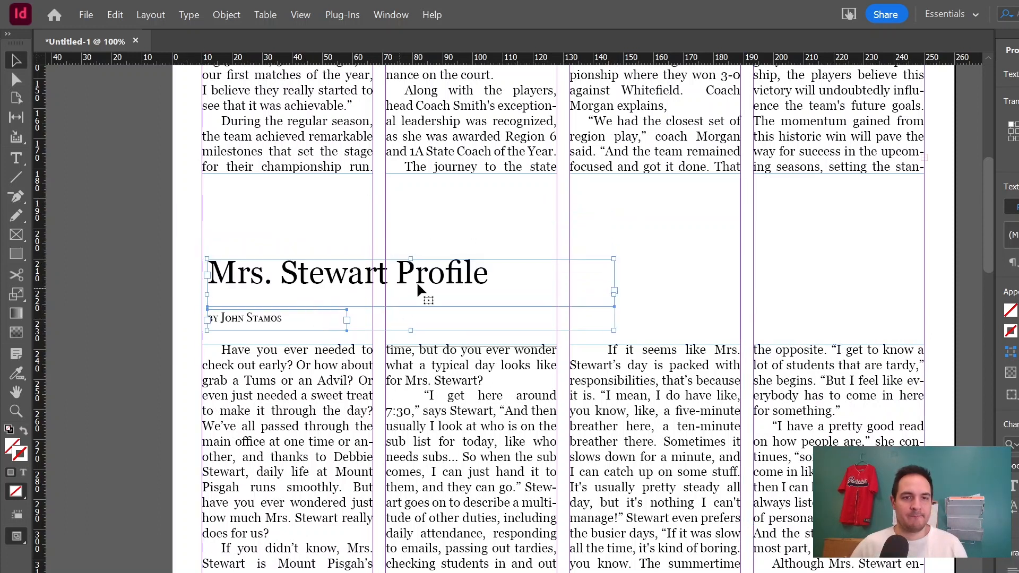
# Extend the bottoms of the volleyball article's four column frames down to a common lower edge.
pyautogui.scroll(5, 416, 282)
pyautogui.moveTo(274, 451); pyautogui.dragTo(290, 511)
pyautogui.click(472, 451)
pyautogui.moveTo(472, 451); pyautogui.dragTo(472, 510)
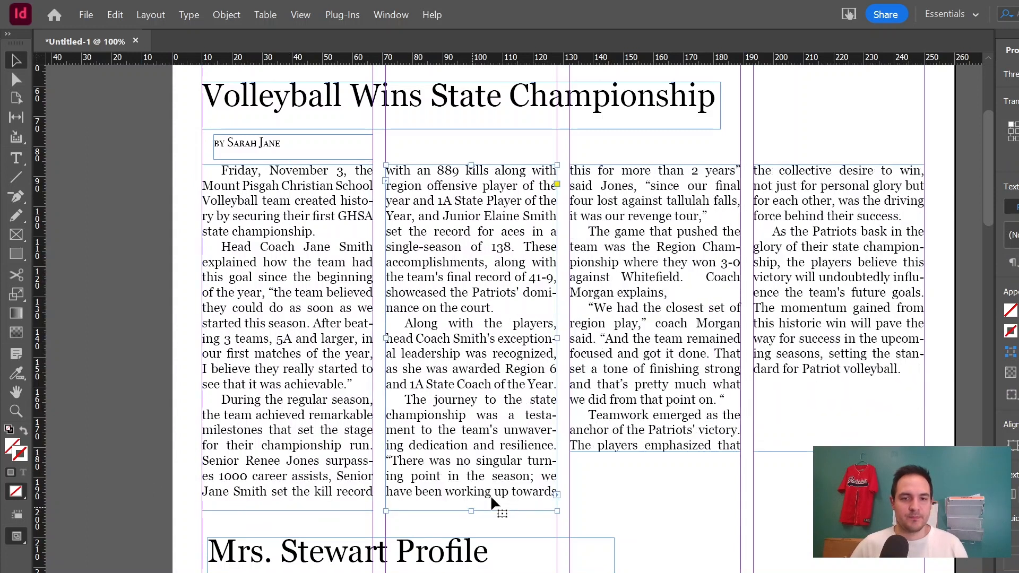
pyautogui.click(654, 452)
pyautogui.moveTo(654, 451); pyautogui.dragTo(654, 510)
pyautogui.click(838, 444)
pyautogui.moveTo(838, 452); pyautogui.dragTo(838, 510)
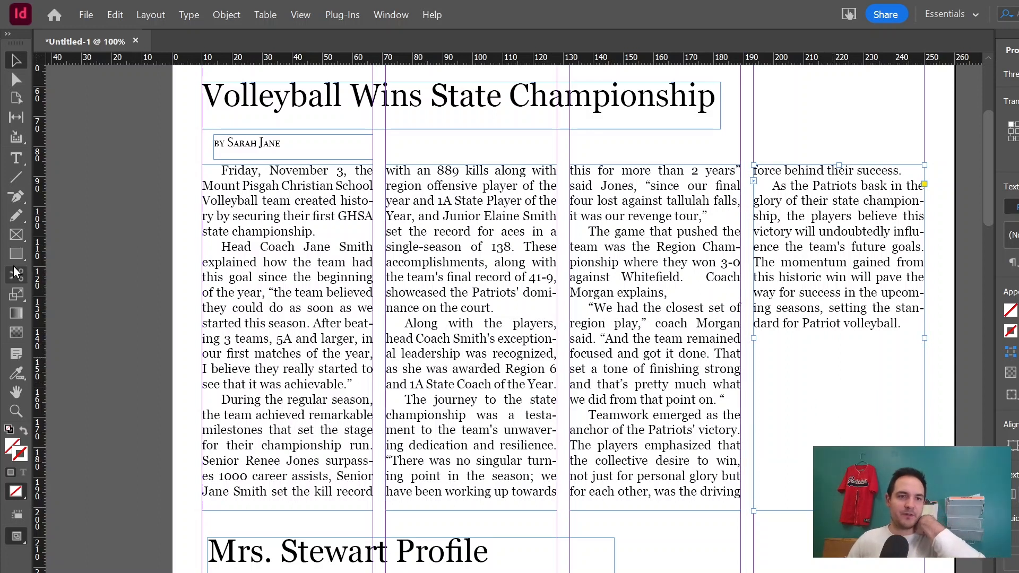
# Draw a rectangle image frame over the volleyball article's middle columns and apply text wrap around its bounding box.
pyautogui.click(12, 239)
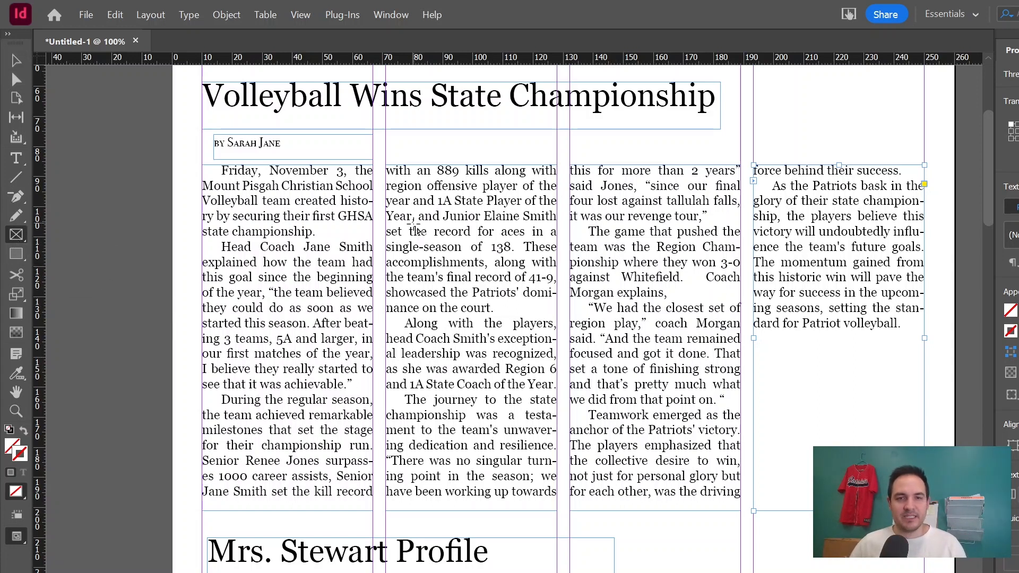
pyautogui.moveTo(412, 229); pyautogui.dragTo(721, 499)
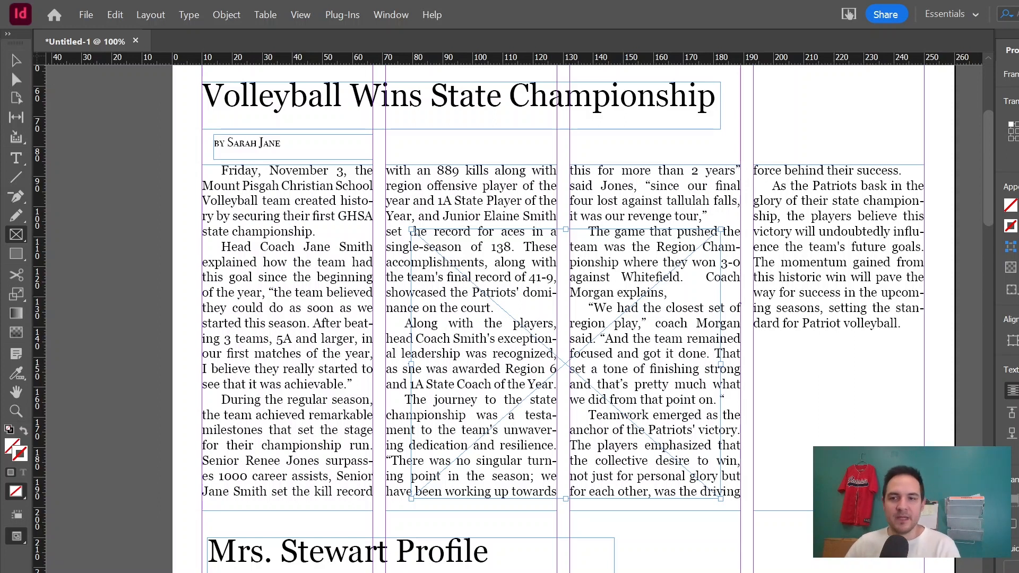
pyautogui.click(1012, 391)
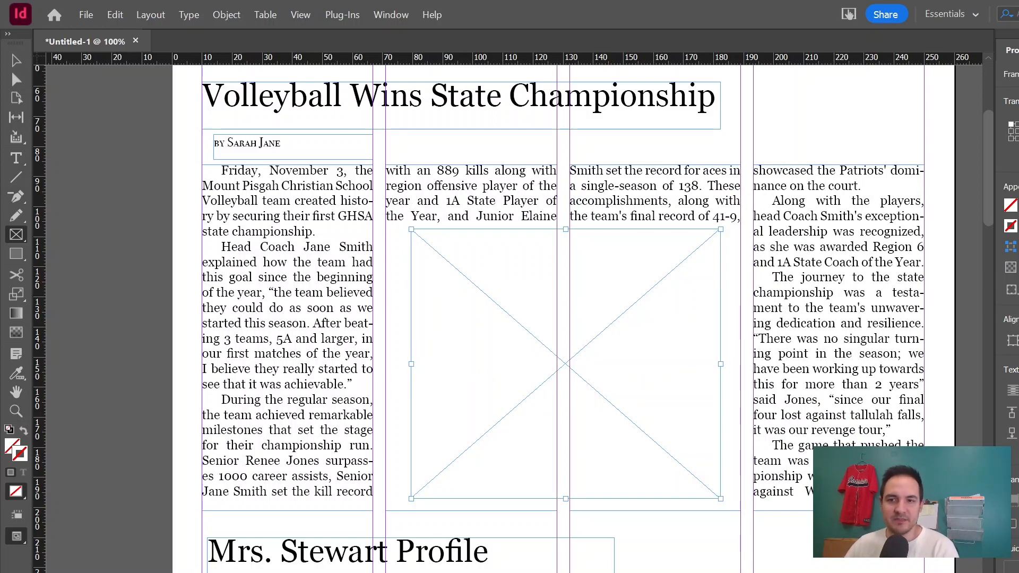
pyautogui.press('Up')
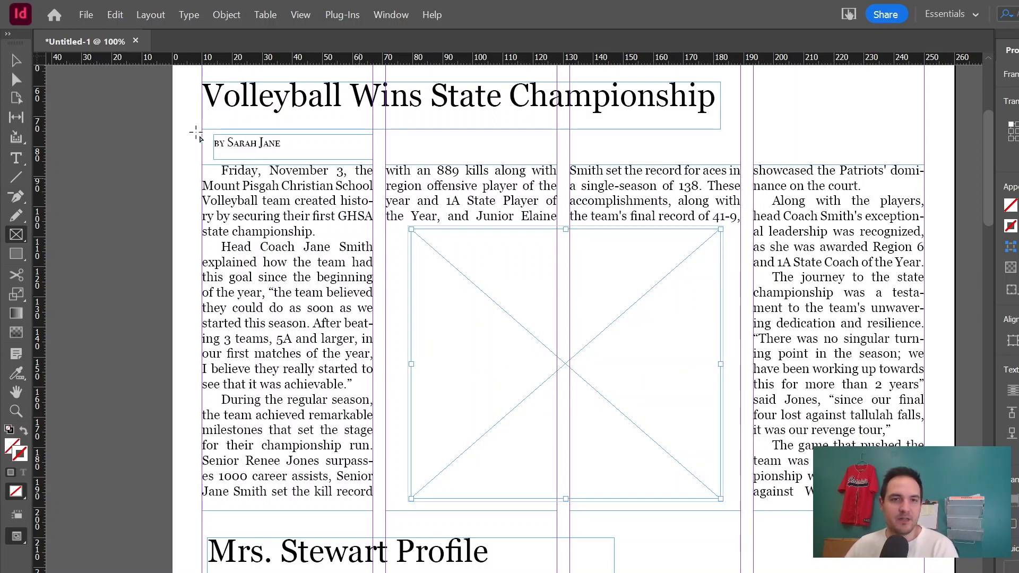
pyautogui.click(16, 60)
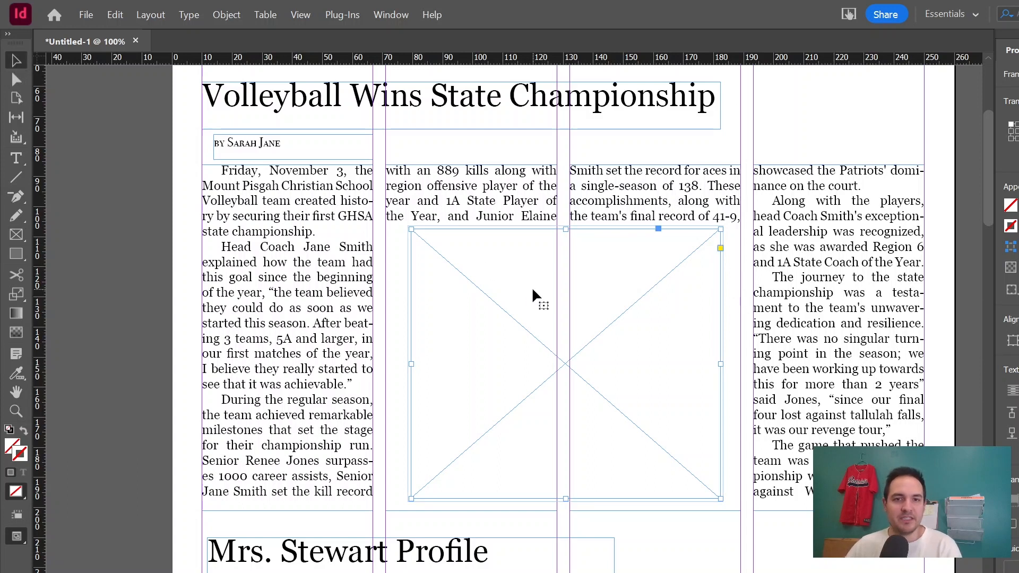
# Narrow the image frame by pulling its right edge inward, leaving a sliver of the third column beside it.
pyautogui.click(157, 304)
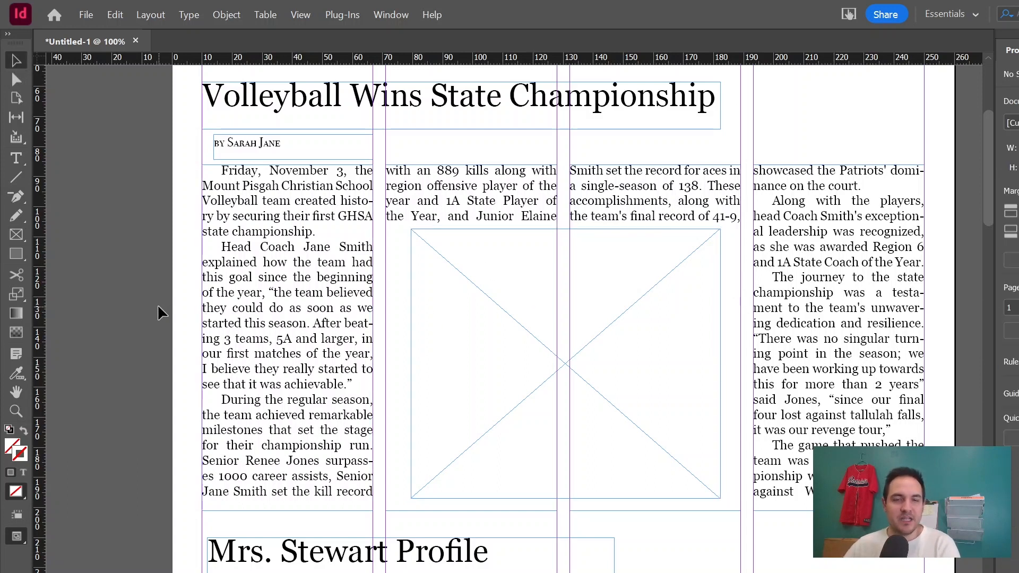
pyautogui.click(589, 374)
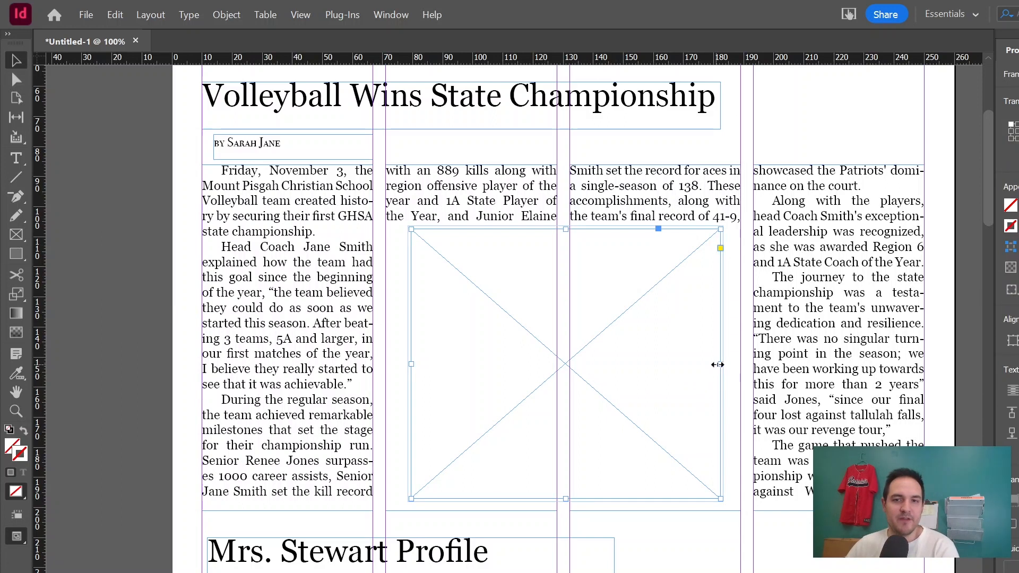
pyautogui.moveTo(720, 364); pyautogui.dragTo(672, 366)
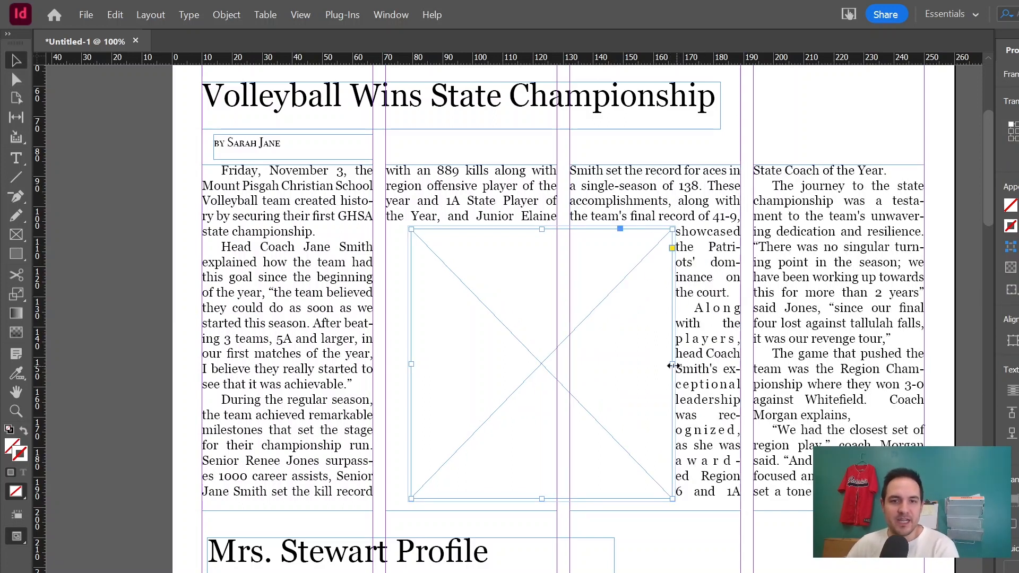
pyautogui.moveTo(673, 365); pyautogui.dragTo(687, 365)
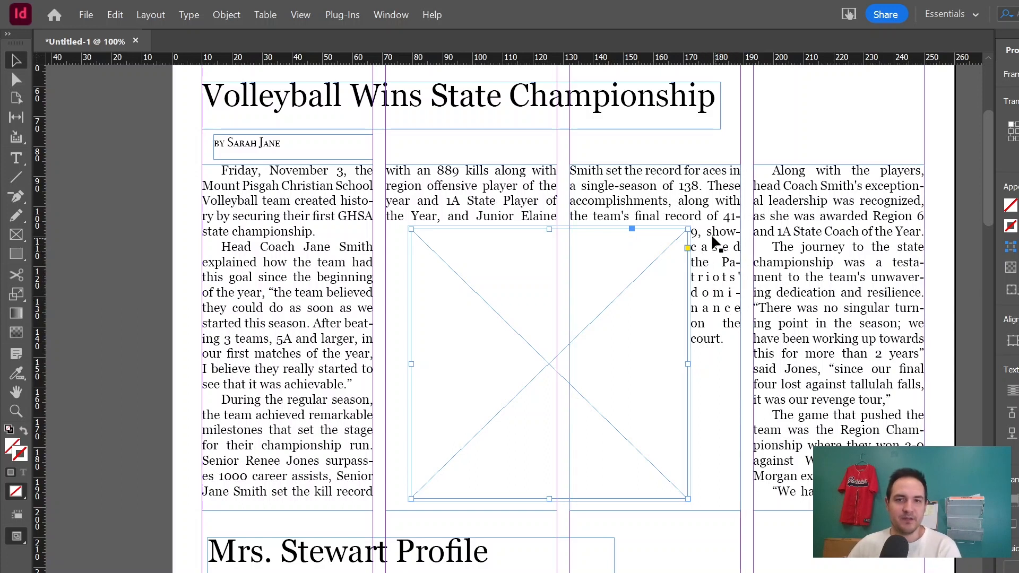
# Zoom in to examine the wrapped text beside the image frame's right edge.
pyautogui.hotkey('ctrl', '=')
pyautogui.hotkey('ctrl', '=')
pyautogui.hotkey('ctrl', '=')
pyautogui.hotkey('ctrl', '=')
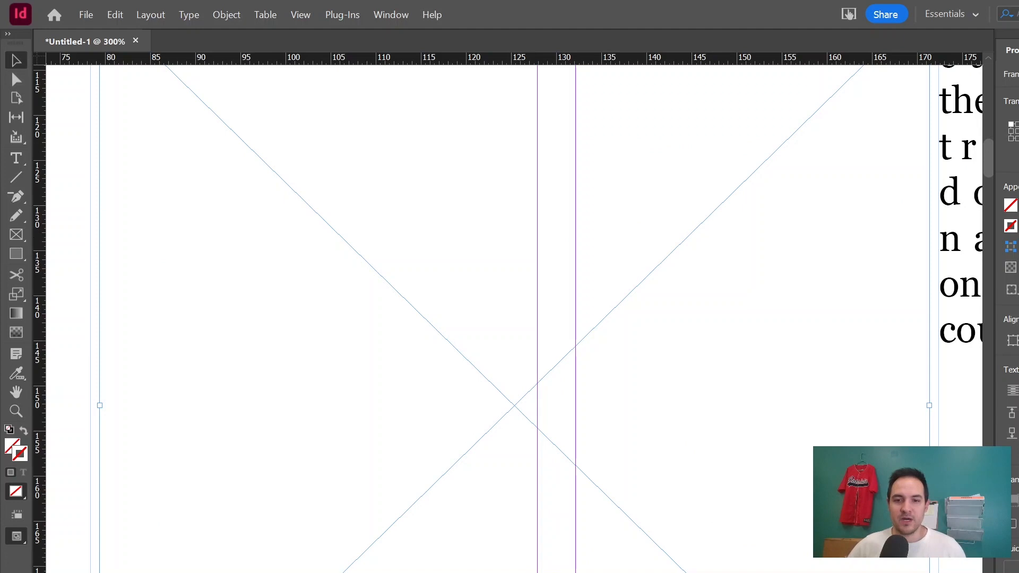
pyautogui.hscroll(18, 514, 318)
pyautogui.hscroll(-8, 514, 318)
pyautogui.scroll(2, 635, 568)
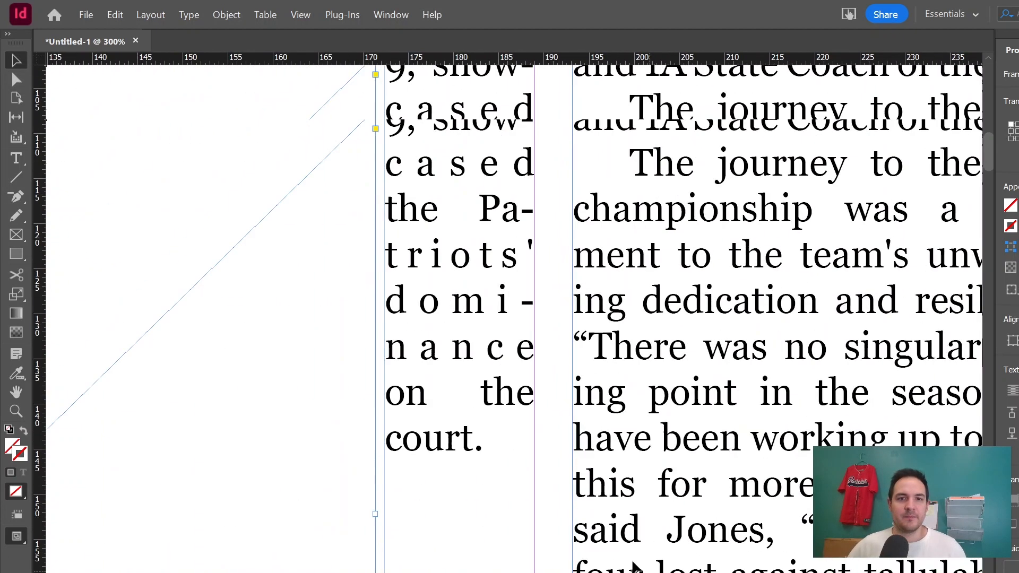
pyautogui.scroll(1, 635, 567)
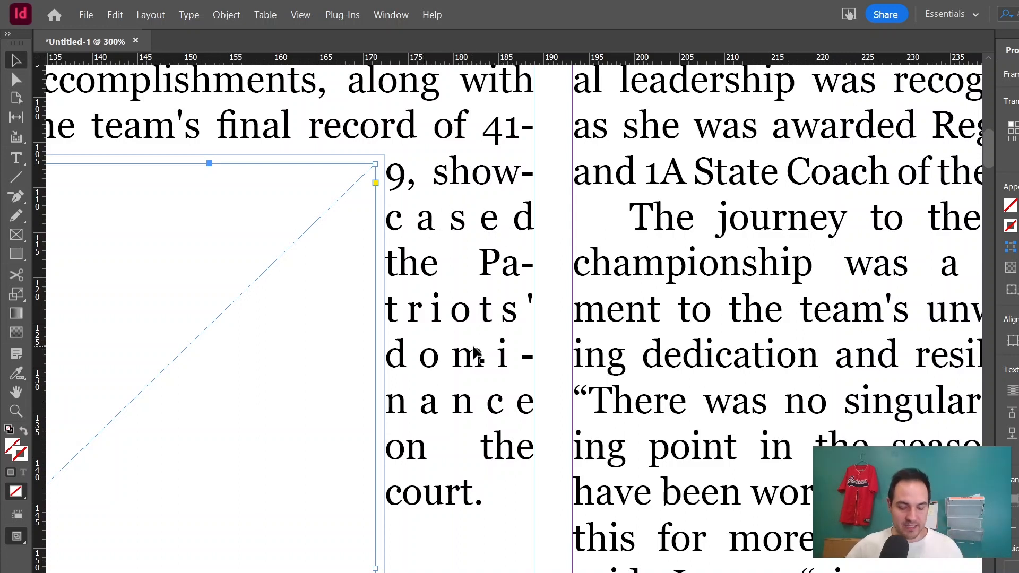
# Reposition the volleyball image frame slightly lower and narrow its right edge so text wraps in part of the third column.
pyautogui.hotkey('ctrl', '-')
pyautogui.hotkey('ctrl', '-')
pyautogui.hotkey('ctrl', '-')
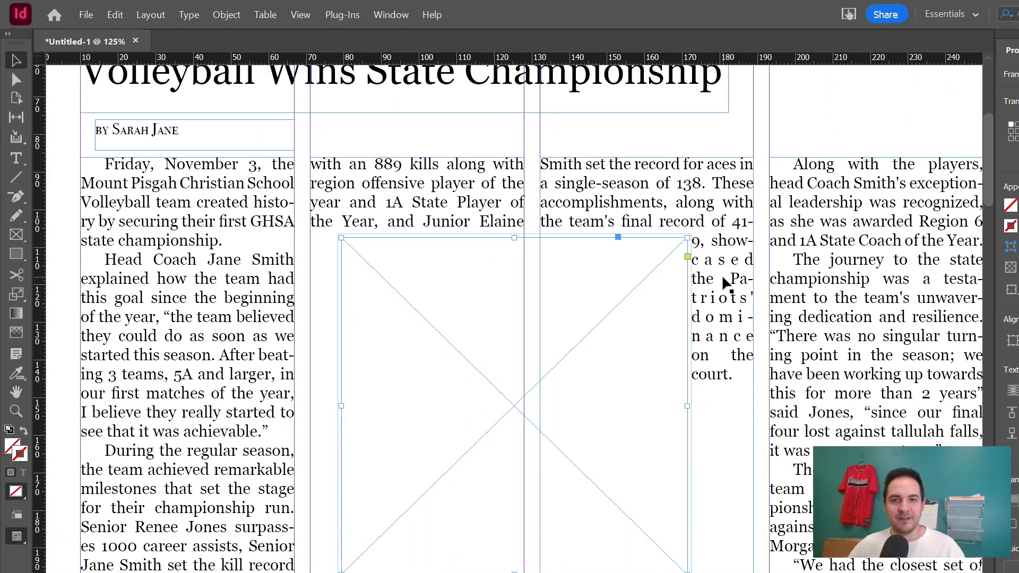
pyautogui.moveTo(688, 406); pyautogui.dragTo(661, 407)
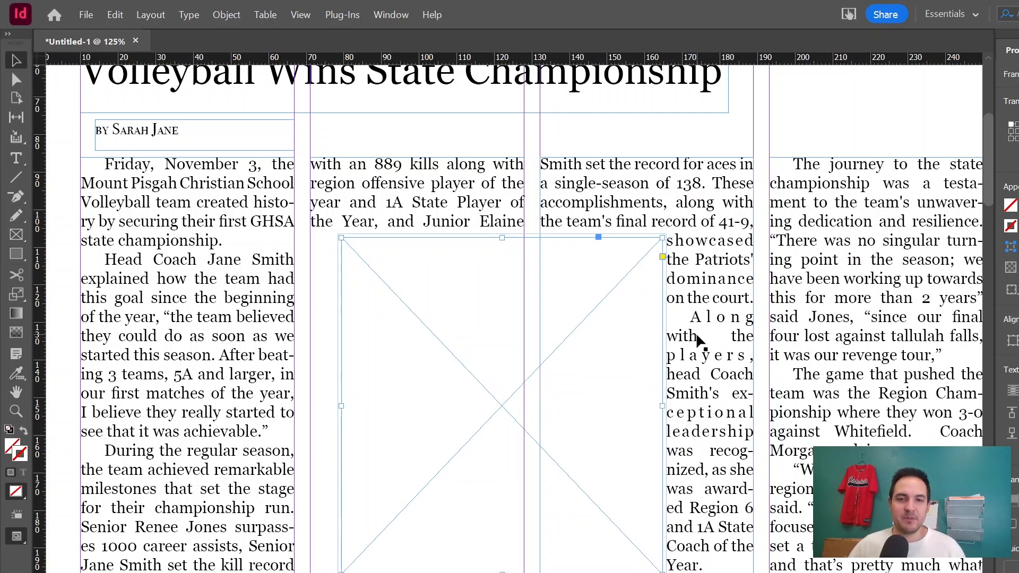
pyautogui.moveTo(662, 406); pyautogui.dragTo(736, 406)
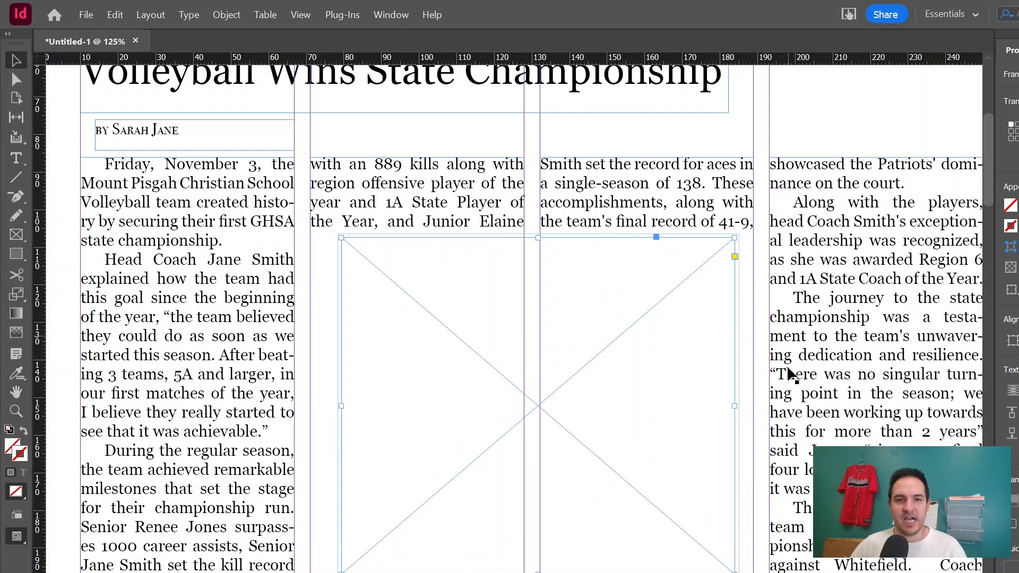
pyautogui.hscroll(3, 509, 313)
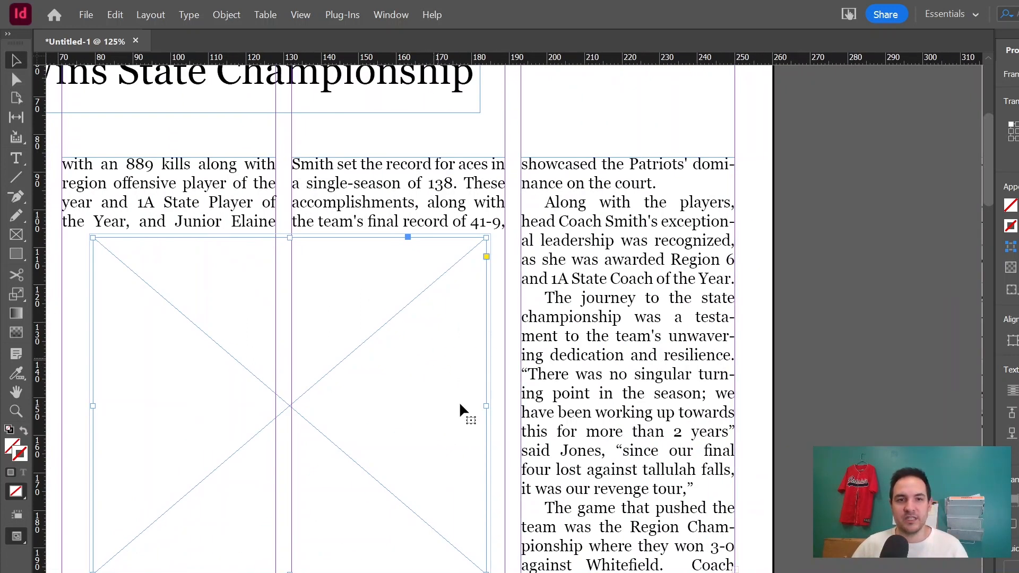
pyautogui.moveTo(298, 408); pyautogui.dragTo(272, 426)
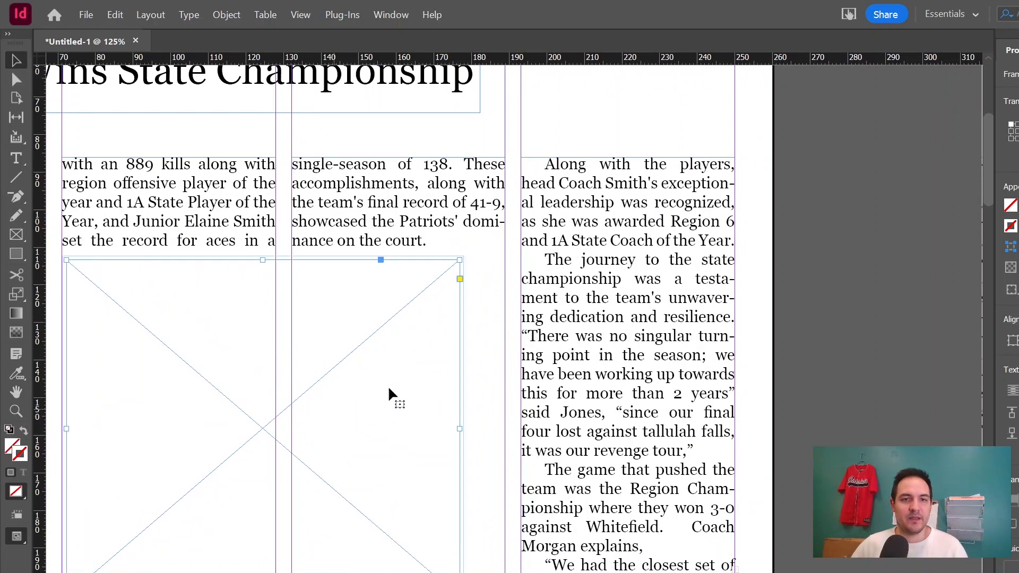
pyautogui.moveTo(459, 427); pyautogui.dragTo(398, 428)
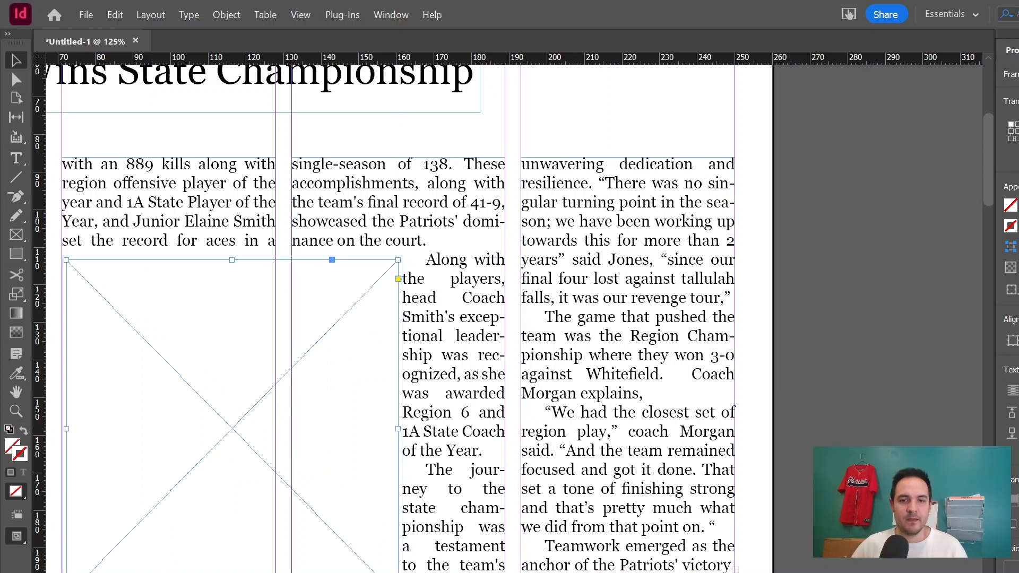
# Examine the wrapped volleyball layout and the Mrs. Stewart Profile article below it.
pyautogui.hscroll(-7, 621, 446)
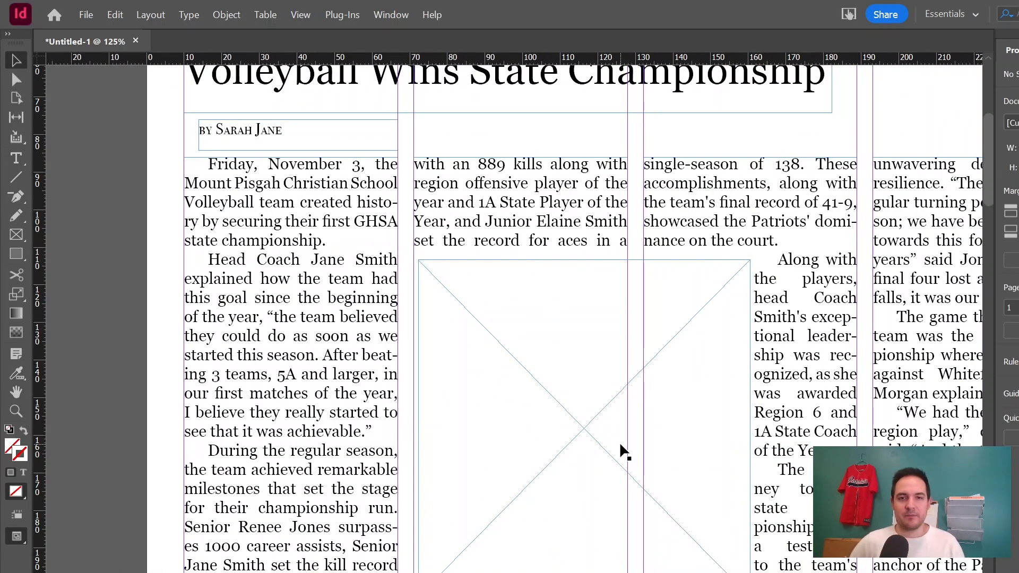
pyautogui.click(594, 421)
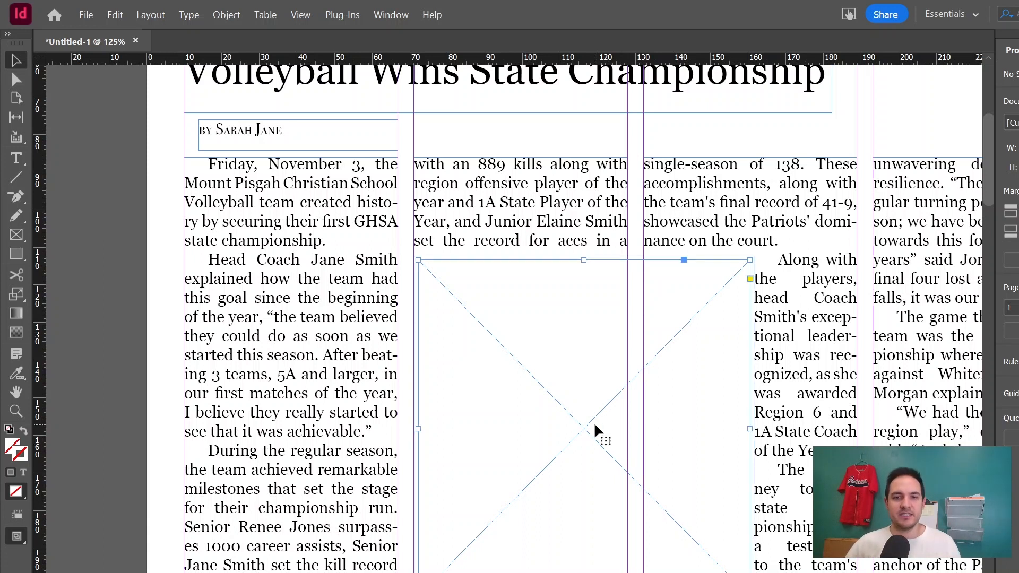
pyautogui.hscroll(3, 515, 319)
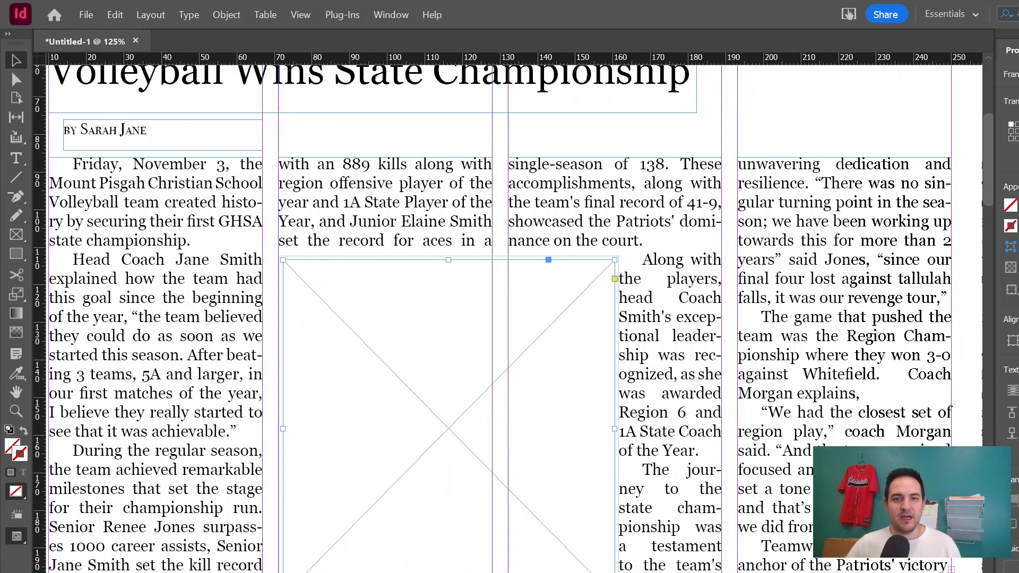
pyautogui.hscroll(-1, 514, 318)
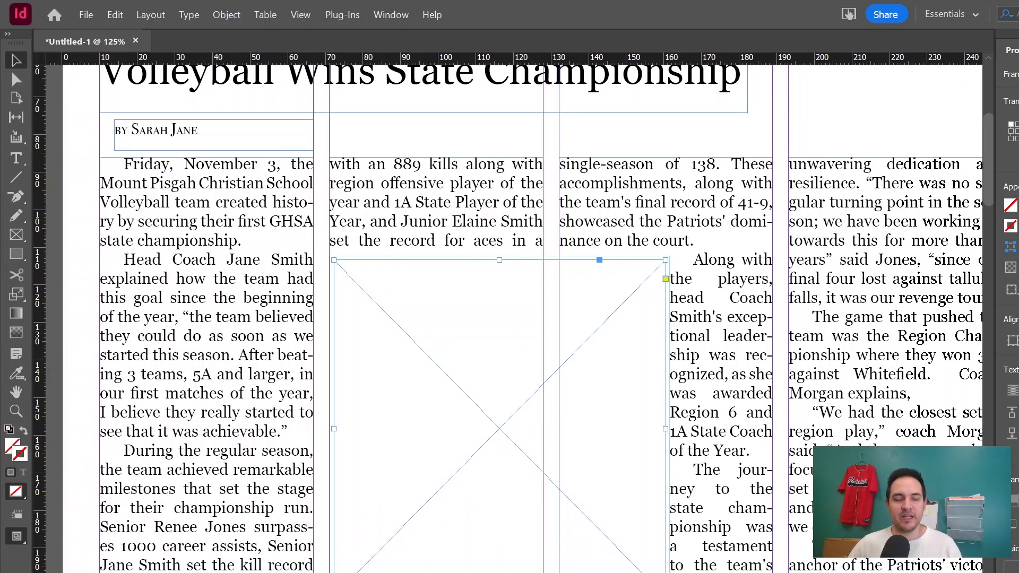
pyautogui.hscroll(-2, 515, 318)
pyautogui.hscroll(2, 515, 319)
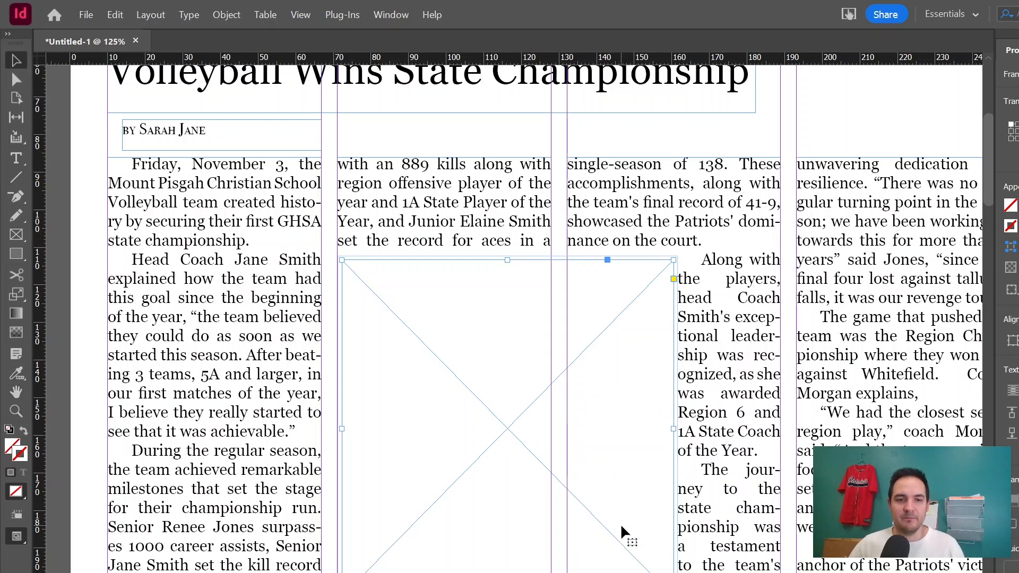
pyautogui.scroll(-10, 620, 523)
pyautogui.scroll(-1, 619, 520)
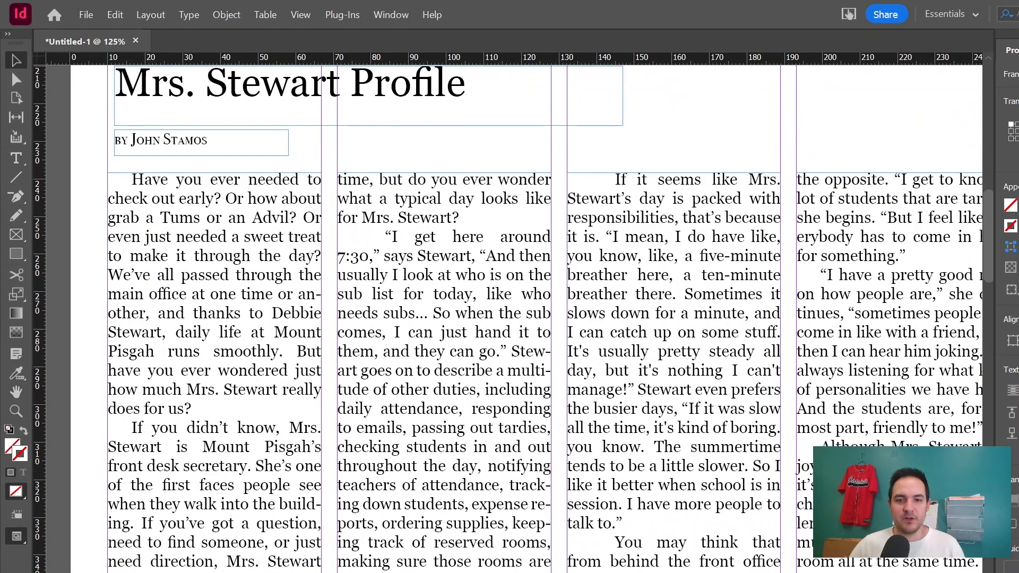
pyautogui.hscroll(10, 618, 520)
pyautogui.hscroll(-11, 619, 520)
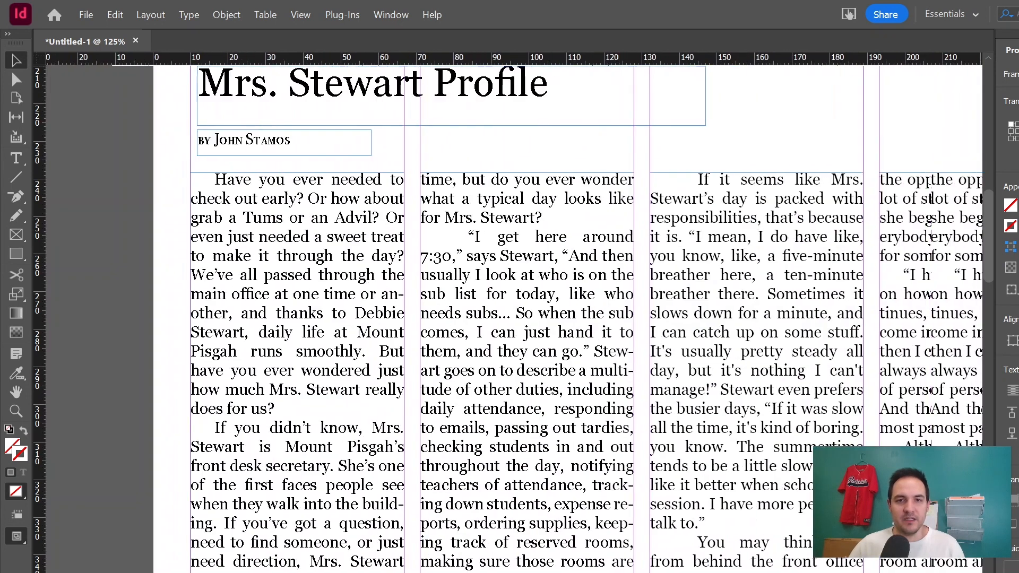
# Open the Mrs. Stewart article's story in the Story Editor to read through its overset text.
pyautogui.hscroll(1, 686, 463)
pyautogui.click(686, 463)
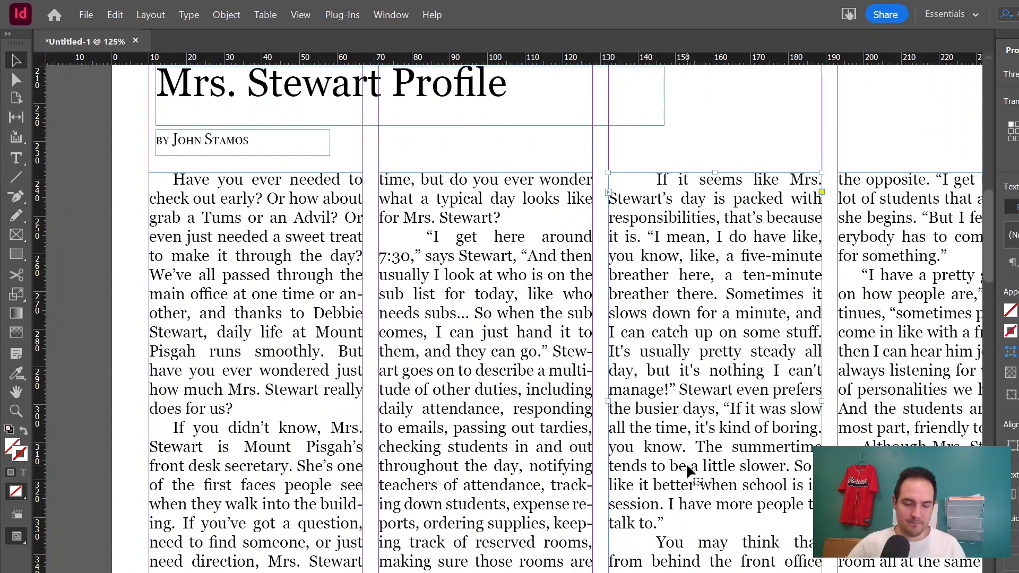
pyautogui.hotkey('ctrl', 'y')
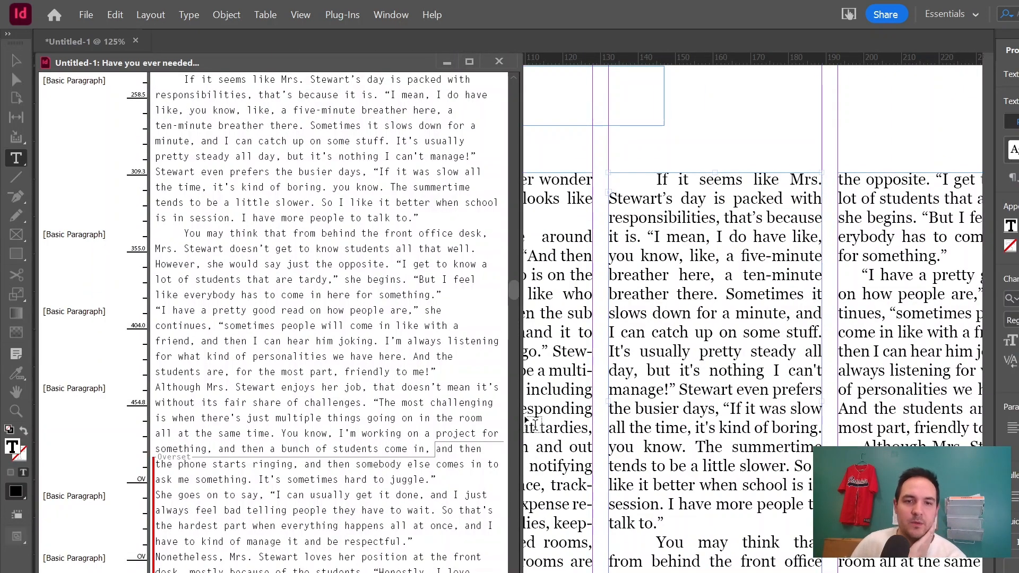
pyautogui.scroll(-6, 398, 423)
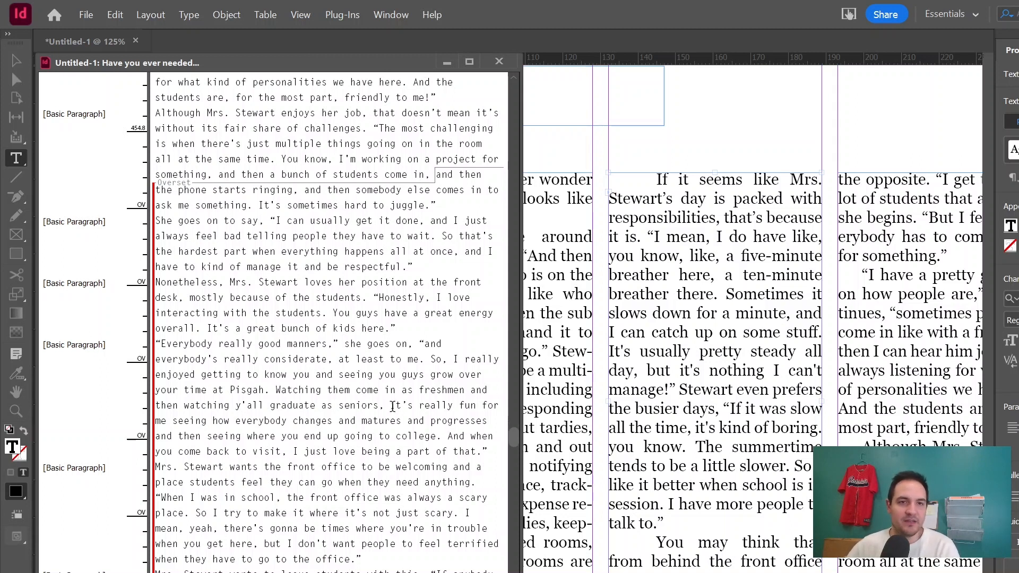
pyautogui.scroll(8, 321, 379)
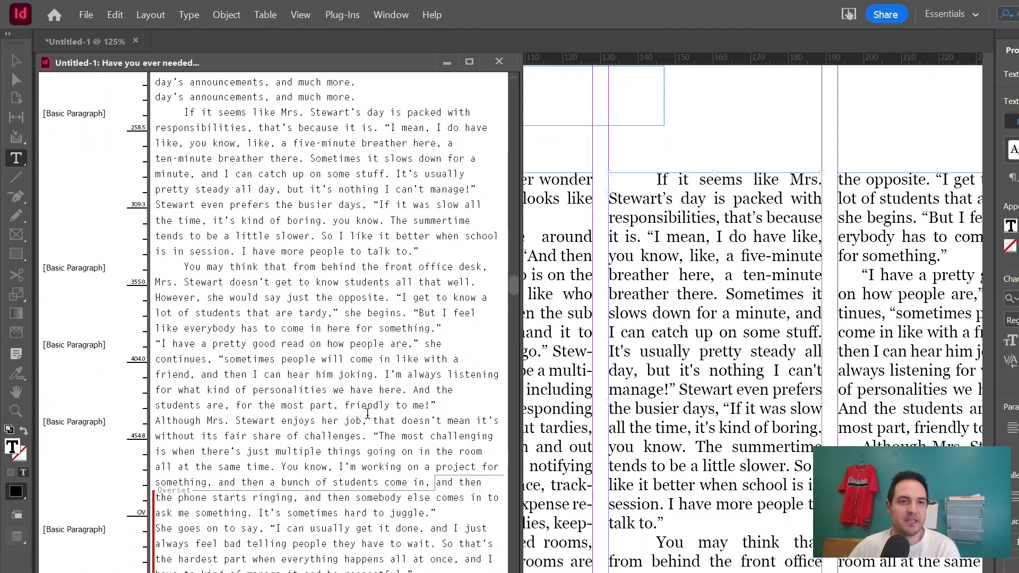
pyautogui.scroll(3, 262, 216)
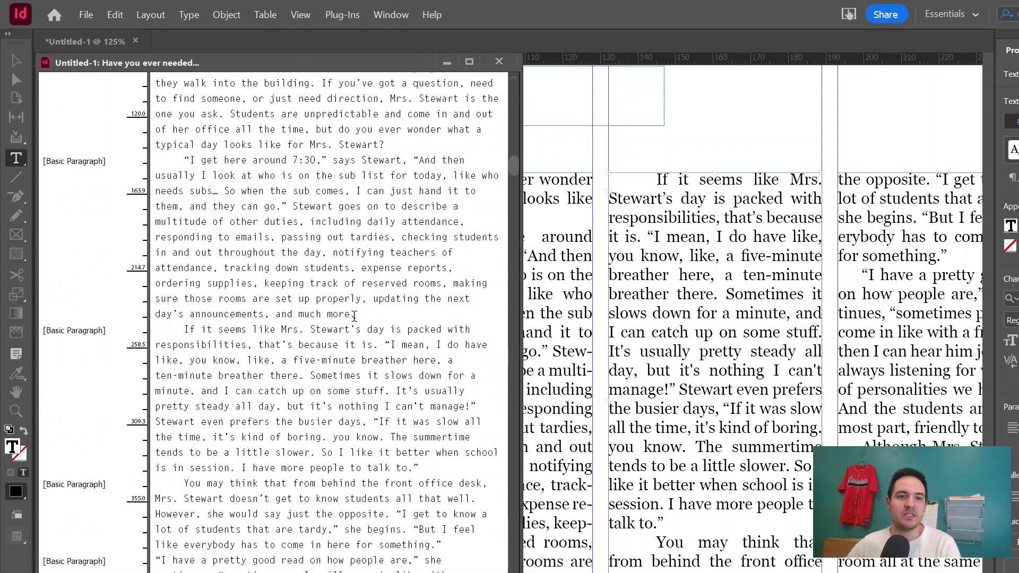
pyautogui.scroll(-2, 372, 531)
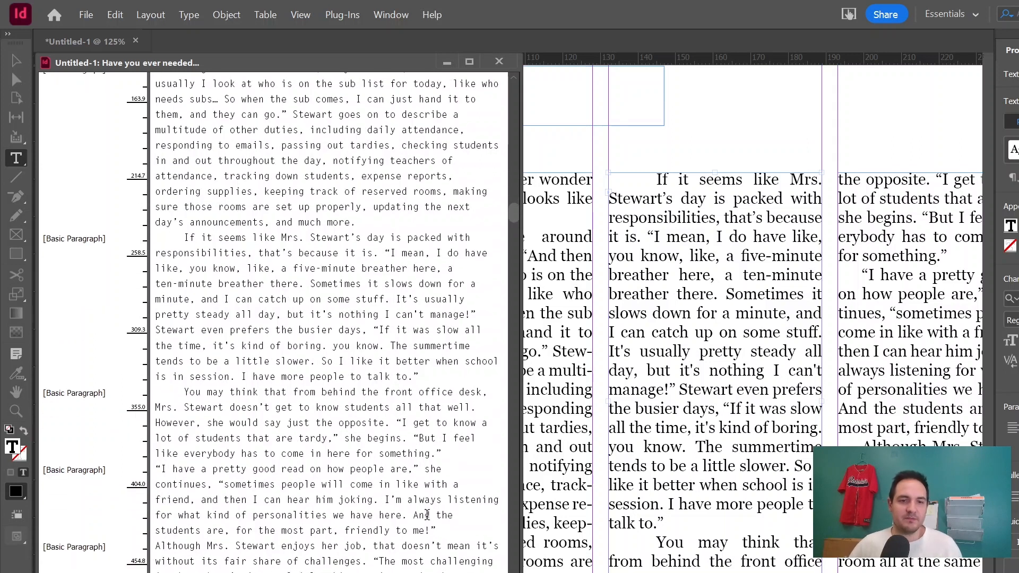
pyautogui.scroll(-3, 427, 514)
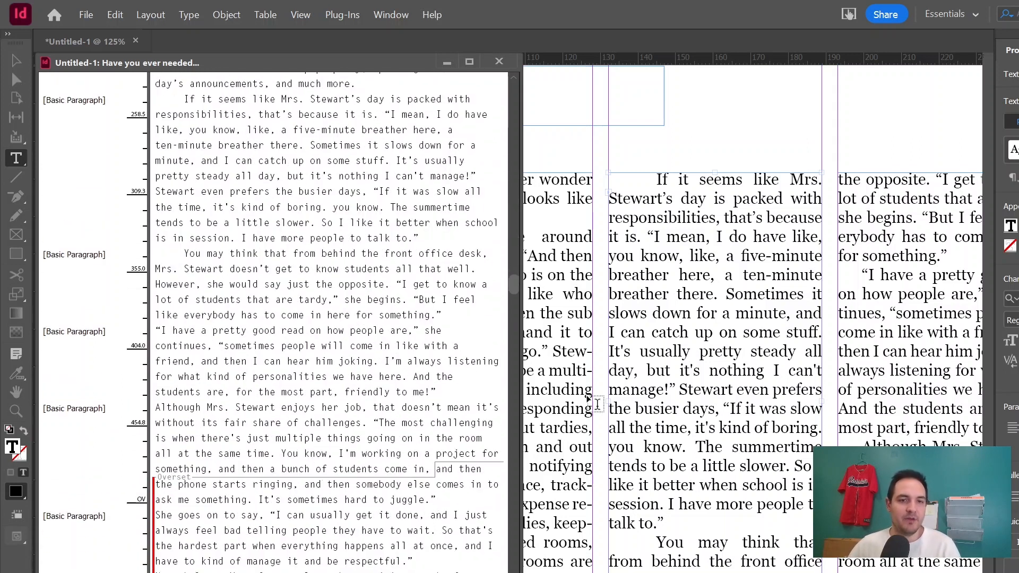
pyautogui.scroll(-4, 483, 459)
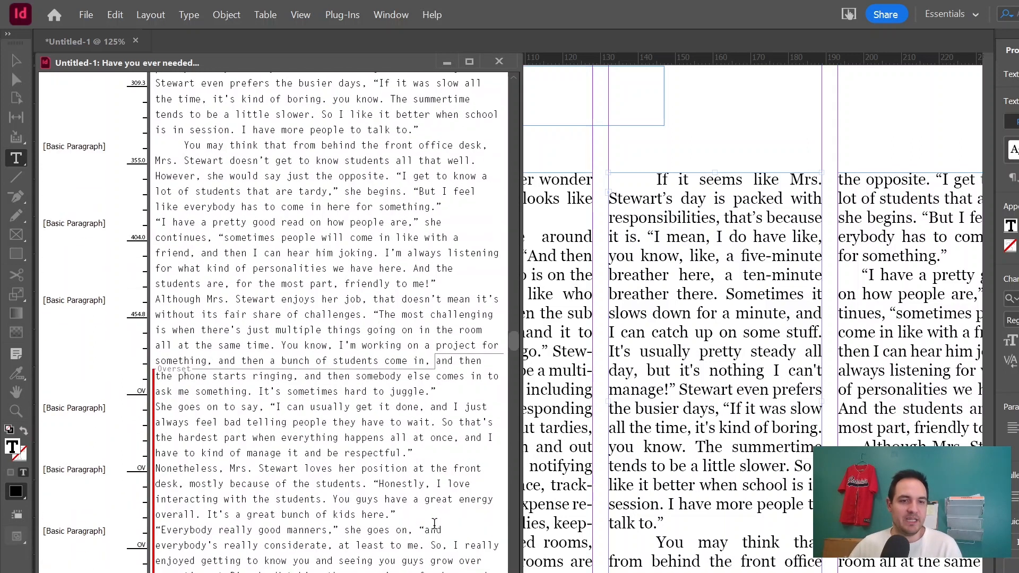
pyautogui.click(499, 62)
# Shorten the Mrs. Stewart article's fourth column frame and load its overset text from the frame's out port.
pyautogui.scroll(4, 628, 309)
pyautogui.scroll(-3, 628, 311)
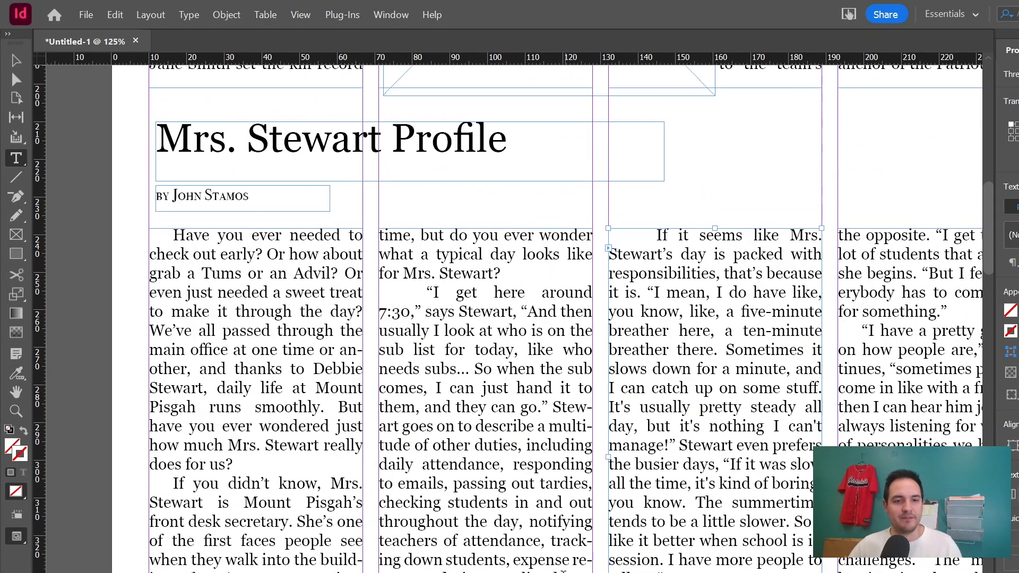
pyautogui.scroll(-1, 565, 319)
pyautogui.hscroll(6, 514, 313)
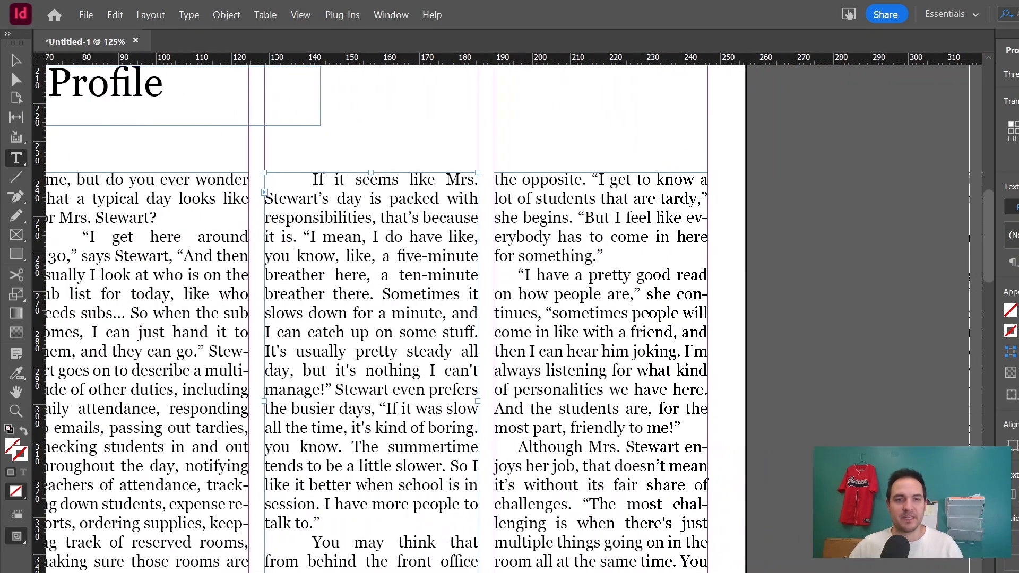
pyautogui.hscroll(-6, 513, 313)
pyautogui.hscroll(1, 513, 314)
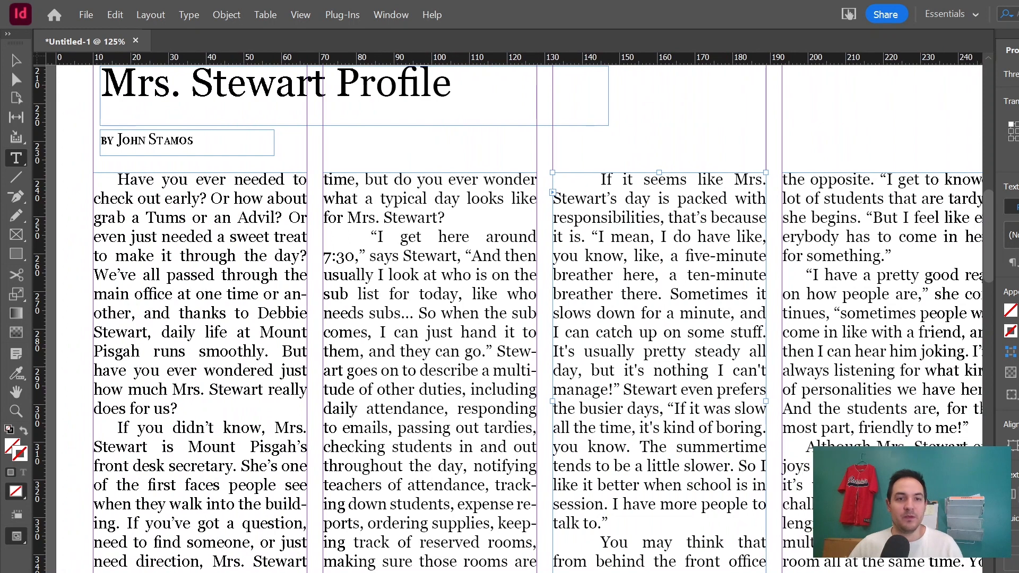
pyautogui.hscroll(3, 514, 313)
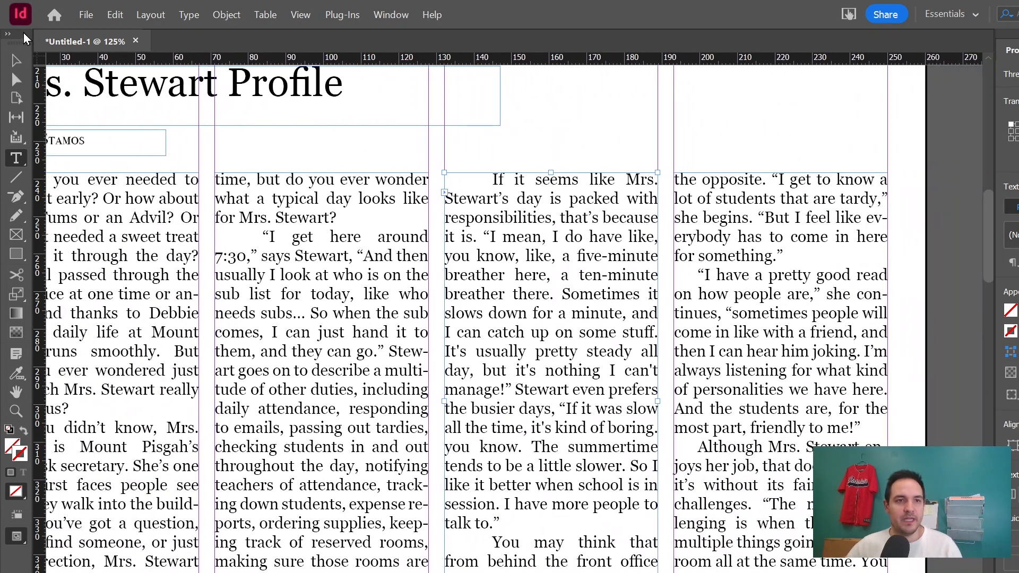
pyautogui.click(16, 60)
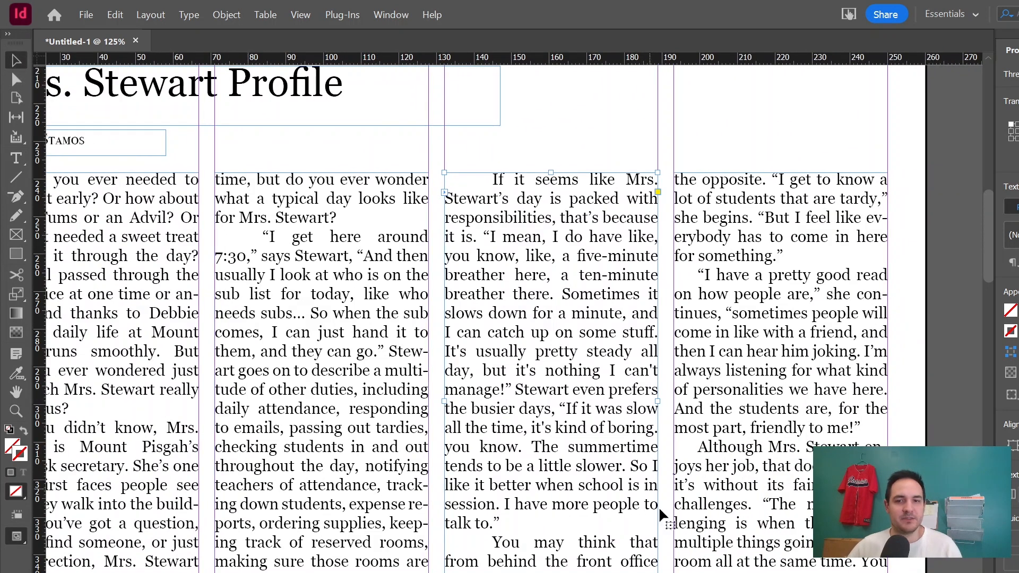
pyautogui.click(685, 511)
pyautogui.moveTo(778, 570); pyautogui.dragTo(778, 526)
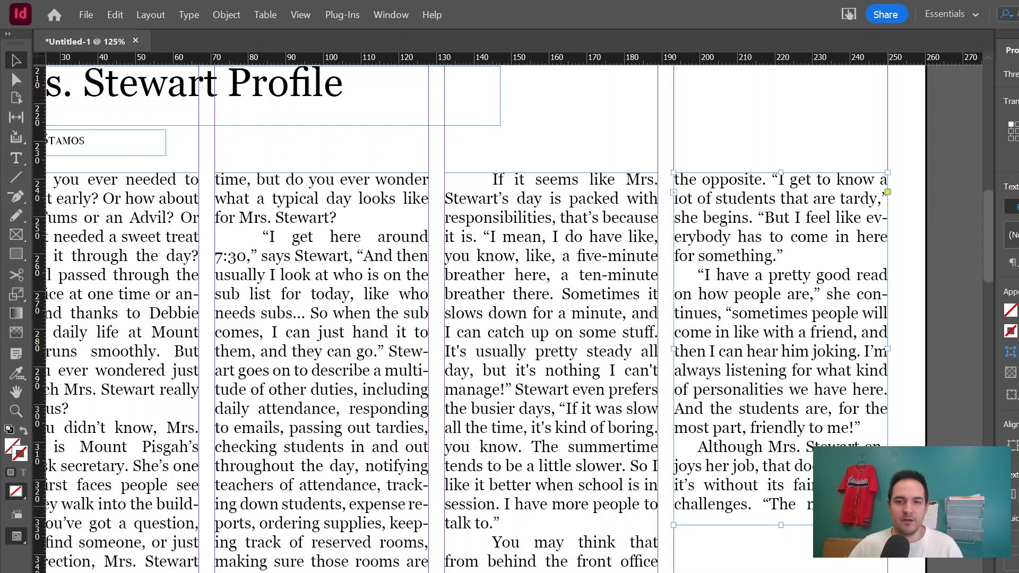
pyautogui.click(888, 507)
# Place the overset Mrs. Stewart text into the next page's first column and move the frame up near the top margin.
pyautogui.scroll(-17, 648, 537)
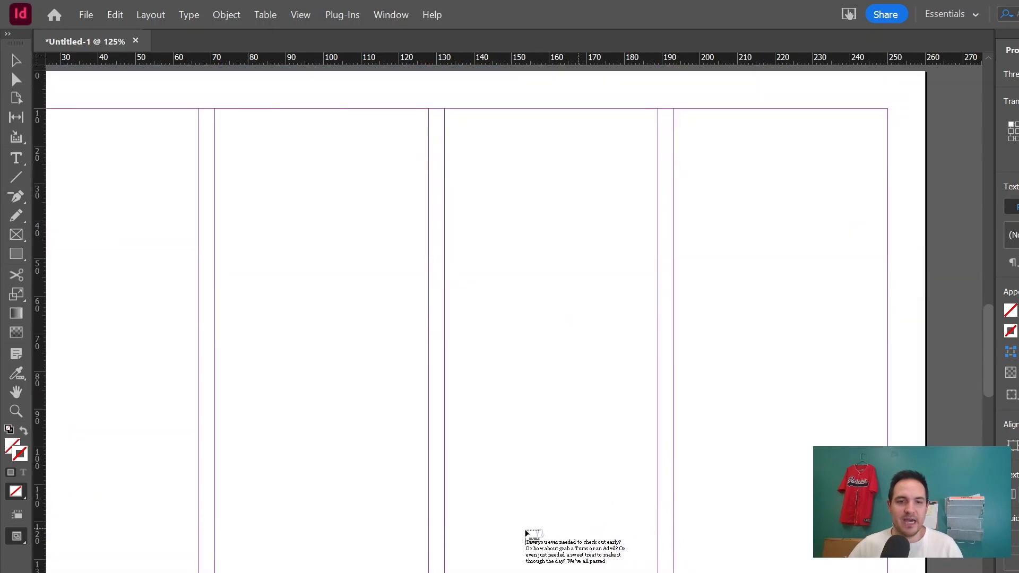
pyautogui.hscroll(-10, 364, 430)
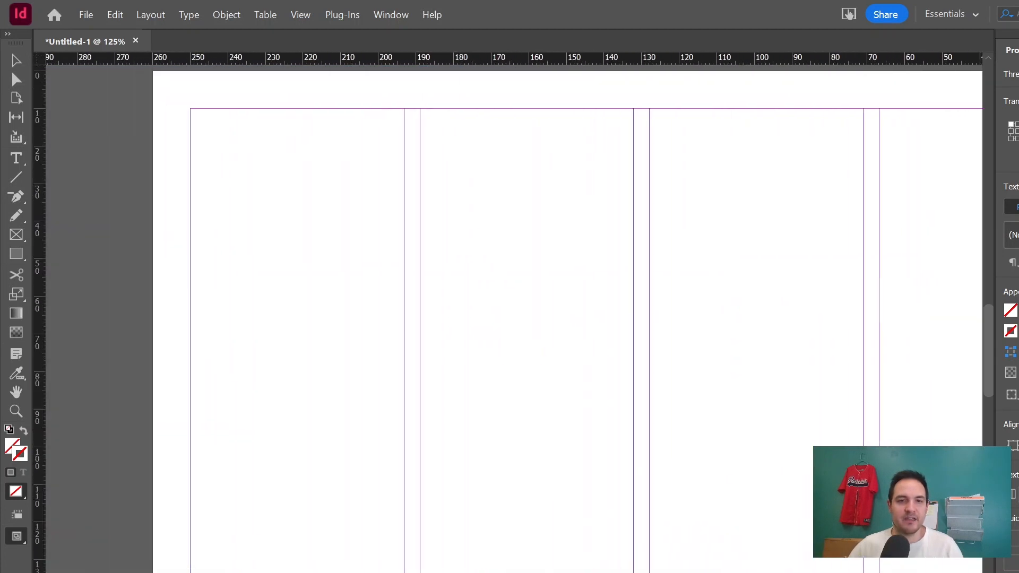
pyautogui.click(291, 296)
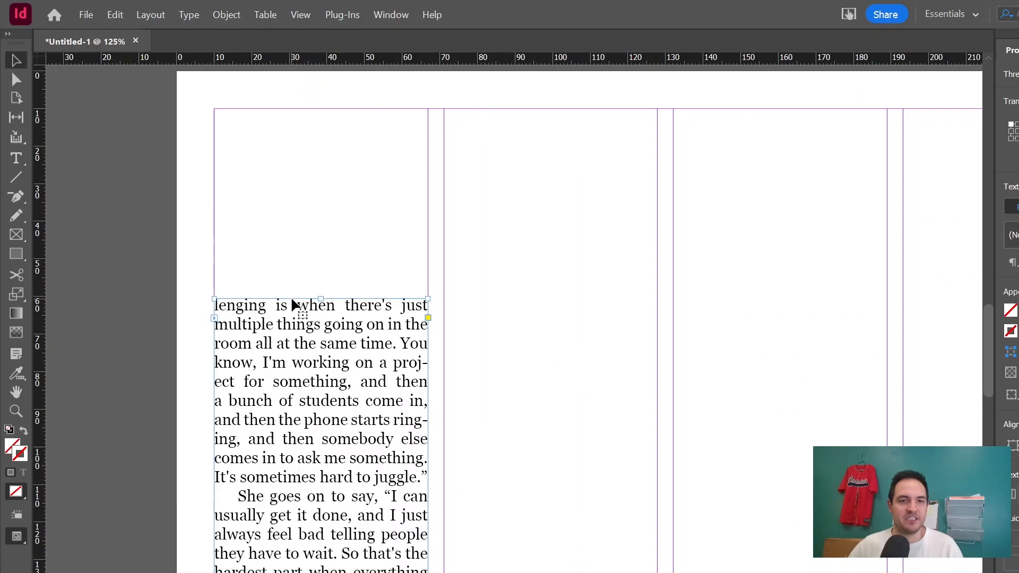
pyautogui.moveTo(302, 374); pyautogui.dragTo(302, 286)
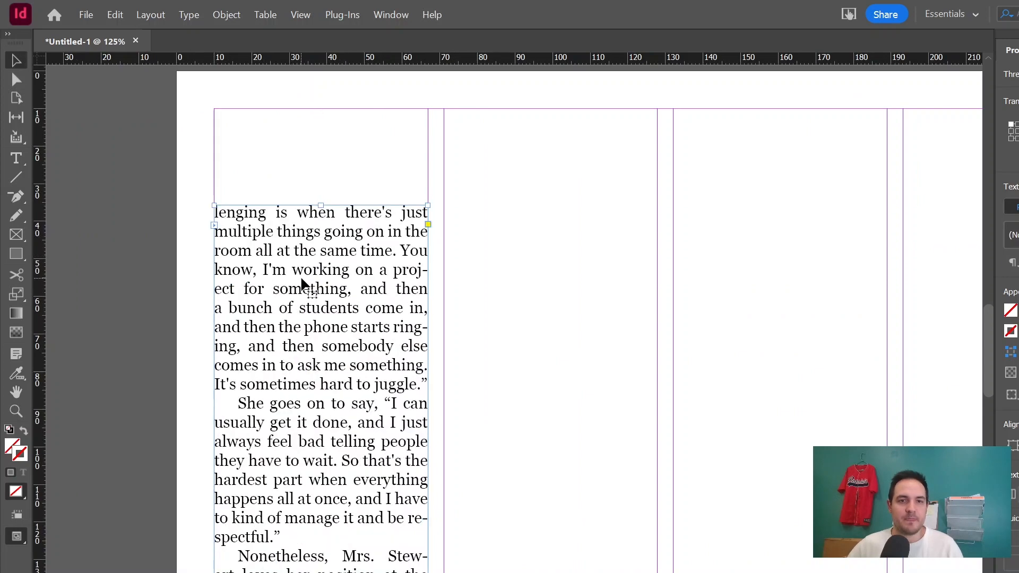
pyautogui.scroll(-15, 318, 287)
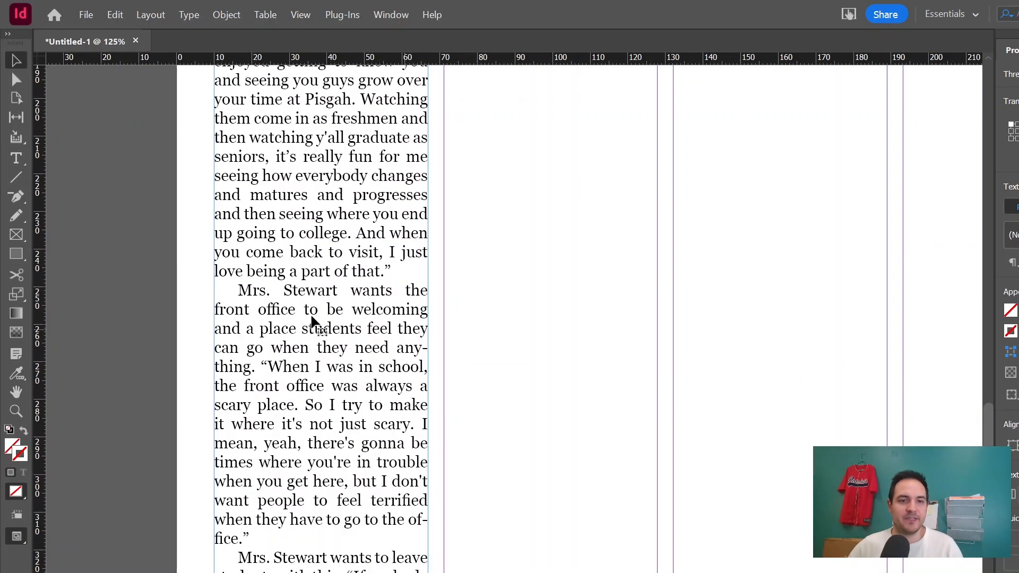
pyautogui.moveTo(318, 332); pyautogui.dragTo(321, 398)
pyautogui.scroll(20, 321, 398)
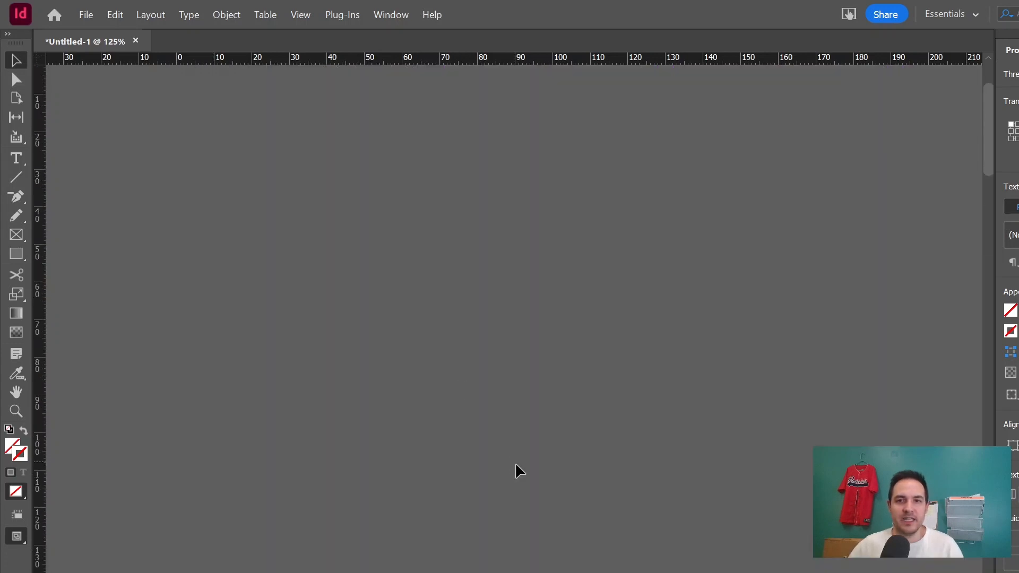
pyautogui.scroll(-5, 514, 462)
pyautogui.hscroll(15, 644, 537)
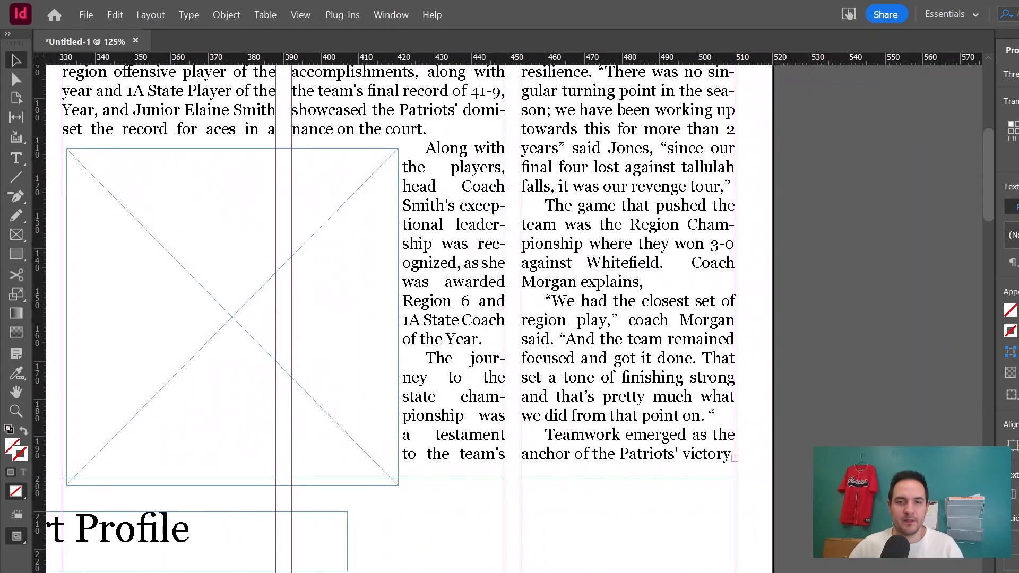
pyautogui.scroll(-10, 645, 537)
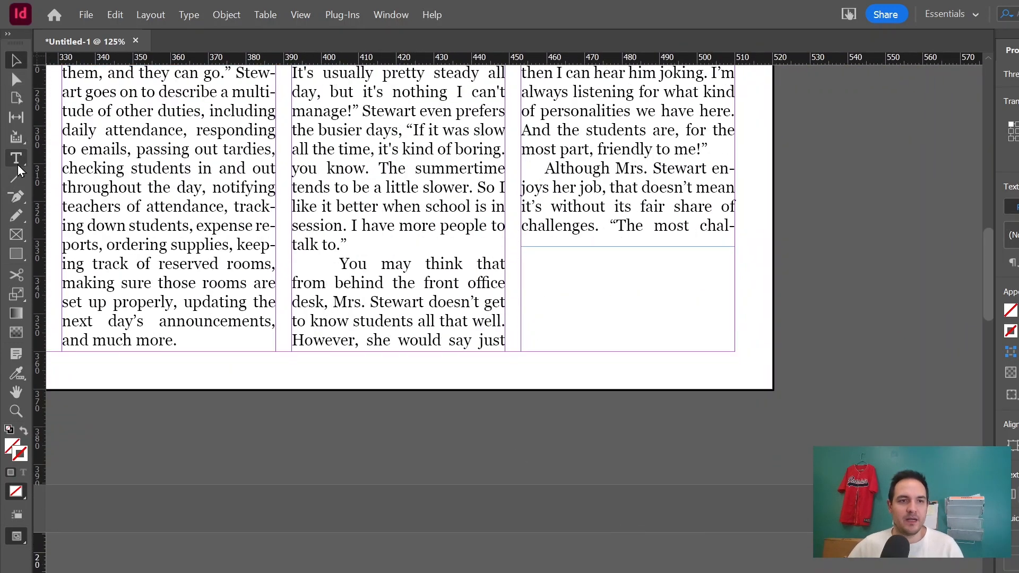
# Draw a text frame below the Mrs. Stewart article's fourth column and enter "Continued on page 2".
pyautogui.click(17, 162)
pyautogui.moveTo(544, 267); pyautogui.dragTo(713, 316)
pyautogui.write('Co')
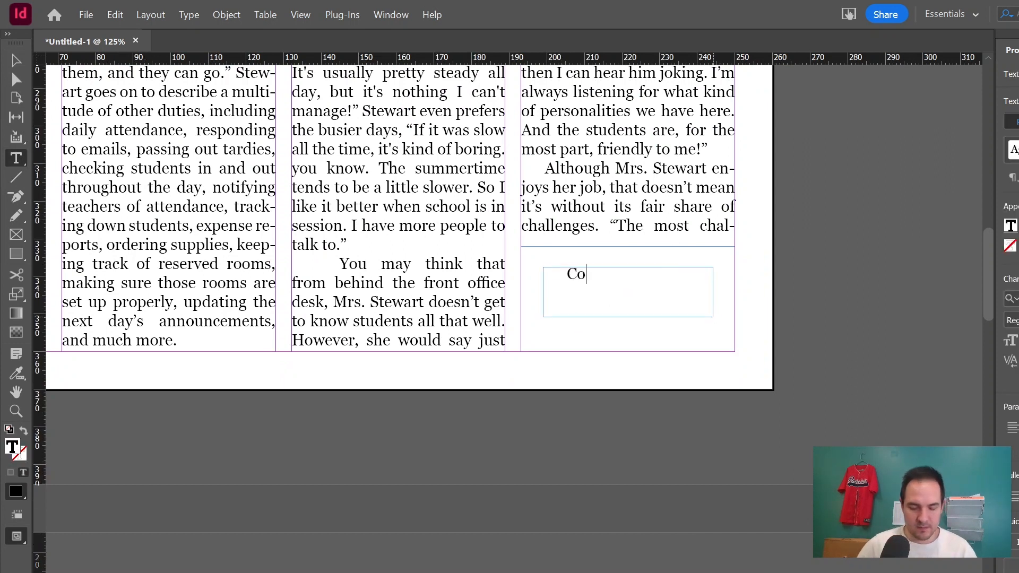
pyautogui.write('ntinued on next')
pyautogui.press('BackSpace')
pyautogui.press('BackSpace')
pyautogui.press('BackSpace')
pyautogui.press('BackSpace')
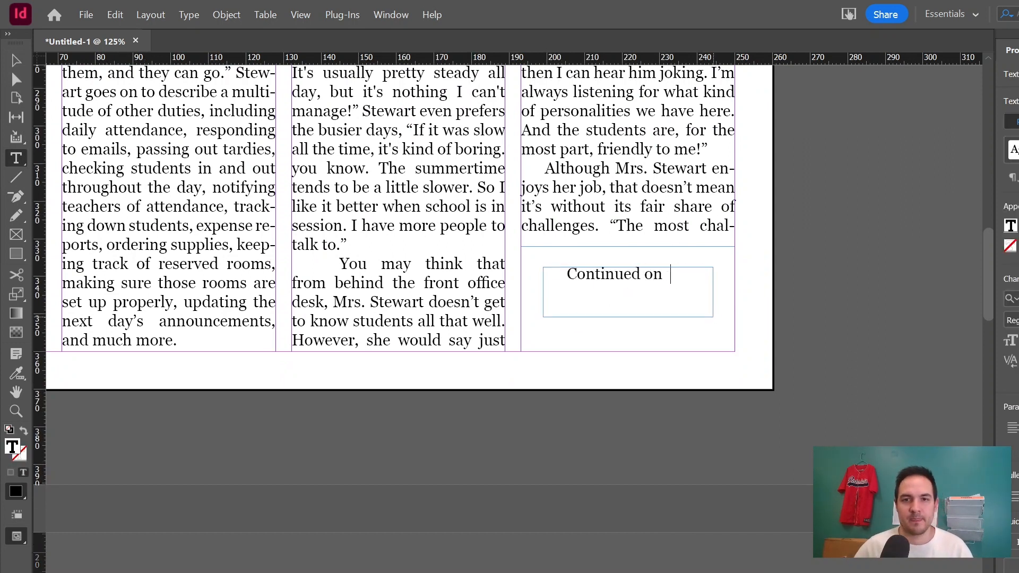
pyautogui.write('page 2')
pyautogui.hotkey('ctrl', 'a')
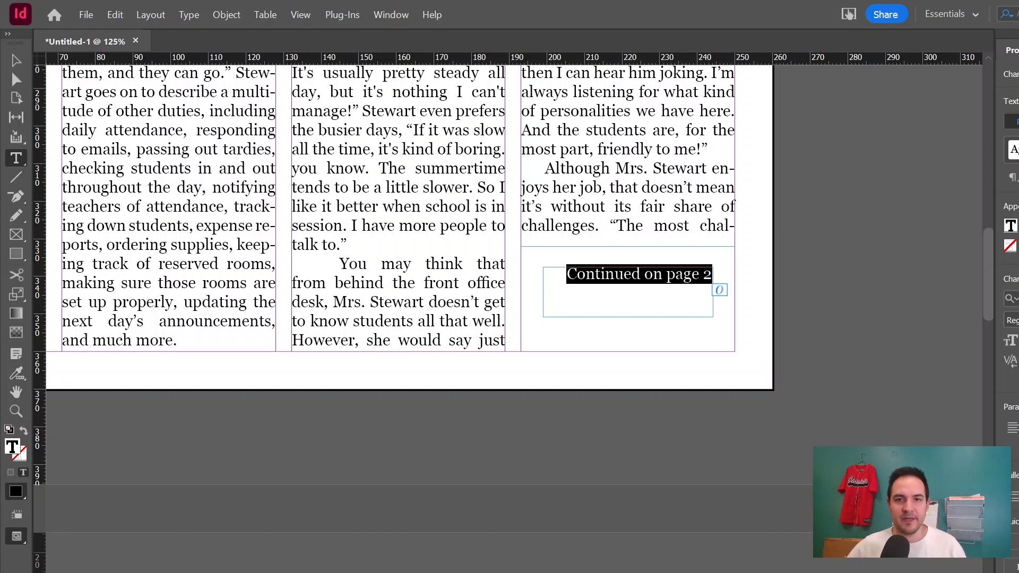
# Make the jump line bold italic, then widen its frame and move it up under the column.
pyautogui.hotkey('ctrl', 'shift', 'b')
pyautogui.hotkey('ctrl', 'shift', 'i')
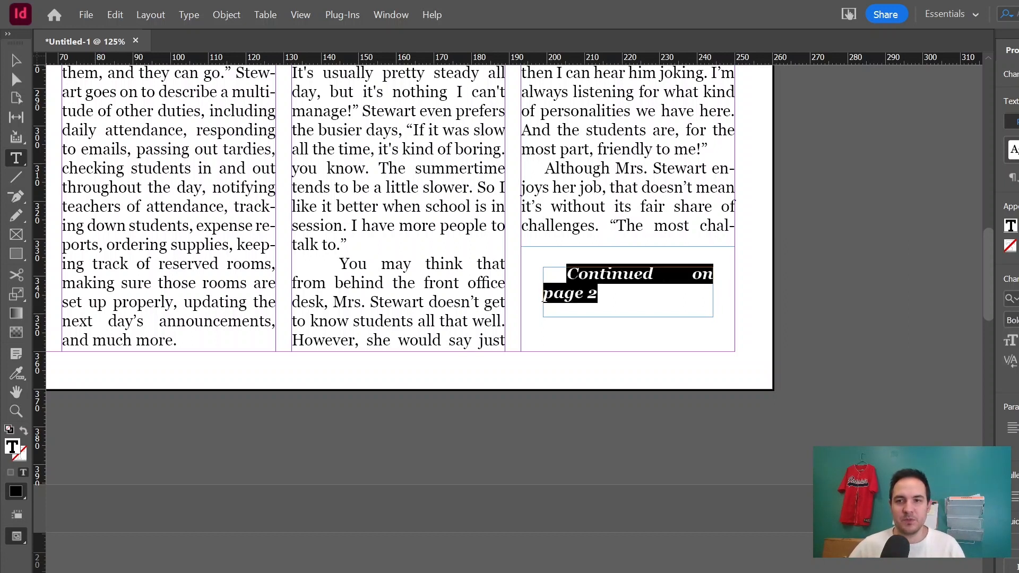
pyautogui.press('Escape')
pyautogui.moveTo(542, 293); pyautogui.dragTo(492, 292)
pyautogui.moveTo(557, 282); pyautogui.dragTo(564, 276)
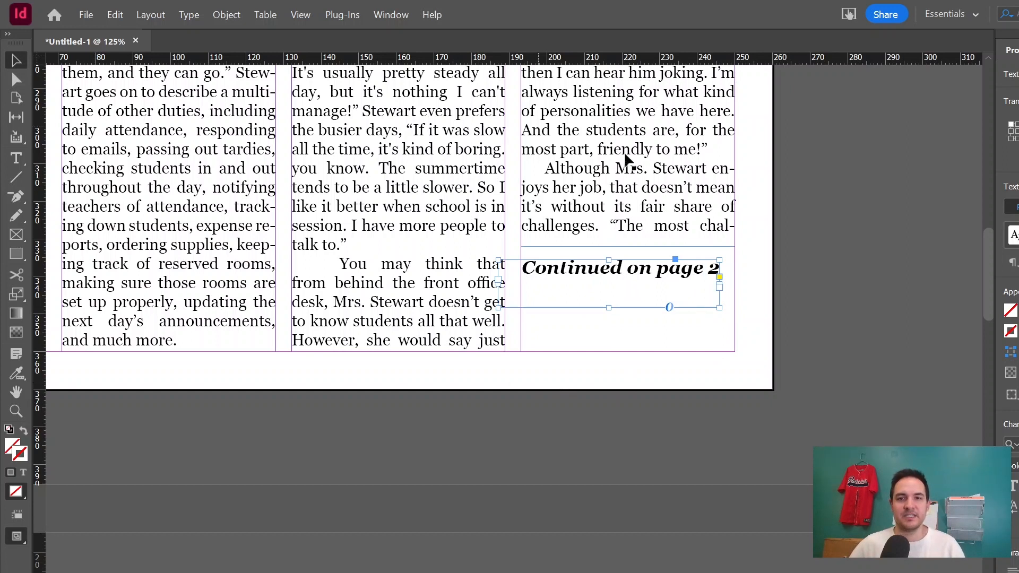
# Undo the last three edits to the next page's "Profile" heading and shorten its frame.
pyautogui.scroll(-5, 231, 337)
pyautogui.scroll(5, 232, 338)
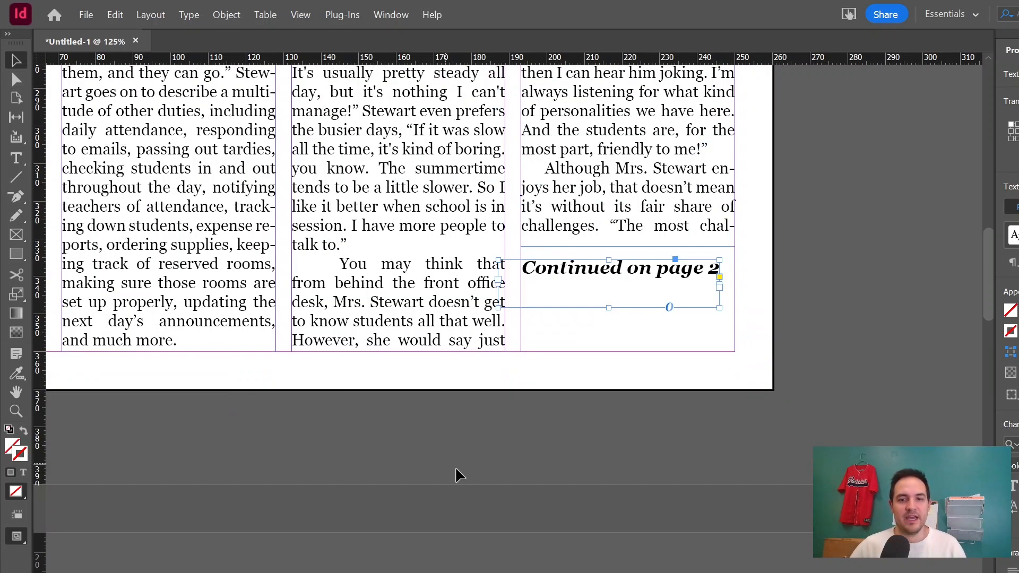
pyautogui.scroll(-5, 456, 468)
pyautogui.hscroll(-5, 455, 468)
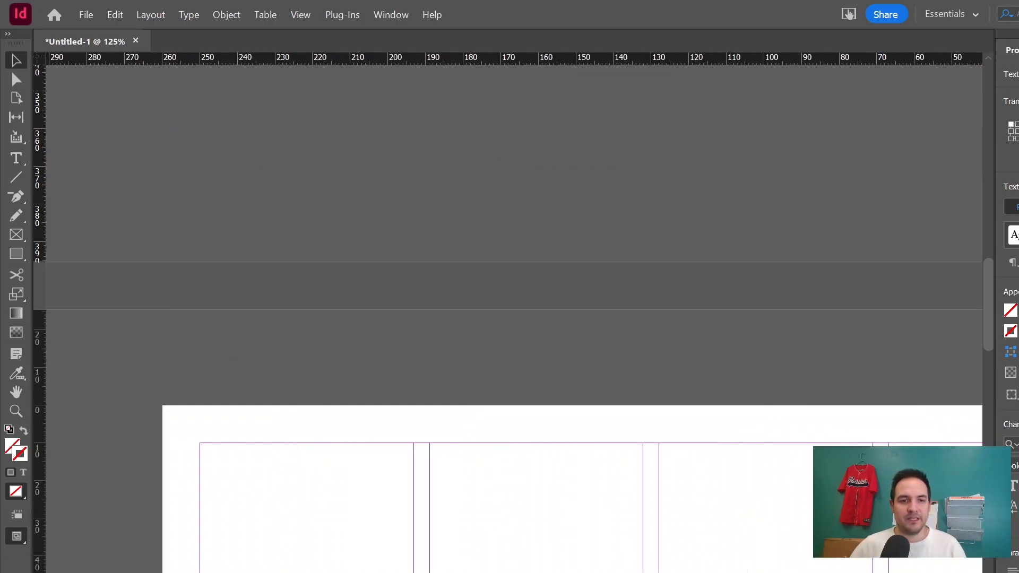
pyautogui.hscroll(-3, 473, 477)
pyautogui.scroll(-2, 472, 477)
pyautogui.hotkey('ctrl', 'z')
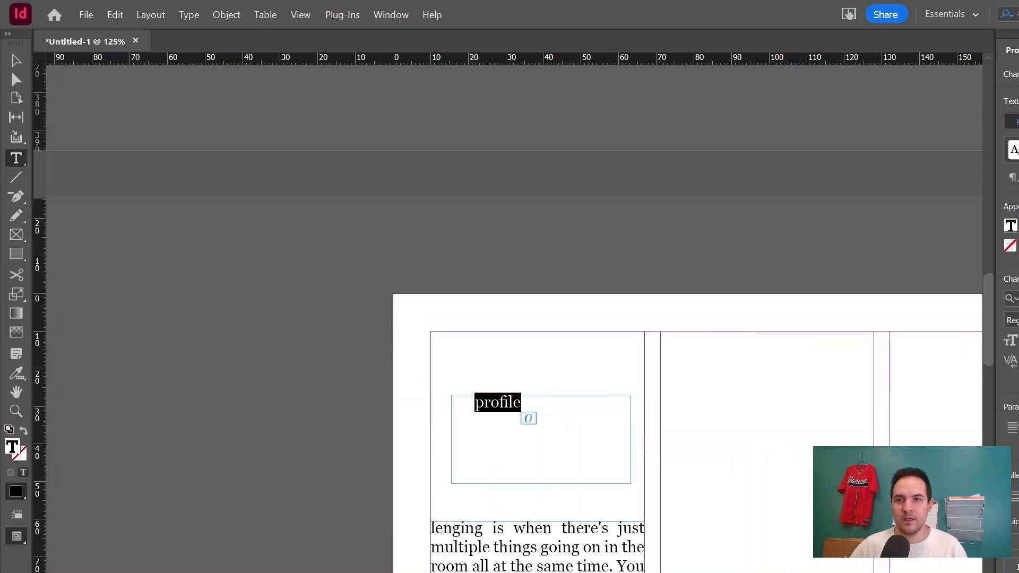
pyautogui.hotkey('ctrl', 'z')
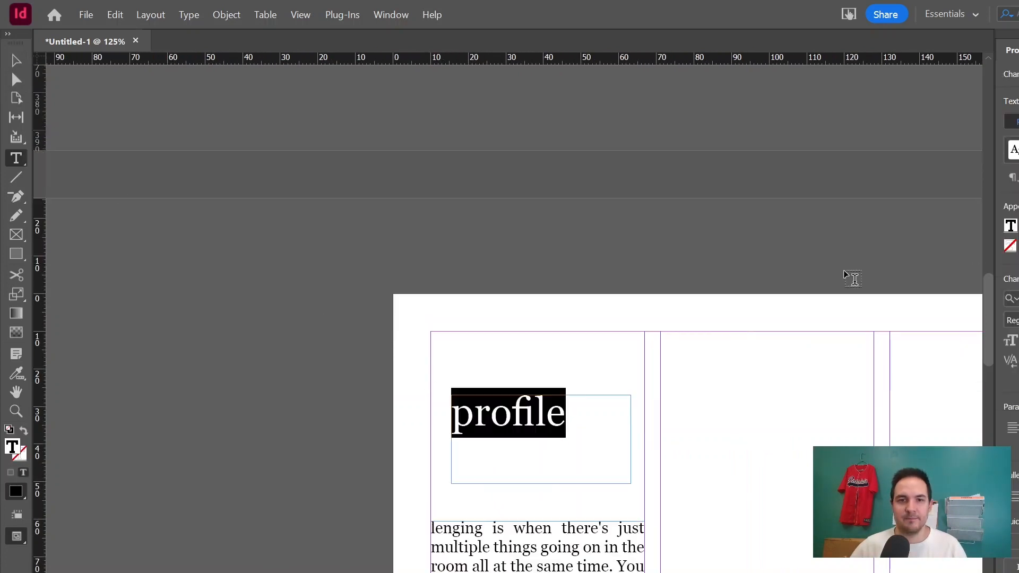
pyautogui.hotkey('ctrl', 'z')
pyautogui.press('Escape')
pyautogui.moveTo(541, 483); pyautogui.dragTo(541, 448)
# Draw a text frame below the "Profile" heading and enter "Continued from previous page".
pyautogui.click(16, 158)
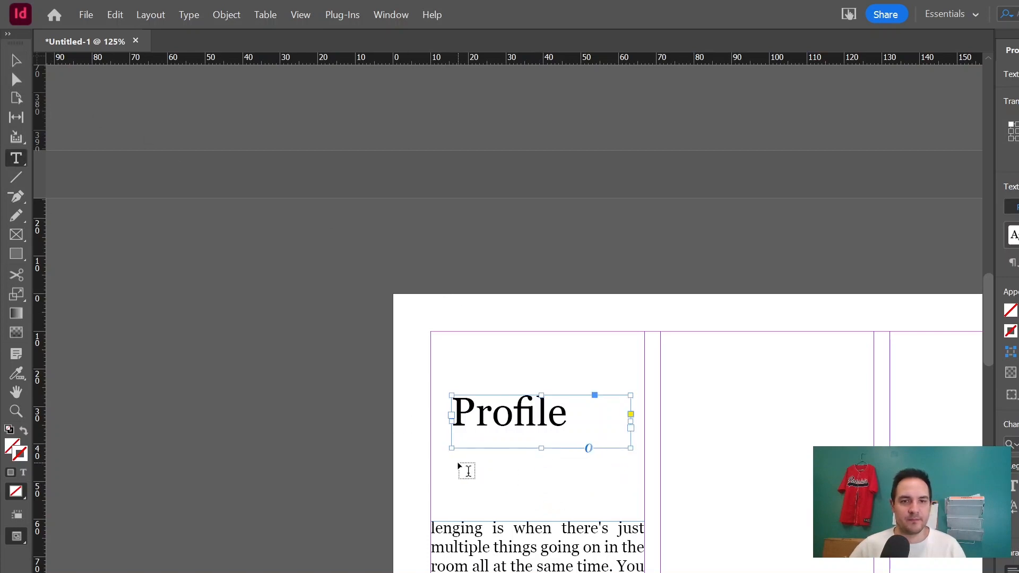
pyautogui.moveTo(458, 463); pyautogui.dragTo(588, 494)
pyautogui.write('Continued')
pyautogui.click(16, 61)
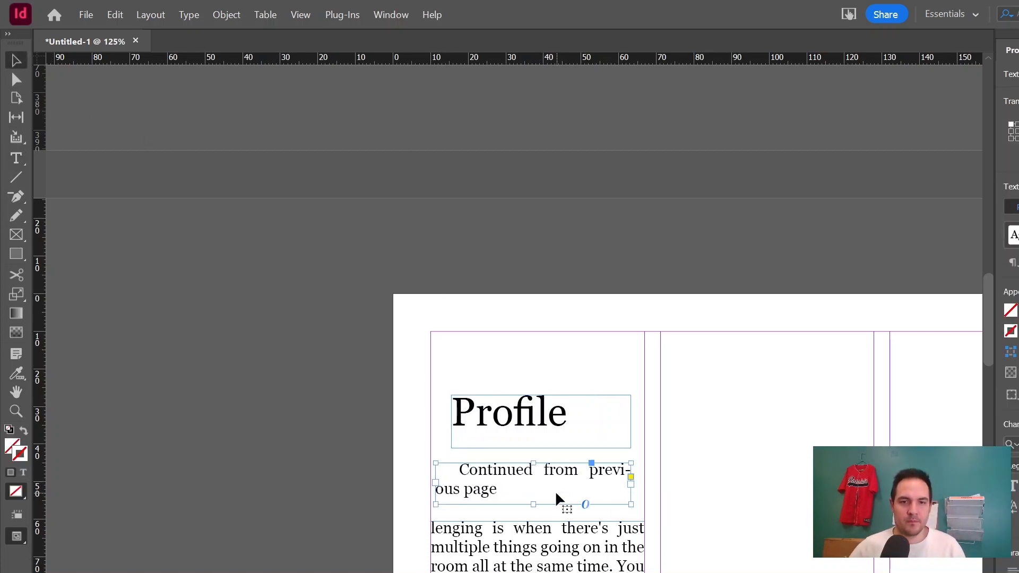
# Make the "Continued from previous page" line bold italic.
pyautogui.doubleClick(557, 496)
pyautogui.hotkey('ctrl', 'a')
pyautogui.click(1016, 320)
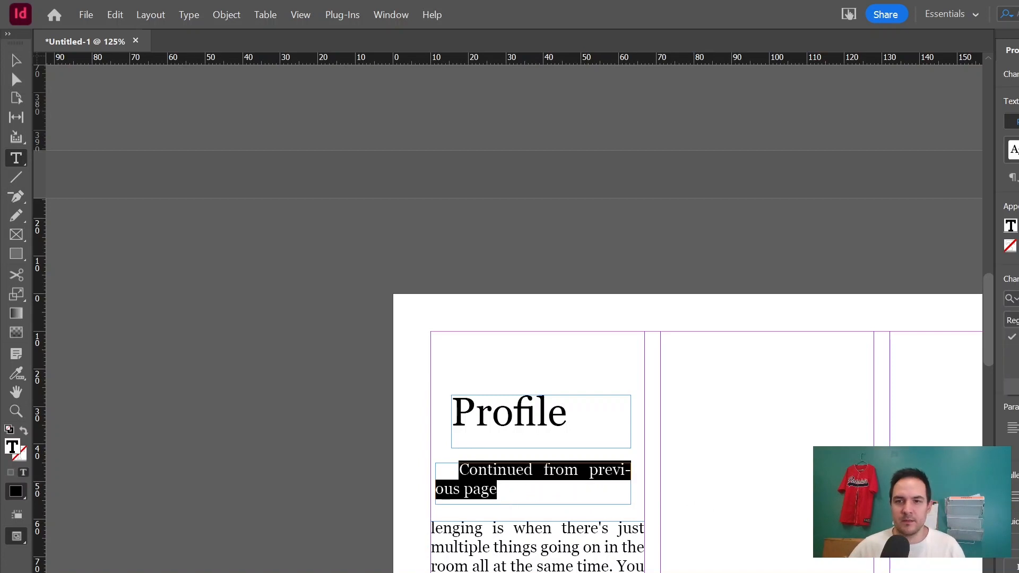
pyautogui.click(1015, 387)
pyautogui.click(439, 273)
pyautogui.click(16, 60)
# Review the continued Mrs. Stewart article across both pages of the spread.
pyautogui.scroll(-2, 609, 441)
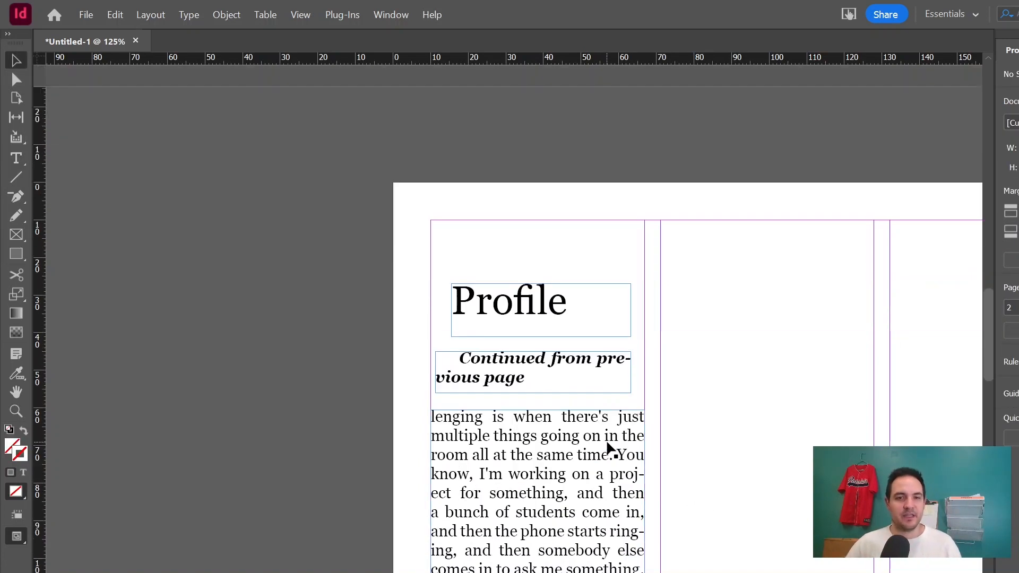
pyautogui.scroll(-1, 535, 355)
pyautogui.hotkey('ctrl', '-')
pyautogui.hotkey('ctrl', '-')
pyautogui.hotkey('ctrl', '-')
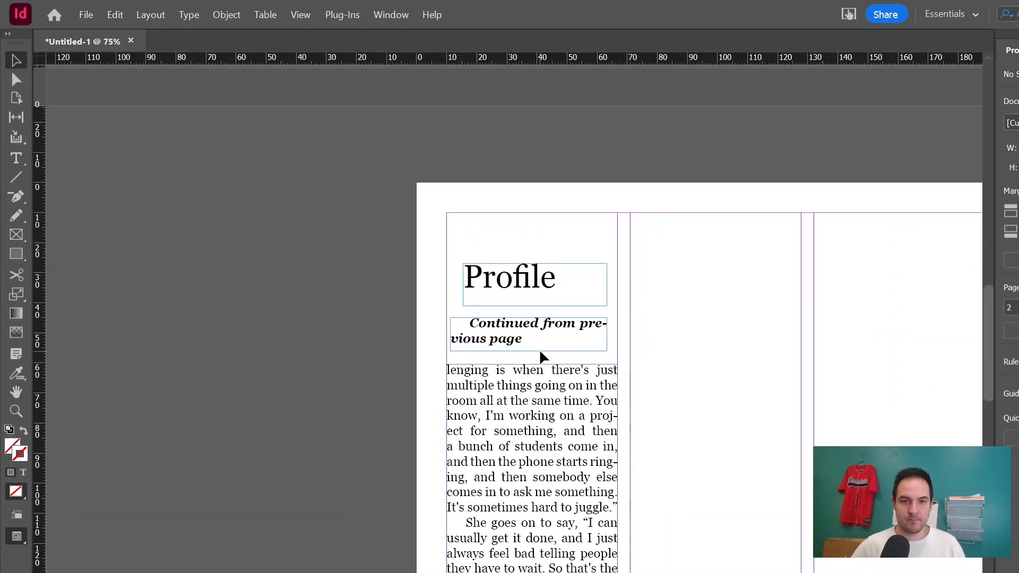
pyautogui.scroll(-1, 541, 347)
pyautogui.scroll(8, 552, 345)
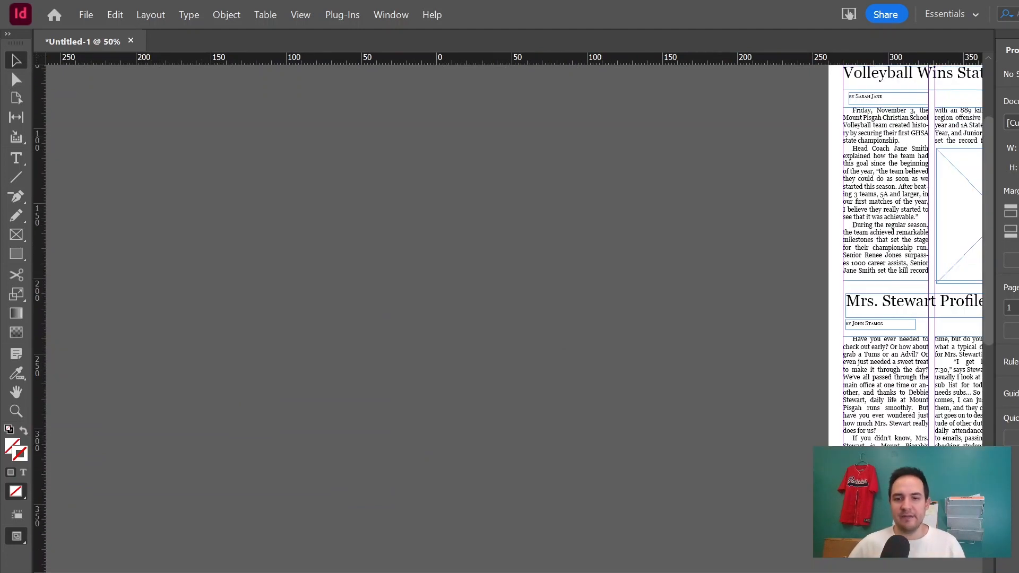
pyautogui.hscroll(10, 515, 295)
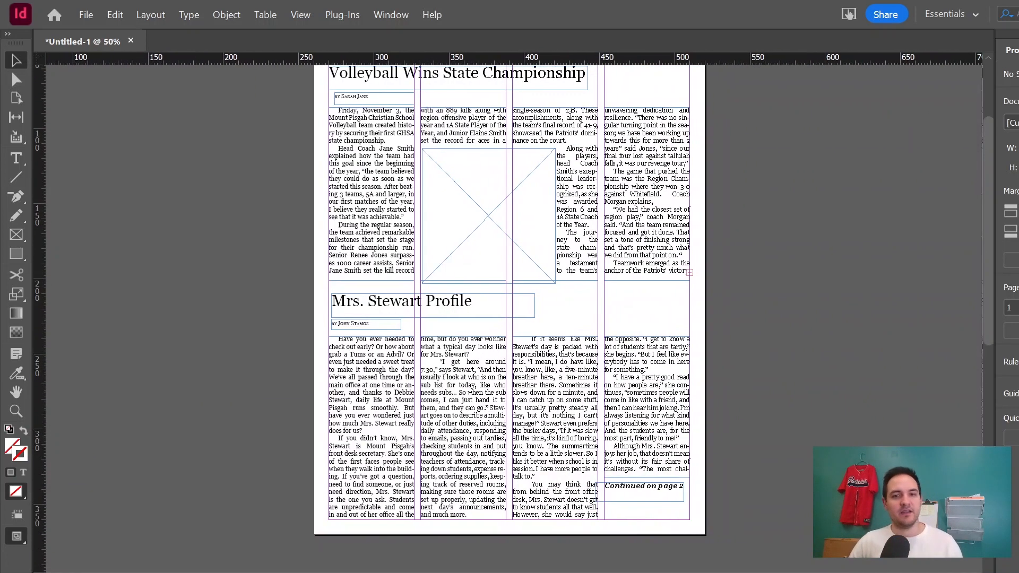
pyautogui.hscroll(-2, 514, 295)
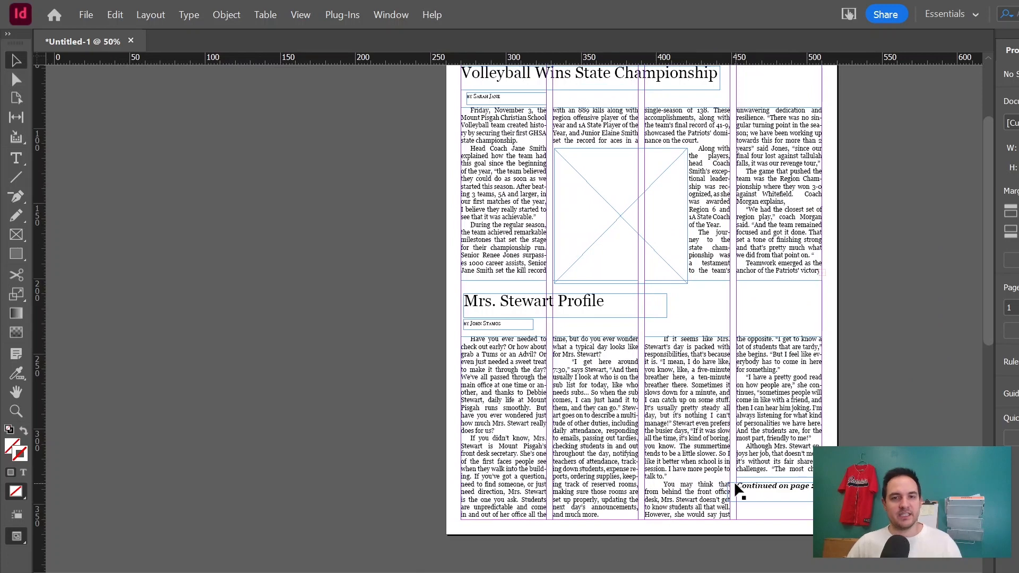
pyautogui.scroll(-10, 734, 480)
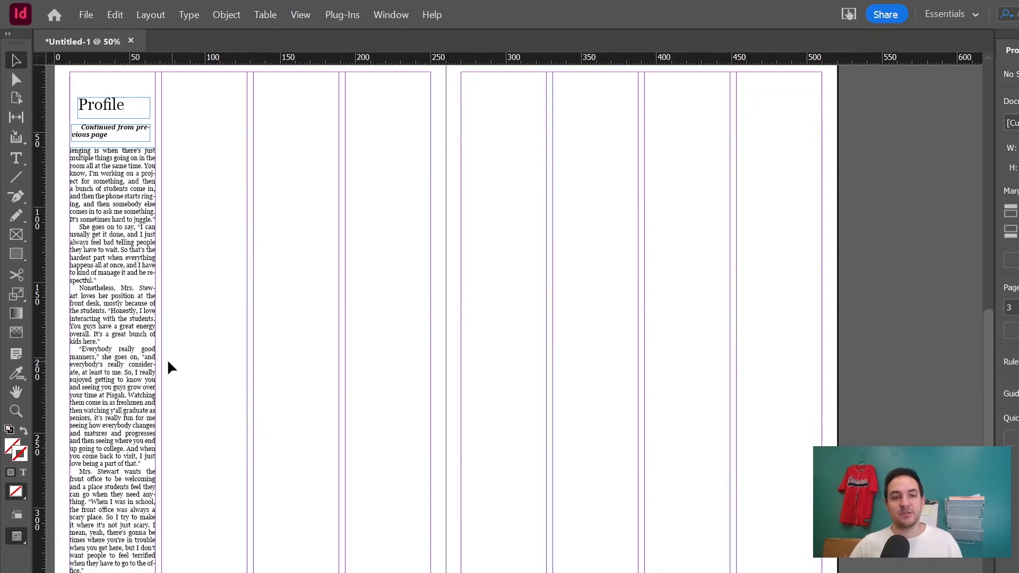
pyautogui.scroll(3, 607, 355)
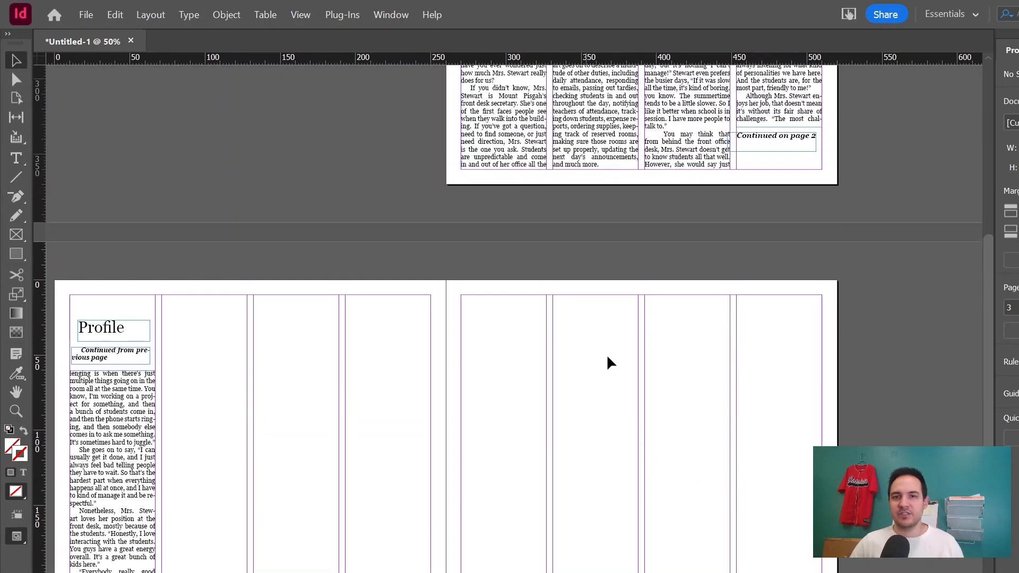
pyautogui.scroll(3, 743, 329)
pyautogui.scroll(5, 869, 296)
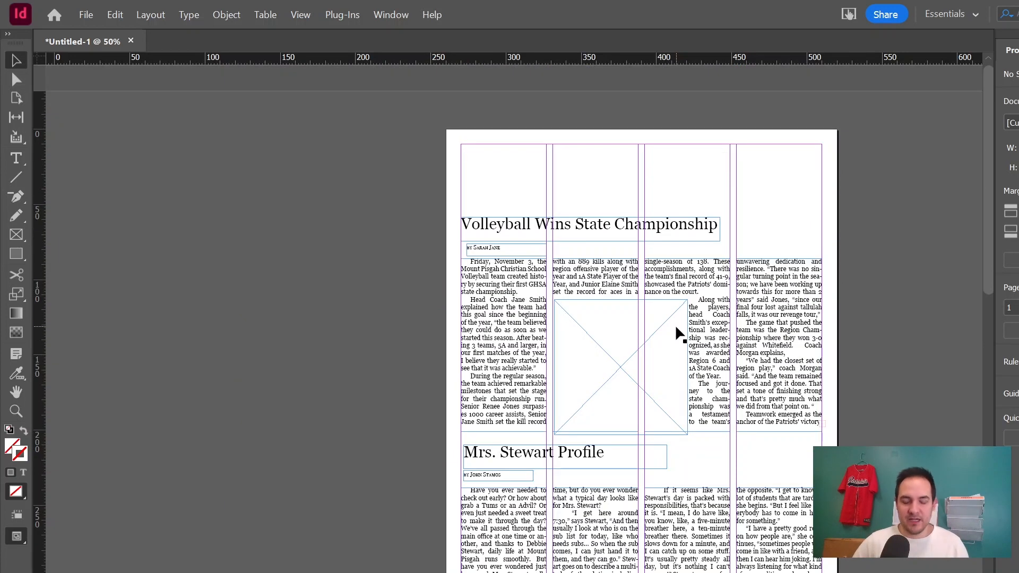
# Place the photo IMG_6007 from the video folder into the volleyball article's image frame.
pyautogui.hotkey('ctrl', '=')
pyautogui.hotkey('ctrl', '=')
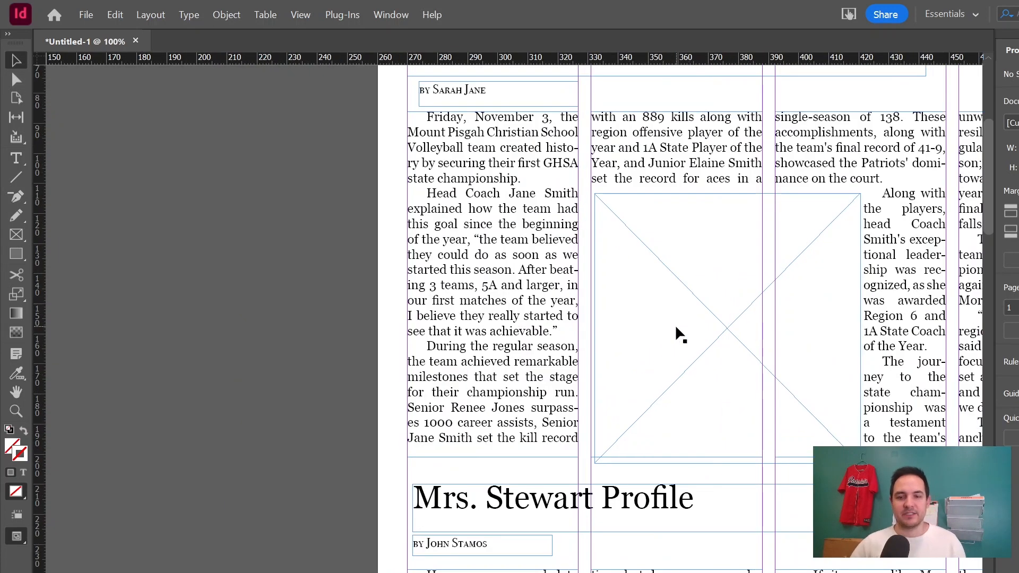
pyautogui.hscroll(3, 690, 313)
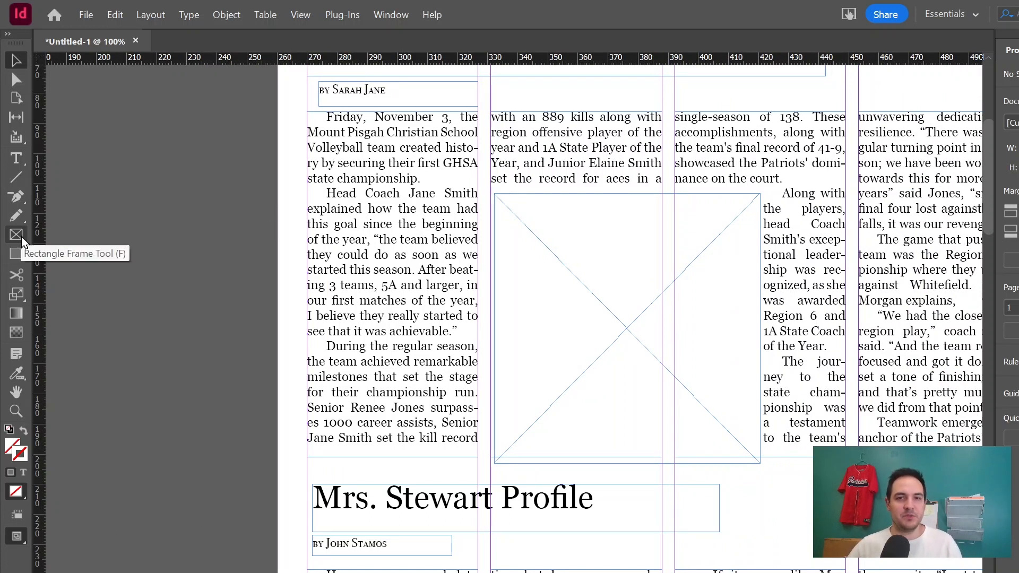
pyautogui.click(632, 315)
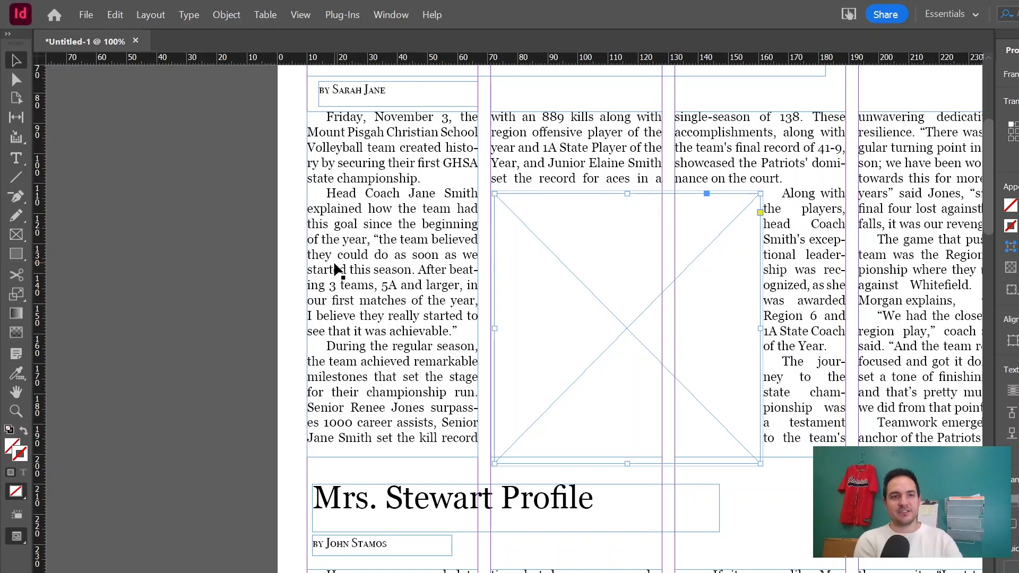
pyautogui.click(86, 15)
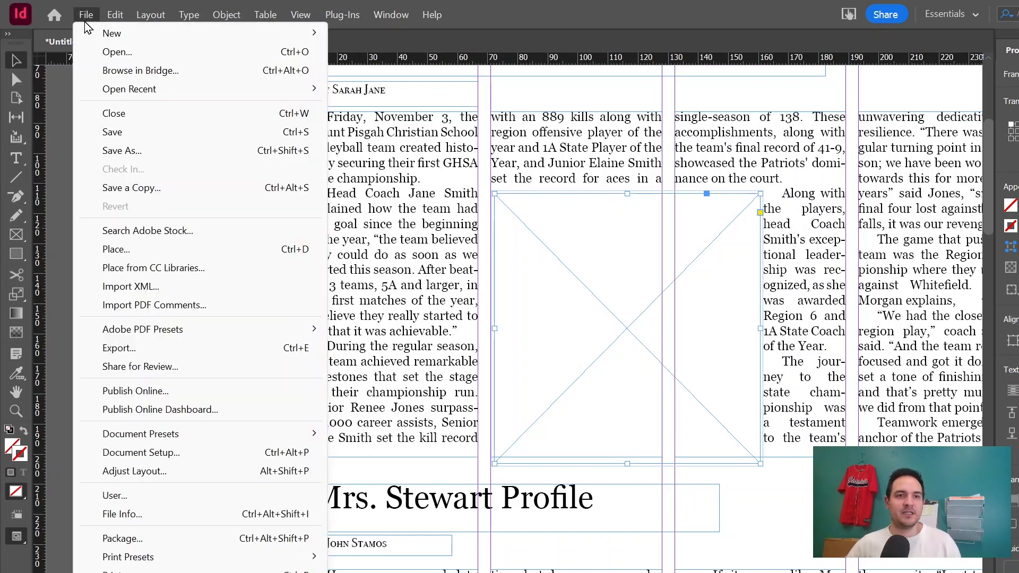
pyautogui.click(192, 249)
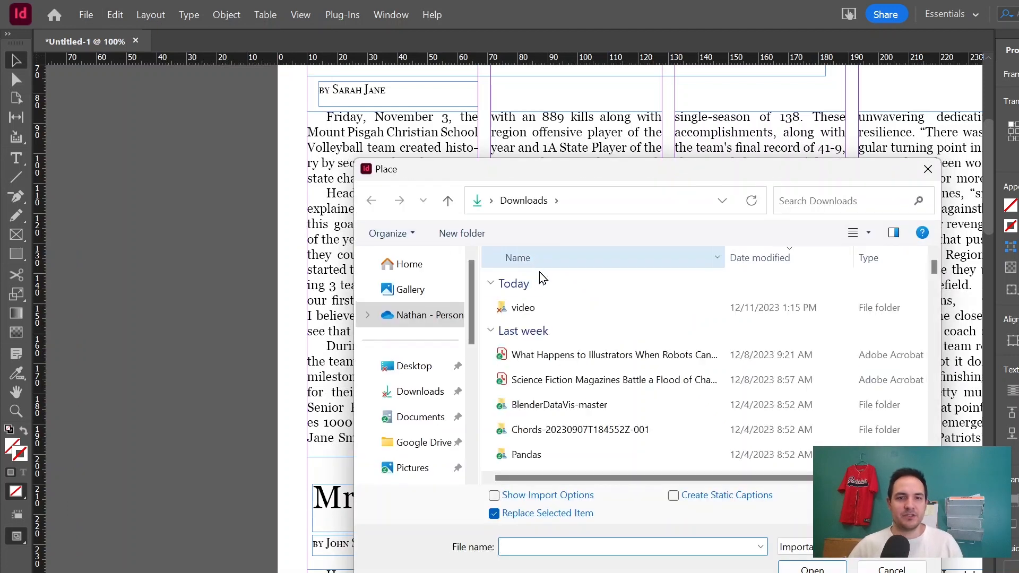
pyautogui.doubleClick(525, 308)
pyautogui.scroll(-1, 597, 340)
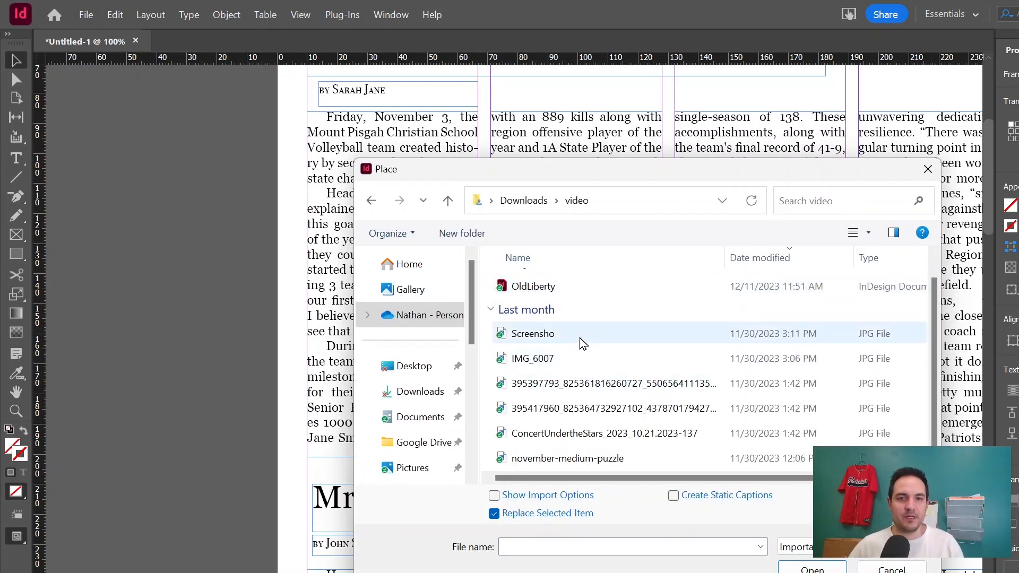
pyautogui.click(583, 367)
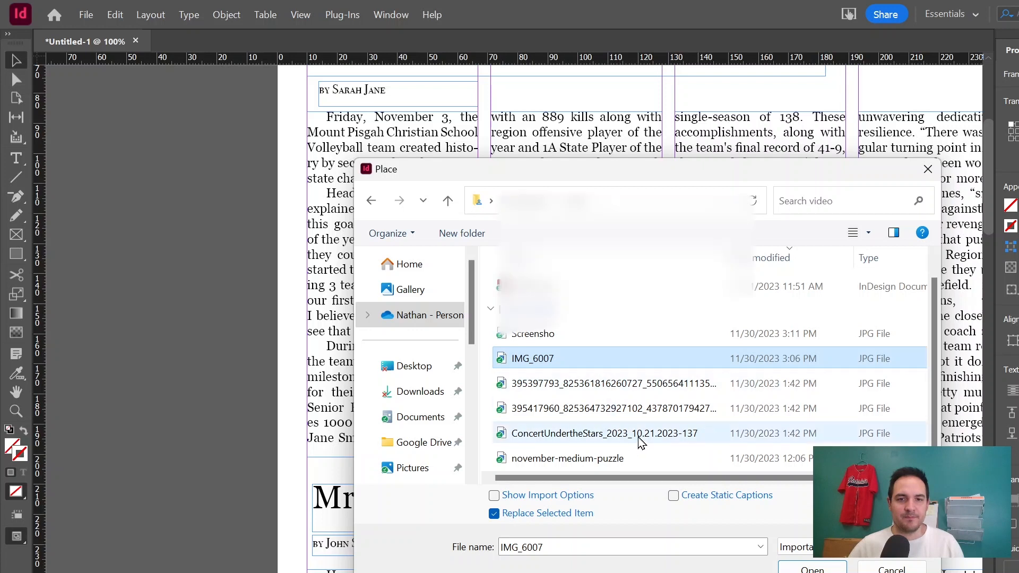
pyautogui.doubleClick(549, 366)
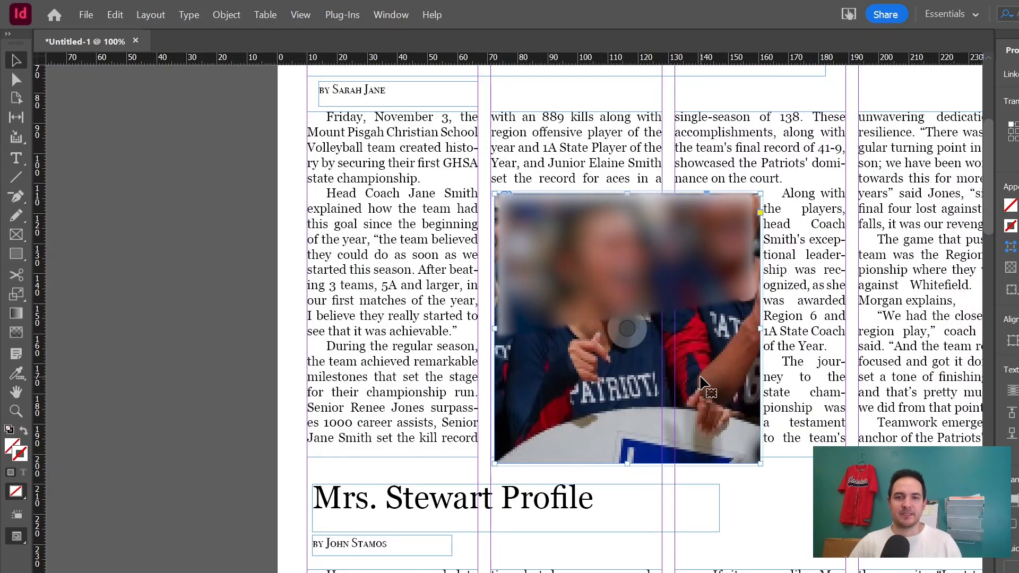
# Move the photo frame slightly up and fill the frame proportionally with the photo.
pyautogui.moveTo(680, 317)
pyautogui.mouseDown()
pyautogui.moveTo(691, 393)
pyautogui.moveTo(678, 319)
pyautogui.moveTo(691, 305)
pyautogui.mouseUp()
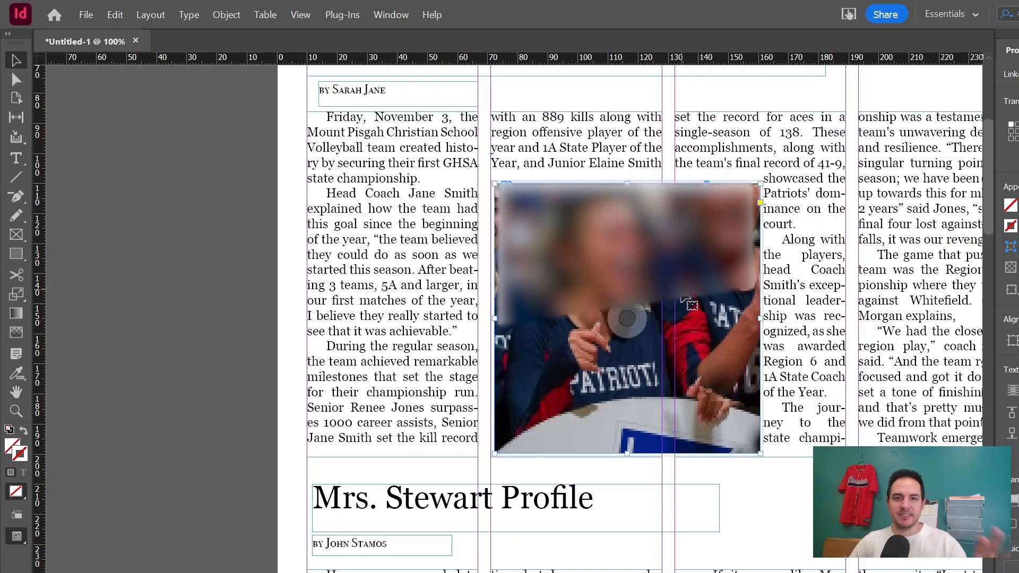
pyautogui.rightClick(682, 297)
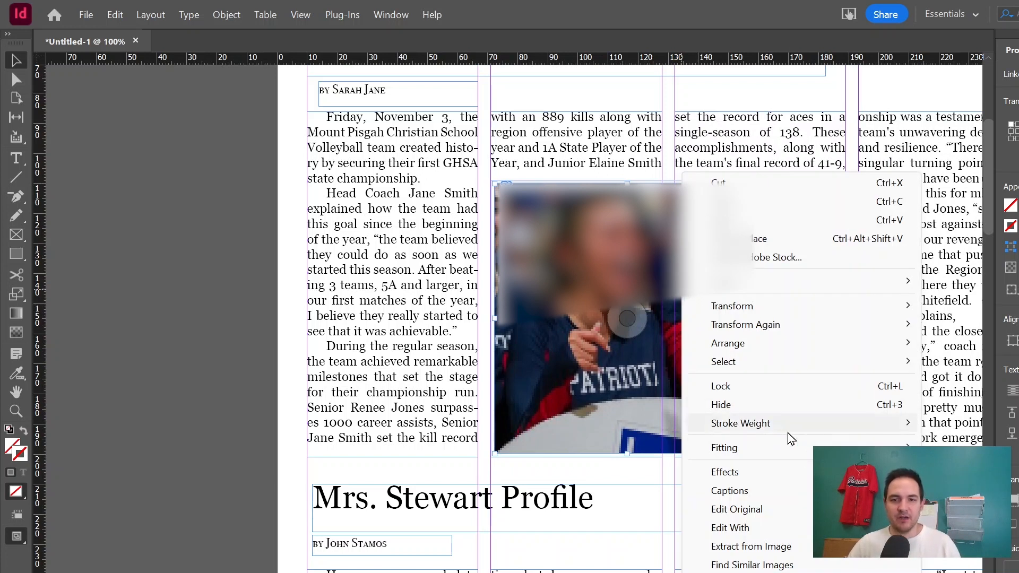
pyautogui.moveTo(788, 446)
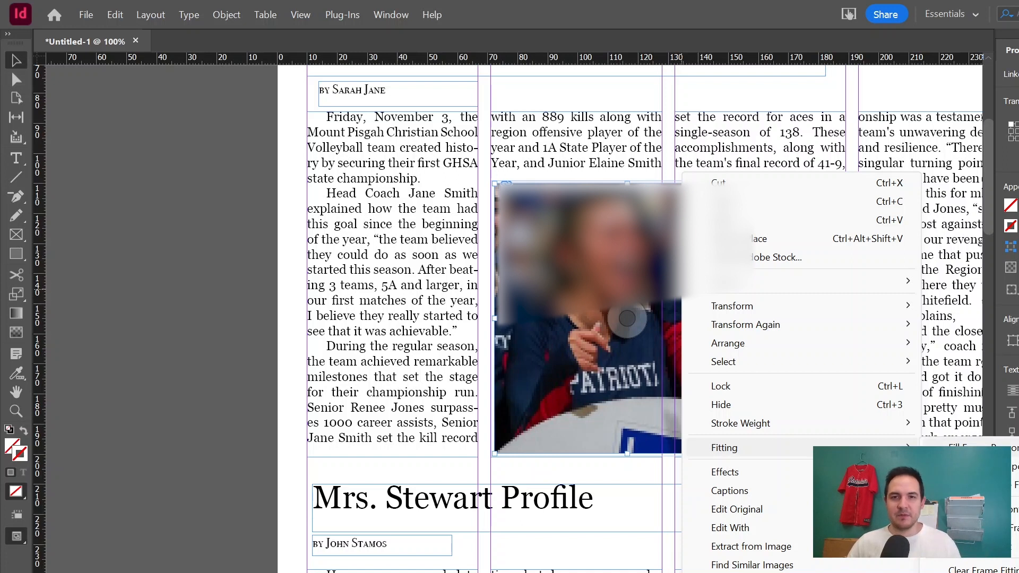
pyautogui.click(970, 450)
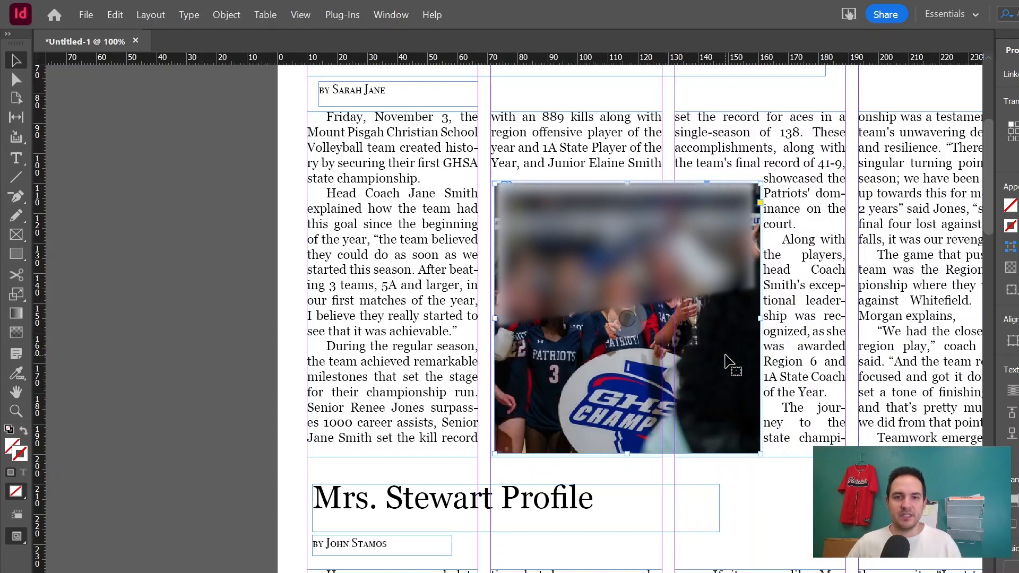
# Fit the photo's content proportionally within its frame.
pyautogui.rightClick(725, 356)
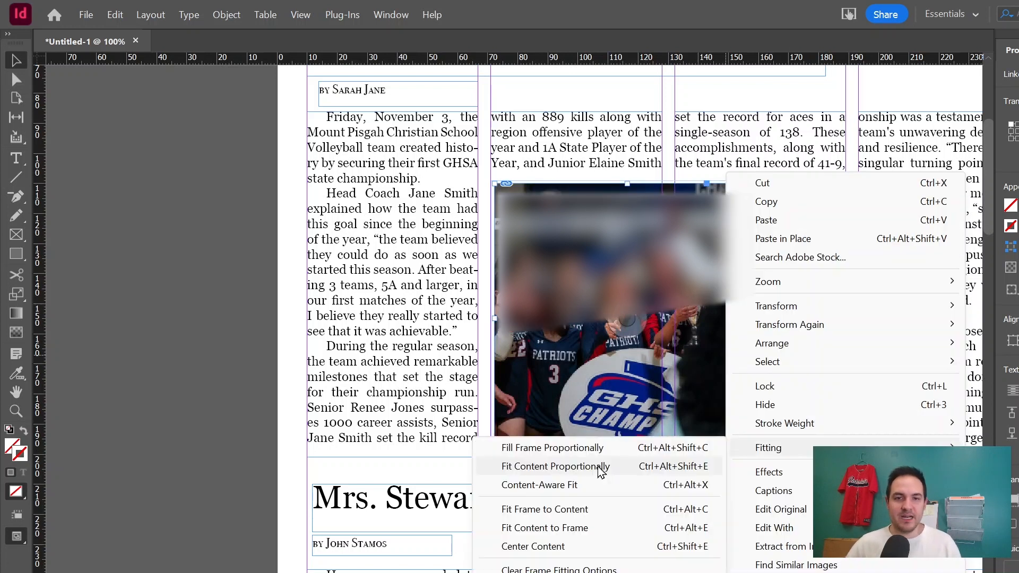
pyautogui.click(601, 467)
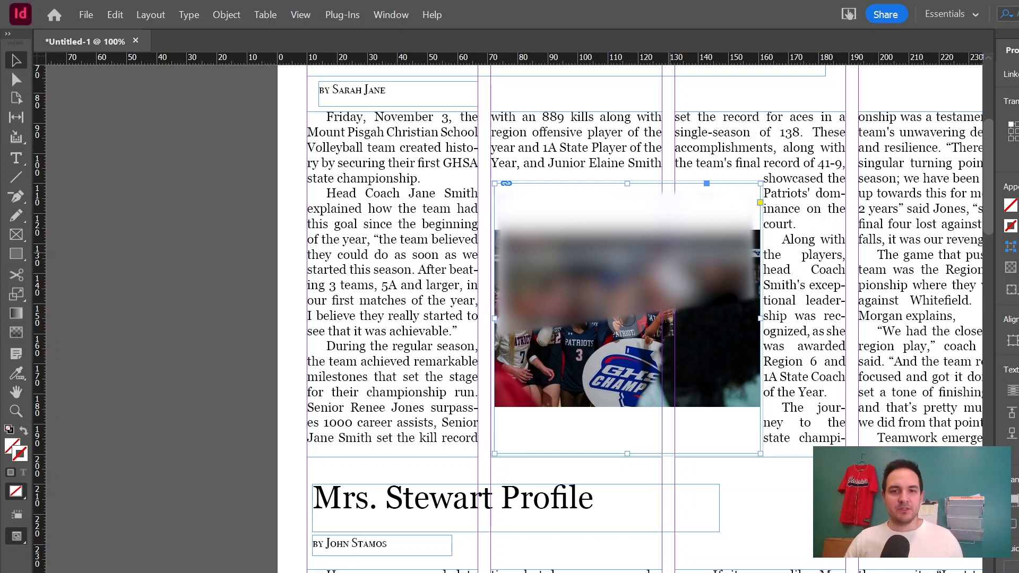
# Fill the volleyball photo frame proportionally with the photo and nudge the frame slightly up and left.
pyautogui.rightClick(672, 175)
pyautogui.moveTo(789, 451)
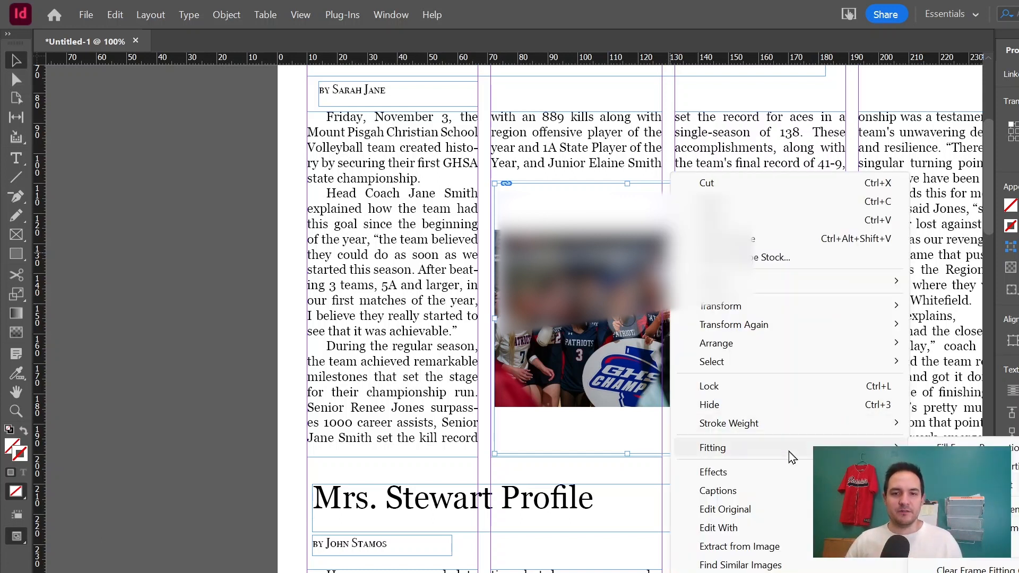
pyautogui.click(958, 448)
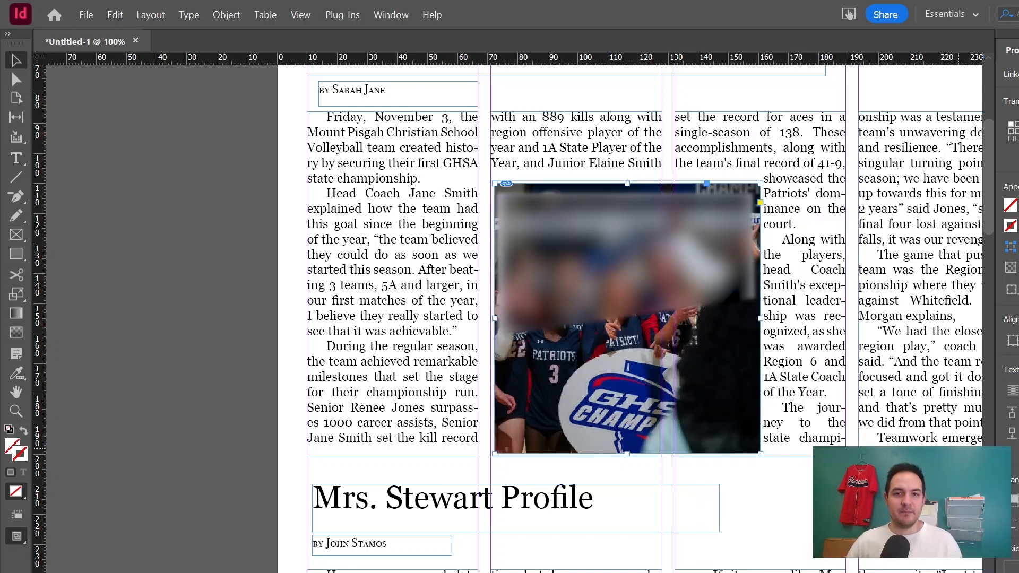
pyautogui.click(185, 277)
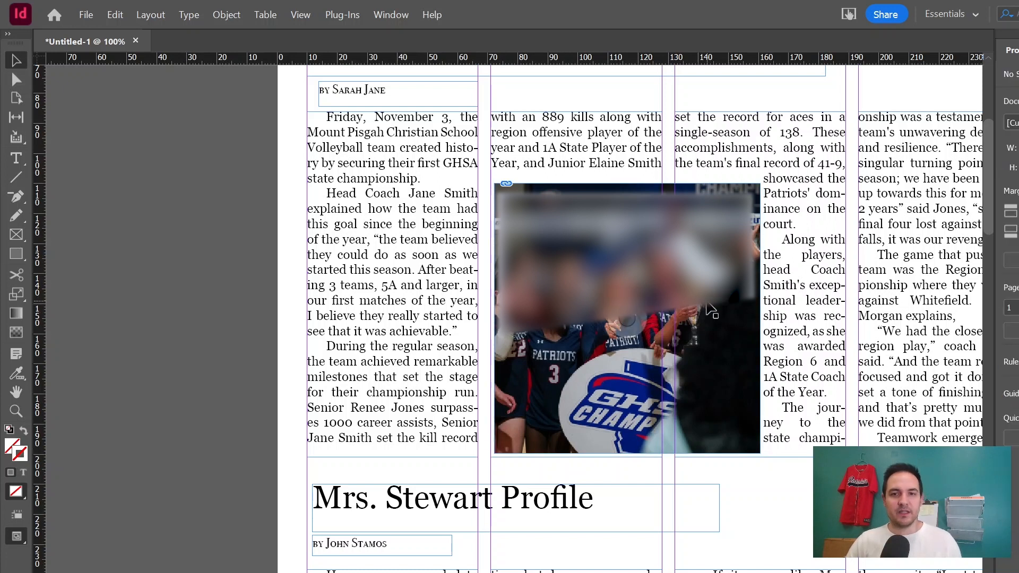
pyautogui.moveTo(695, 309); pyautogui.dragTo(688, 307)
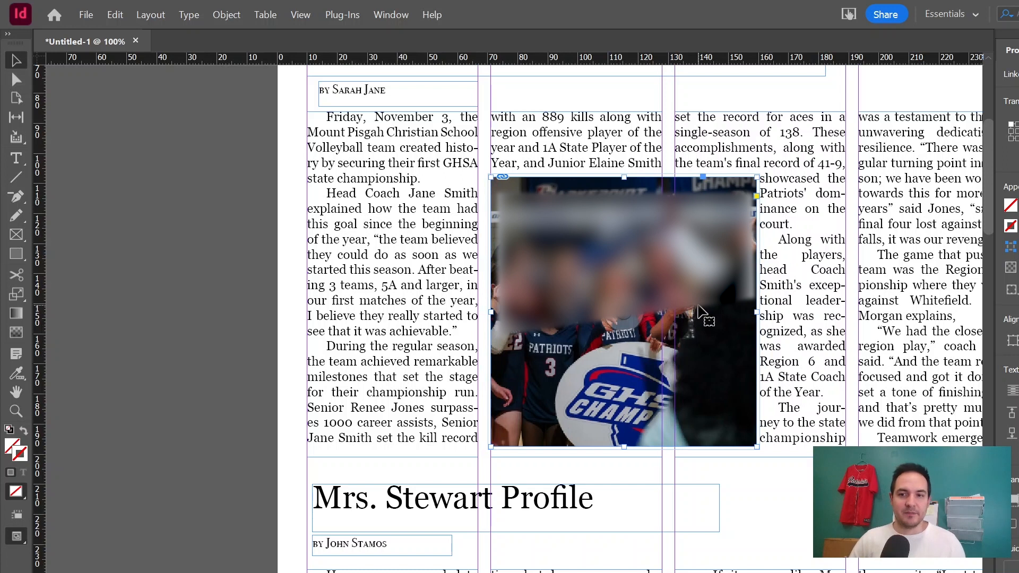
pyautogui.rightClick(698, 310)
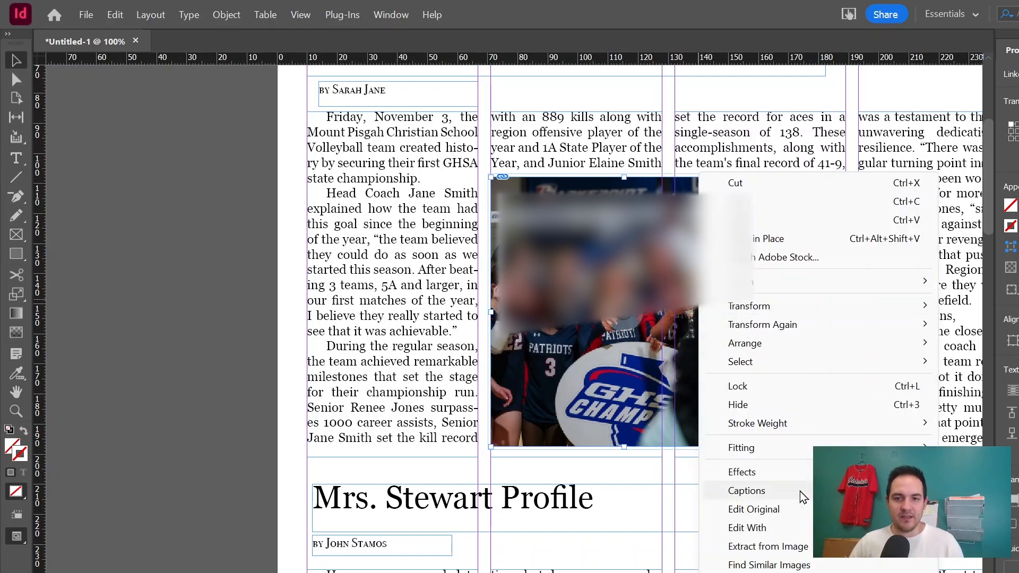
pyautogui.moveTo(801, 489)
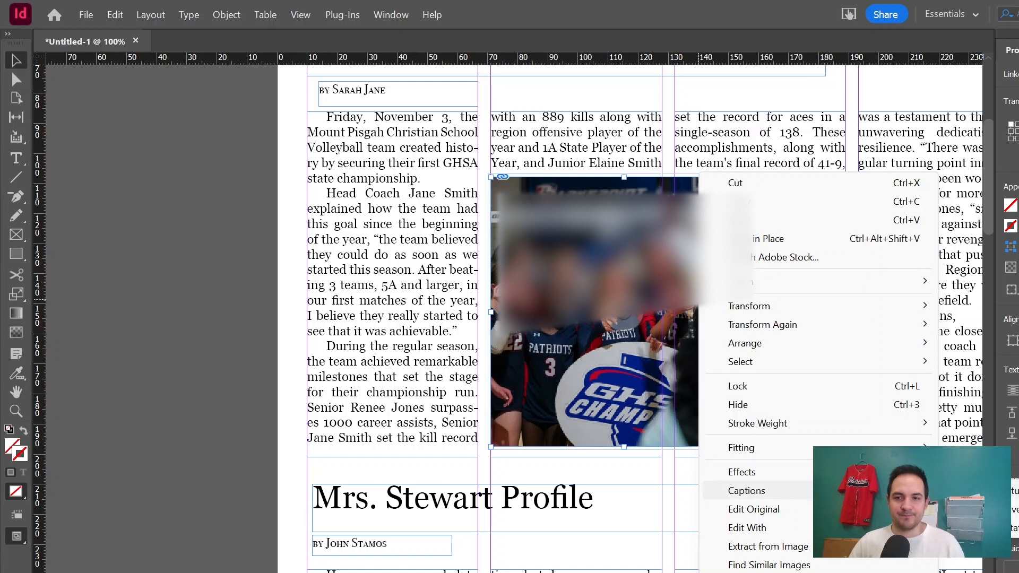
pyautogui.click(980, 491)
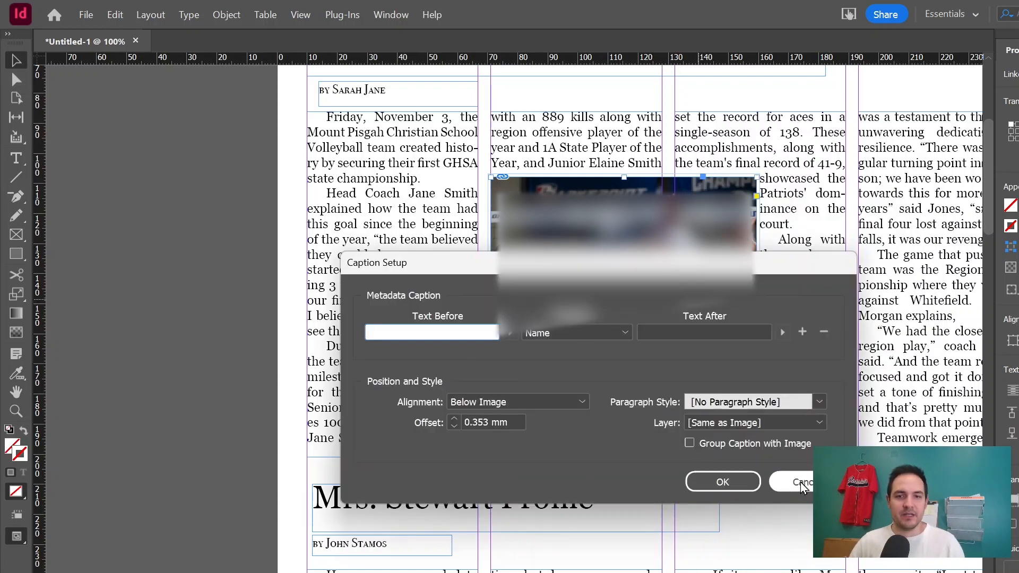
pyautogui.press('Escape')
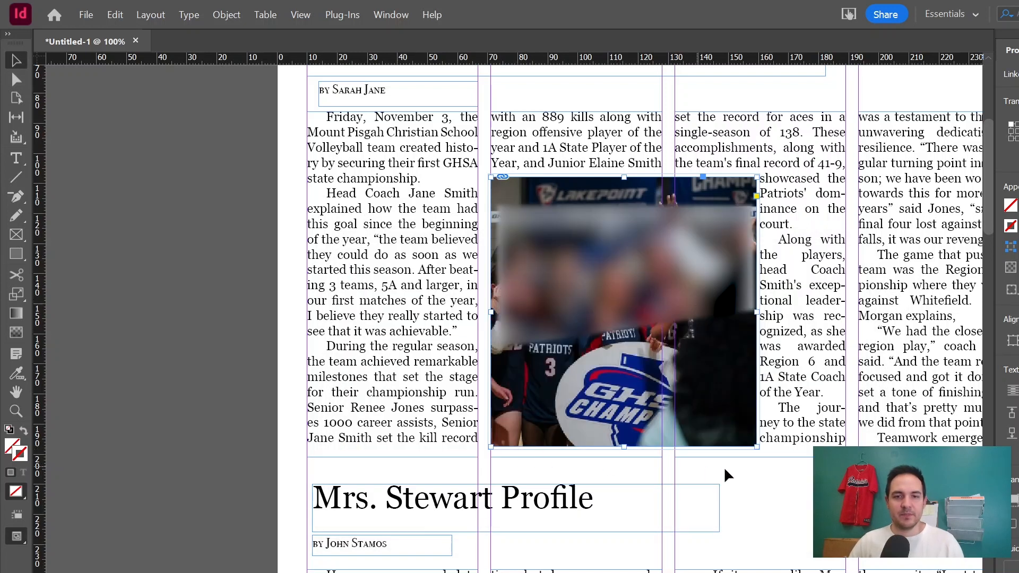
# Draw a horizontal rule from the left margin between the volleyball article and the Mrs. Stewart Profile headline.
pyautogui.press('\\')
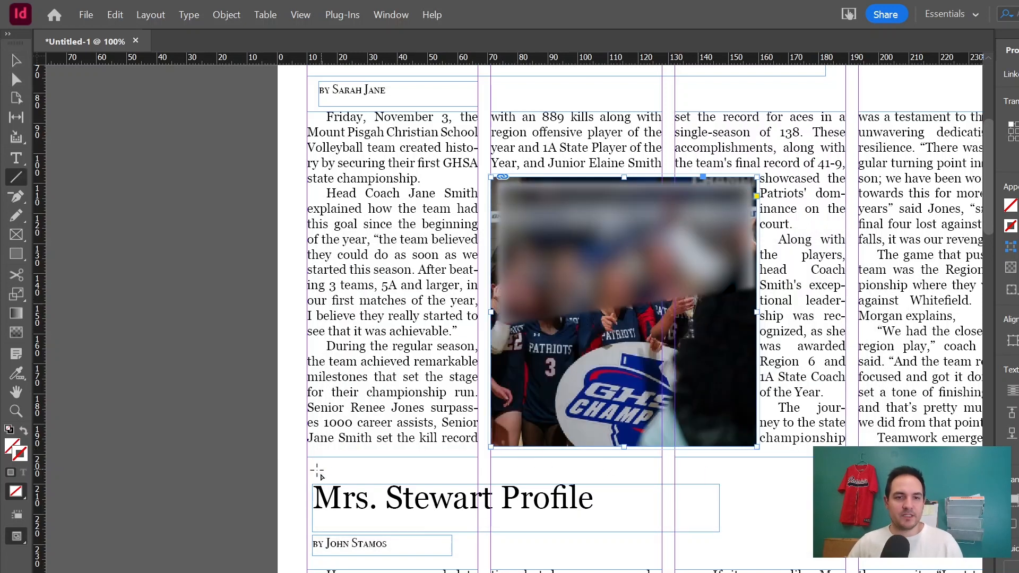
pyautogui.moveTo(307, 471); pyautogui.dragTo(815, 468)
pyautogui.moveTo(947, 472); pyautogui.dragTo(947, 471)
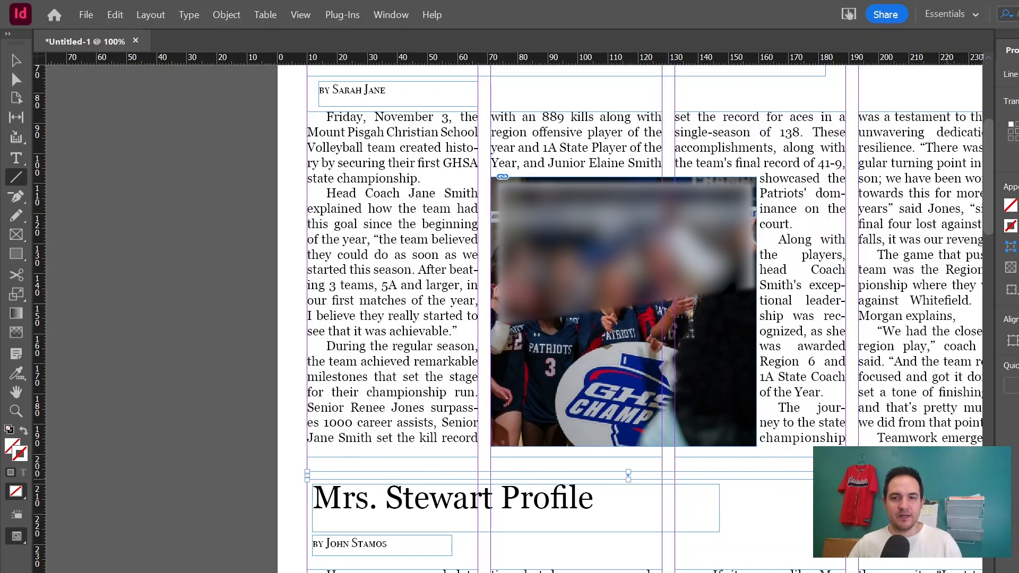
pyautogui.hotkey('ctrl', 'z')
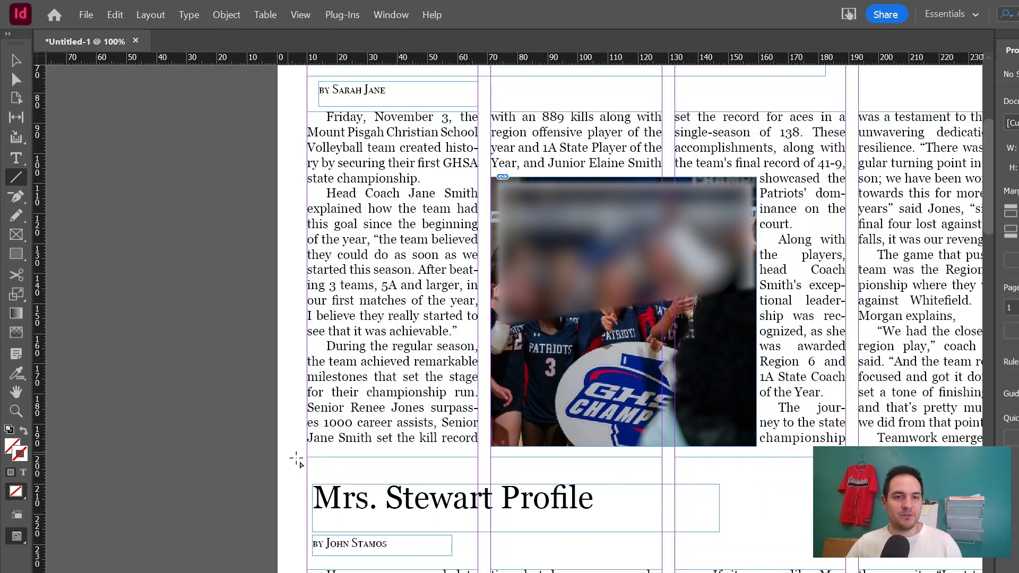
pyautogui.moveTo(307, 469); pyautogui.dragTo(806, 484)
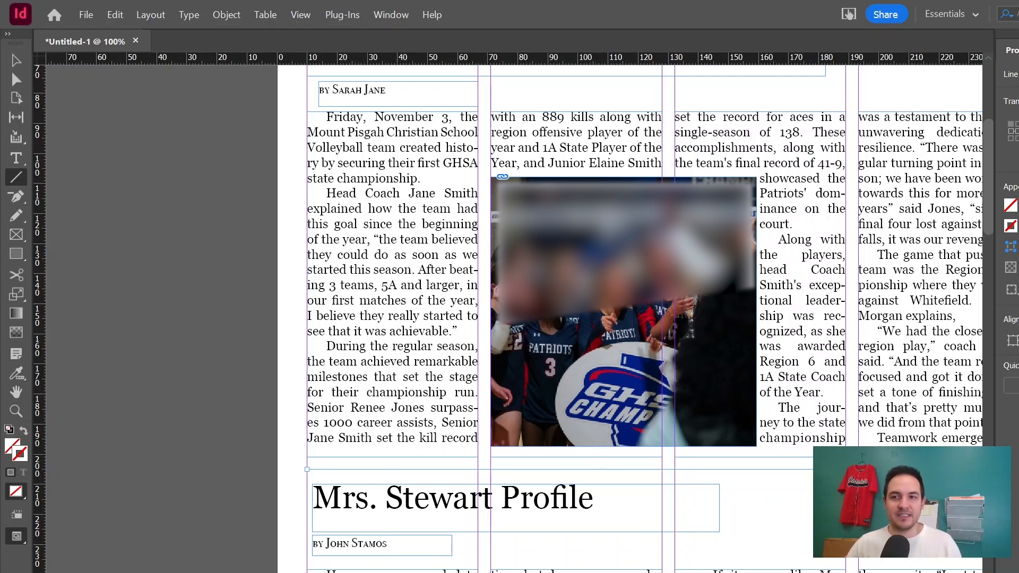
pyautogui.moveTo(307, 469); pyautogui.dragTo(981, 469)
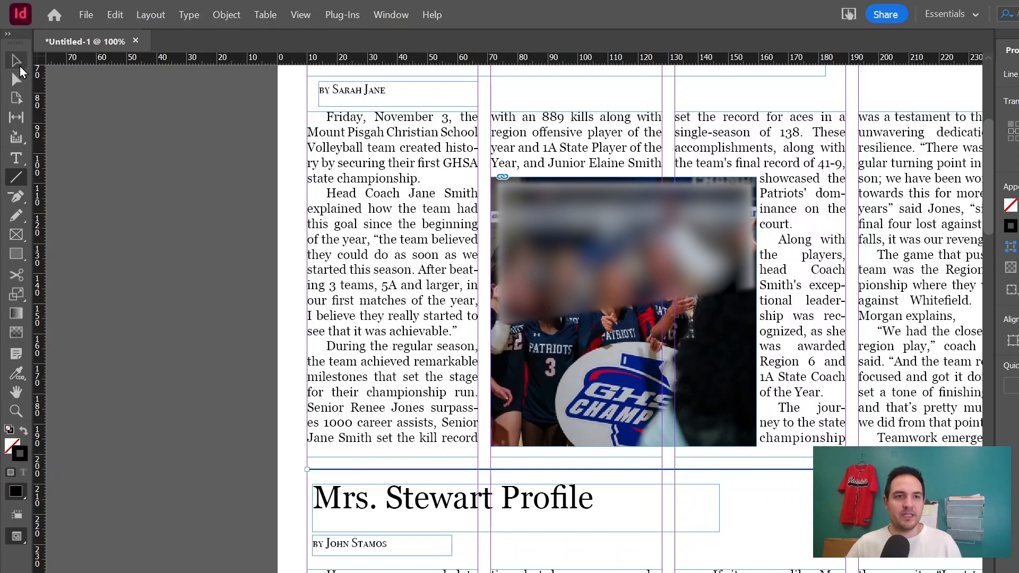
# Extend the rule's right end to the right edge of the fourth column.
pyautogui.click(16, 60)
pyautogui.hscroll(5, 700, 462)
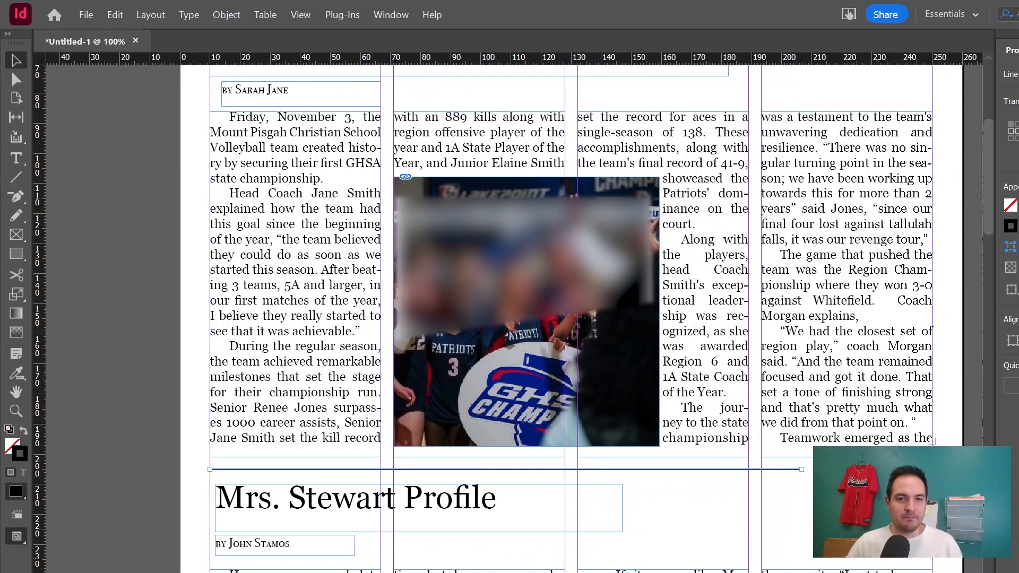
pyautogui.moveTo(720, 469); pyautogui.dragTo(852, 470)
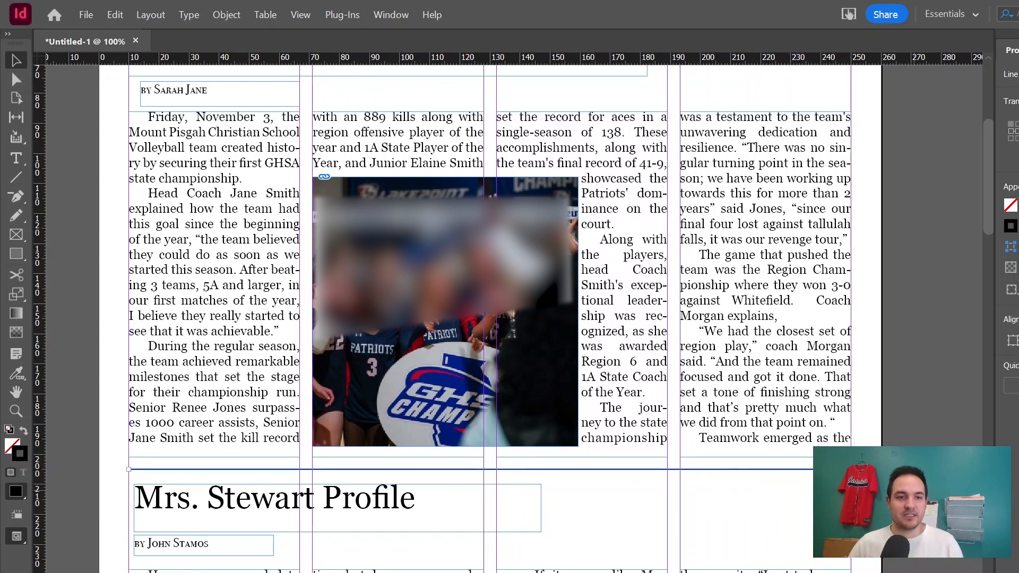
pyautogui.click(914, 489)
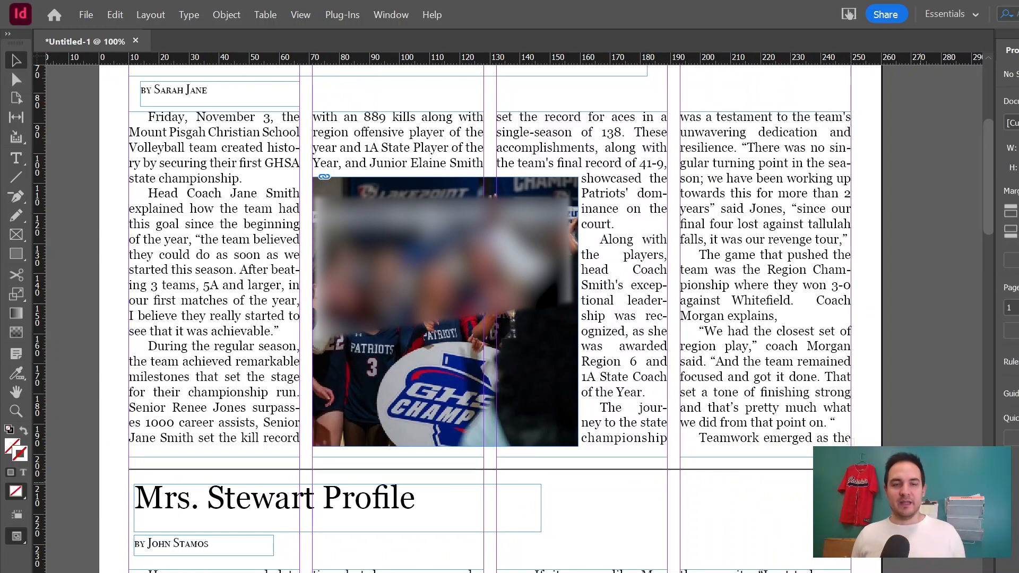
# Raise the tops of the Mrs. Stewart article's third- and fourth-column text frames up to just below the rule.
pyautogui.scroll(3, 478, 318)
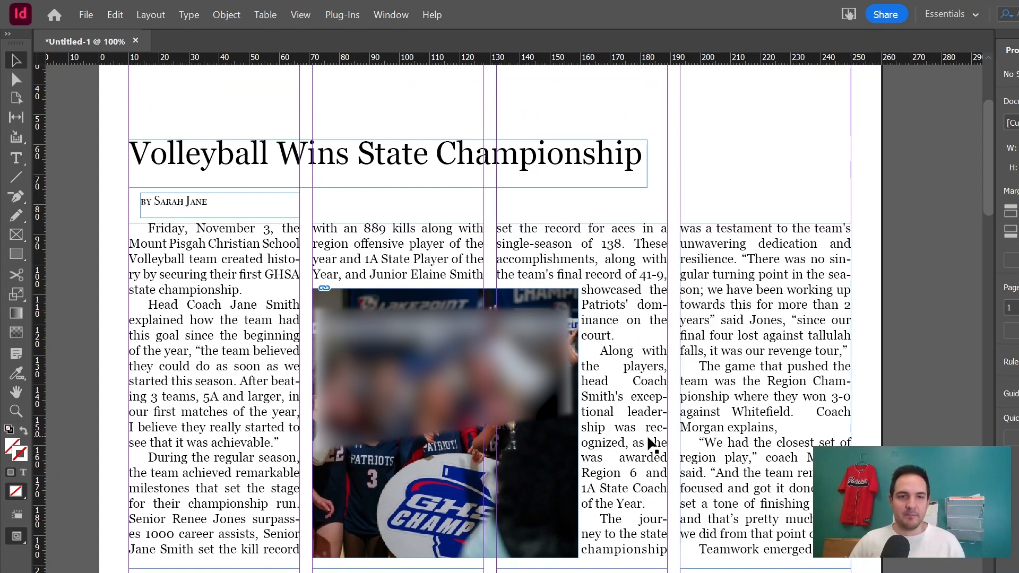
pyautogui.scroll(-8, 368, 422)
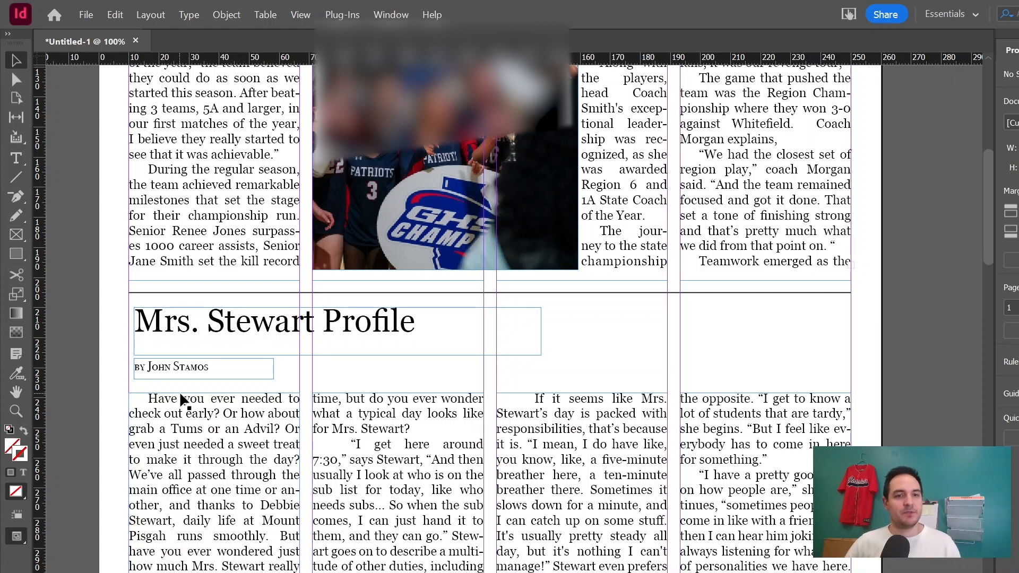
pyautogui.click(554, 474)
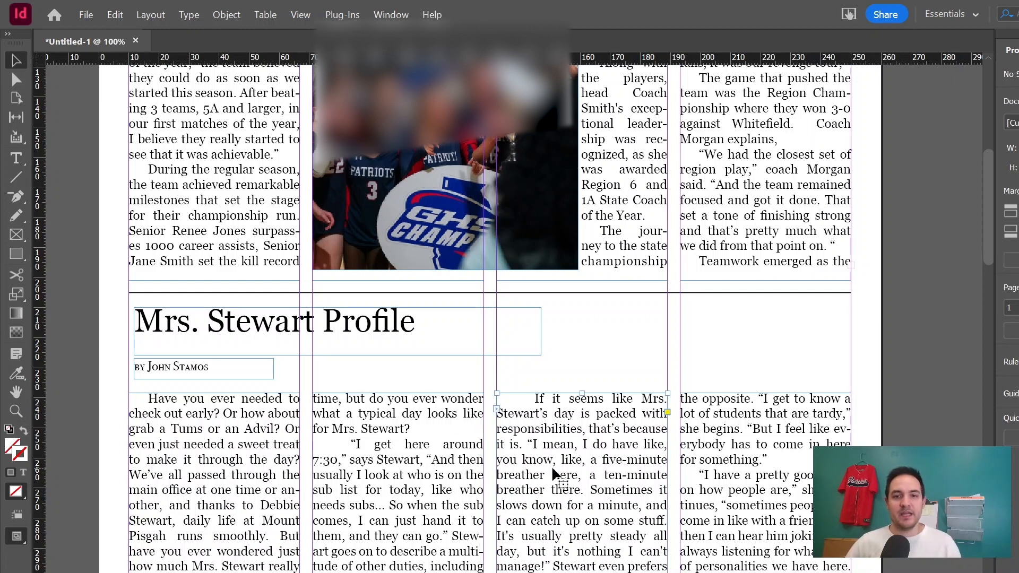
pyautogui.moveTo(582, 393); pyautogui.dragTo(582, 317)
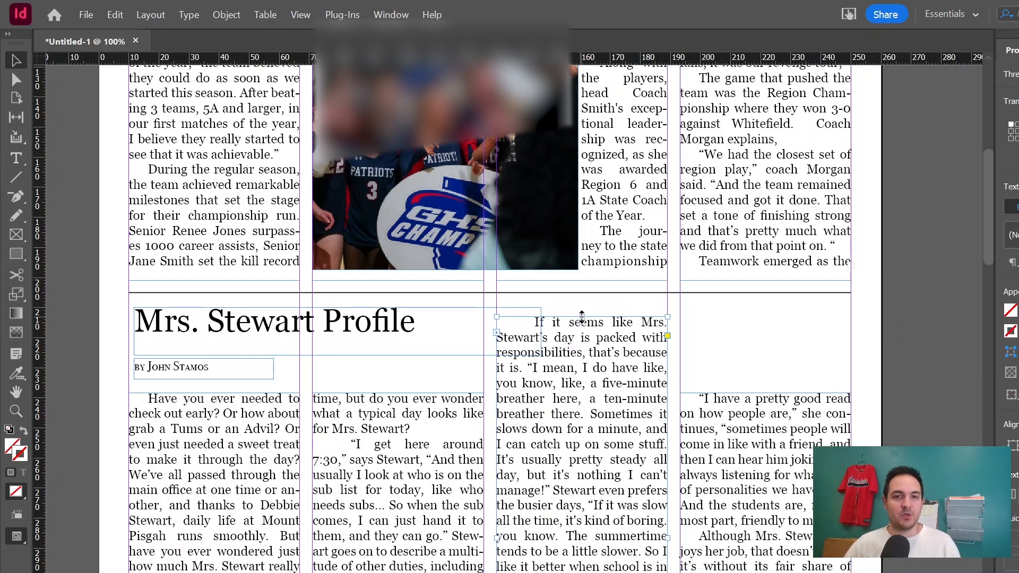
pyautogui.click(751, 413)
pyautogui.moveTo(762, 393); pyautogui.dragTo(759, 317)
# Review the Mrs. Stewart article's text flow across the spread and its continuation on the next page.
pyautogui.scroll(-3, 405, 420)
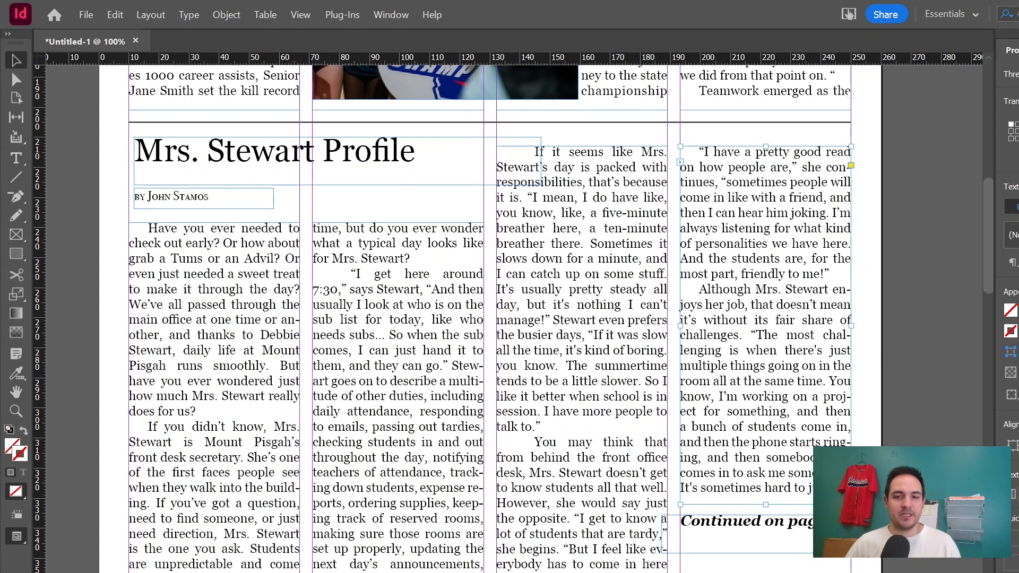
pyautogui.hscroll(-10, 694, 319)
pyautogui.hscroll(5, 694, 319)
pyautogui.scroll(-12, 694, 319)
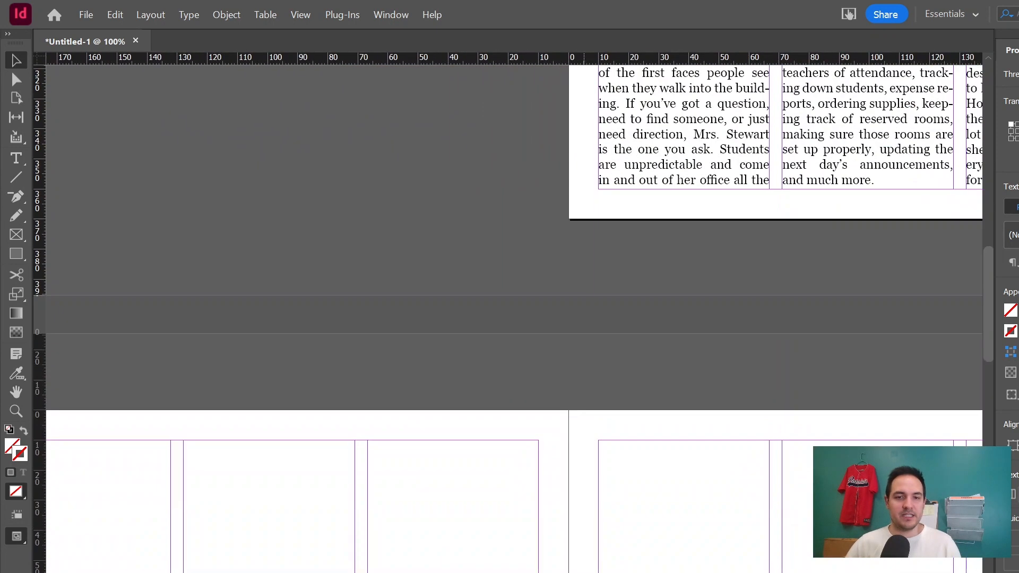
pyautogui.hscroll(-8, 348, 207)
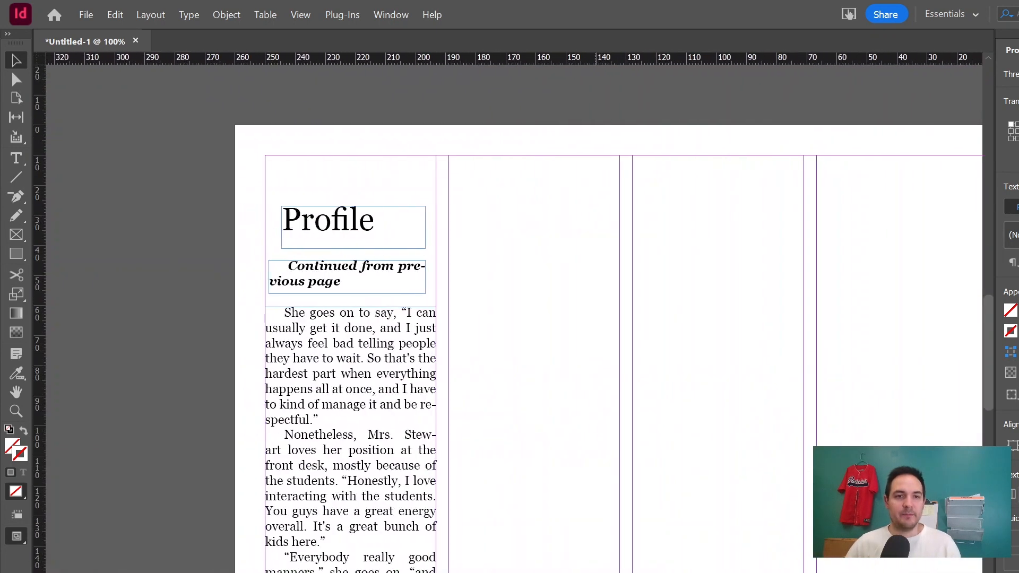
pyautogui.scroll(-3, 347, 207)
pyautogui.scroll(-7, 345, 208)
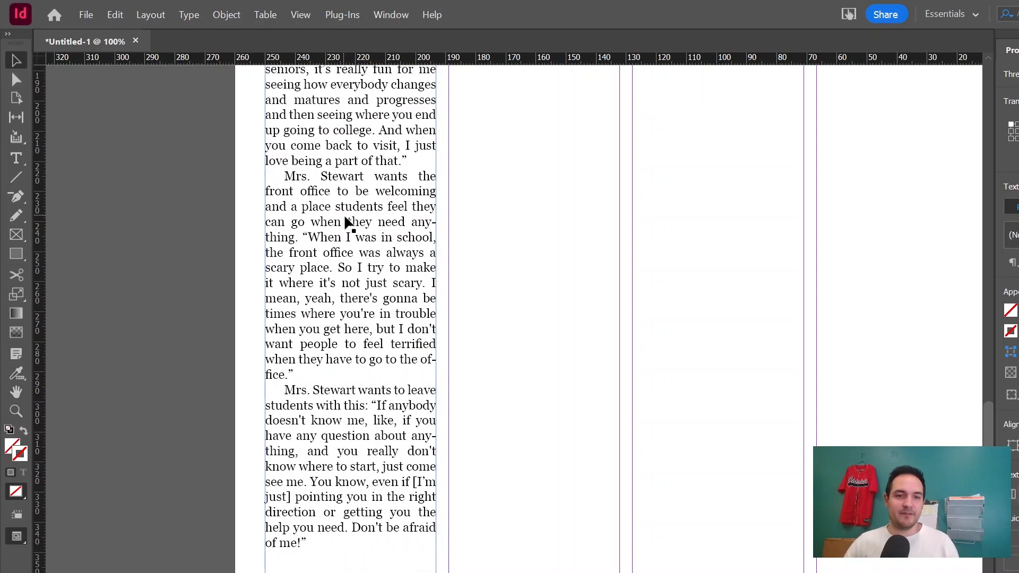
pyautogui.scroll(10, 348, 234)
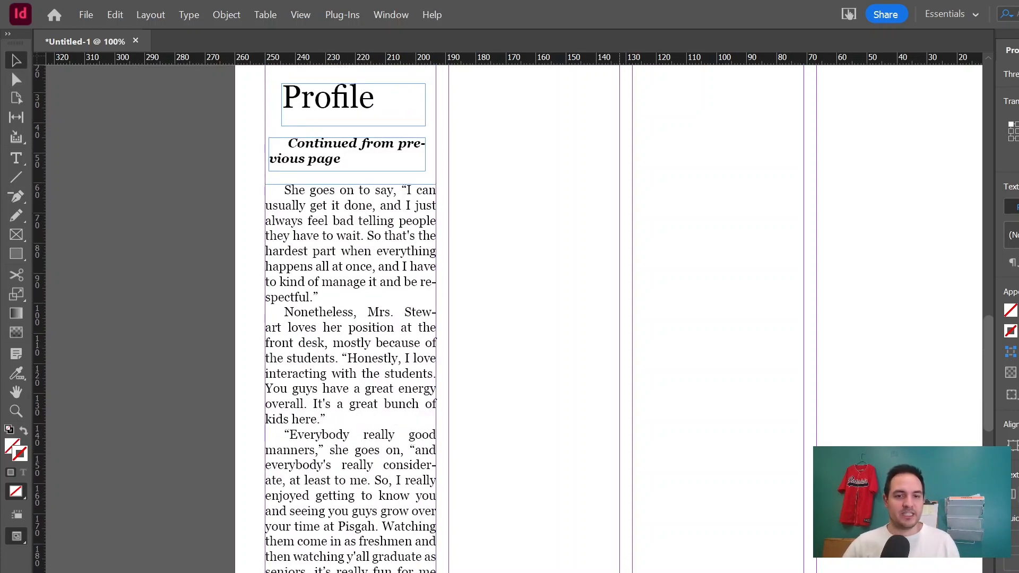
pyautogui.hscroll(8, 509, 318)
pyautogui.scroll(15, 705, 562)
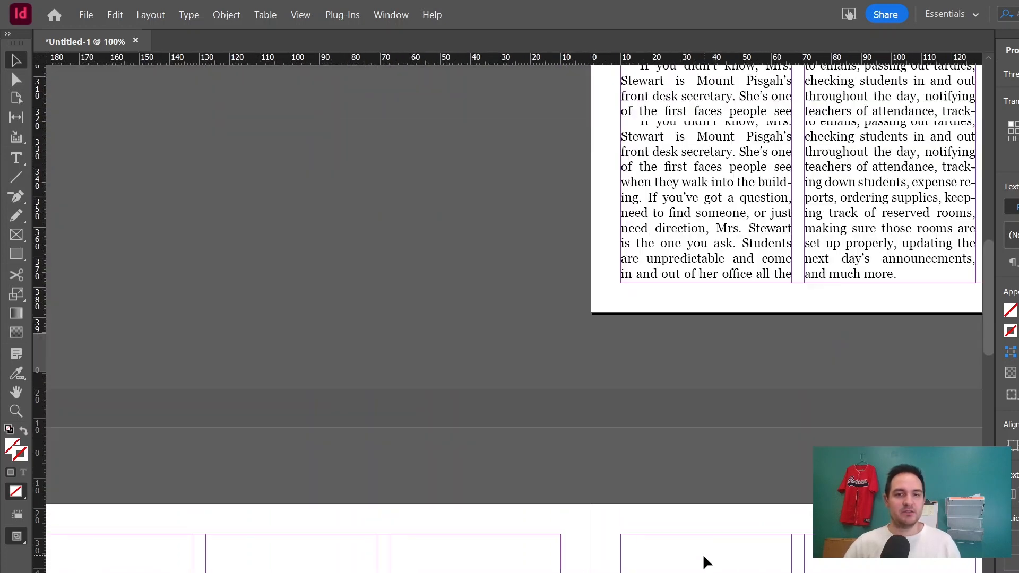
pyautogui.scroll(2, 706, 562)
pyautogui.hscroll(8, 637, 477)
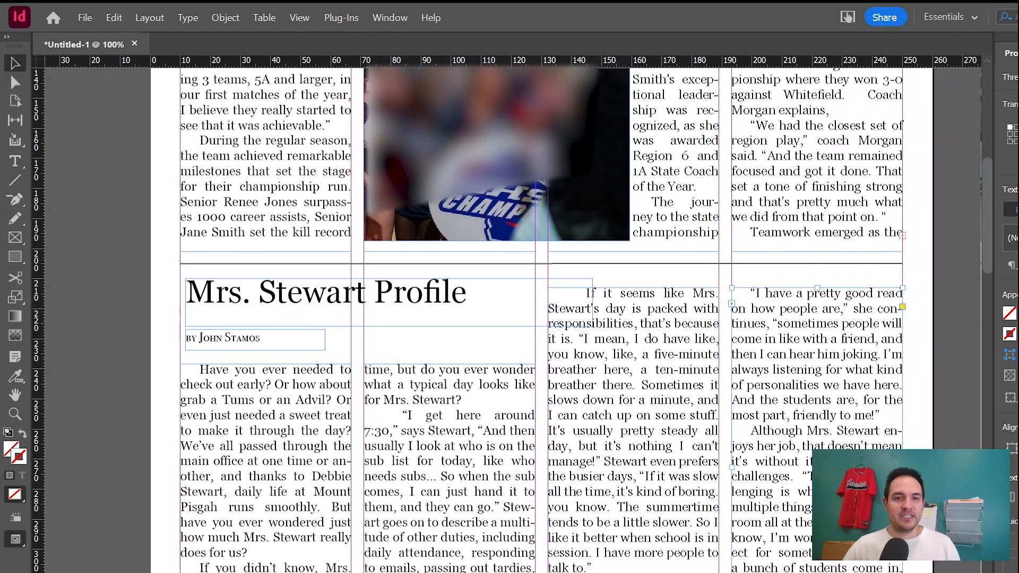
# Raise the top of the Mrs. Stewart article's second-column text frame level with the byline.
pyautogui.click(470, 369)
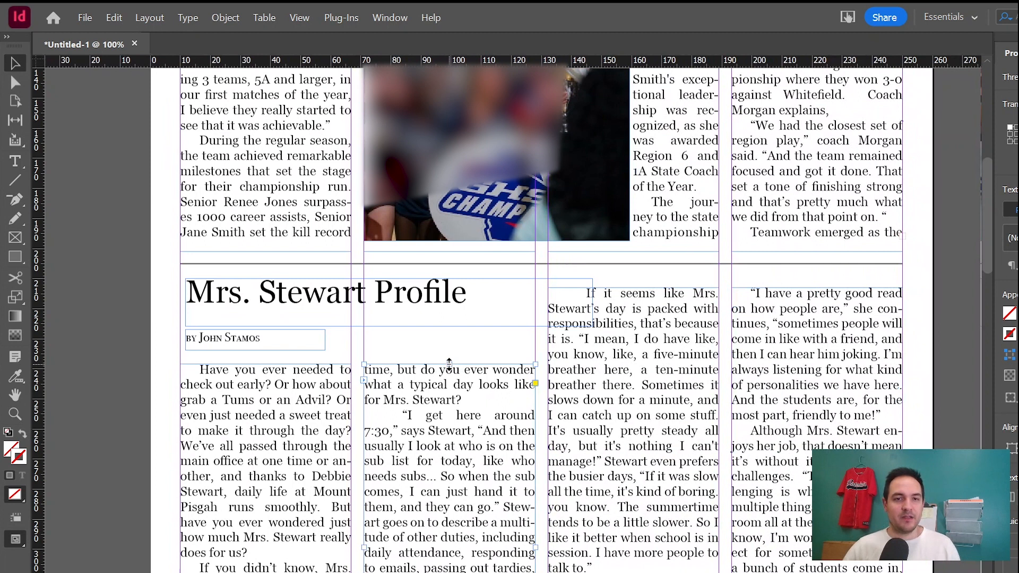
pyautogui.moveTo(449, 364); pyautogui.dragTo(449, 329)
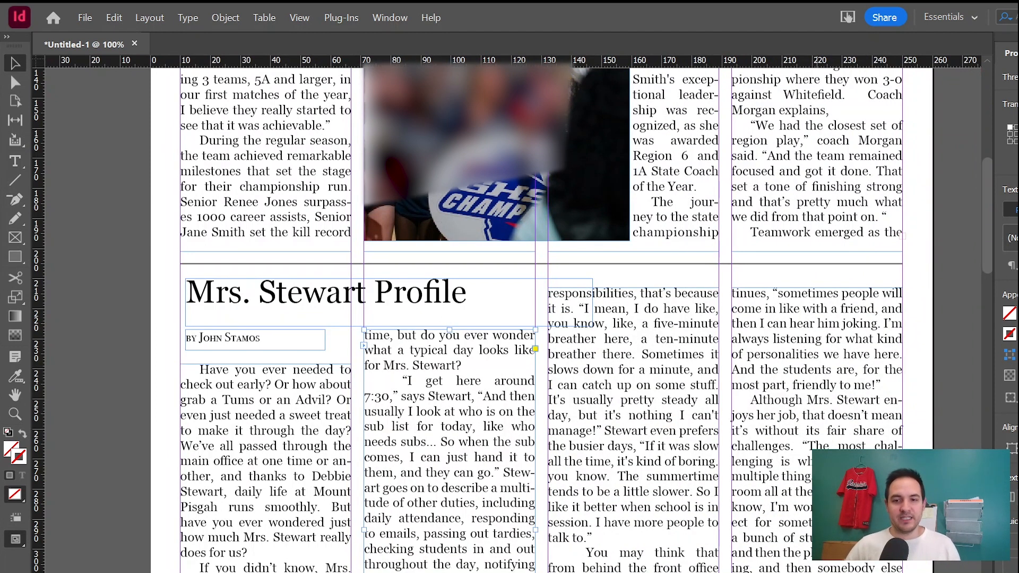
pyautogui.hotkey('ctrl', 'shift', 'a')
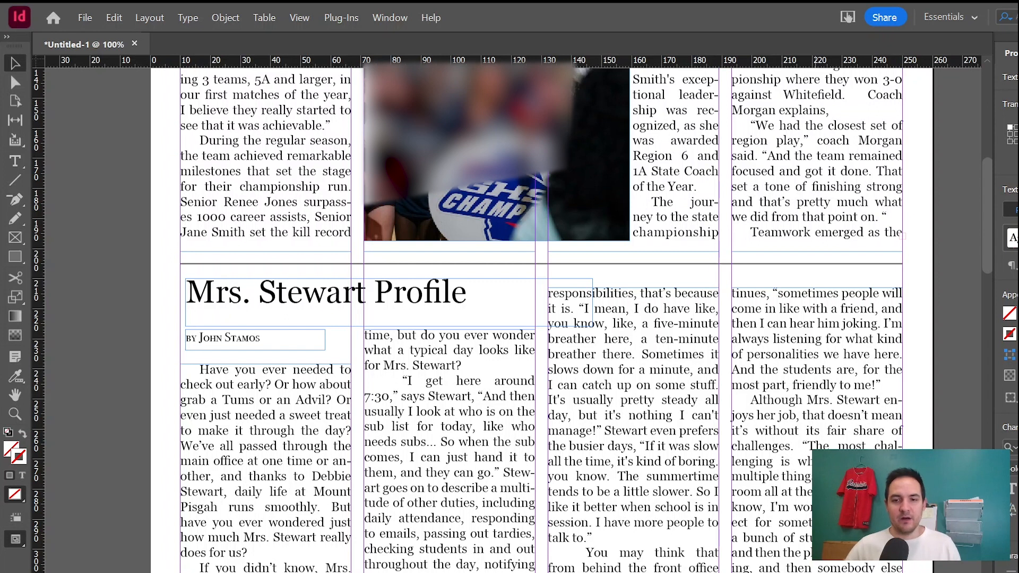
pyautogui.click(818, 404)
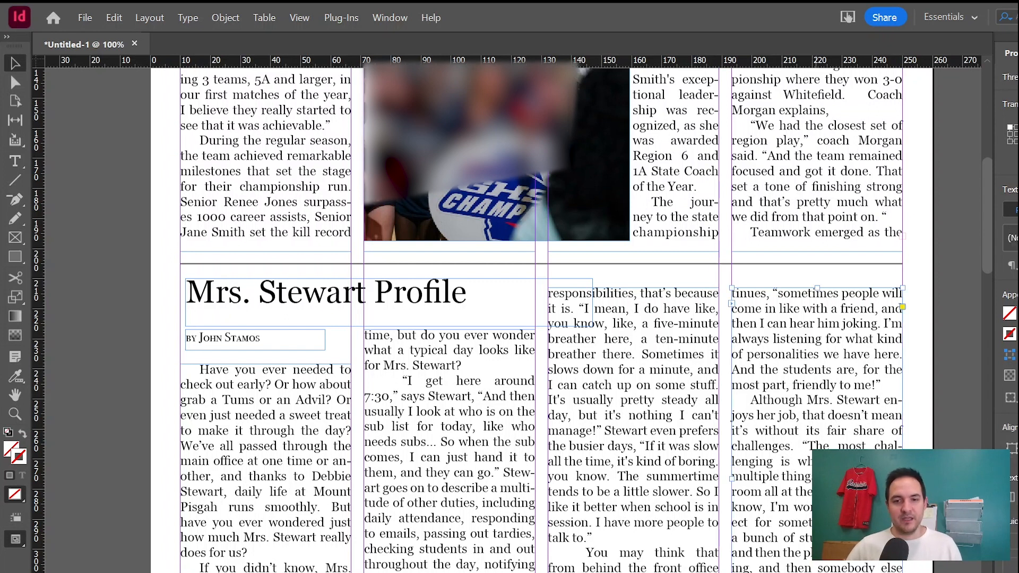
pyautogui.scroll(5, 576, 491)
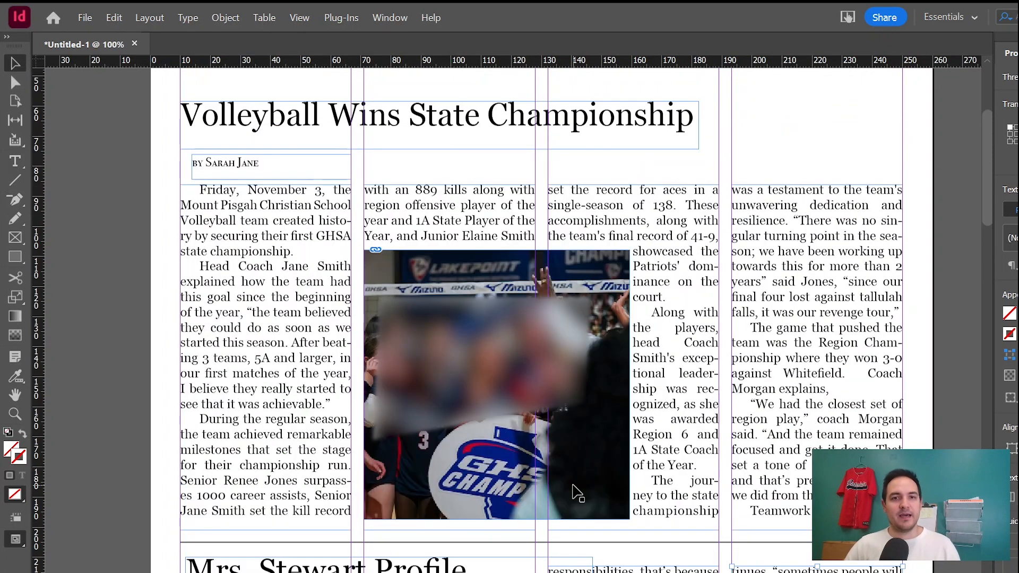
pyautogui.scroll(1, 573, 489)
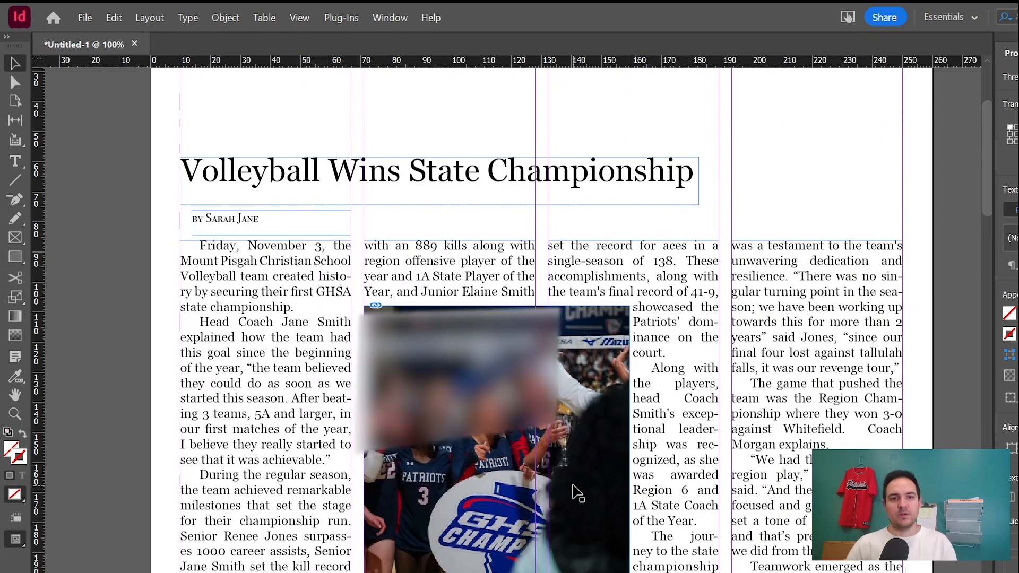
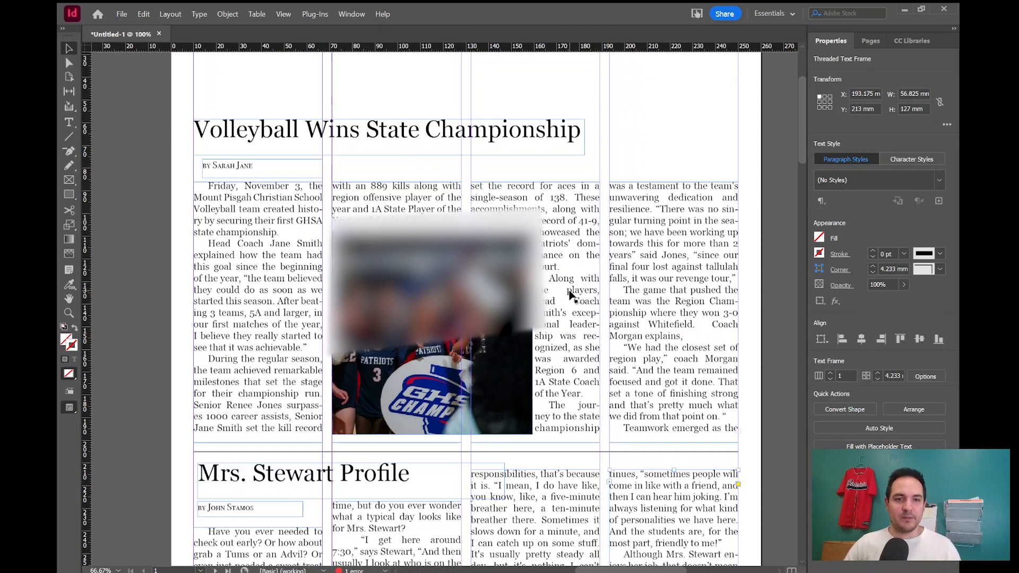
# Scroll through the front-page spread to review both articles' layout after the frame adjustments.
pyautogui.scroll(-5, 570, 295)
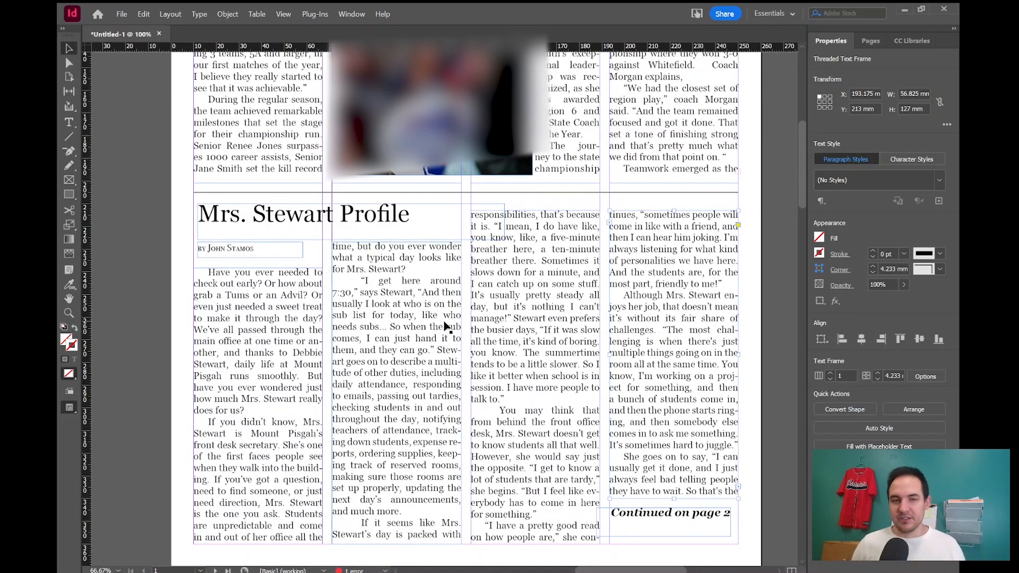
pyautogui.scroll(1, 419, 402)
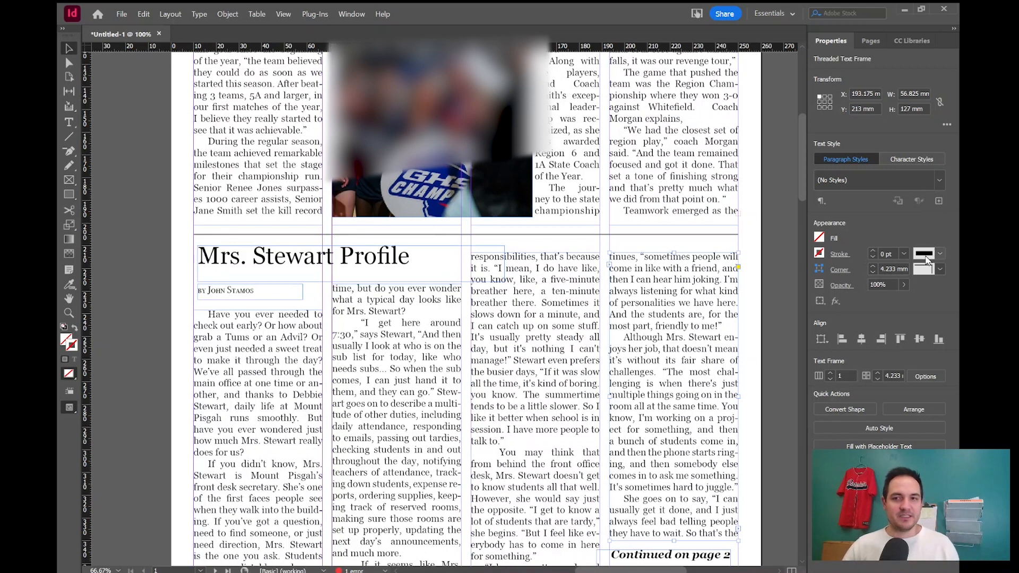
pyautogui.scroll(-8, 483, 329)
pyautogui.scroll(6, 450, 381)
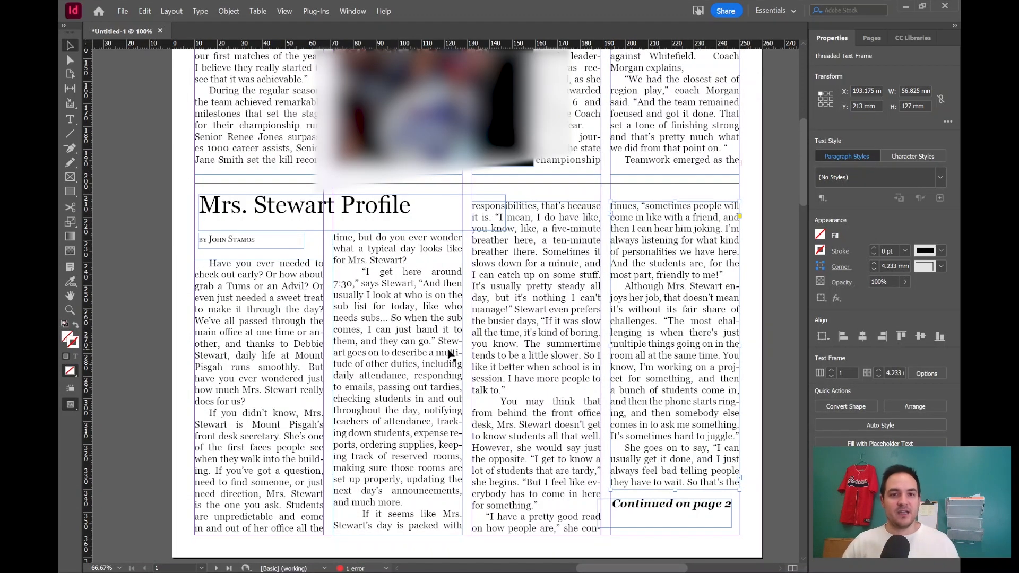
pyautogui.scroll(3, 450, 354)
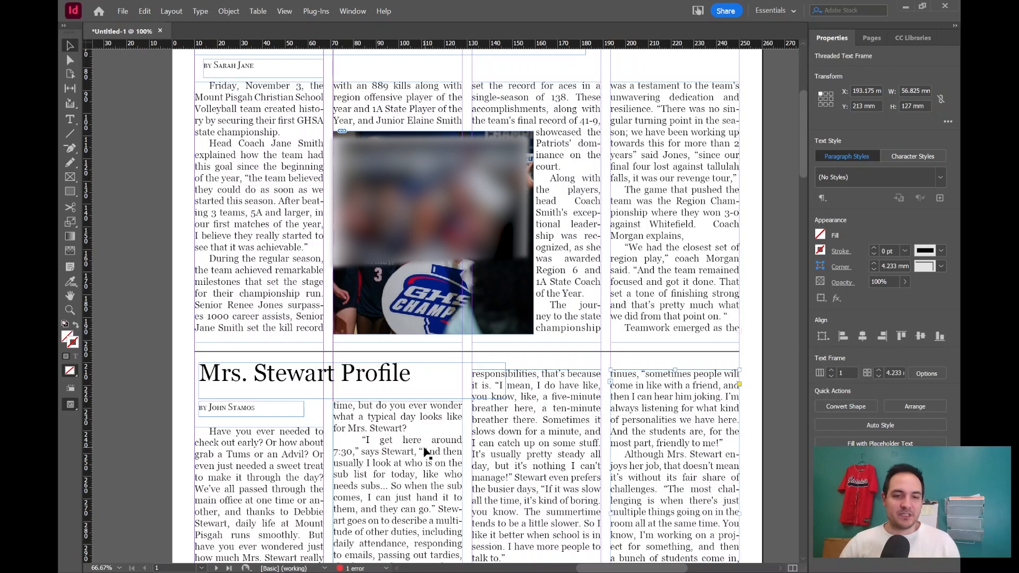
pyautogui.hotkey('ctrl', 'd')
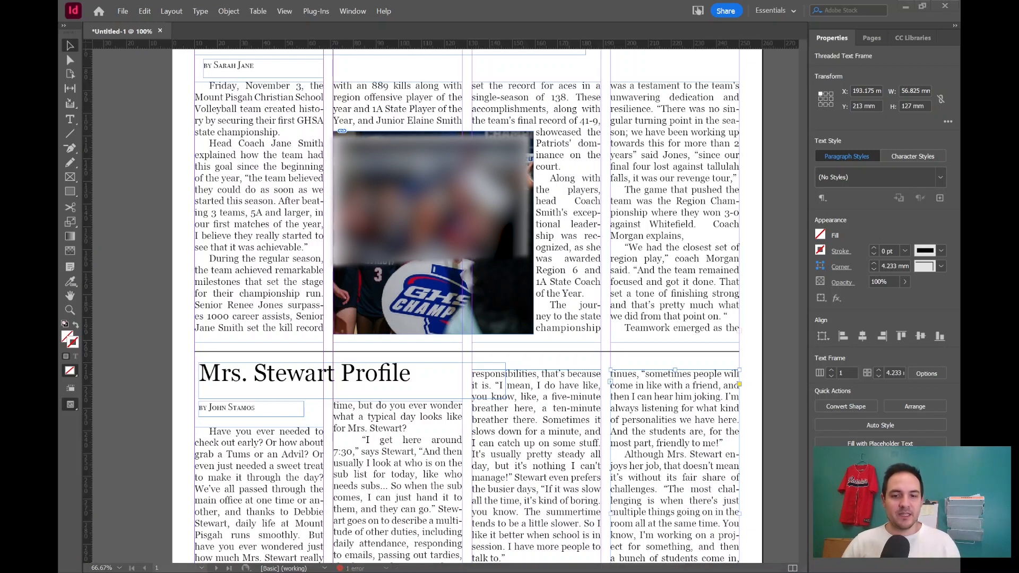
pyautogui.press('Escape')
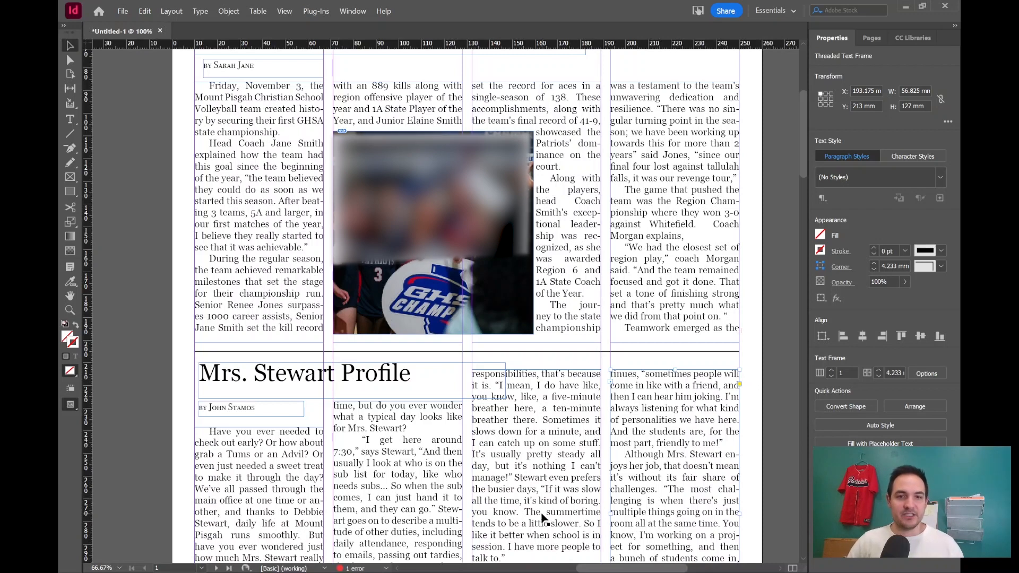
pyautogui.scroll(-5, 544, 519)
pyautogui.scroll(4, 526, 475)
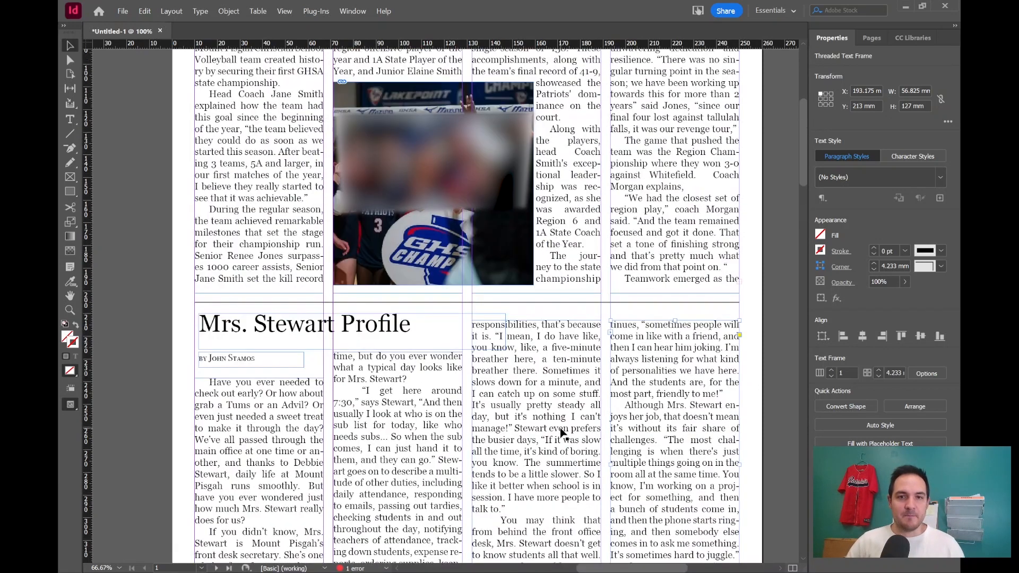
pyautogui.hotkey('ctrl', 'd')
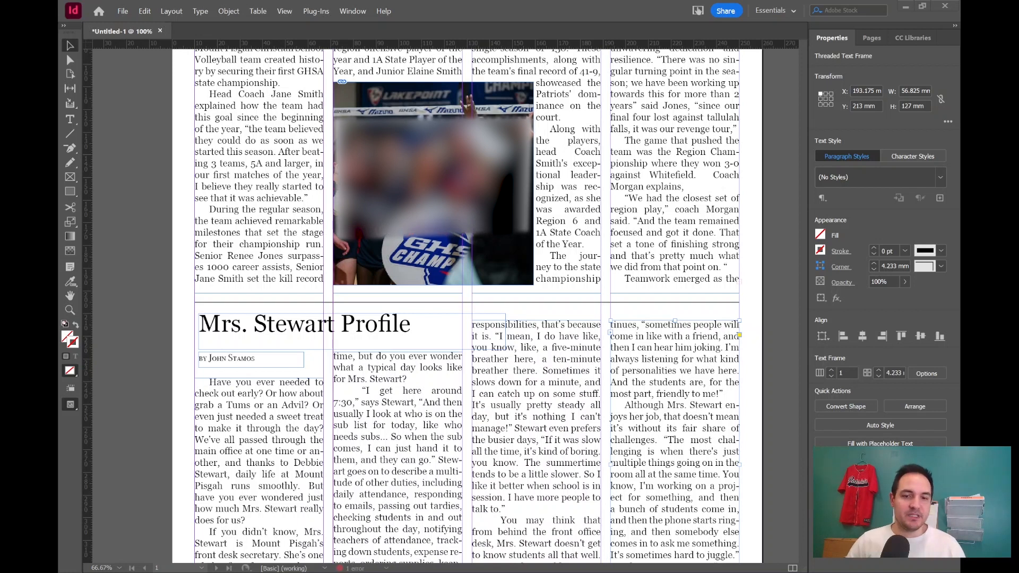
pyautogui.press('Escape')
# Move the page 2 Profile headline, continued-from line and continued text frame down to leave room for a page header.
pyautogui.scroll(3, 538, 456)
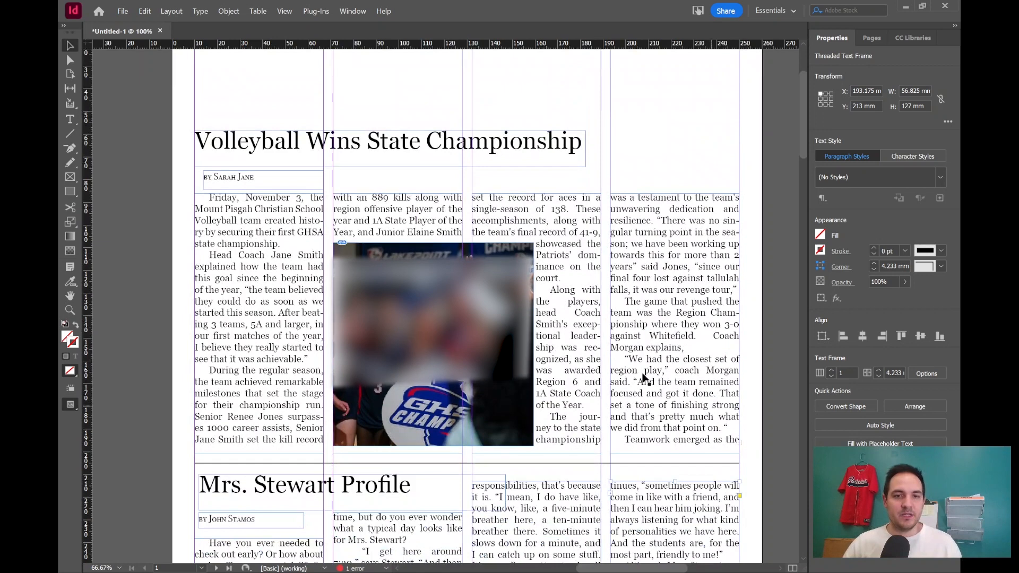
pyautogui.scroll(-1, 624, 512)
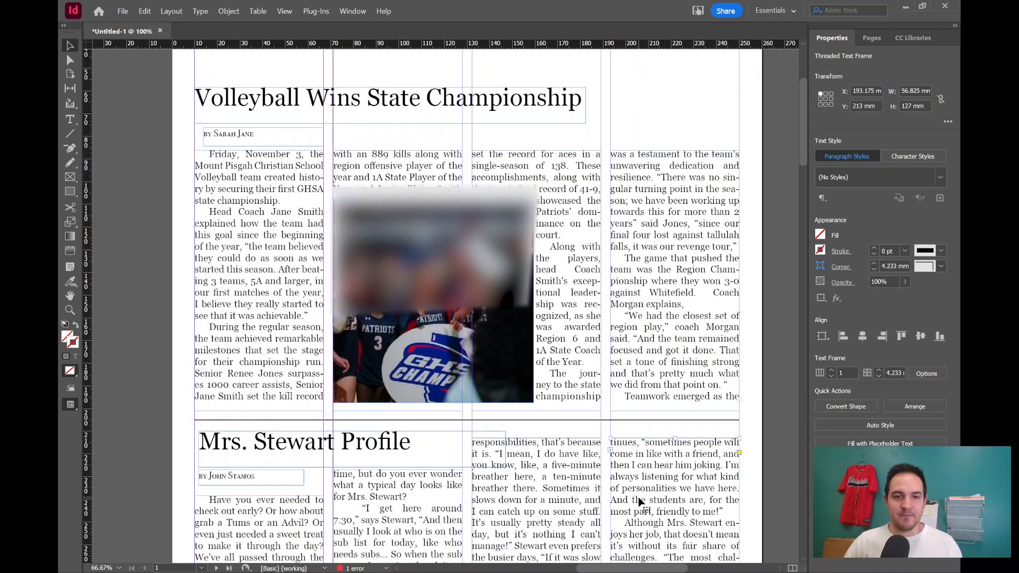
pyautogui.scroll(-10, 624, 513)
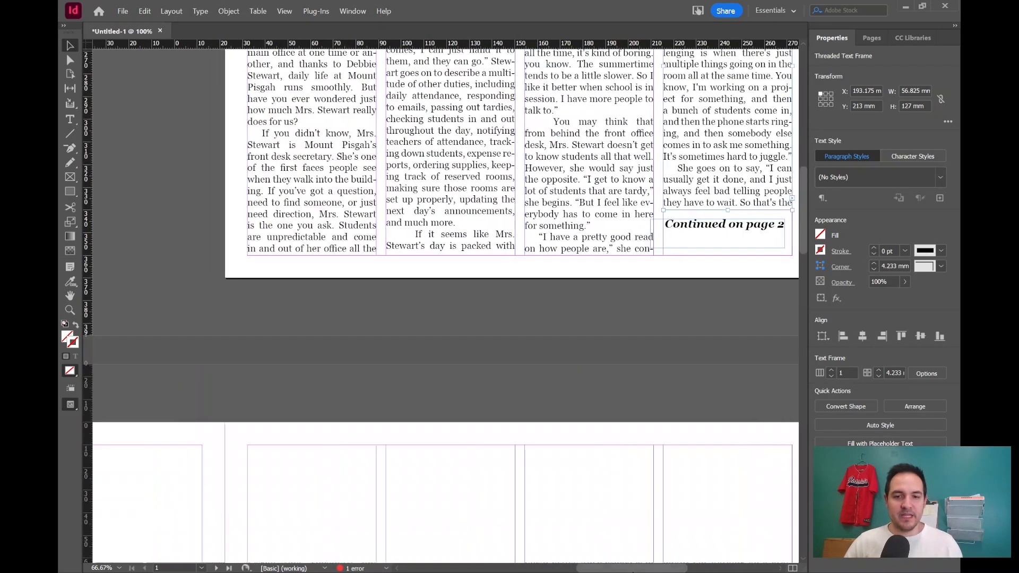
pyautogui.moveTo(643, 563); pyautogui.dragTo(546, 563)
pyautogui.scroll(-4, 559, 497)
pyautogui.scroll(-4, 558, 497)
pyautogui.scroll(4, 542, 483)
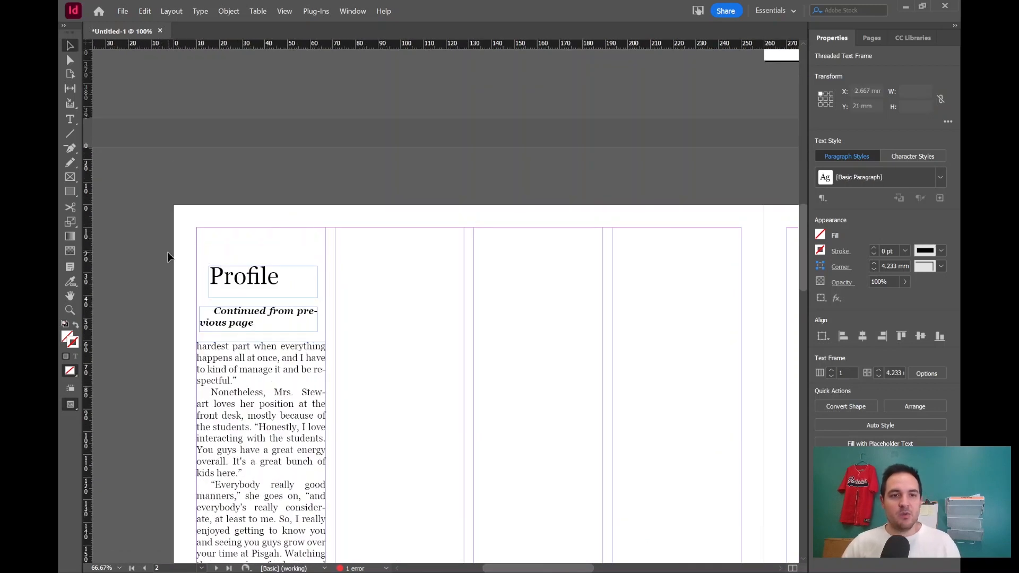
pyautogui.moveTo(170, 254); pyautogui.dragTo(259, 360)
pyautogui.click(397, 335)
pyautogui.click(262, 351)
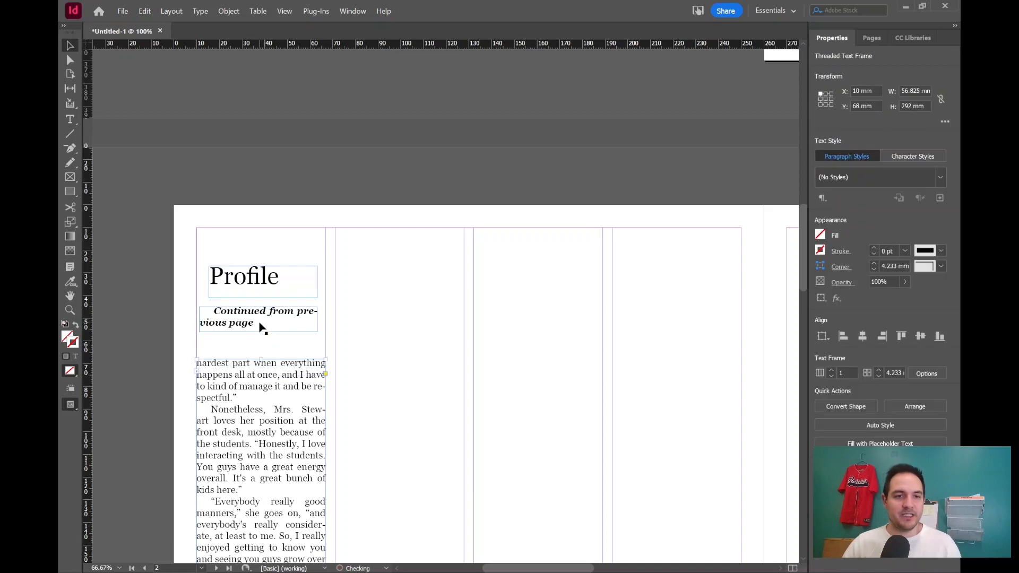
pyautogui.moveTo(185, 259); pyautogui.dragTo(298, 344)
pyautogui.click(397, 355)
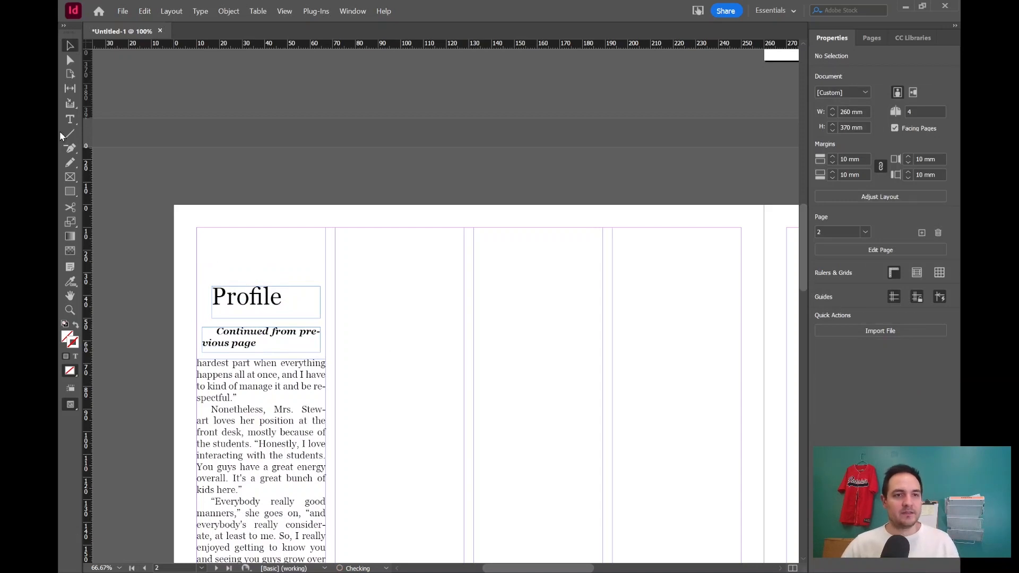
# Create a text frame across the middle columns of page 2 reading Sports and apply the Headline paragraph style.
pyautogui.click(69, 119)
pyautogui.moveTo(411, 239); pyautogui.dragTo(560, 269)
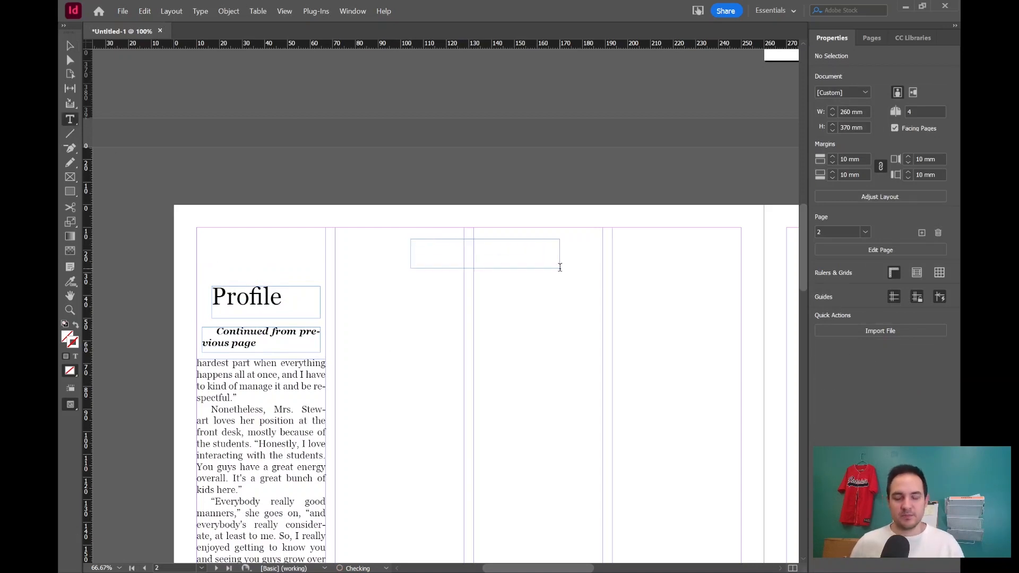
pyautogui.write('Sports')
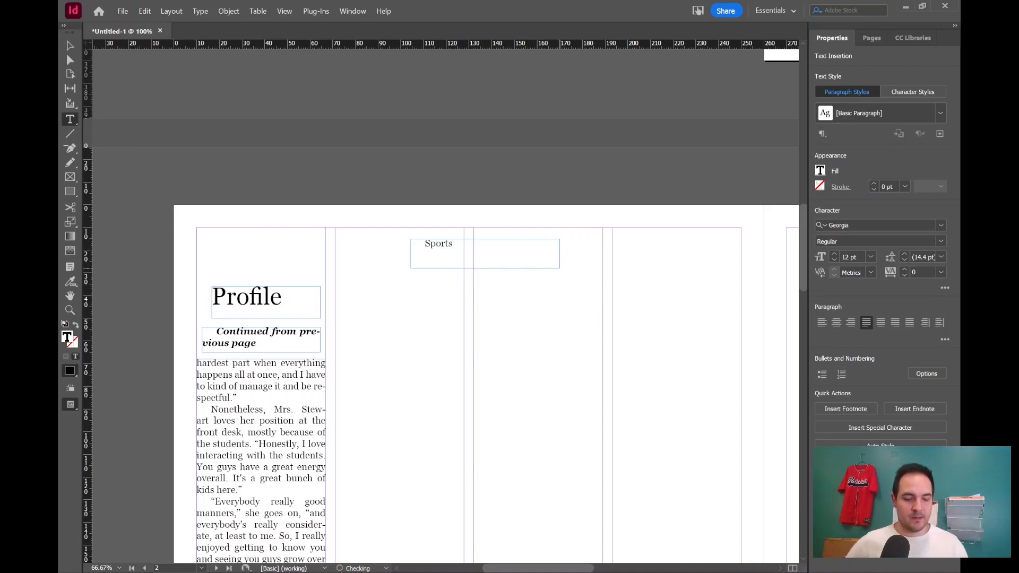
pyautogui.hotkey('ctrl', 'a')
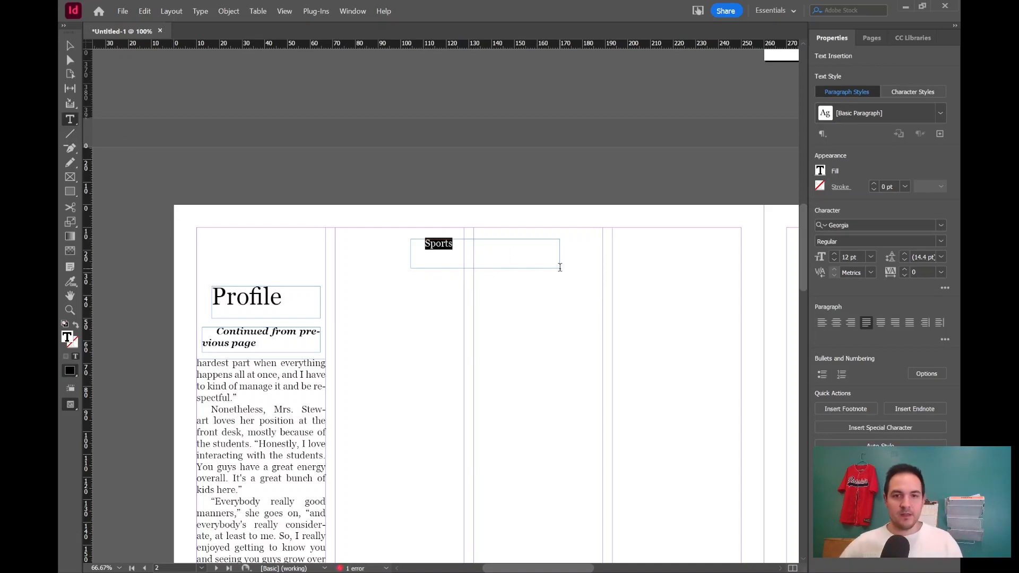
pyautogui.click(944, 116)
pyautogui.click(880, 154)
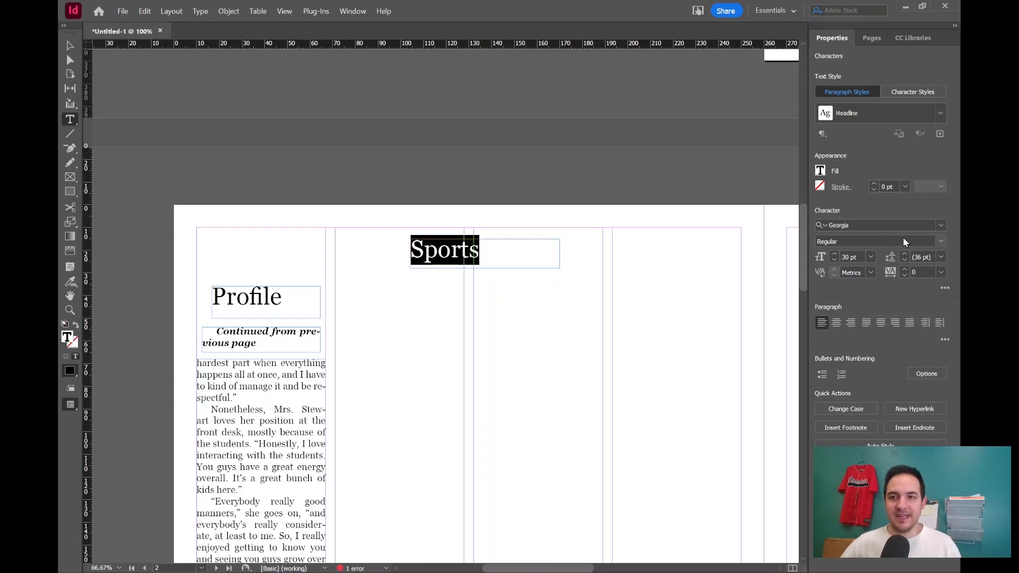
# Italicize and center the Sports heading, then nudge its frame slightly left over the middle columns.
pyautogui.hotkey('ctrl', 'shift', 'i')
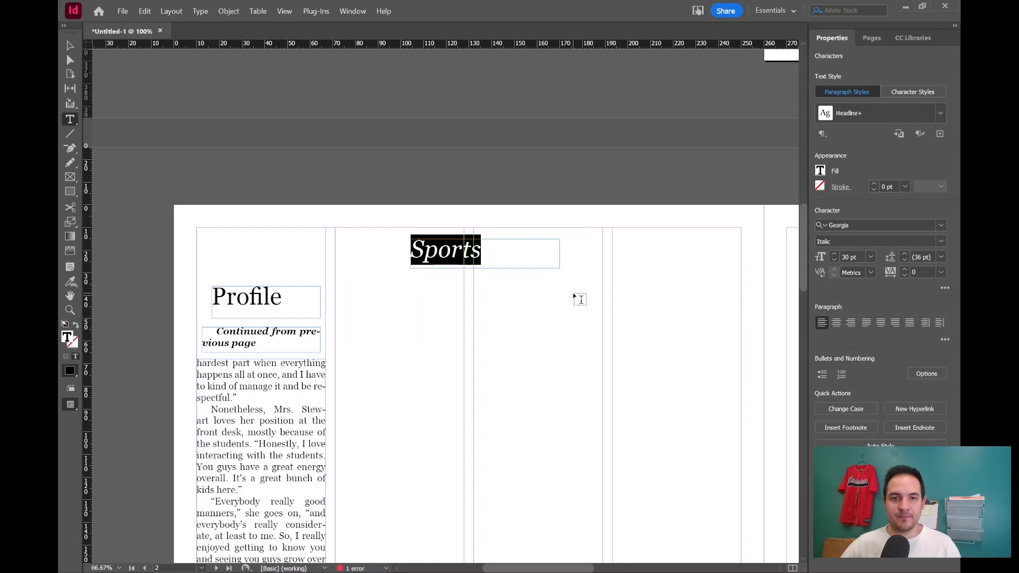
pyautogui.click(837, 322)
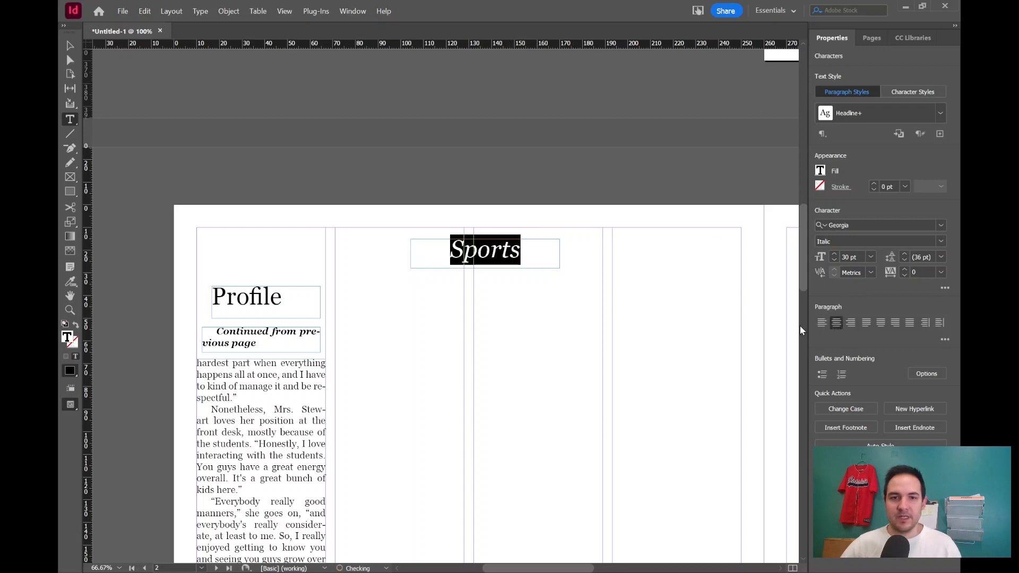
pyautogui.click(534, 216)
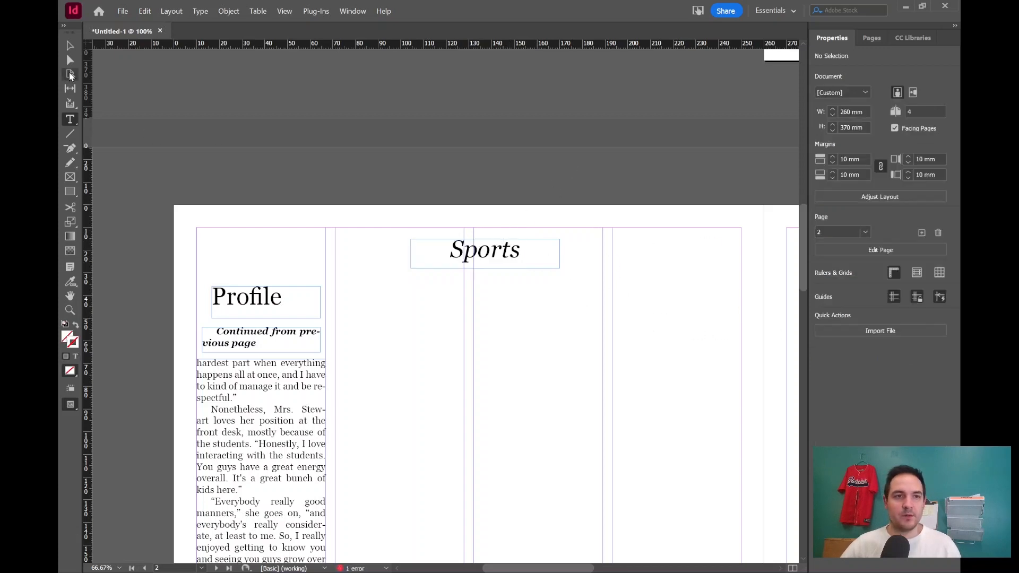
pyautogui.click(70, 46)
pyautogui.moveTo(484, 256); pyautogui.dragTo(468, 253)
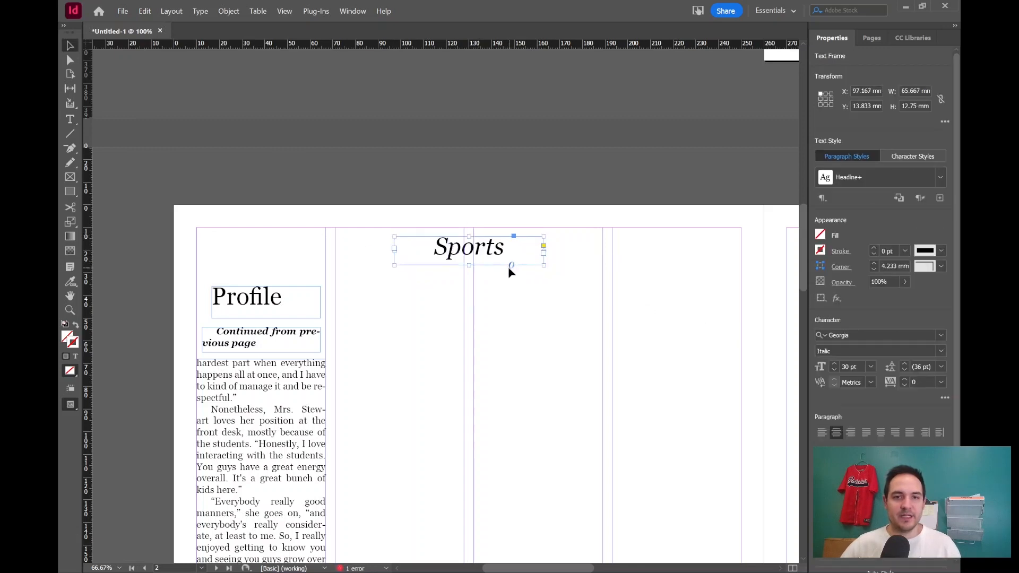
# Add a text frame reading page 2 above the fourth column.
pyautogui.click(70, 120)
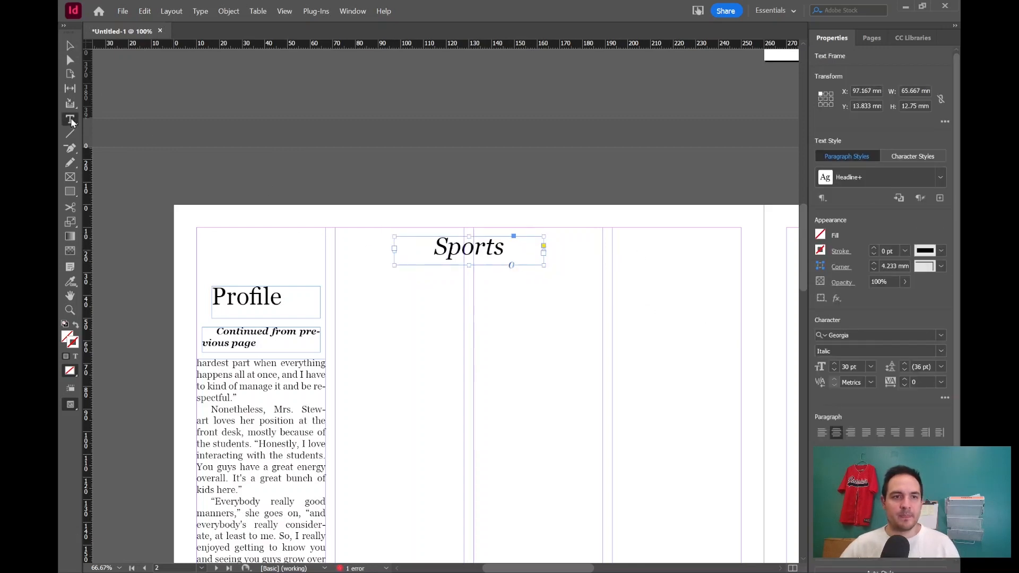
pyautogui.moveTo(641, 240); pyautogui.dragTo(725, 258)
pyautogui.write('page 2')
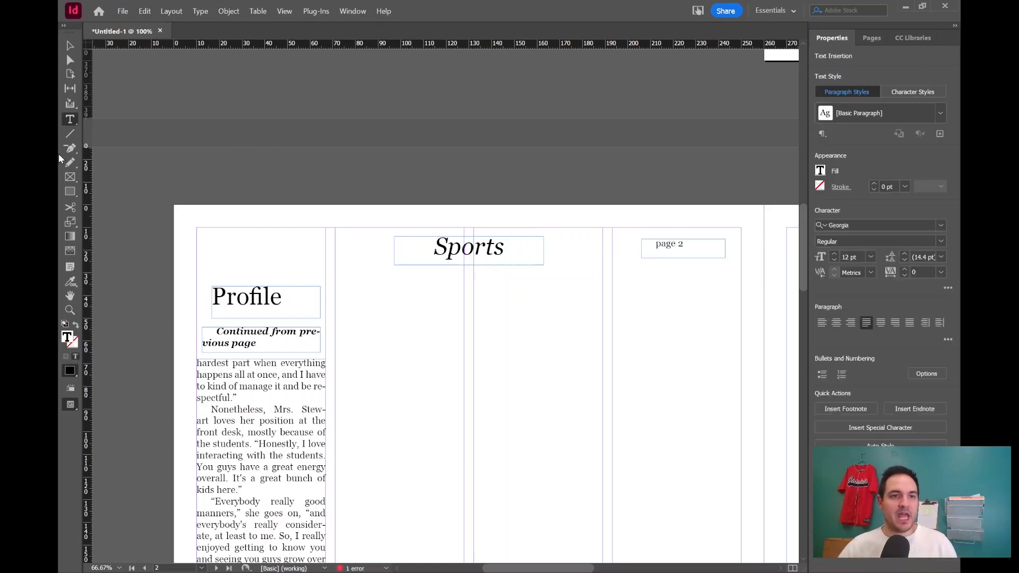
# Draw a 240 mm horizontal rule across all four columns below the page header and give it a 2 pt stroke.
pyautogui.click(66, 137)
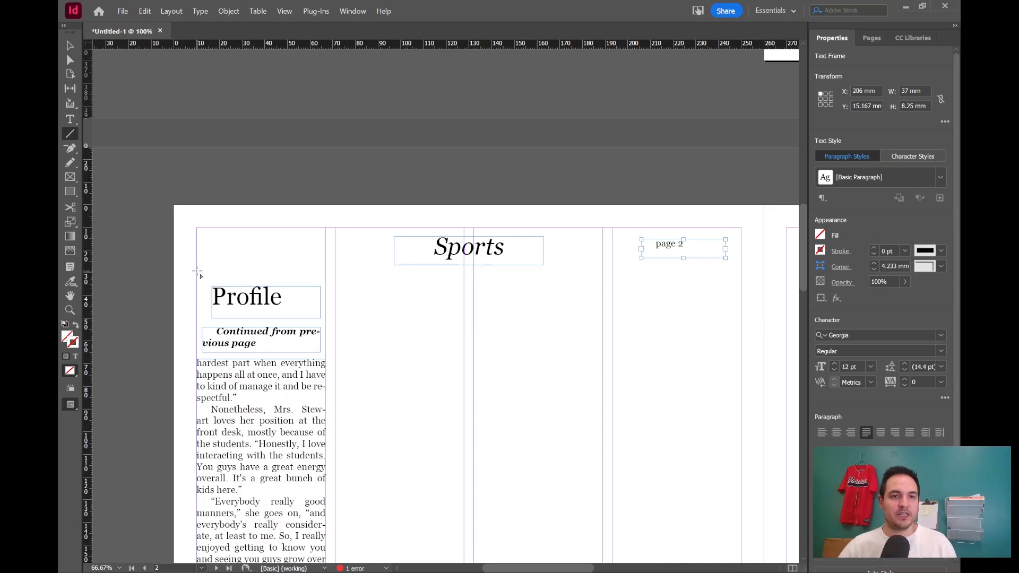
pyautogui.moveTo(197, 272); pyautogui.dragTo(741, 282)
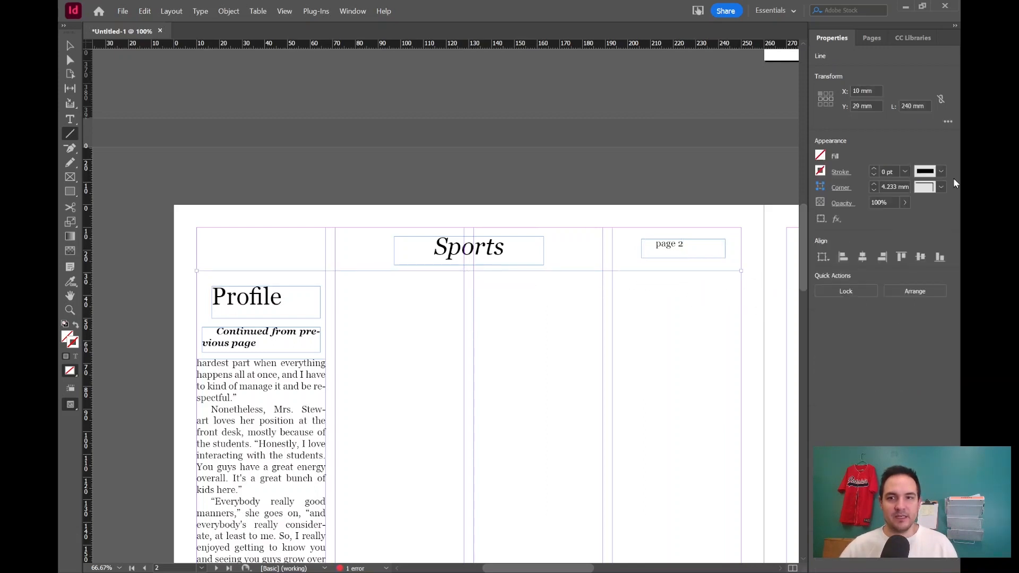
pyautogui.click(910, 253)
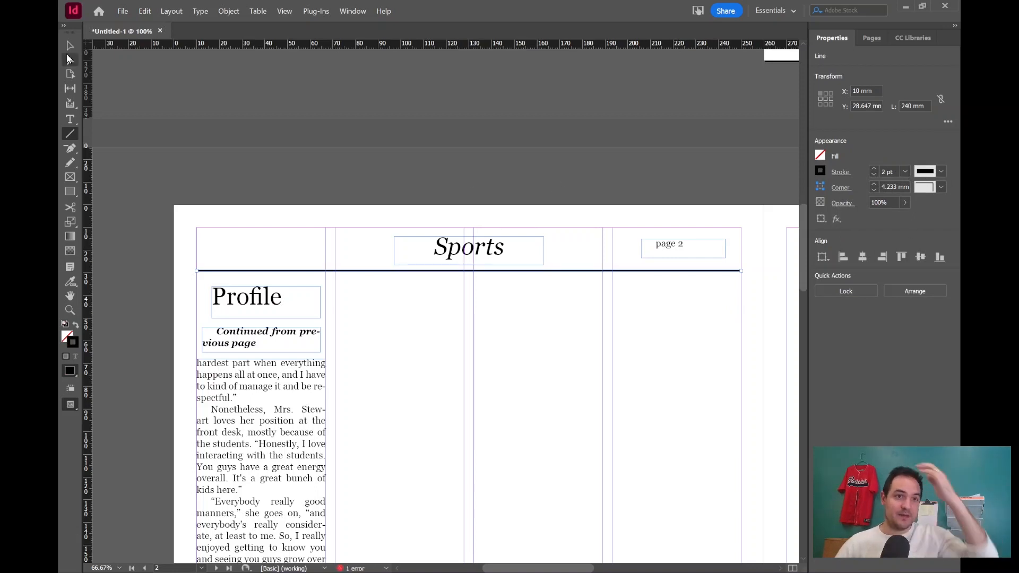
pyautogui.click(69, 45)
pyautogui.click(374, 164)
# Change the Sports heading's font style to Bold Italic.
pyautogui.scroll(-2, 375, 164)
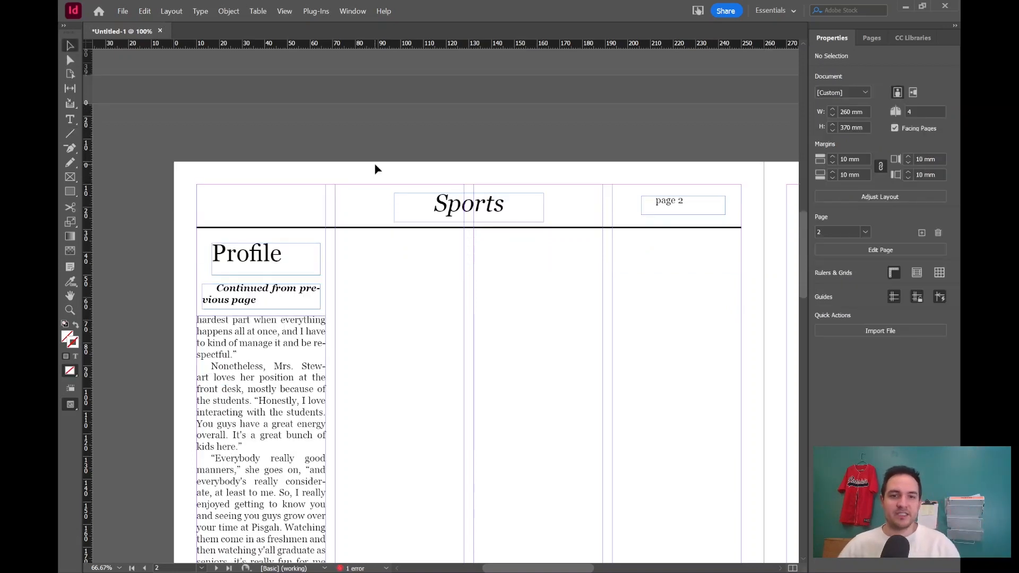
pyautogui.scroll(-2, 424, 201)
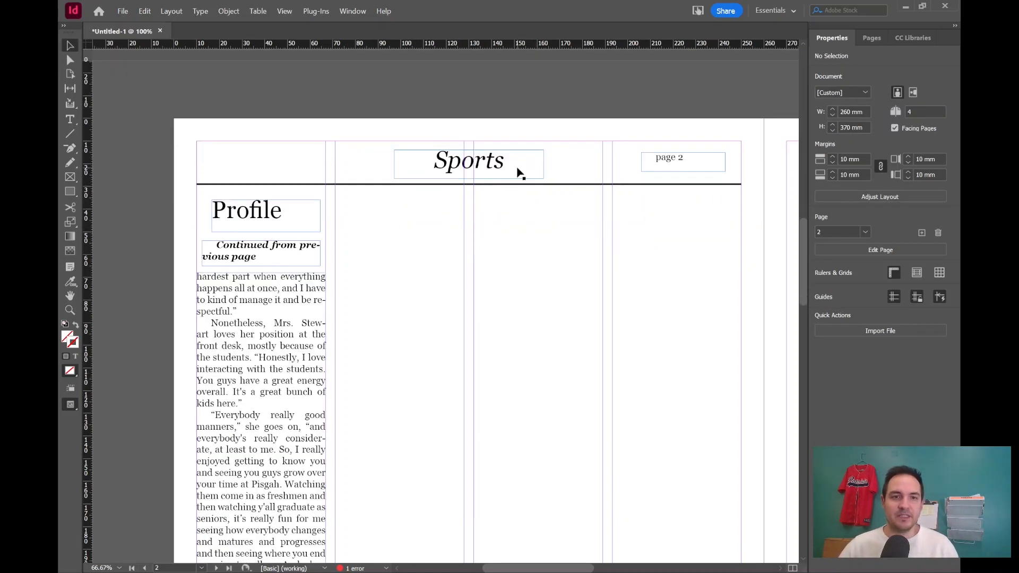
pyautogui.click(486, 171)
pyautogui.doubleClick(478, 171)
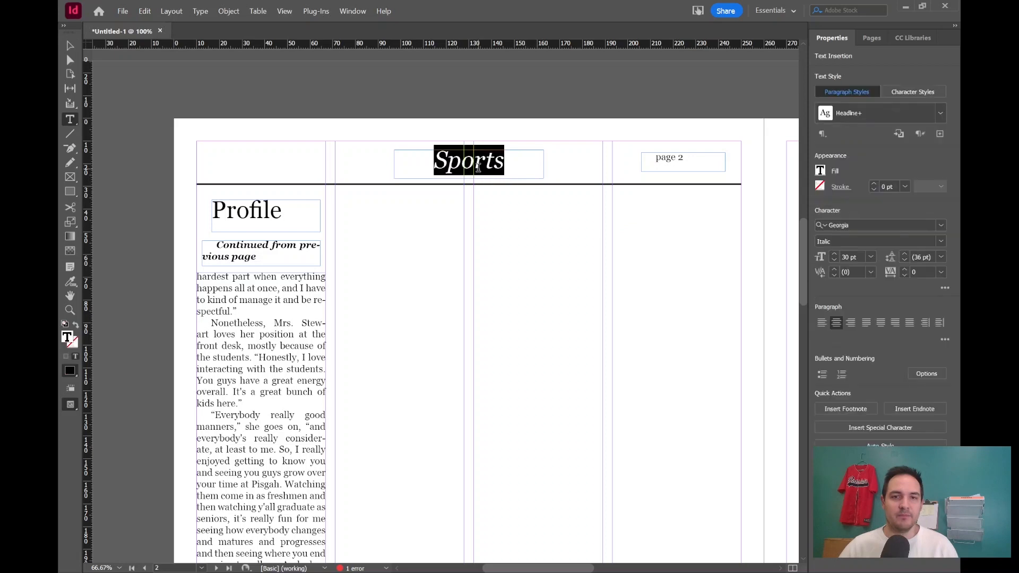
pyautogui.click(890, 240)
pyautogui.click(942, 243)
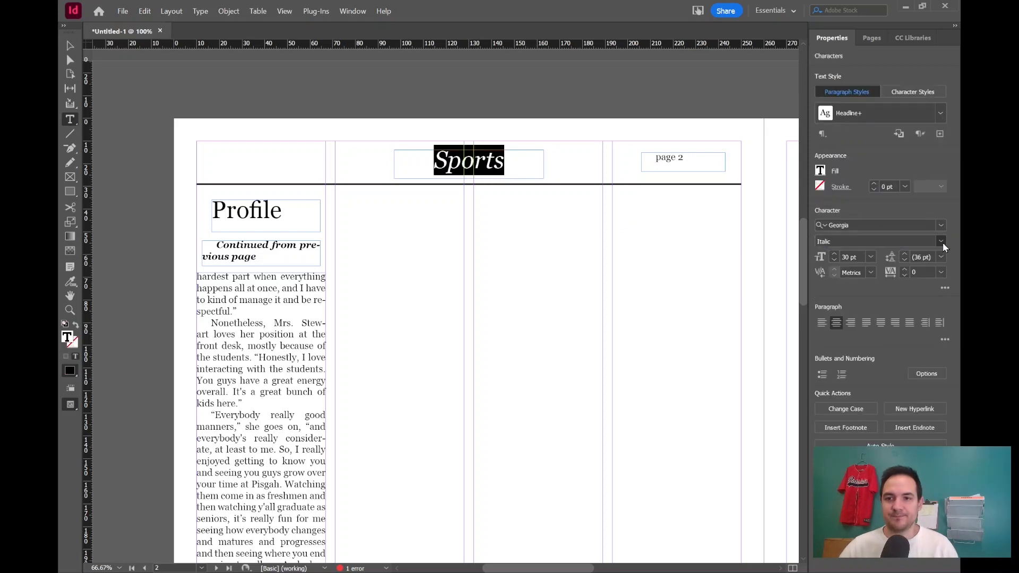
pyautogui.click(875, 283)
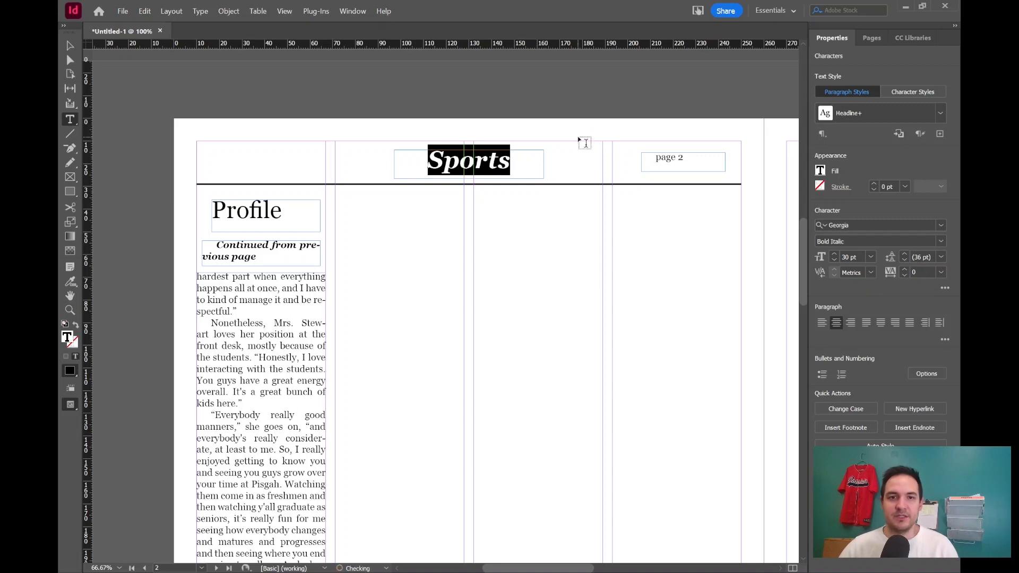
pyautogui.click(429, 266)
# Switch to the Goodroe Video Stories document, jump to the Esports team article and select its text.
pyautogui.scroll(-3, 442, 264)
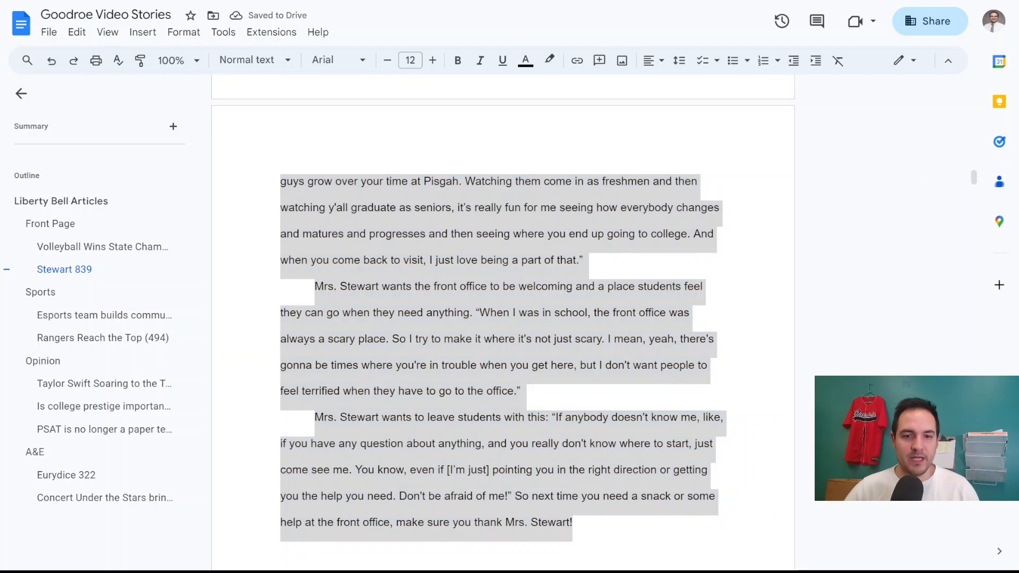
pyautogui.click(66, 318)
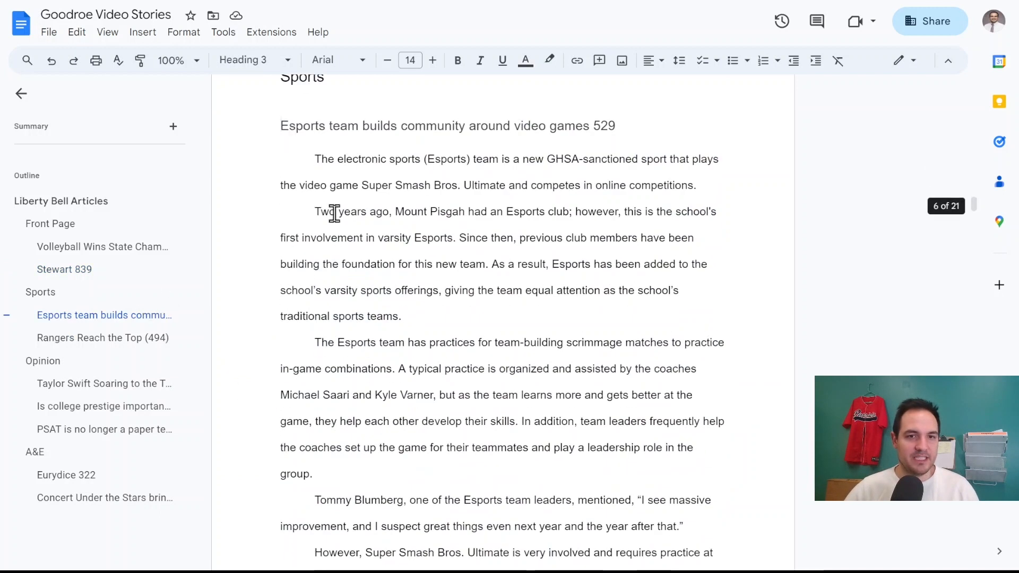
pyautogui.moveTo(315, 159); pyautogui.dragTo(436, 279)
pyautogui.scroll(-15, 587, 303)
pyautogui.scroll(-7, 591, 301)
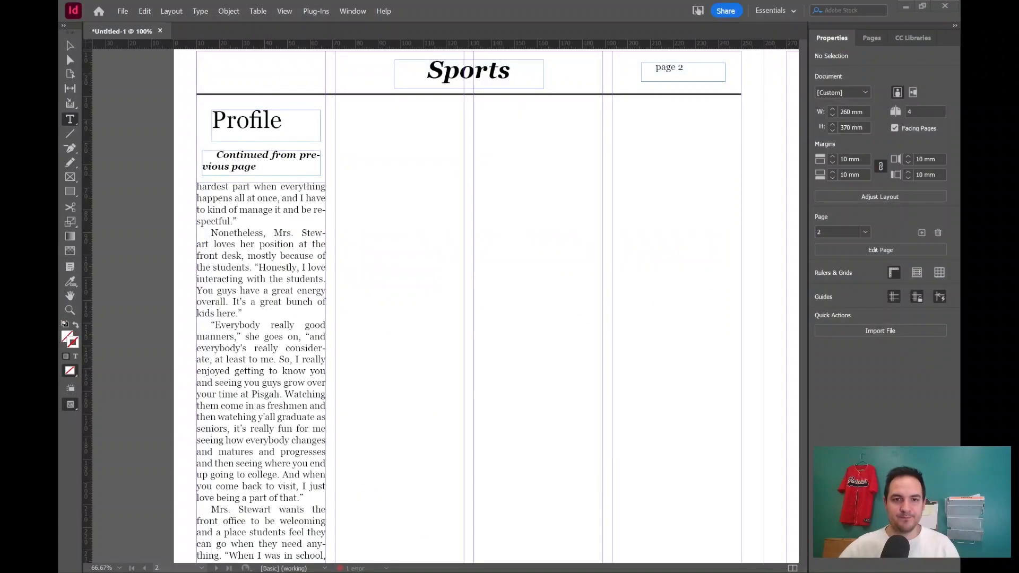
# Paste the Esports article text into the second column below the header and thread it into the third column.
pyautogui.click(70, 46)
pyautogui.hotkey('ctrl', 'v')
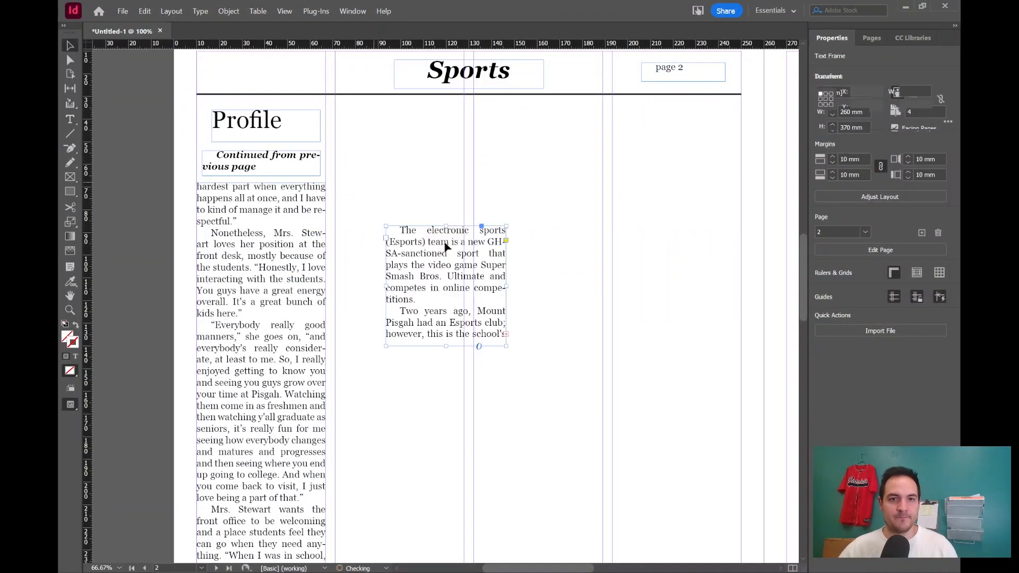
pyautogui.moveTo(483, 272); pyautogui.dragTo(464, 220)
pyautogui.scroll(-5, 395, 313)
pyautogui.moveTo(400, 280); pyautogui.dragTo(399, 252)
pyautogui.scroll(-4, 421, 344)
pyautogui.scroll(5, 421, 345)
pyautogui.scroll(5, 451, 400)
pyautogui.click(464, 407)
pyautogui.click(475, 195)
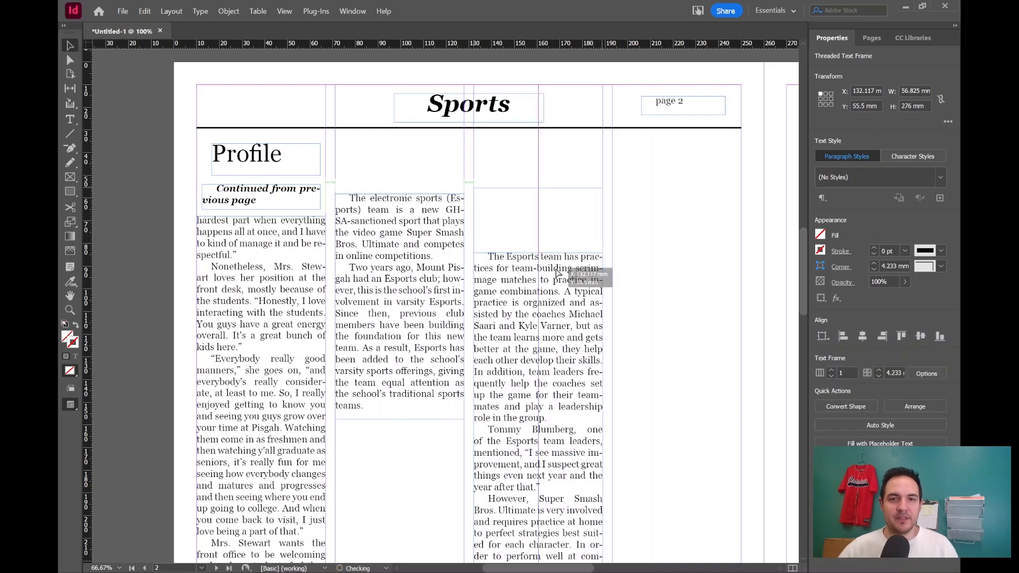
# Shorten the third column's Esports text frame so it ends partway down the page.
pyautogui.scroll(-5, 538, 285)
pyautogui.moveTo(538, 285); pyautogui.dragTo(546, 117)
pyautogui.scroll(3, 552, 152)
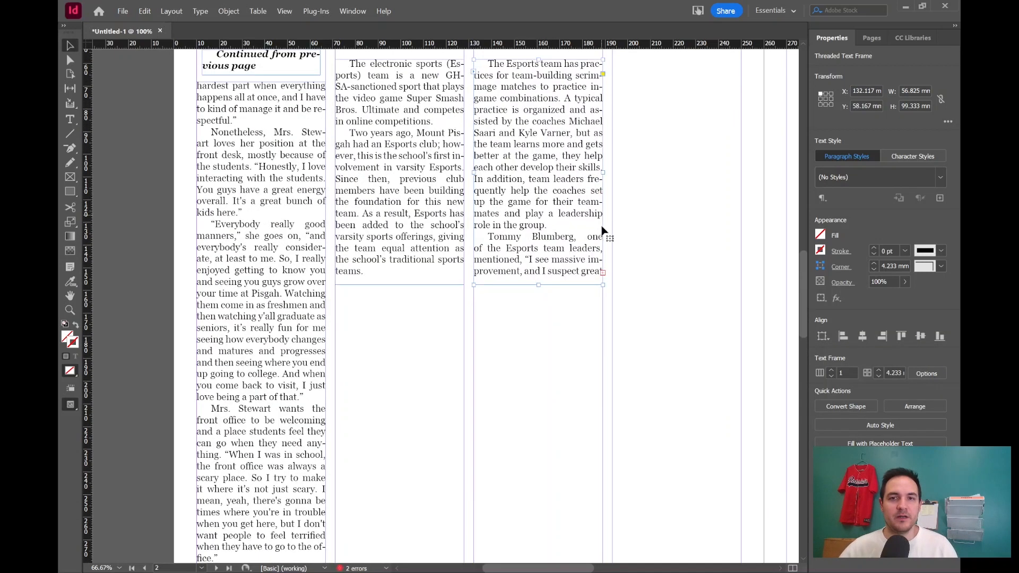
# Thread the overflowing Esports text into the lower part of the fourth column.
pyautogui.click(603, 273)
pyautogui.click(685, 428)
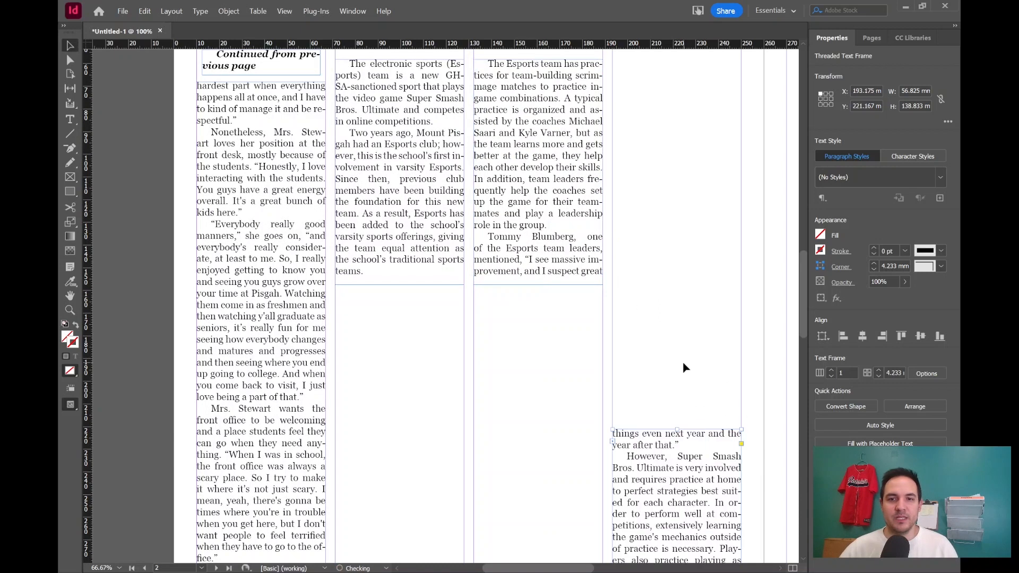
pyautogui.scroll(-2, 682, 356)
pyautogui.scroll(-1, 683, 357)
pyautogui.moveTo(678, 290); pyautogui.dragTo(678, 198)
pyautogui.scroll(6, 670, 211)
# Draw a photo frame about 57 × 112 mm at the top of the fourth column and wrap text around its bounding box.
pyautogui.click(70, 176)
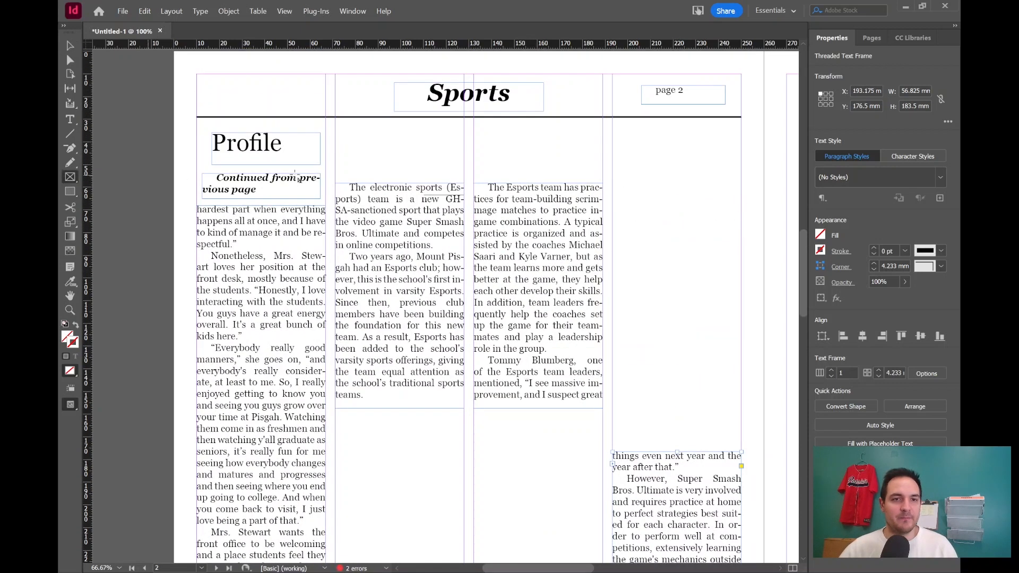
pyautogui.moveTo(613, 183)
pyautogui.mouseDown()
pyautogui.moveTo(656, 211)
pyautogui.moveTo(743, 433)
pyautogui.mouseUp()
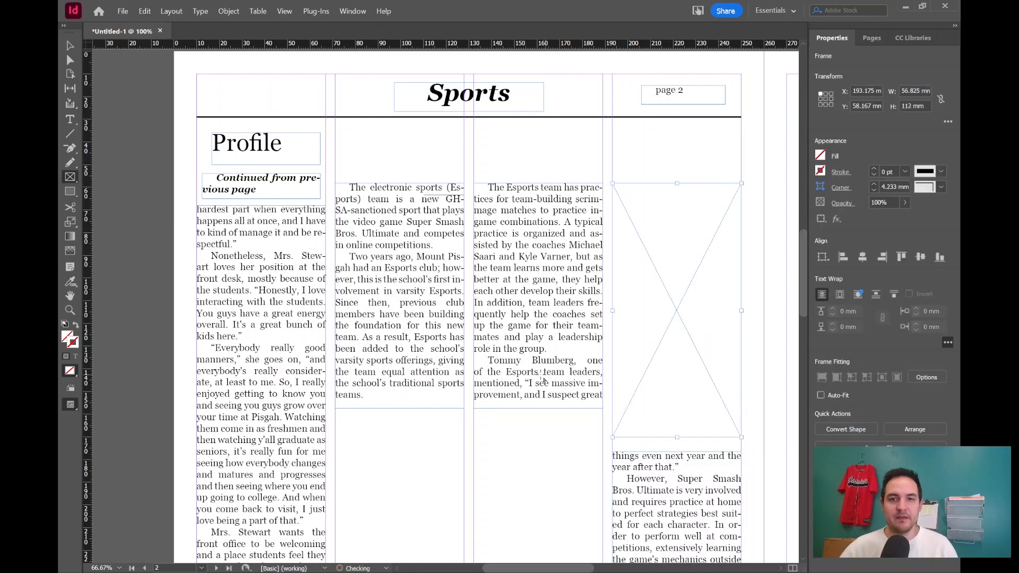
pyautogui.click(840, 295)
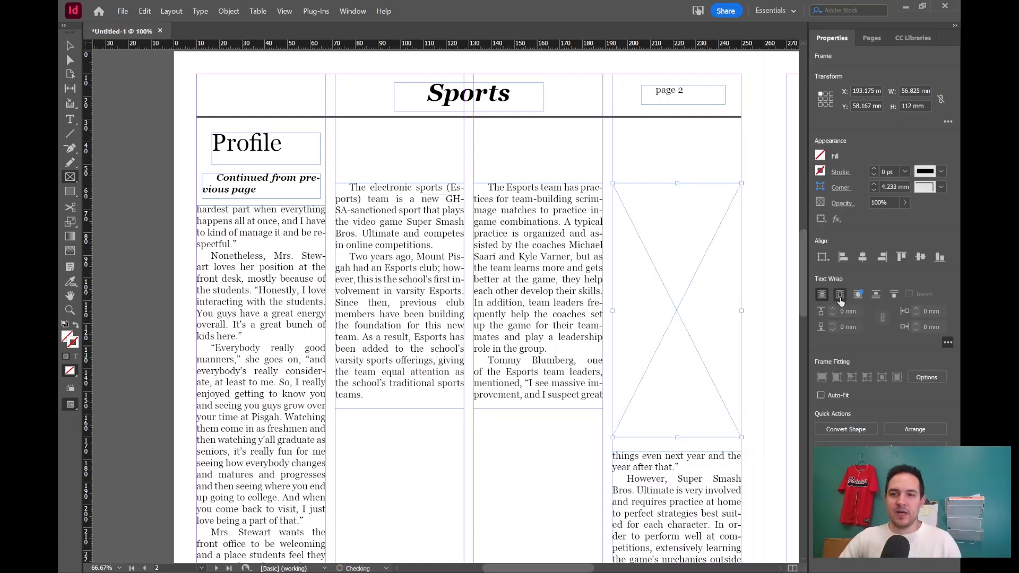
pyautogui.click(832, 308)
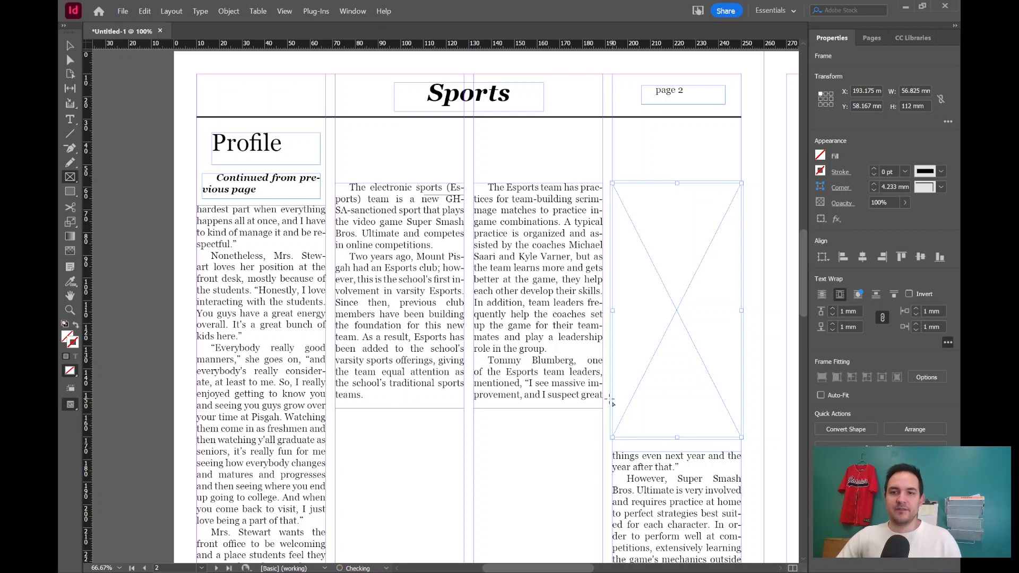
# Paste a copy of the Profile headline above the second column and change its text to Esports.
pyautogui.click(70, 46)
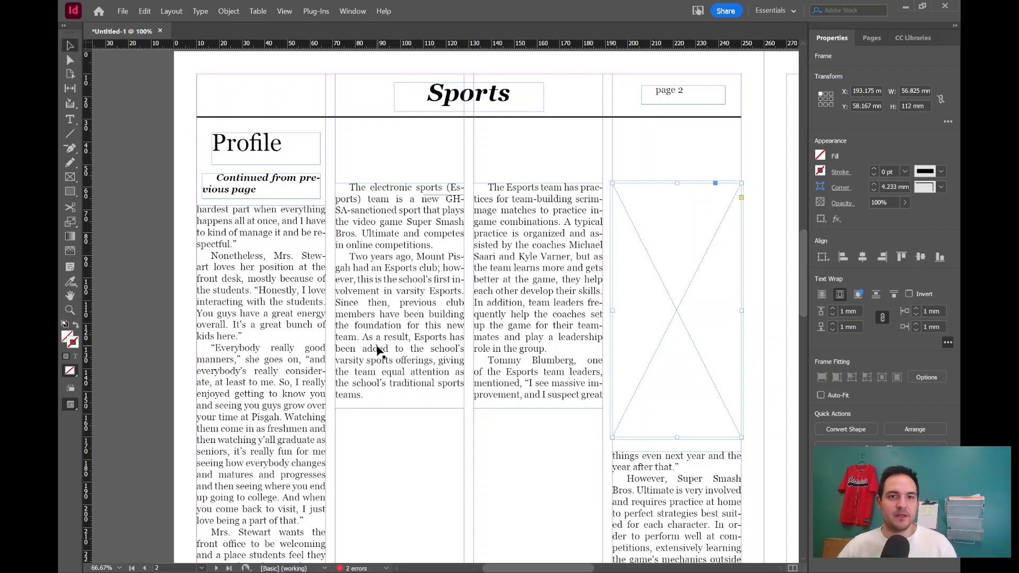
pyautogui.scroll(-2, 380, 370)
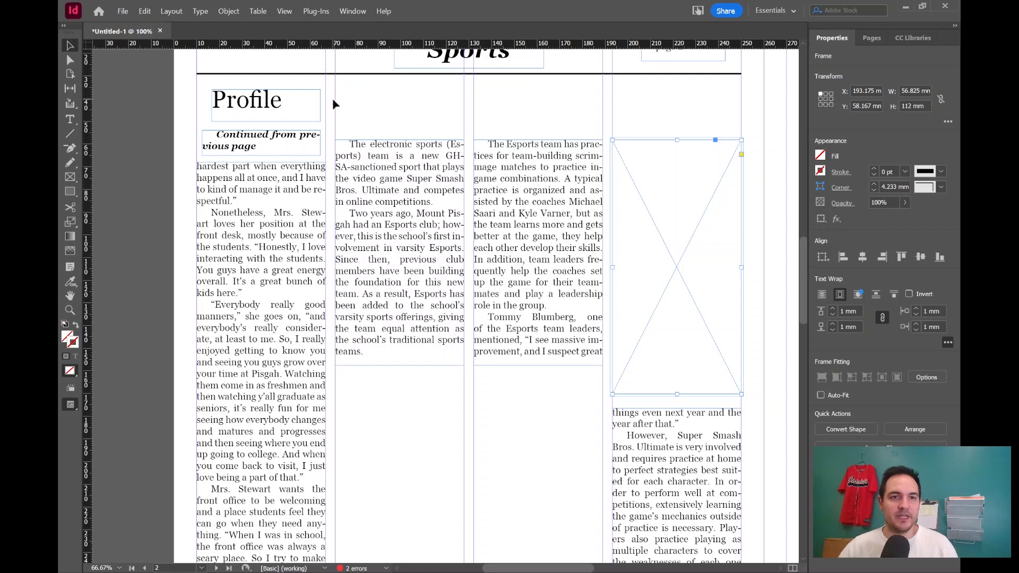
pyautogui.click(302, 104)
pyautogui.hotkey('ctrl', 'v')
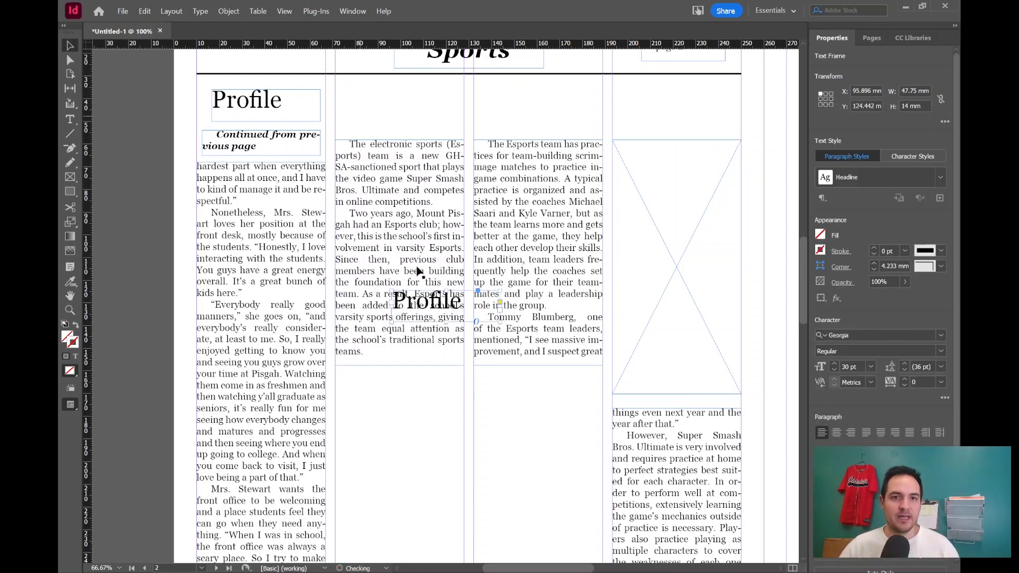
pyautogui.moveTo(426, 302); pyautogui.dragTo(381, 111)
pyautogui.moveTo(381, 111); pyautogui.dragTo(382, 110)
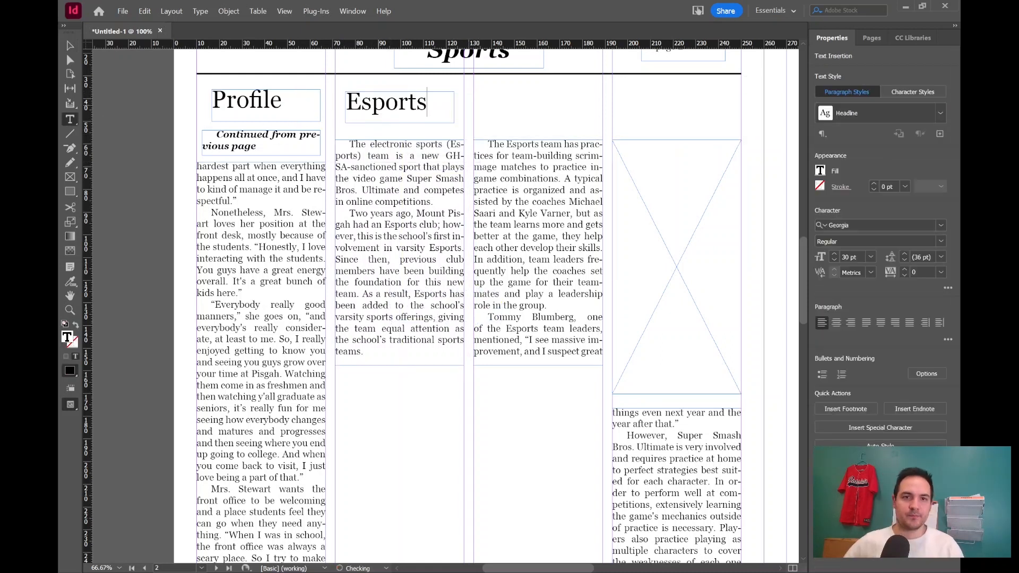
pyautogui.press('Escape')
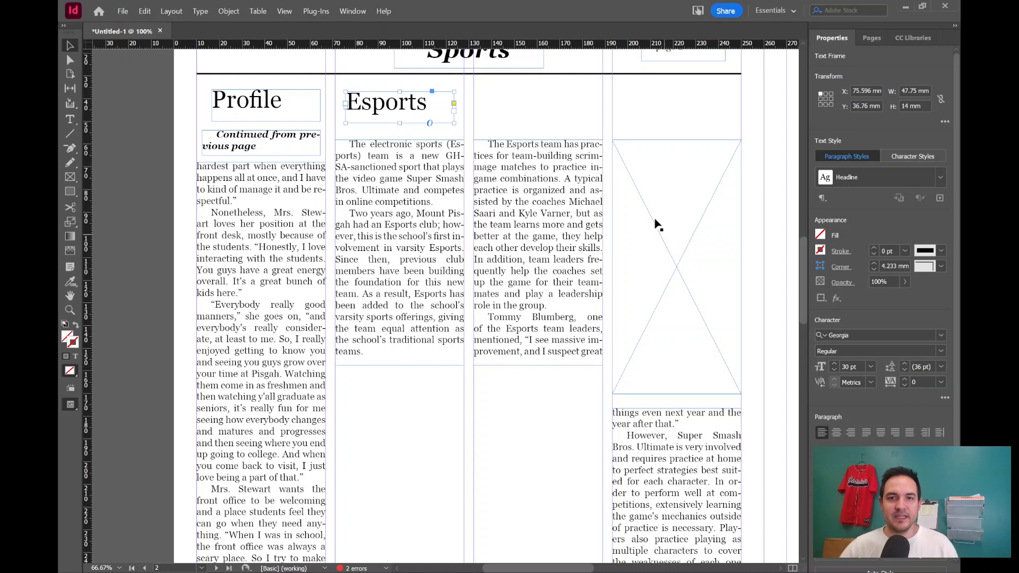
pyautogui.scroll(-3, 582, 344)
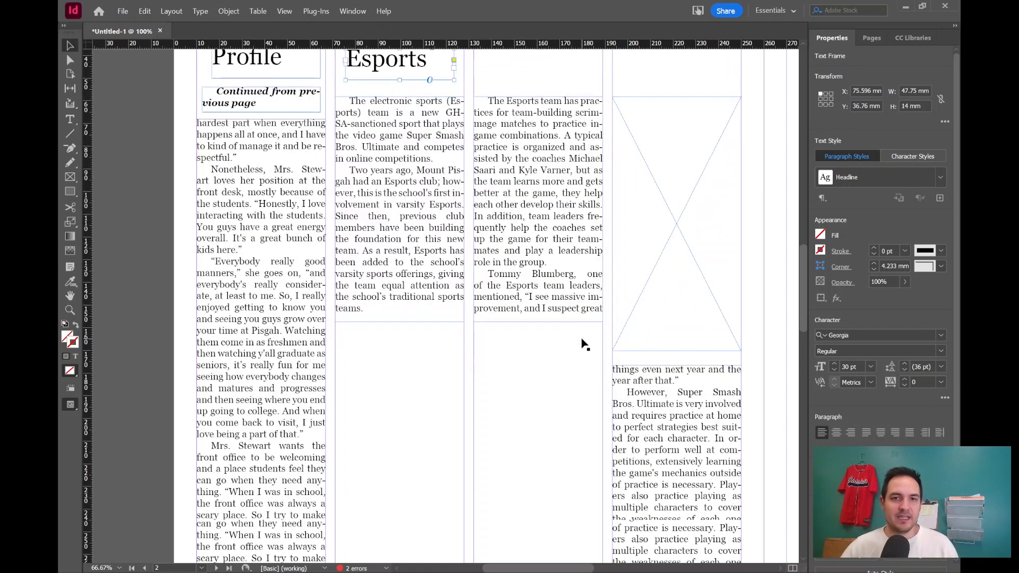
pyautogui.scroll(3, 441, 183)
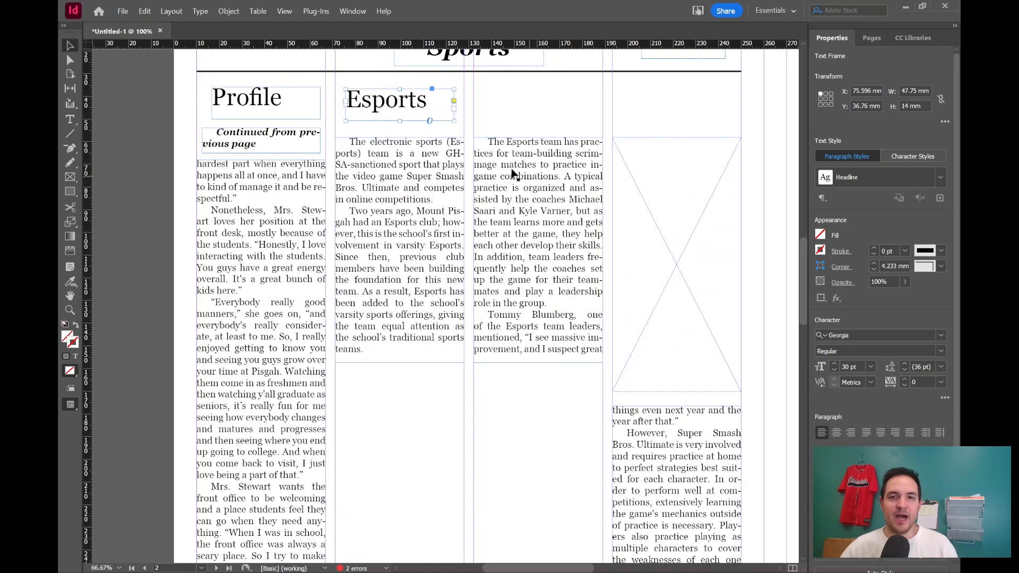
pyautogui.click(681, 227)
pyautogui.scroll(-2, 642, 222)
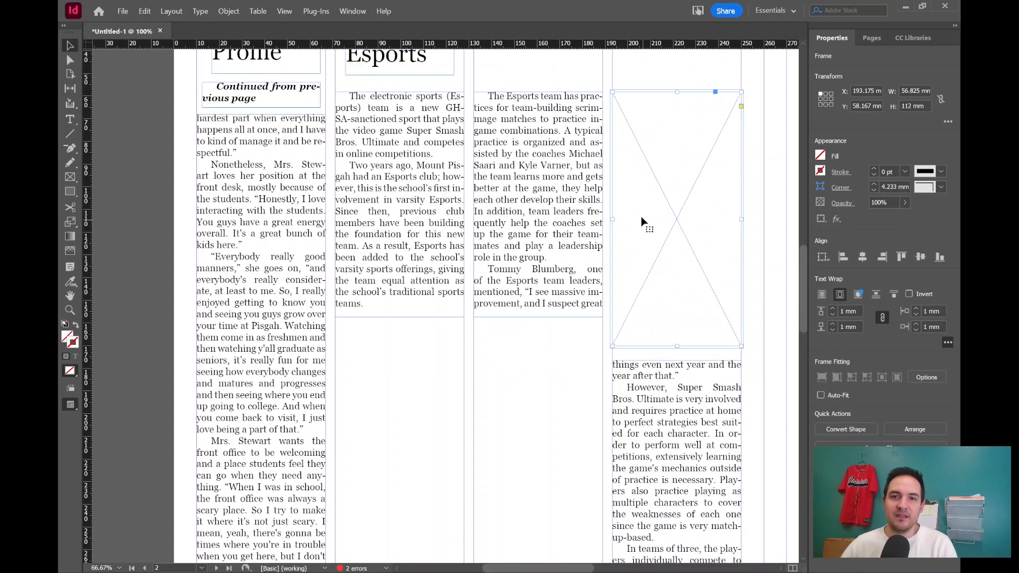
pyautogui.scroll(-3, 642, 221)
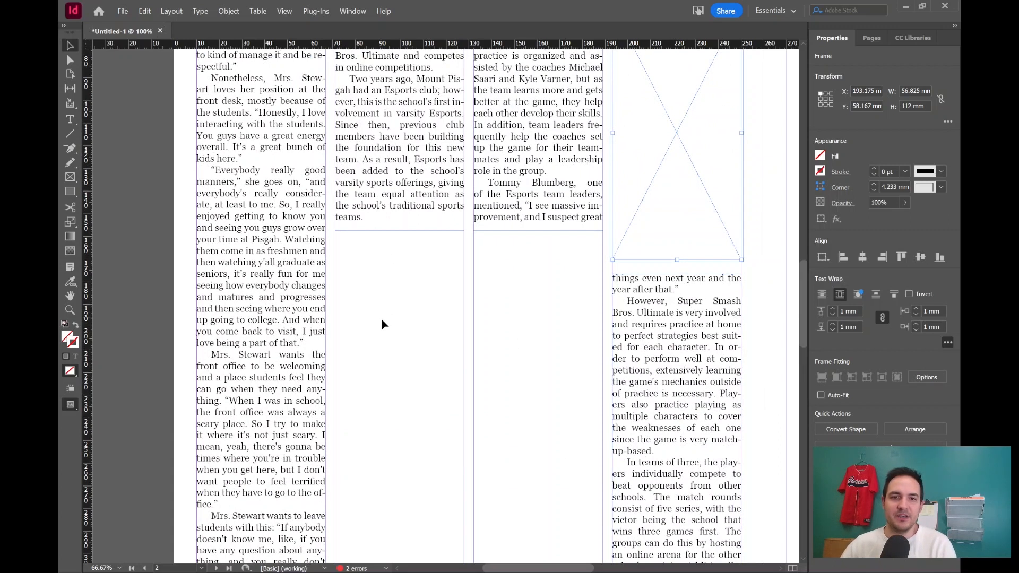
pyautogui.scroll(-2, 501, 307)
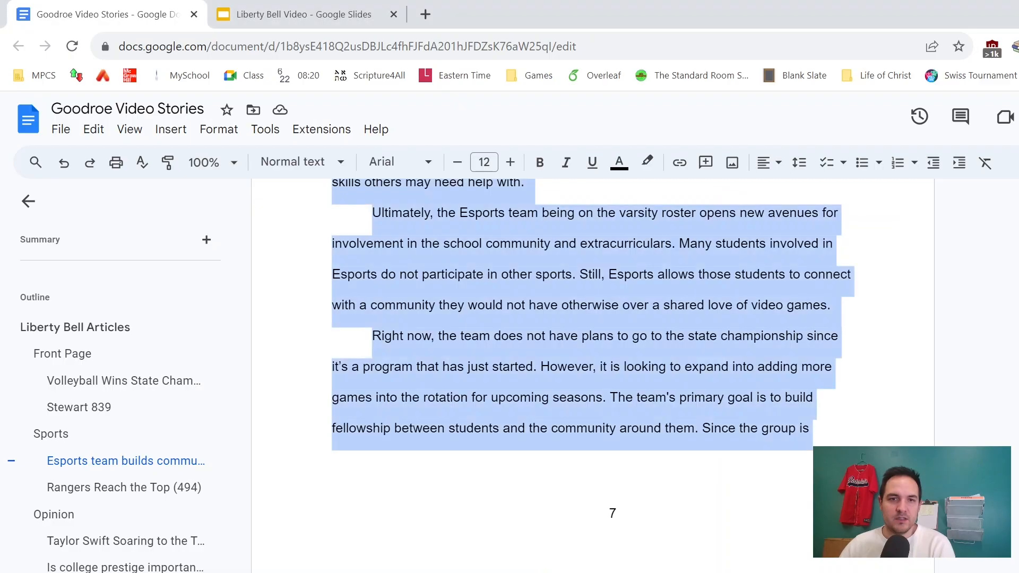
# In the Google Doc, jump to the Rangers Reach the Top article and select its text.
pyautogui.click(98, 487)
pyautogui.moveTo(381, 283); pyautogui.dragTo(595, 548)
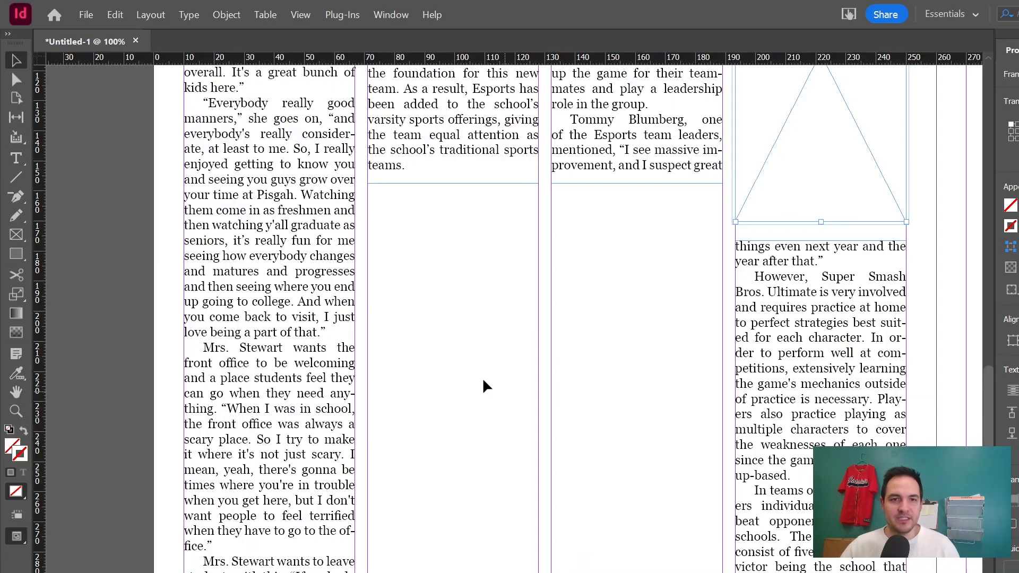
# Paste the Rangers article into the lower half of the second column and lengthen its frame.
pyautogui.hotkey('ctrl', 'v')
pyautogui.moveTo(467, 371); pyautogui.dragTo(402, 340)
pyautogui.moveTo(527, 341); pyautogui.dragTo(538, 341)
pyautogui.moveTo(453, 420); pyautogui.dragTo(452, 572)
pyautogui.scroll(-3, 444, 500)
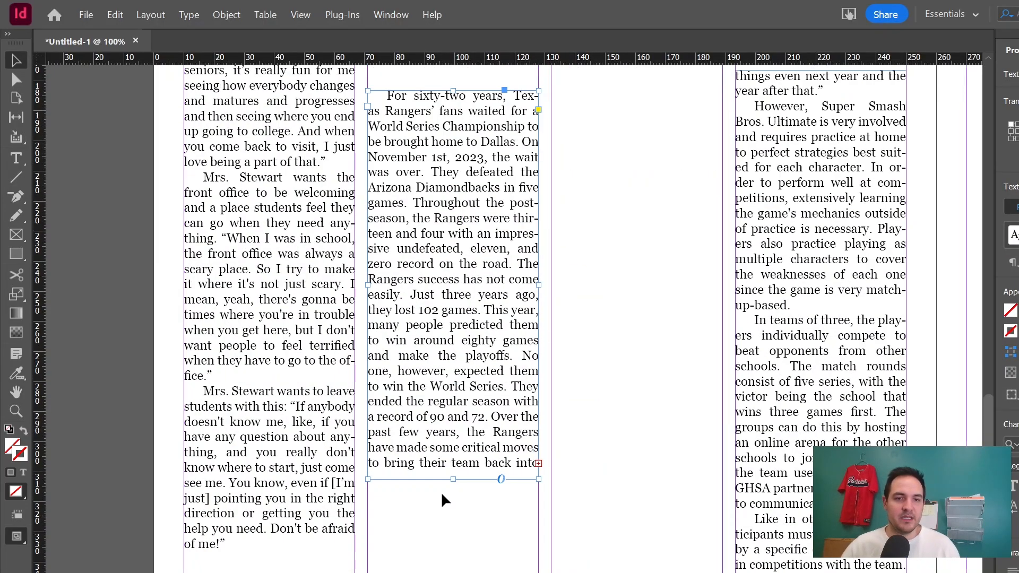
pyautogui.moveTo(453, 480); pyautogui.dragTo(538, 541)
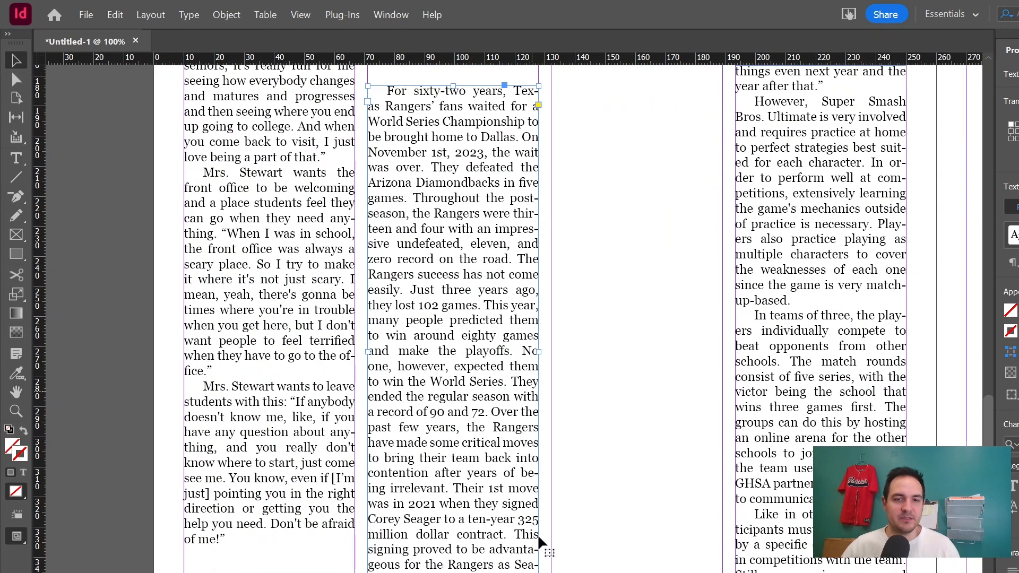
# Thread the Rangers article's overflow into the third column beneath the Esports text.
pyautogui.scroll(4, 637, 419)
pyautogui.click(637, 422)
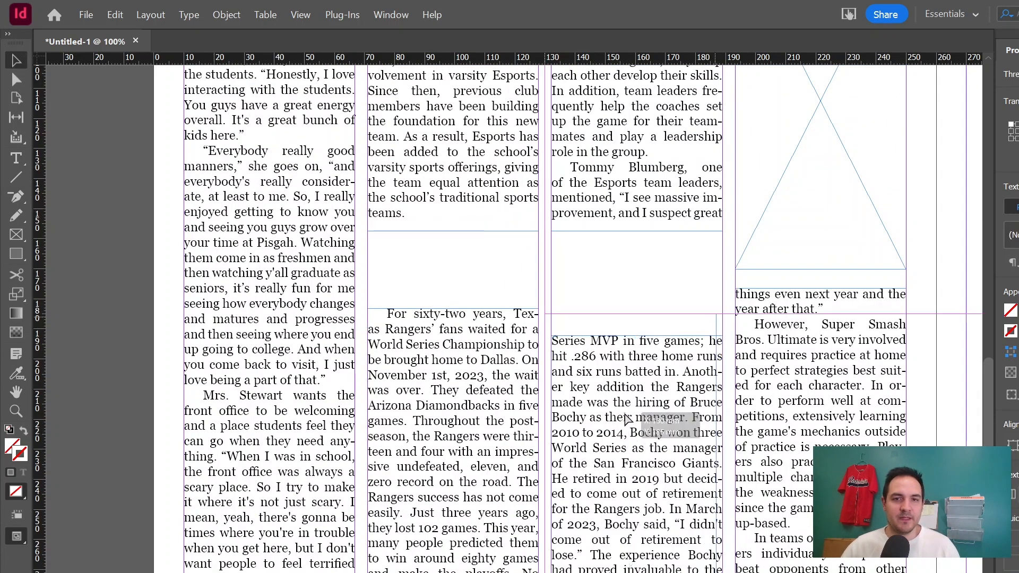
pyautogui.moveTo(629, 414); pyautogui.dragTo(637, 387)
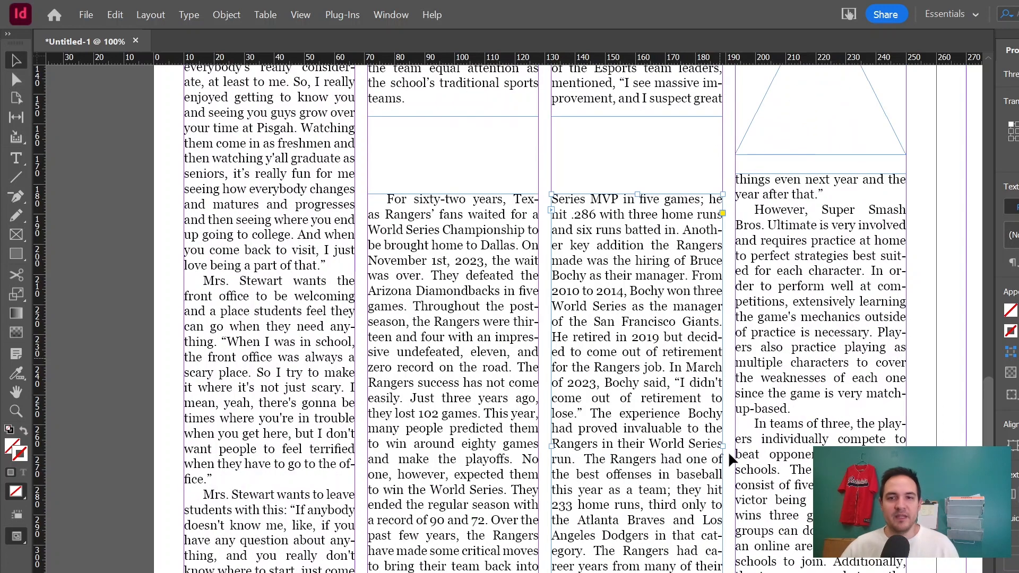
# Shorten the photo frame in the fourth column to roughly half its height.
pyautogui.scroll(-2, 728, 393)
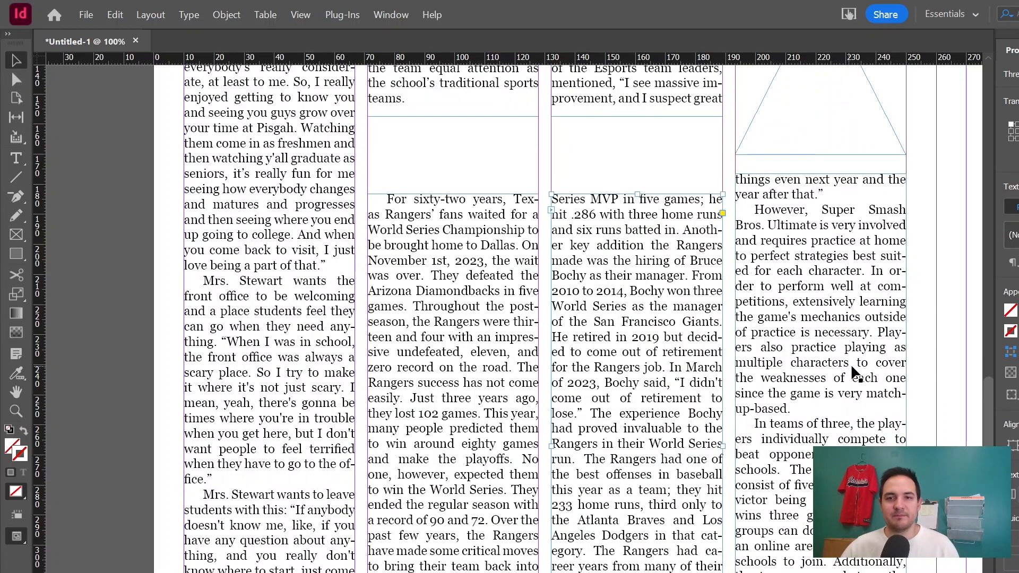
pyautogui.scroll(3, 849, 371)
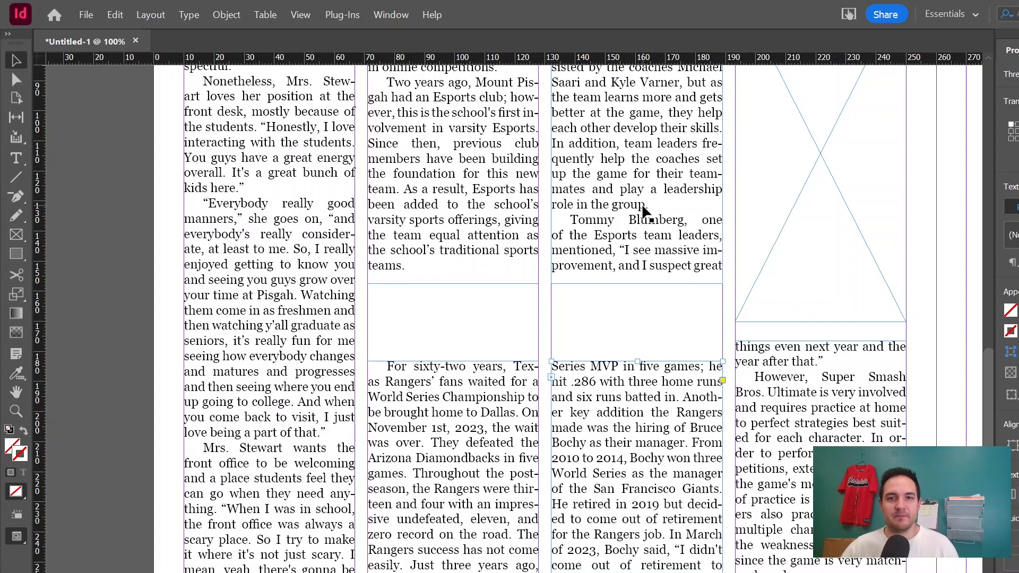
pyautogui.scroll(3, 644, 212)
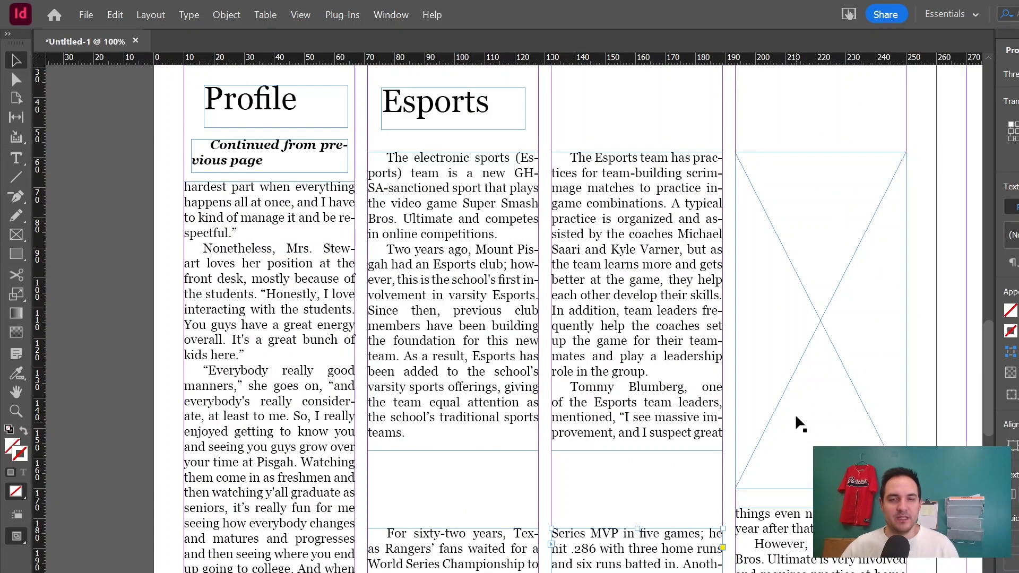
pyautogui.click(806, 321)
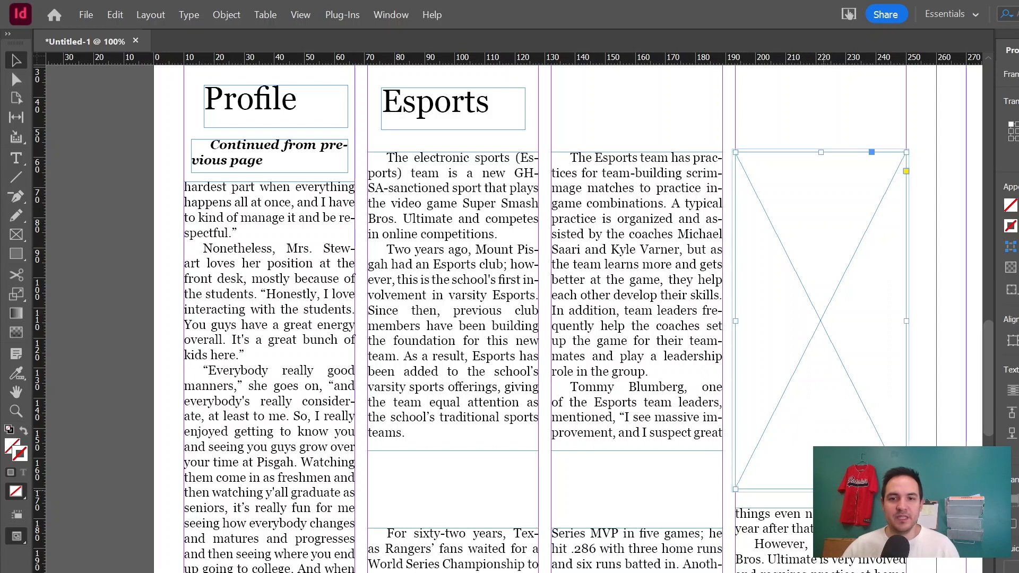
pyautogui.moveTo(821, 488); pyautogui.dragTo(816, 344)
pyautogui.click(819, 311)
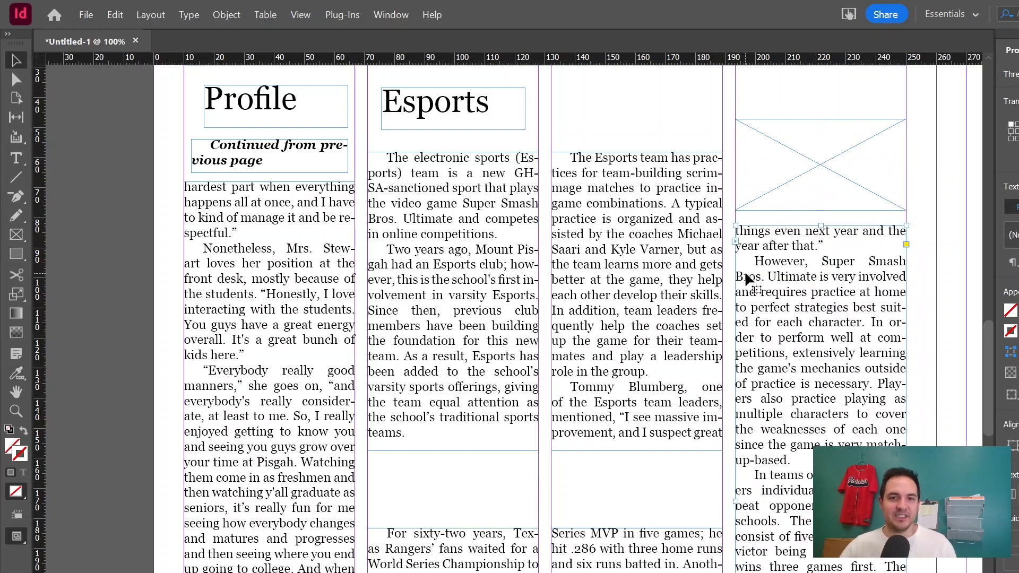
# Move the tops of the Rangers article frames lower in the second and third columns.
pyautogui.scroll(-2, 837, 296)
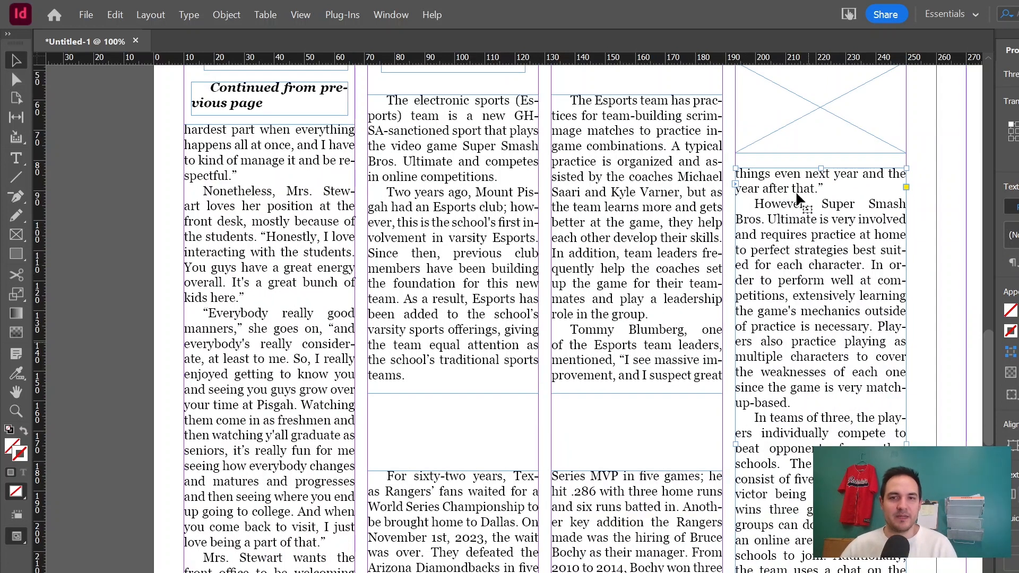
pyautogui.scroll(-4, 477, 425)
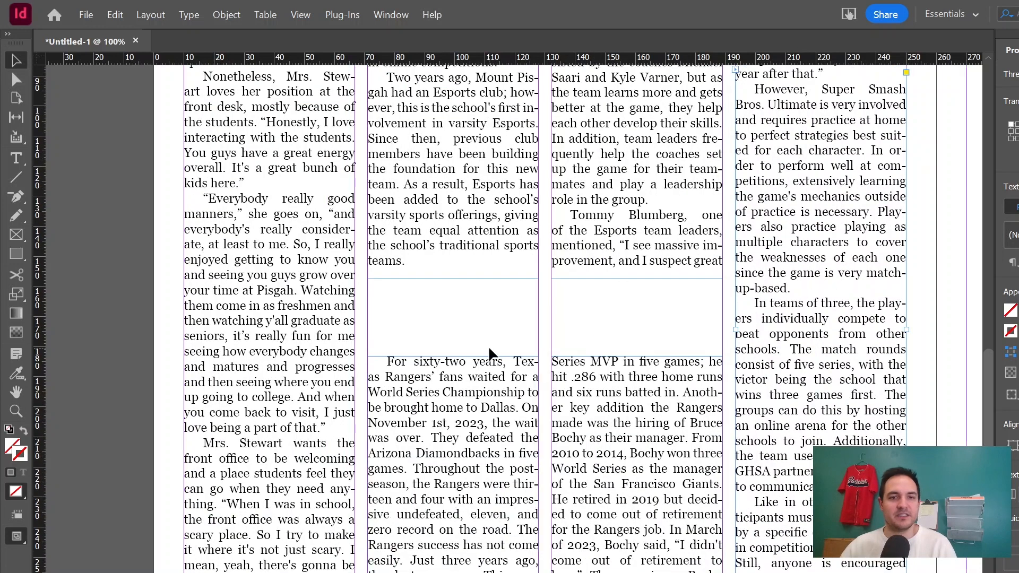
pyautogui.click(511, 379)
pyautogui.click(675, 430)
pyautogui.moveTo(637, 357); pyautogui.dragTo(643, 494)
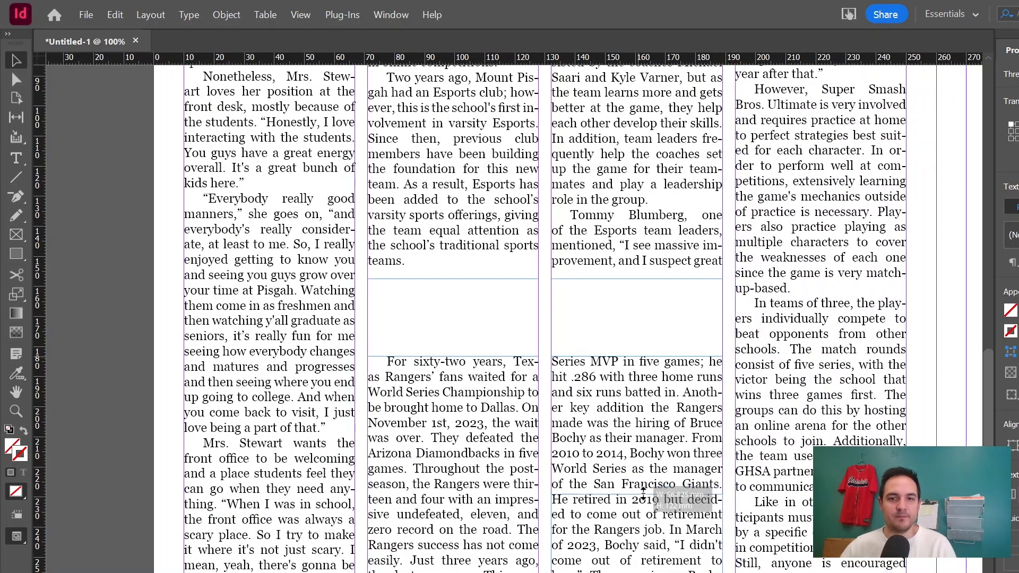
pyautogui.click(444, 380)
pyautogui.moveTo(451, 356); pyautogui.dragTo(452, 461)
# Extend the Esports text frames in the second and third columns down to meet the Rangers frames.
pyautogui.click(657, 270)
pyautogui.moveTo(638, 280); pyautogui.dragTo(637, 353)
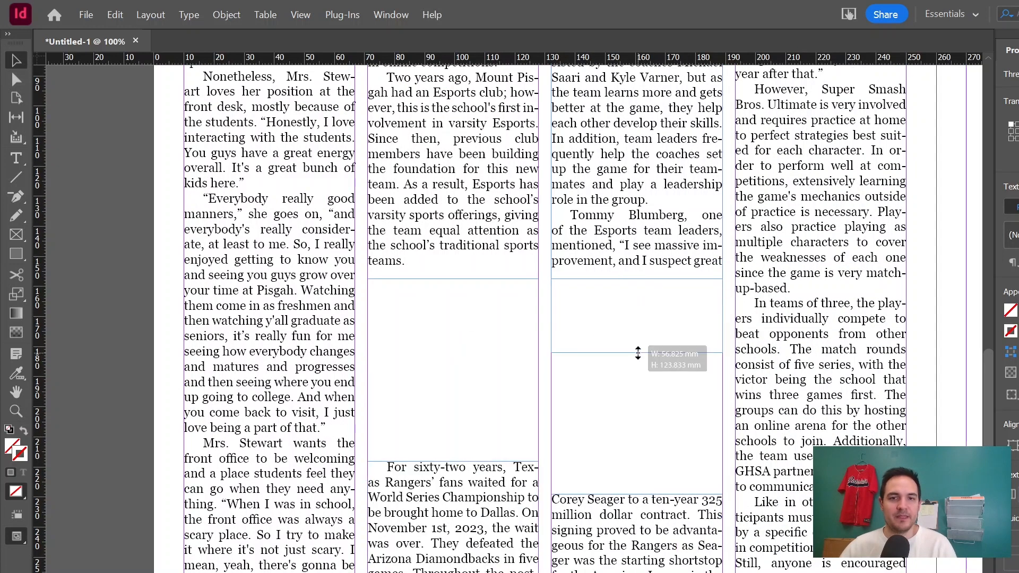
pyautogui.click(432, 262)
pyautogui.moveTo(452, 279); pyautogui.dragTo(462, 361)
# Shorten the Esports text frame in the fourth column below the photo frame.
pyautogui.scroll(-2, 661, 457)
pyautogui.click(662, 457)
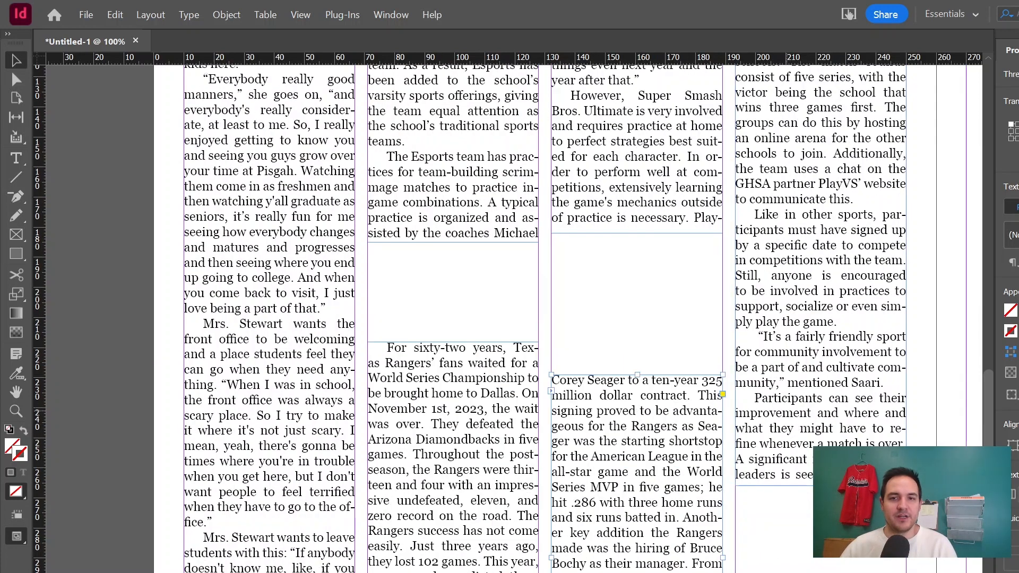
pyautogui.click(787, 410)
pyautogui.moveTo(821, 486); pyautogui.dragTo(820, 247)
pyautogui.scroll(7, 689, 341)
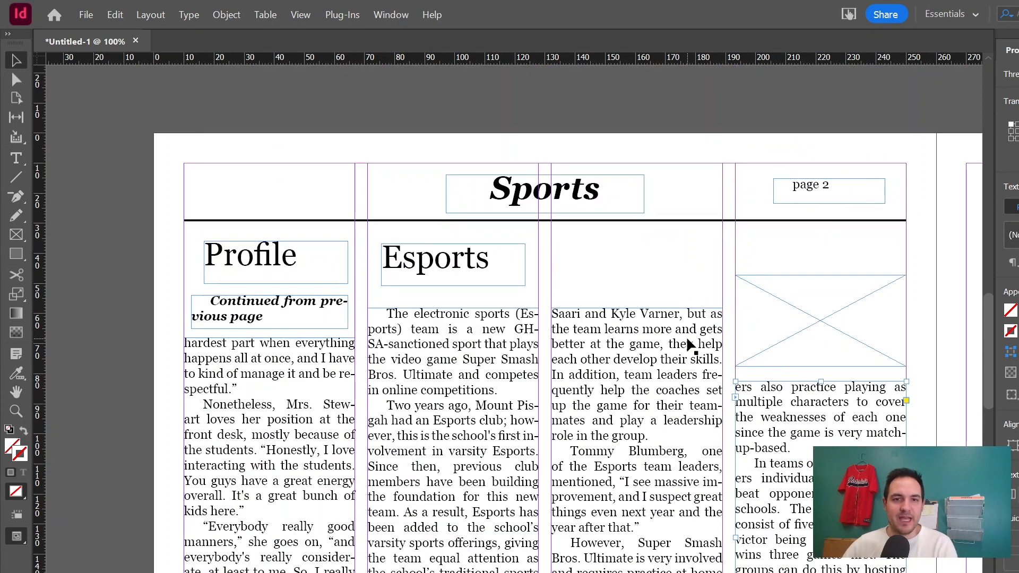
pyautogui.scroll(-2, 689, 345)
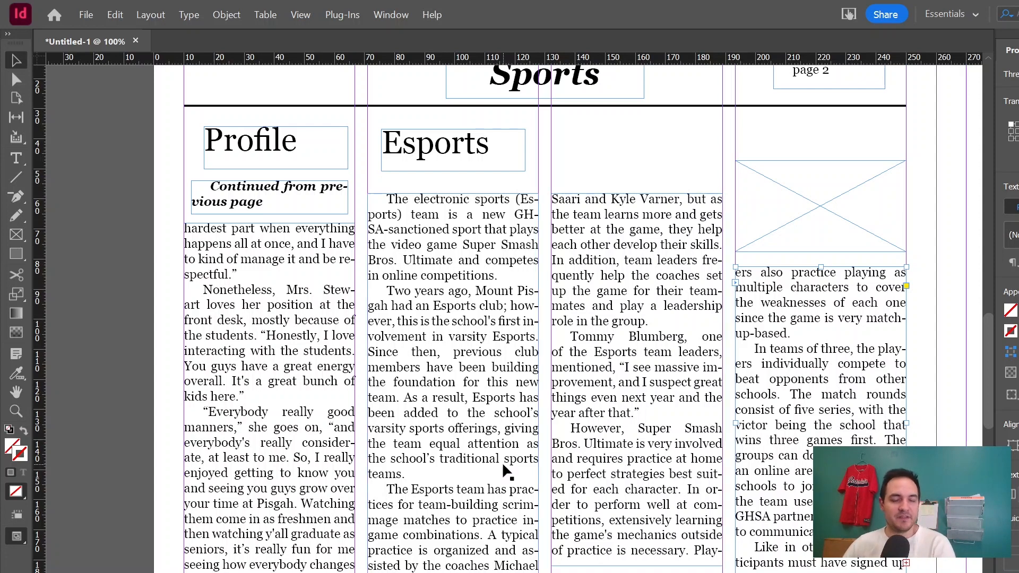
# Scroll across the spread to review the finished page layout.
pyautogui.scroll(-10, 587, 432)
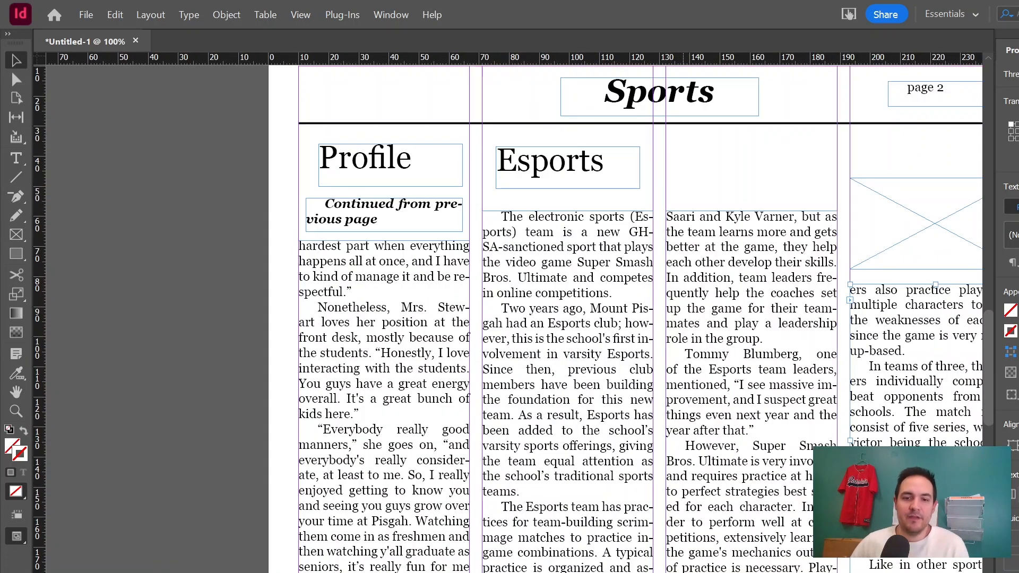
pyautogui.hscroll(10, 518, 313)
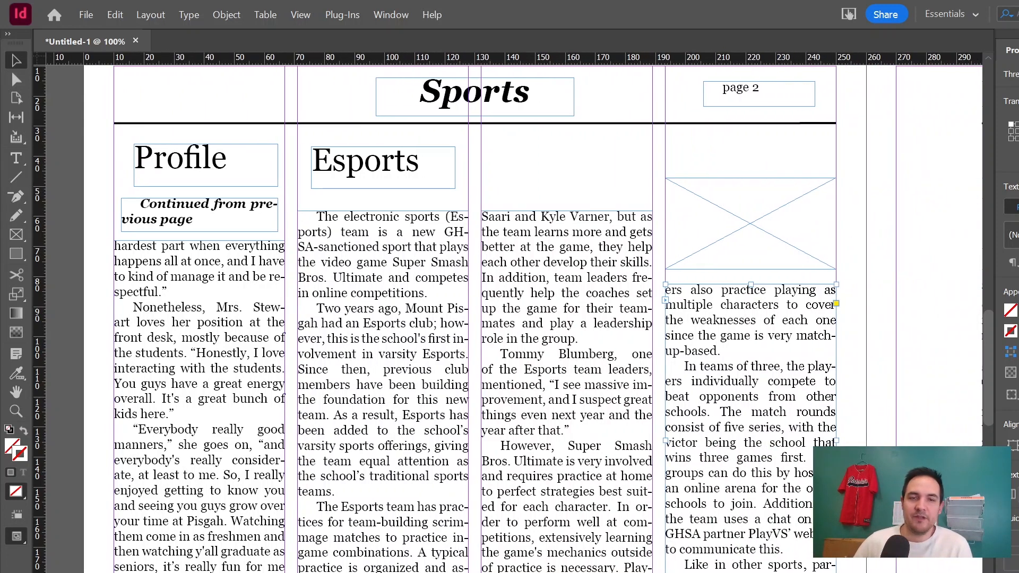
pyautogui.hscroll(8, 513, 318)
pyautogui.scroll(16, 753, 520)
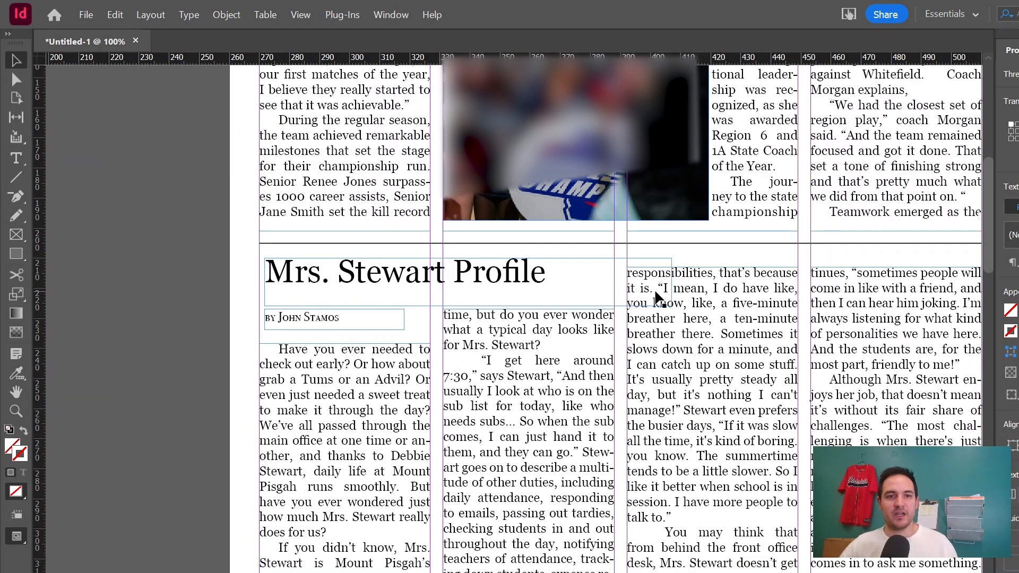
pyautogui.scroll(4, 663, 300)
pyautogui.scroll(6, 666, 302)
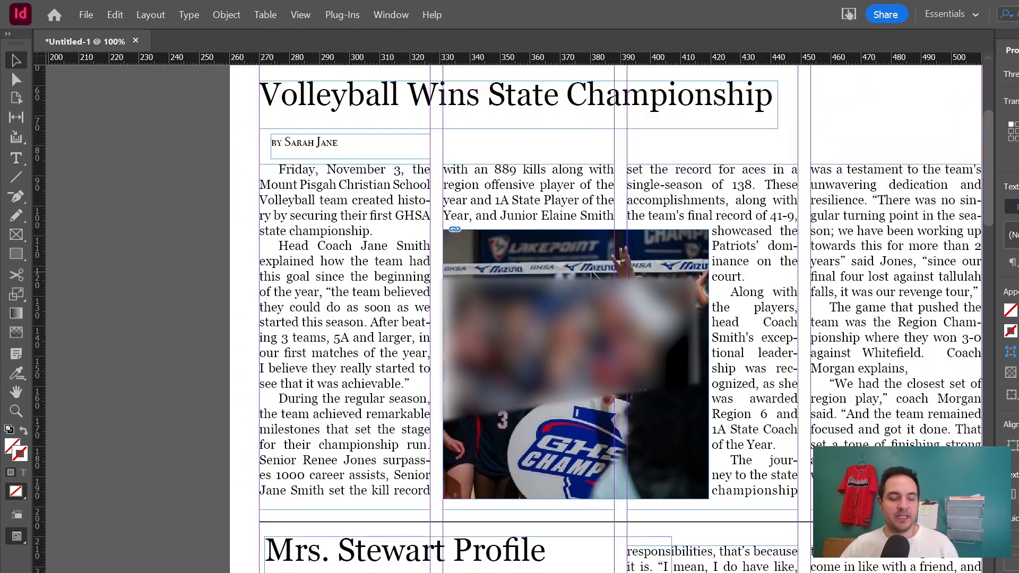
pyautogui.click(86, 14)
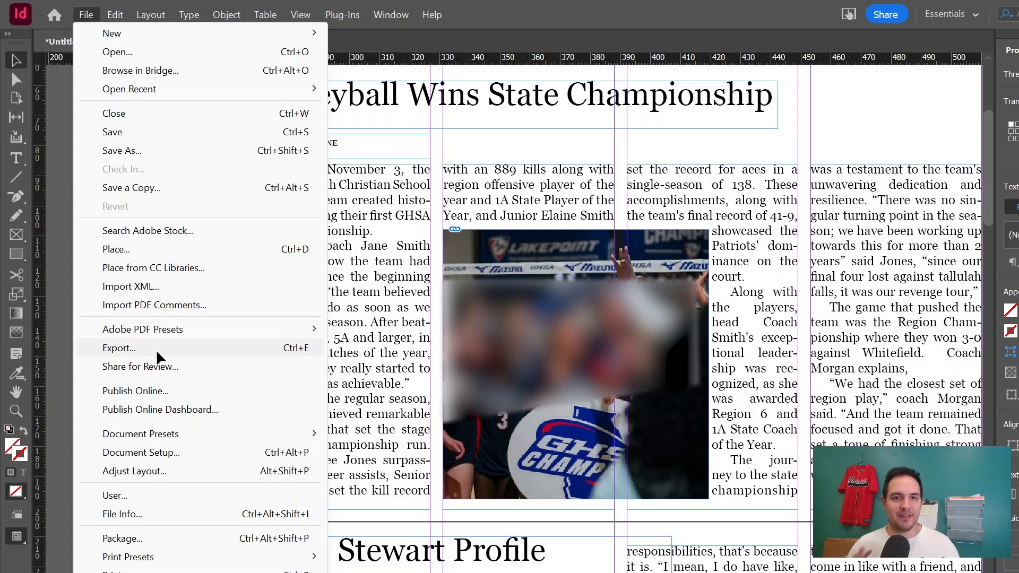
pyautogui.click(798, 276)
pyautogui.scroll(4, 791, 270)
pyautogui.scroll(-4, 781, 264)
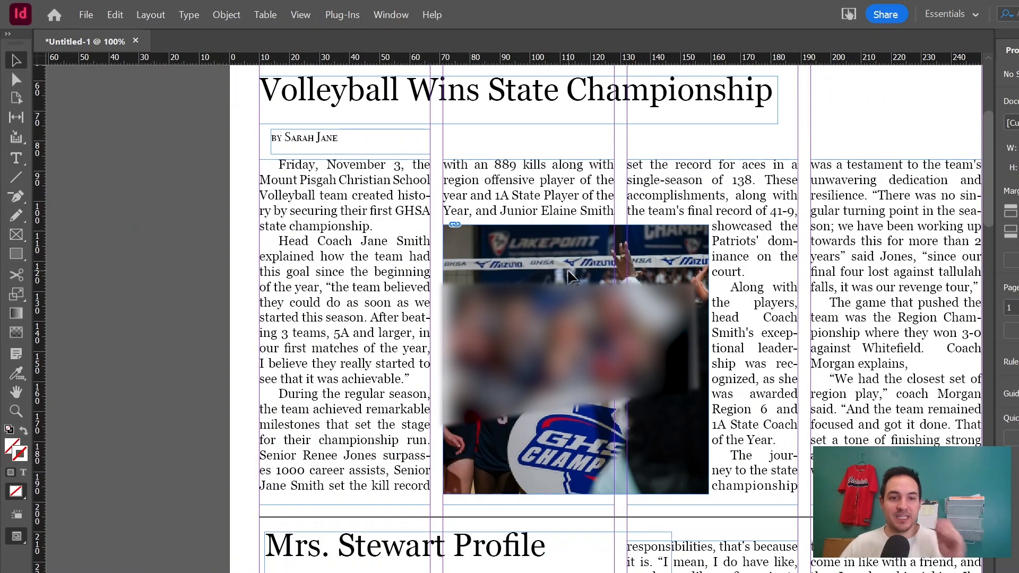
# Try to export the document.
pyautogui.click(86, 14)
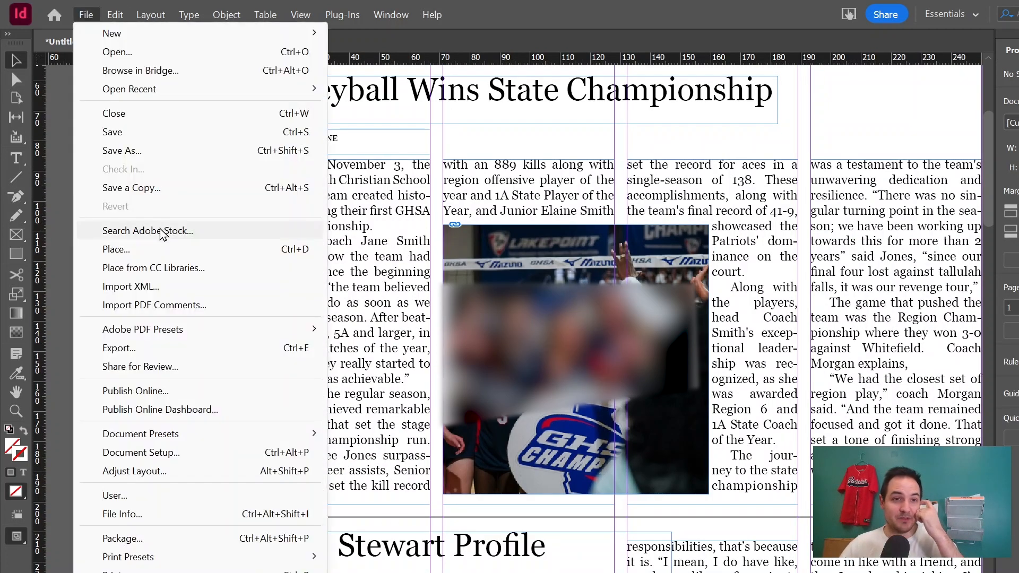
pyautogui.click(191, 350)
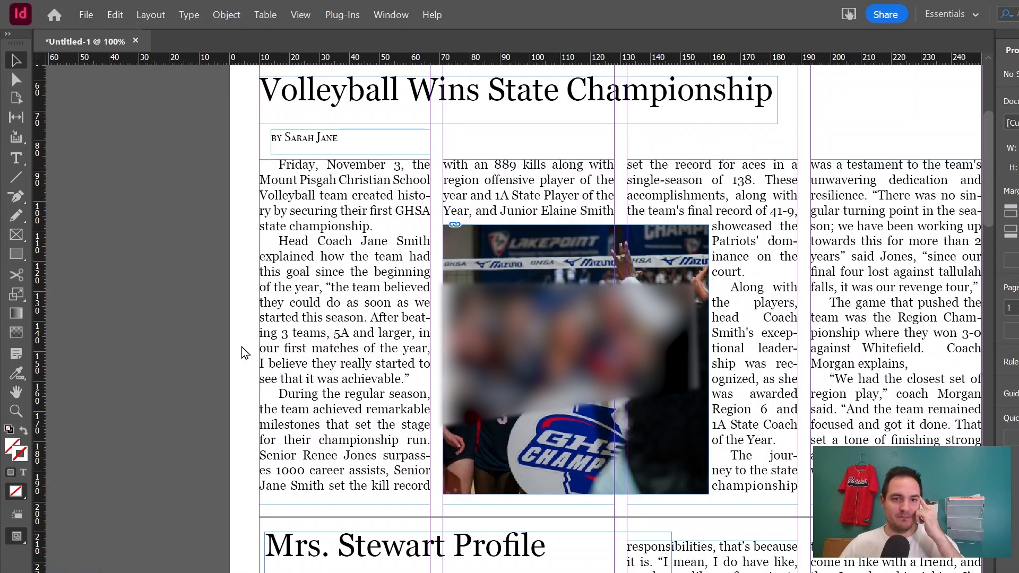
pyautogui.press('Return')
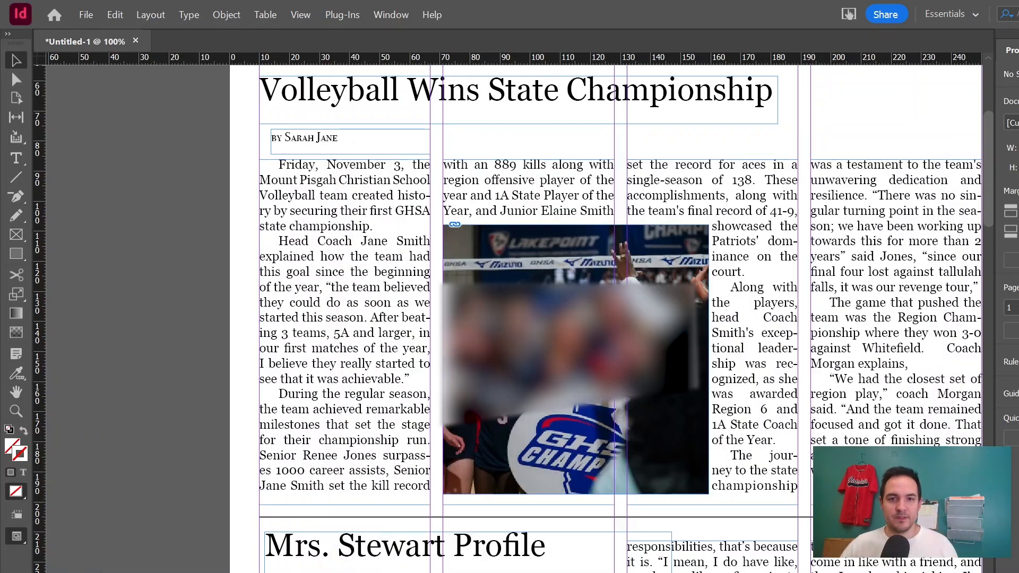
pyautogui.press('Return')
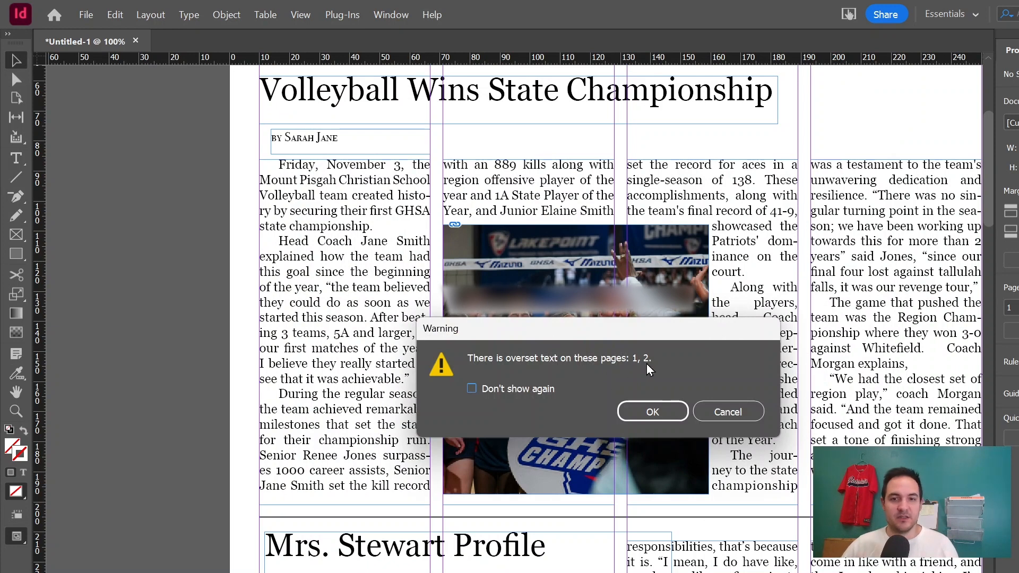
pyautogui.click(728, 412)
# Scroll over the volleyball story and the profile article to review them.
pyautogui.scroll(-5, 725, 418)
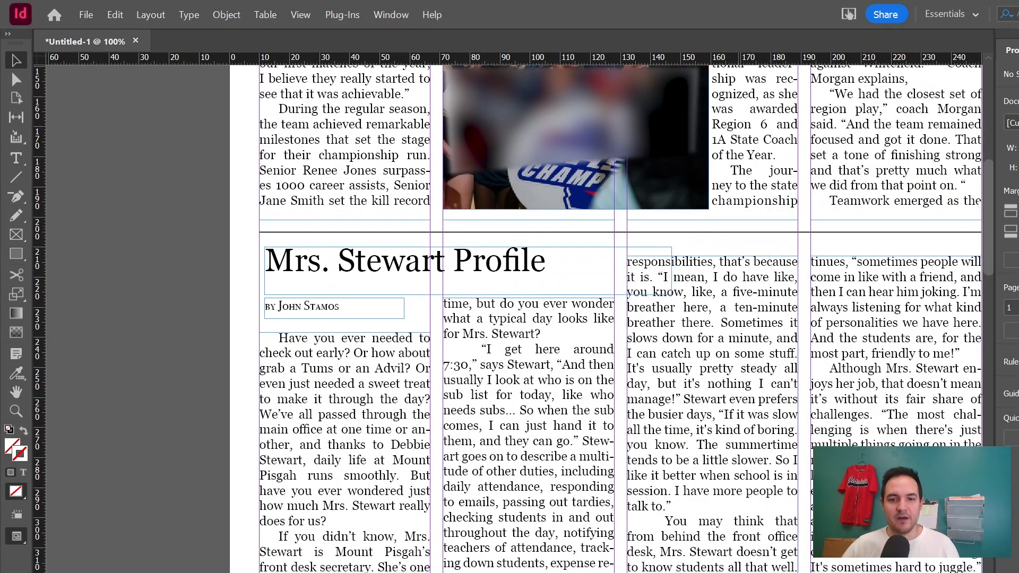
pyautogui.hscroll(5, 742, 547)
pyautogui.scroll(5, 743, 435)
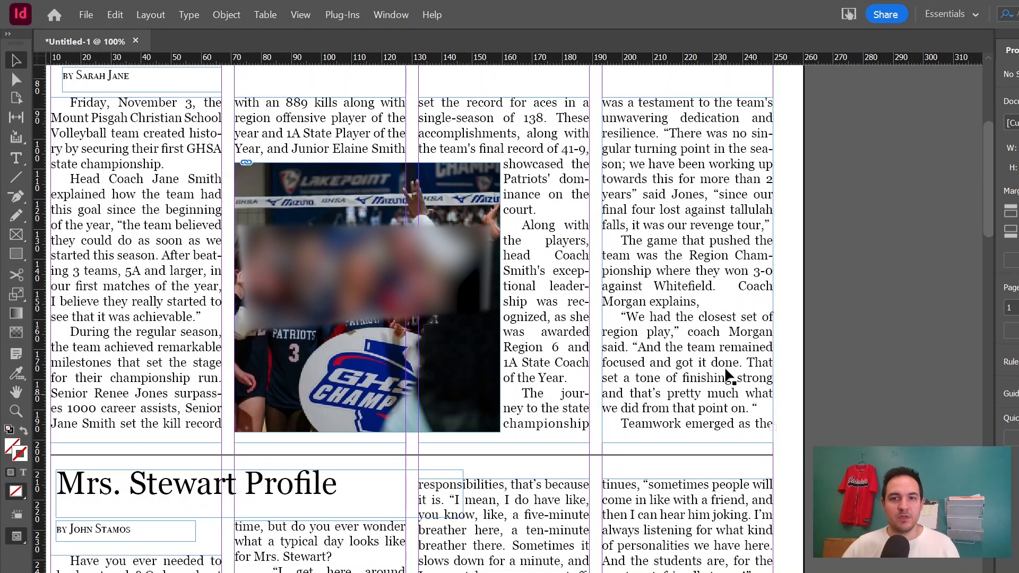
pyautogui.click(739, 425)
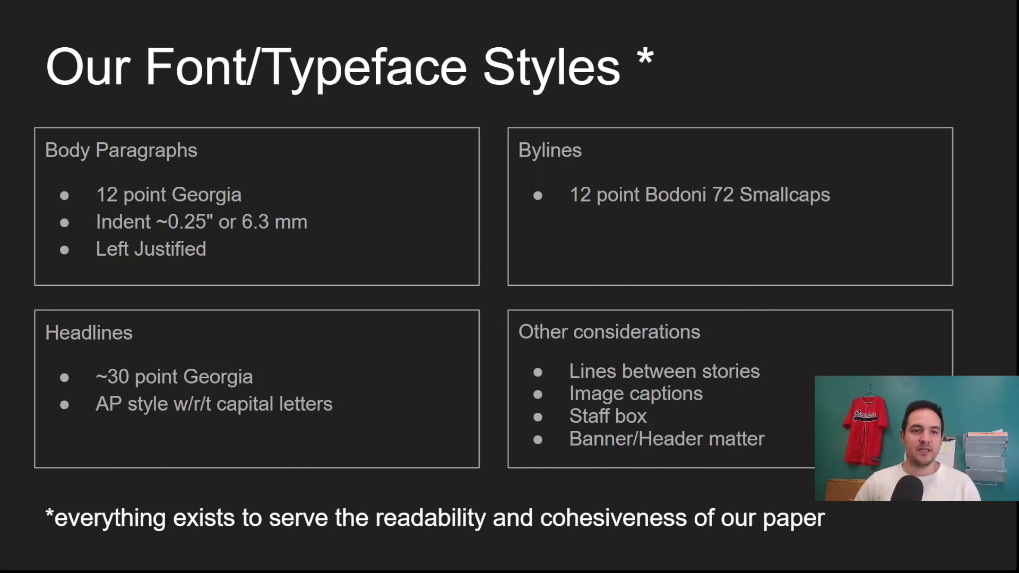
pyautogui.press('Right')
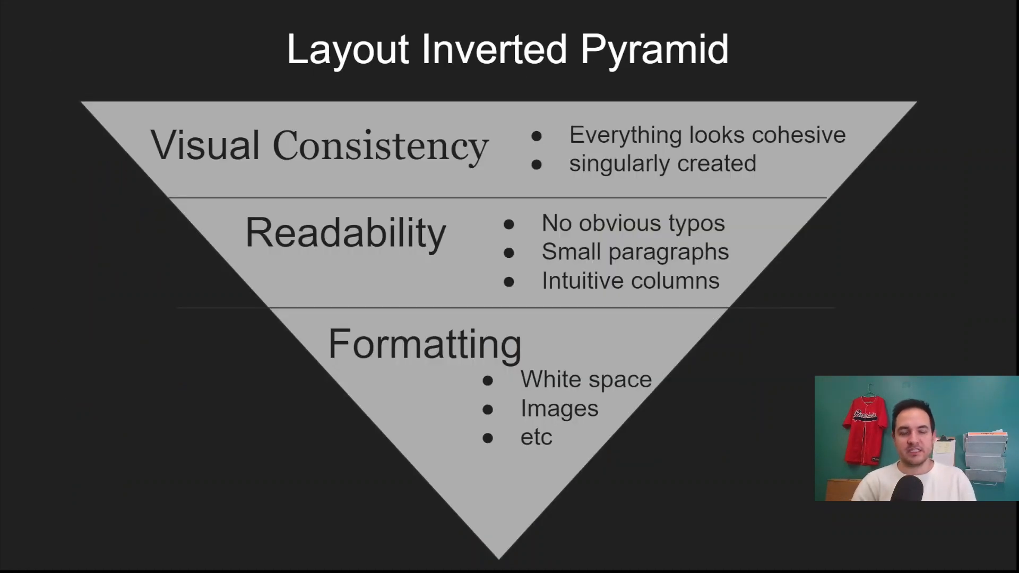
pyautogui.press('Right')
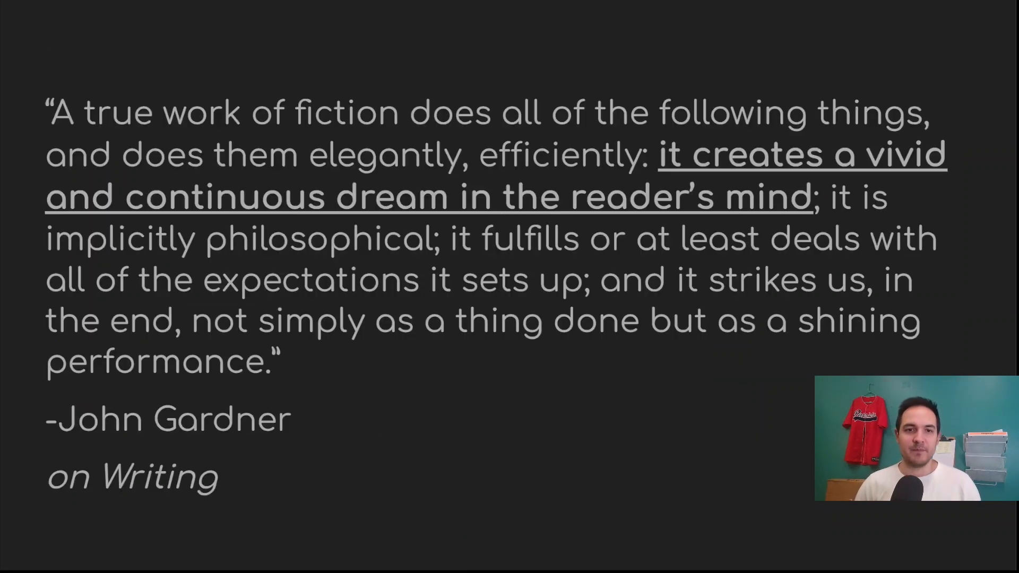